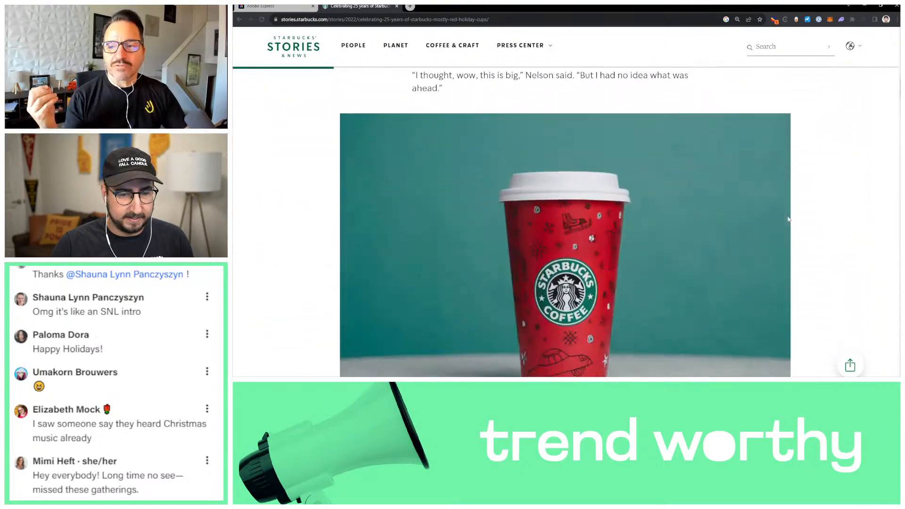
- Look through the Starbucks 25-years holiday cups article, examining the cup designs from 1997 to 1999
scroll(788, 220, "down", 1)
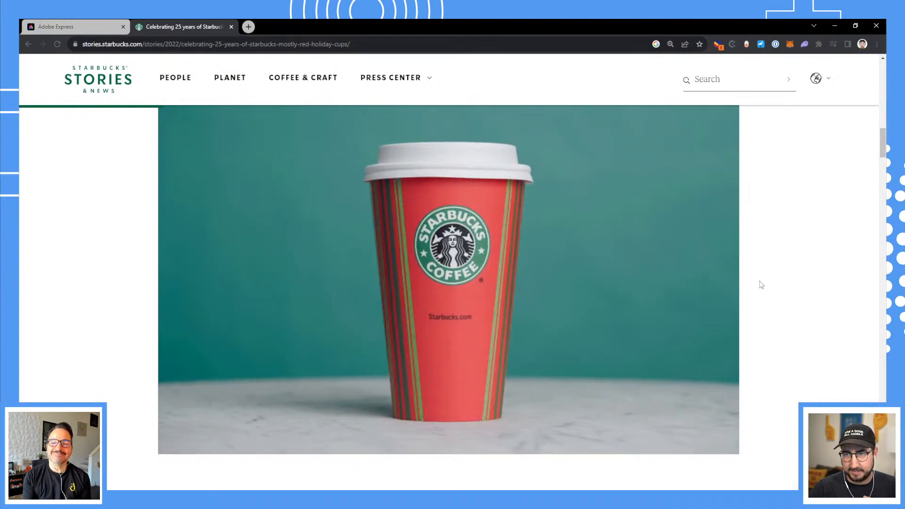
scroll(761, 284, "down", 8)
scroll(762, 285, "down", 8)
scroll(761, 284, "down", 2)
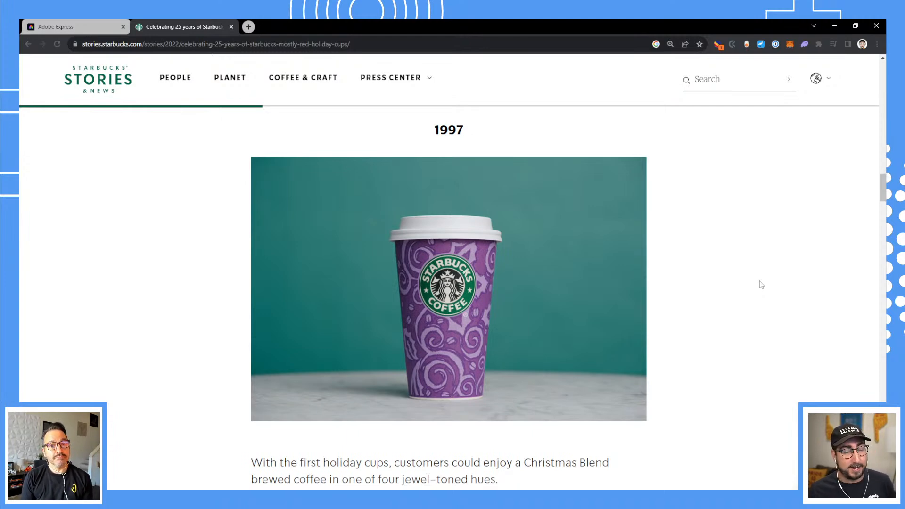
scroll(761, 285, "down", 5)
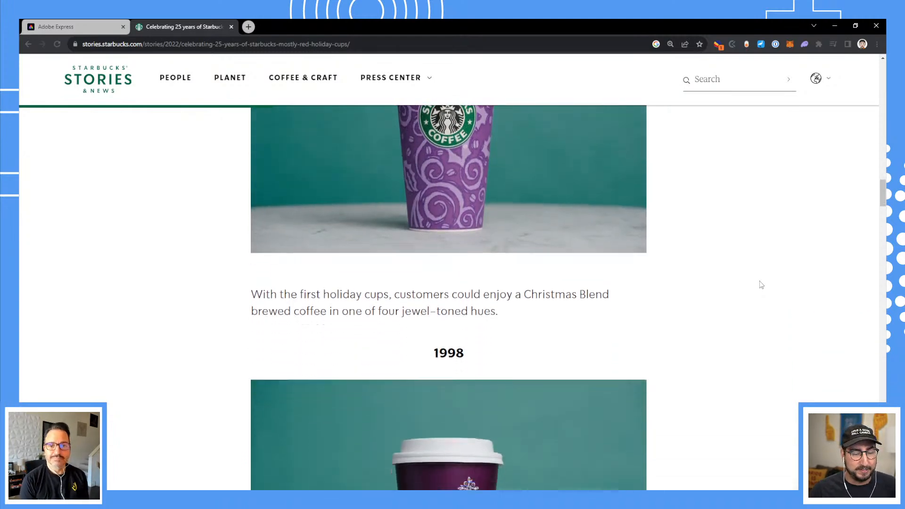
scroll(762, 285, "down", 10)
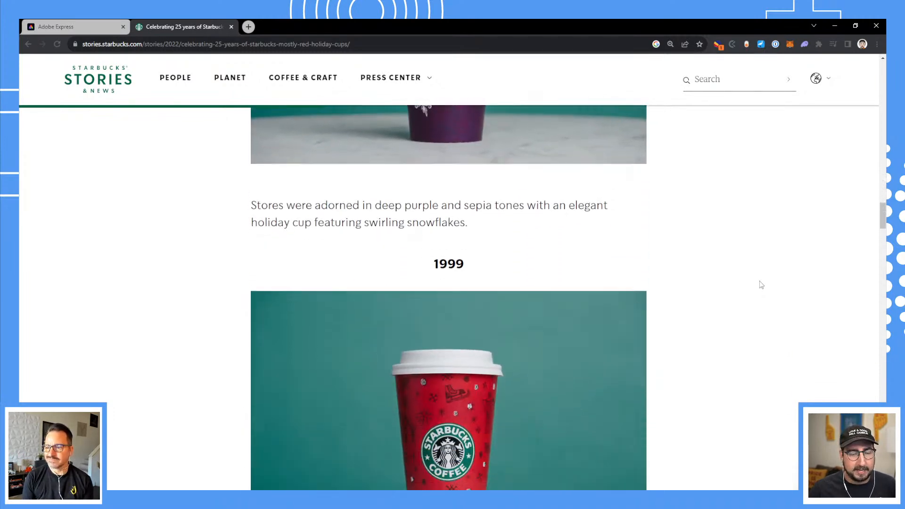
scroll(761, 284, "down", 1)
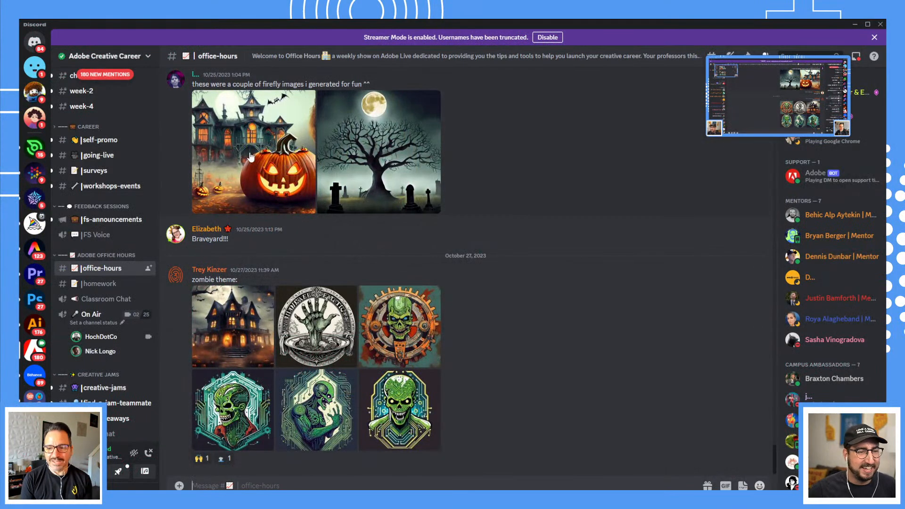
- Switch to Discord and view the two Halloween Firefly images in the office-hours channel at full size
left_click(260, 164)
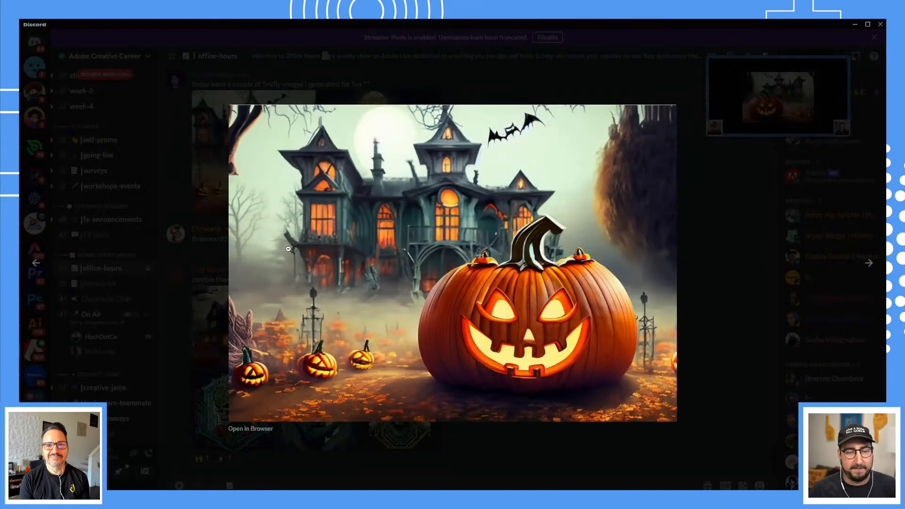
key("Right")
key("Escape")
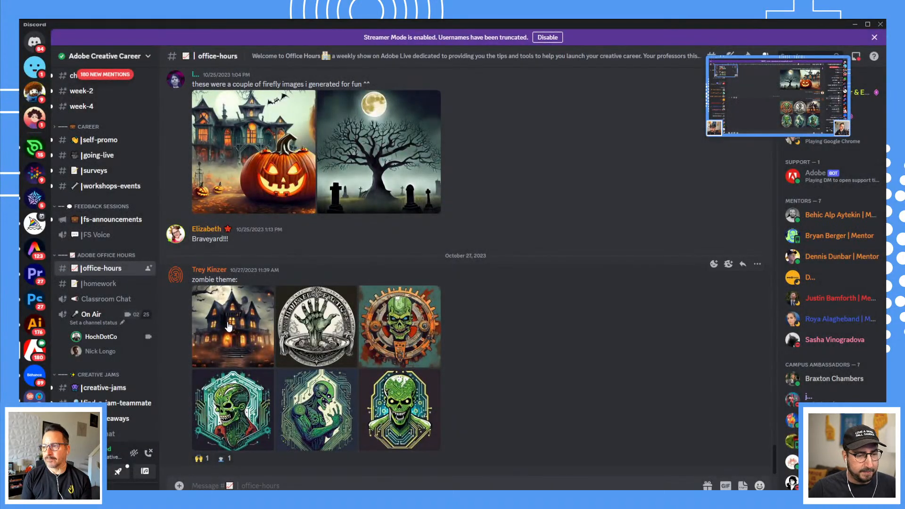
- View the zombie theme images in the office-hours channel enlarged, from the haunted house to the grinning circuit-patterned zombie
left_click(228, 326)
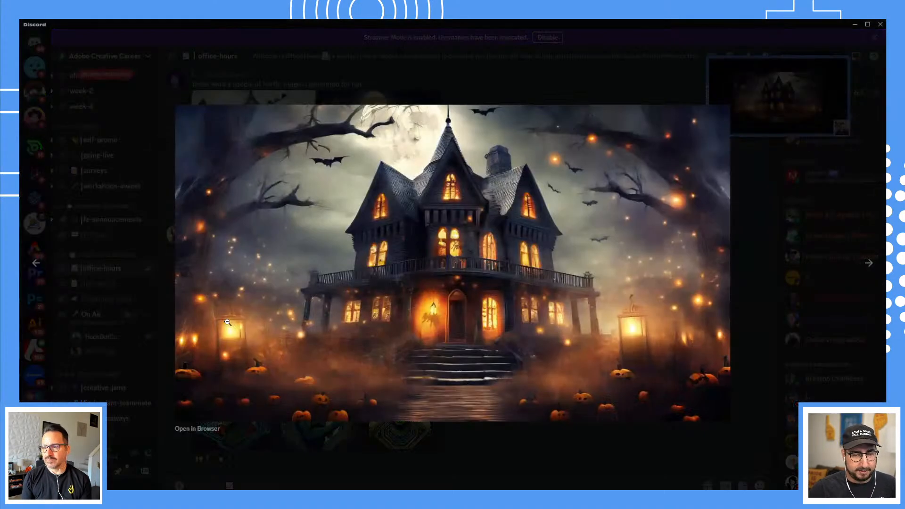
key("Right")
key("Right")
key("Right")
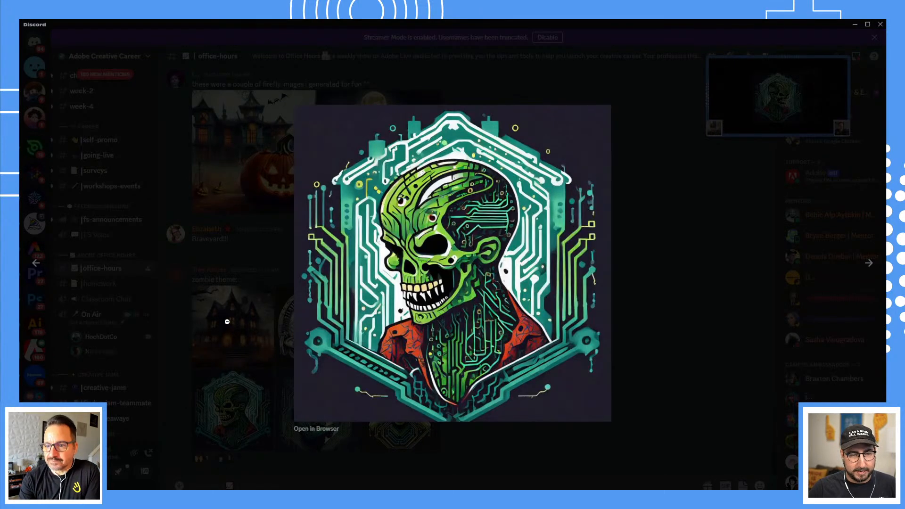
key("Right")
key("Escape")
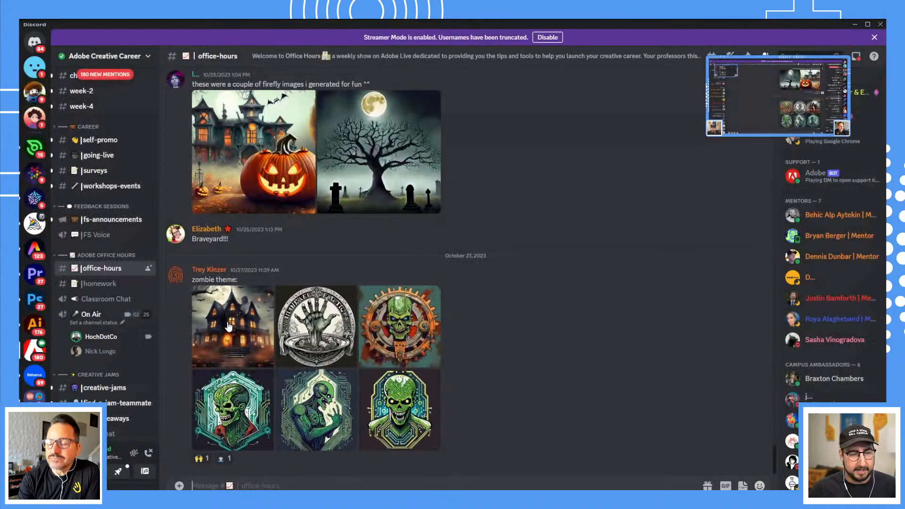
left_click(402, 399)
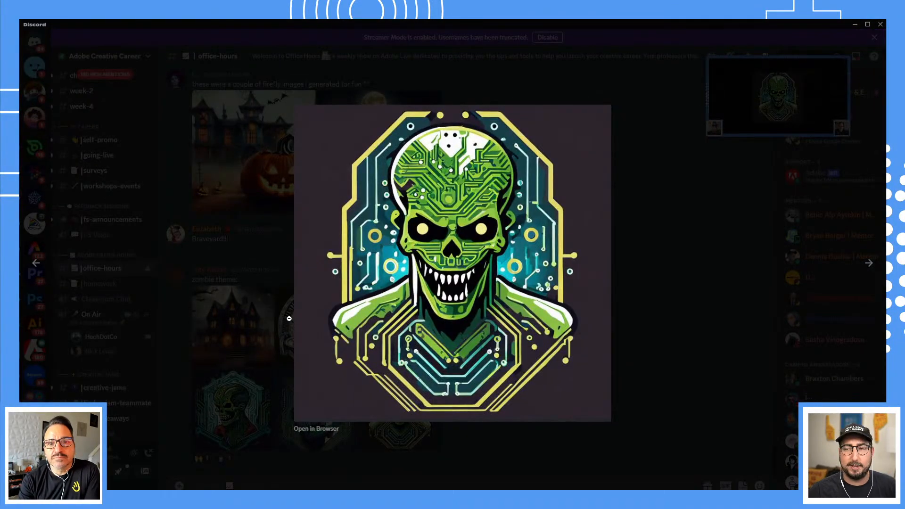
left_click(274, 323)
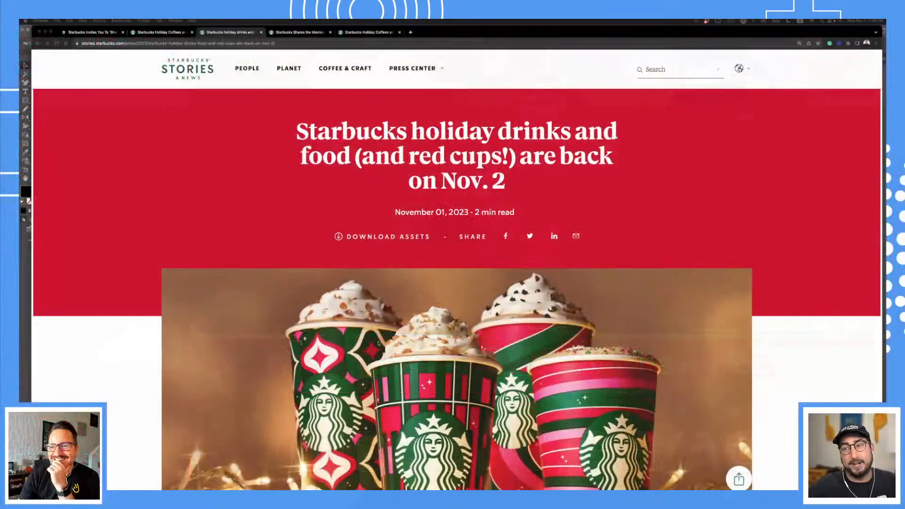
- Examine the cup artwork and patterned product frames in the Starbucks article on holiday drinks, food and red cups
scroll(380, 346, "down", 3)
scroll(379, 346, "down", 1)
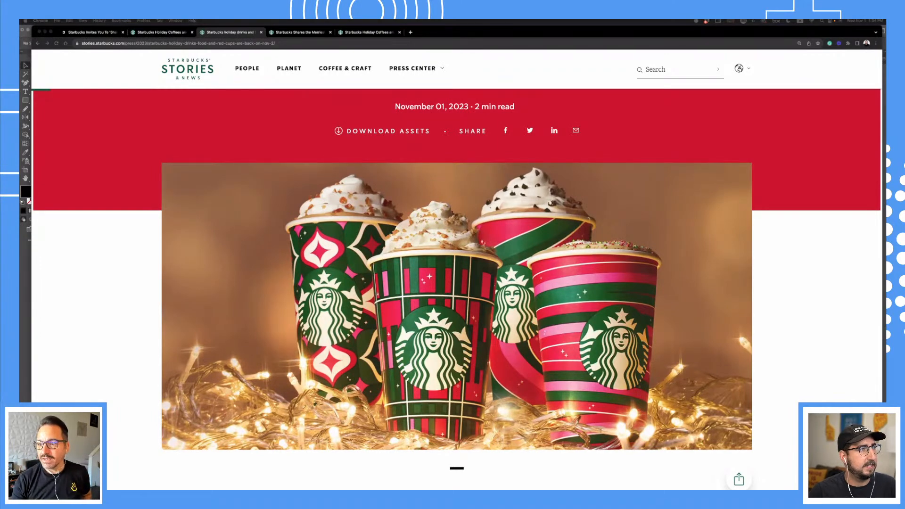
scroll(640, 373, "down", 15)
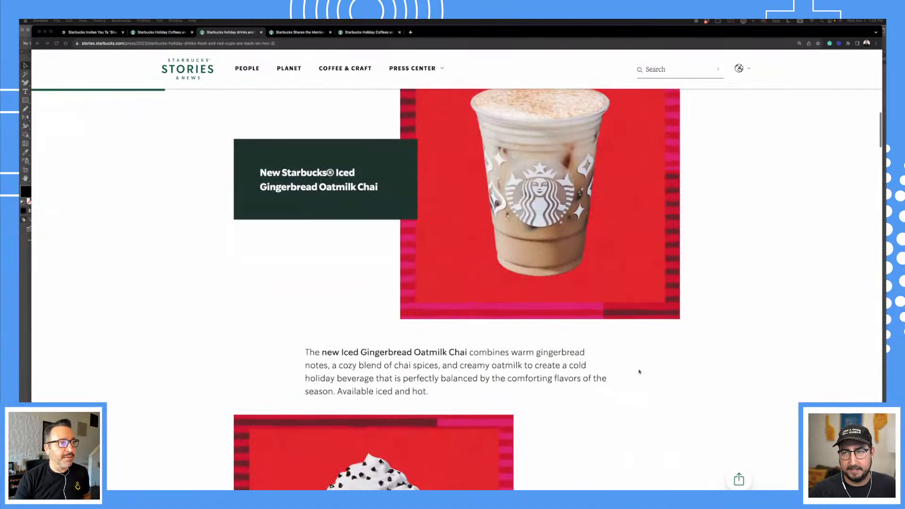
scroll(640, 372, "up", 2)
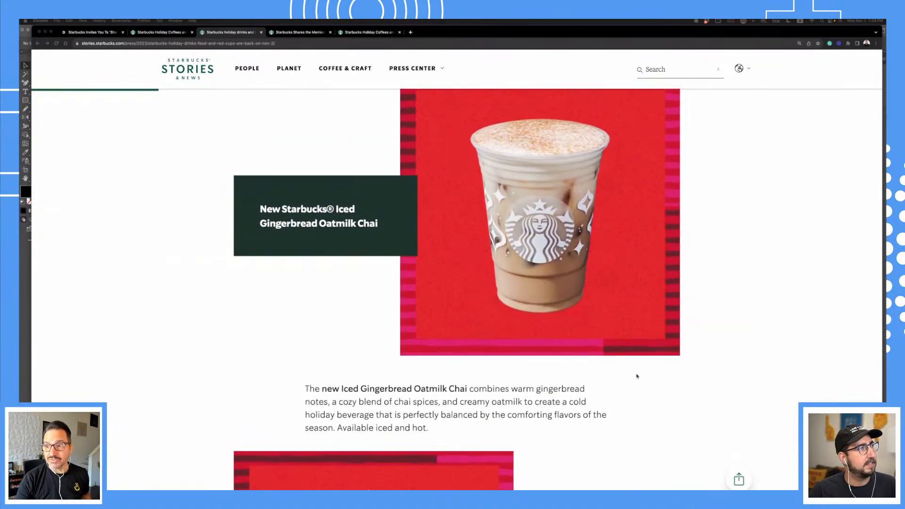
scroll(638, 372, "down", 6)
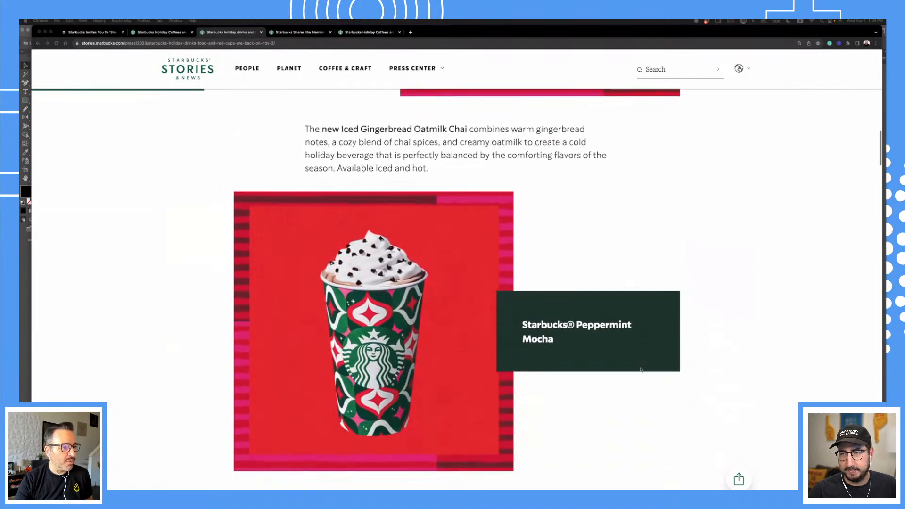
scroll(654, 387, "down", 5)
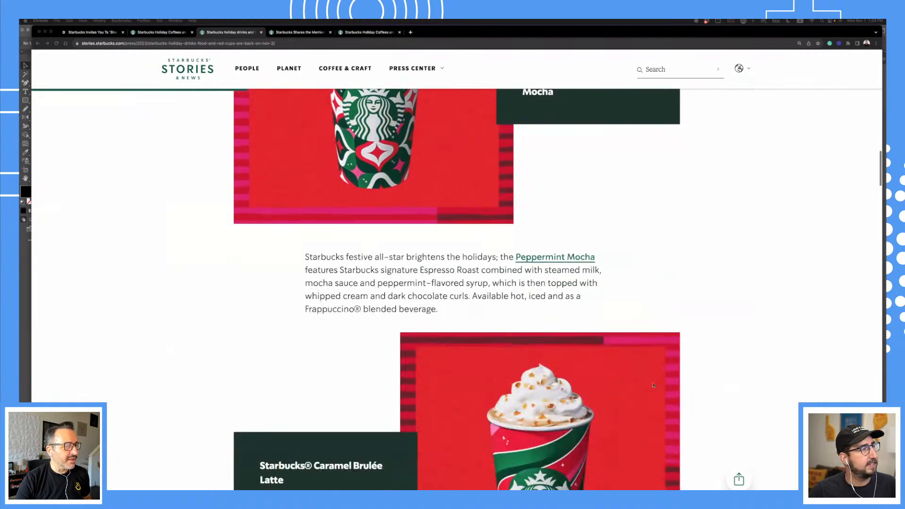
scroll(653, 385, "down", 4)
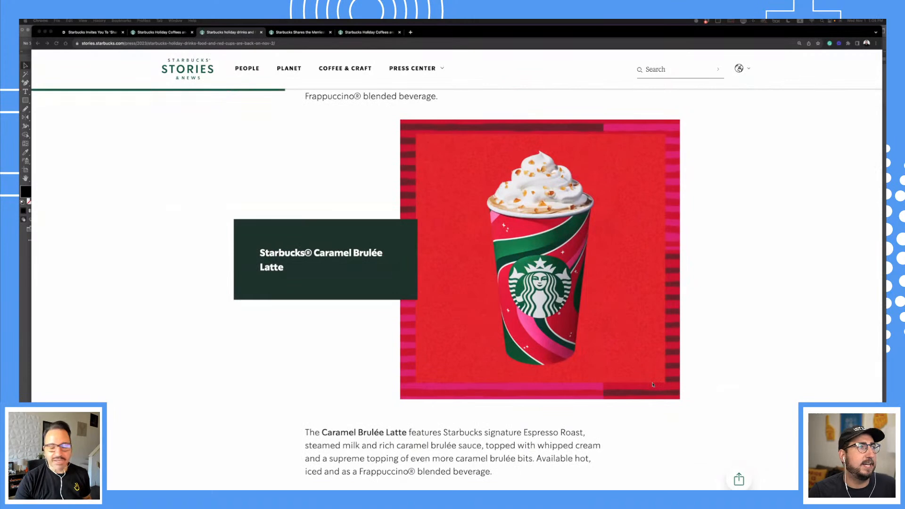
scroll(653, 385, "down", 6)
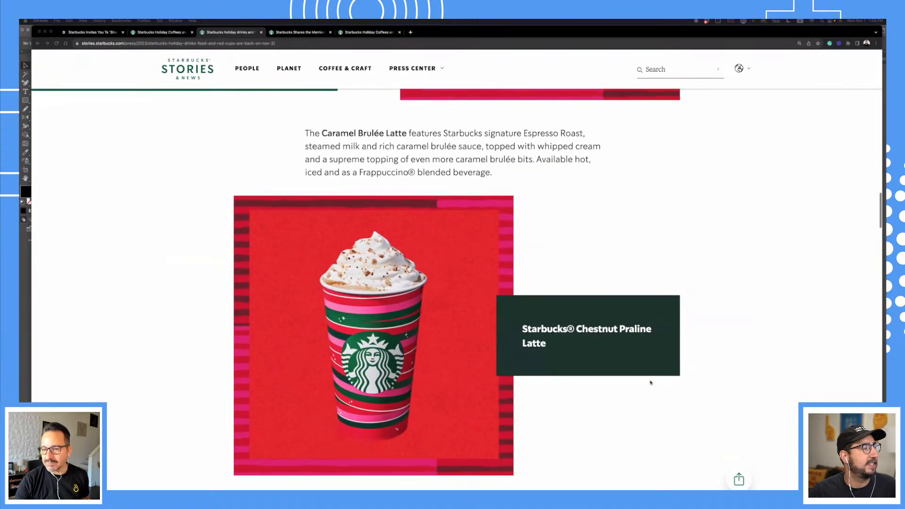
scroll(656, 384, "down", 1)
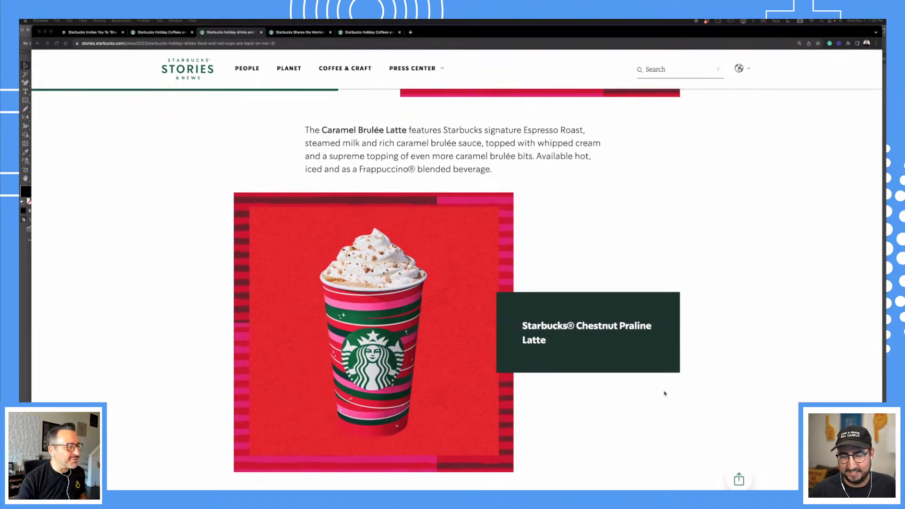
scroll(650, 398, "down", 5)
scroll(641, 402, "down", 4)
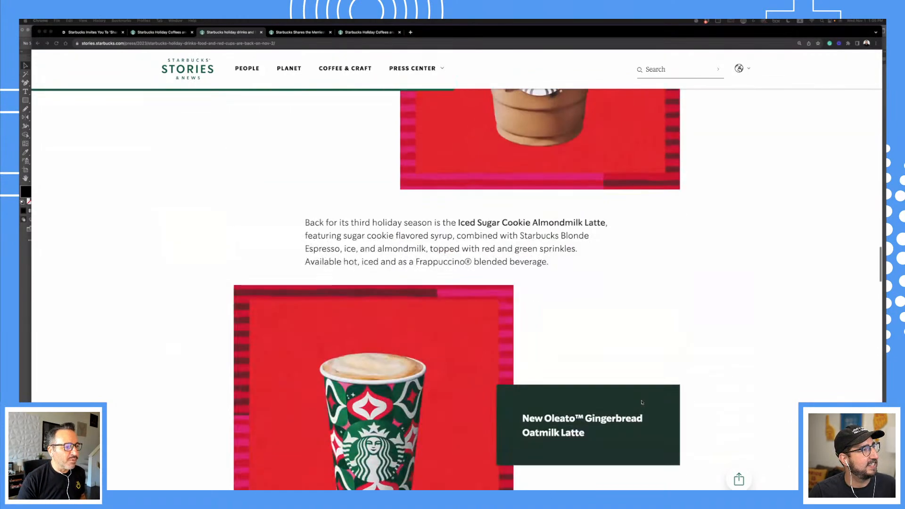
scroll(641, 402, "down", 3)
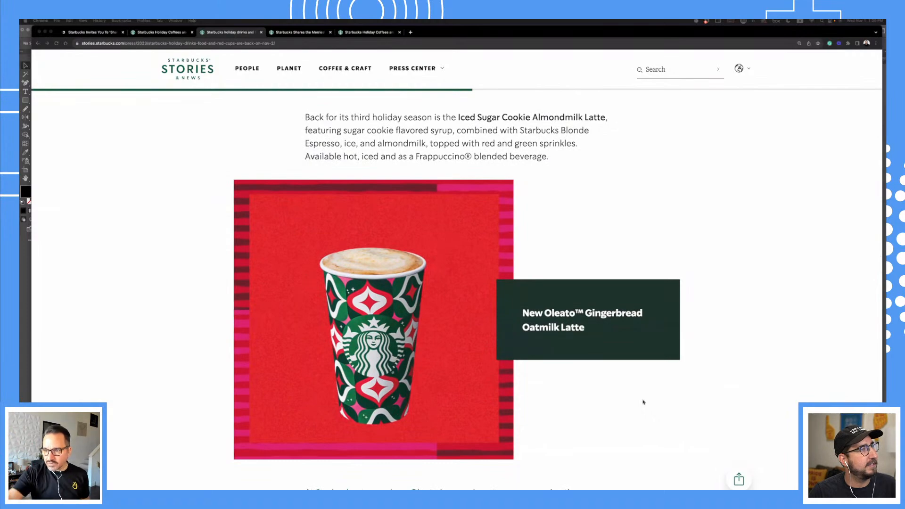
scroll(629, 341, "down", 6)
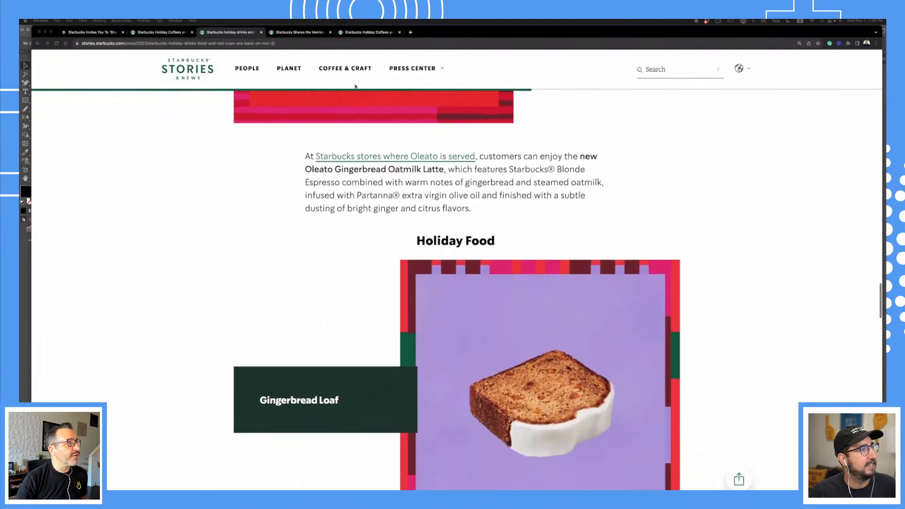
- Open the Starbucks merriest gifts article and examine its holiday cold cups, ornaments and glass mug
key("ctrl+Tab")
scroll(414, 275, "down", 3)
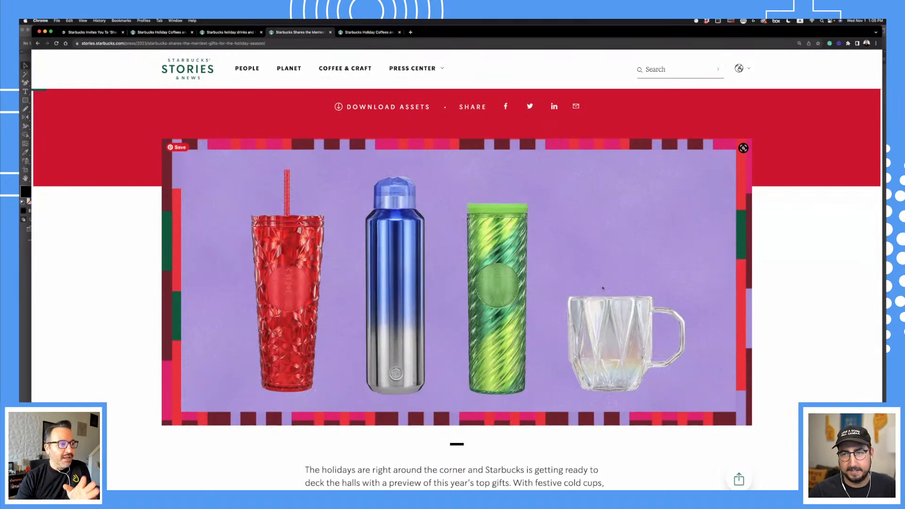
scroll(490, 348, "down", 10)
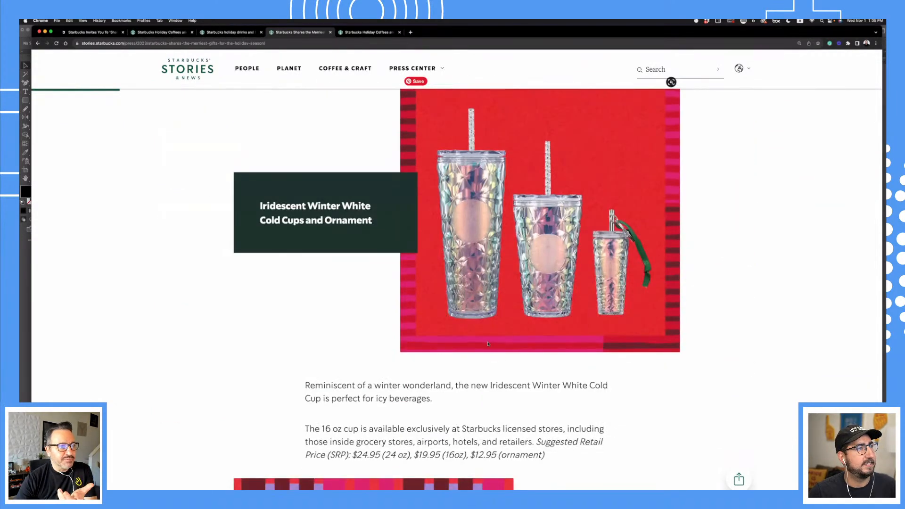
scroll(488, 343, "down", 10)
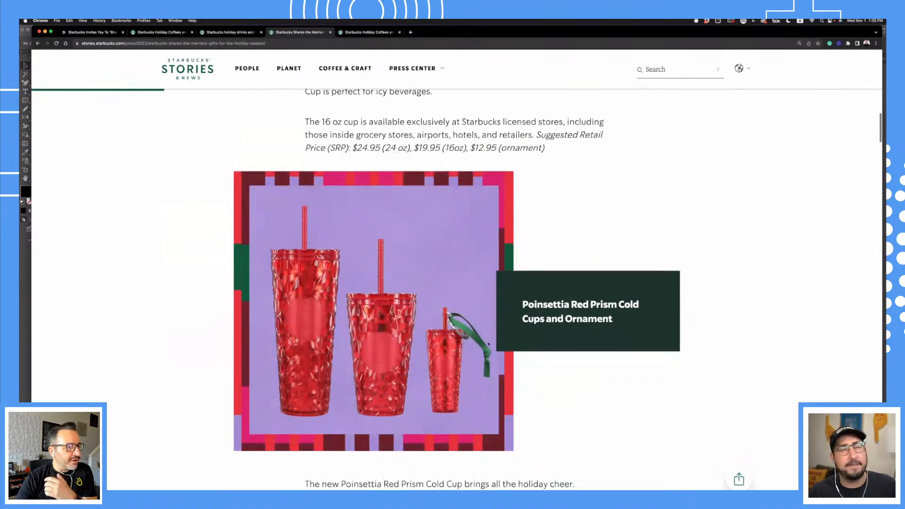
scroll(488, 344, "down", 5)
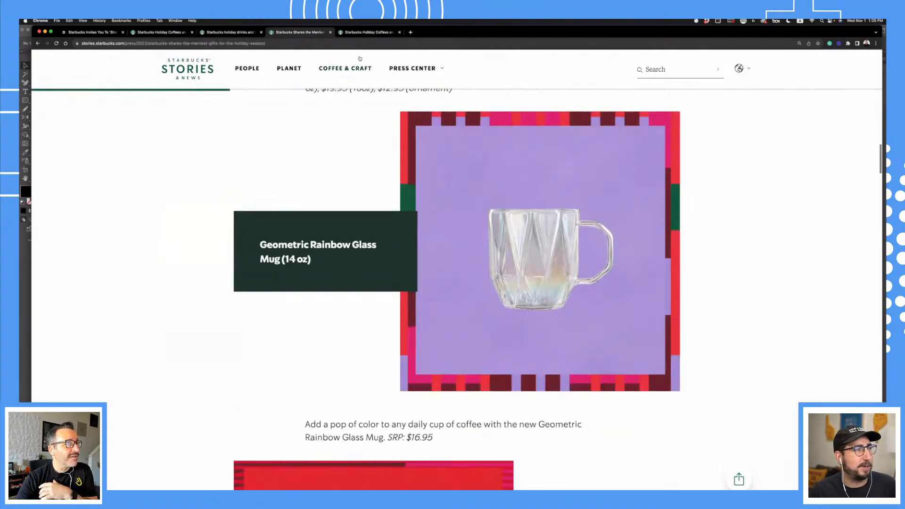
- Open the Starbucks article on holiday coffees returning to grocery stores and examine the seasonal packaging designs
left_click(358, 34)
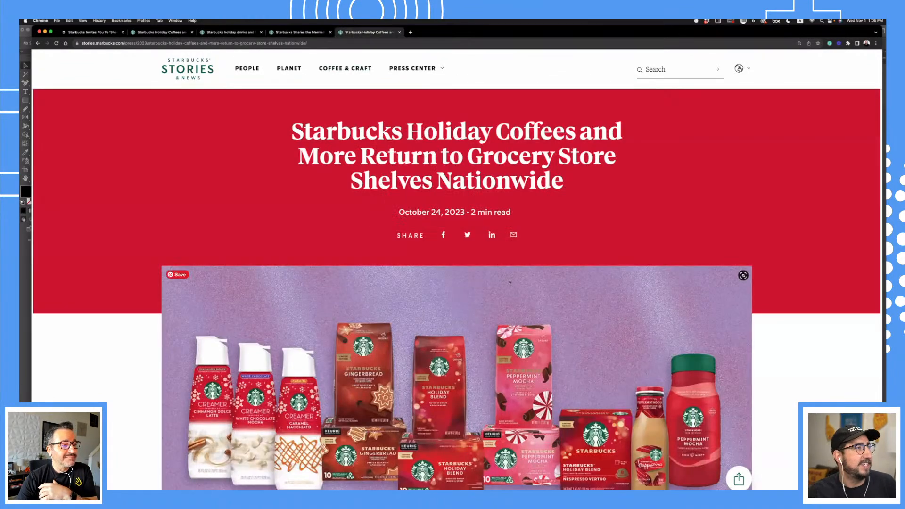
scroll(509, 283, "down", 5)
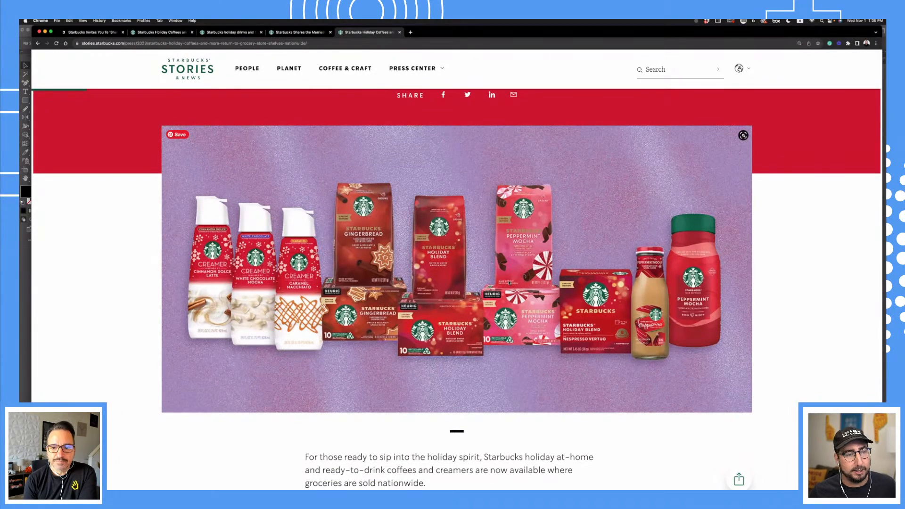
scroll(509, 282, "down", 15)
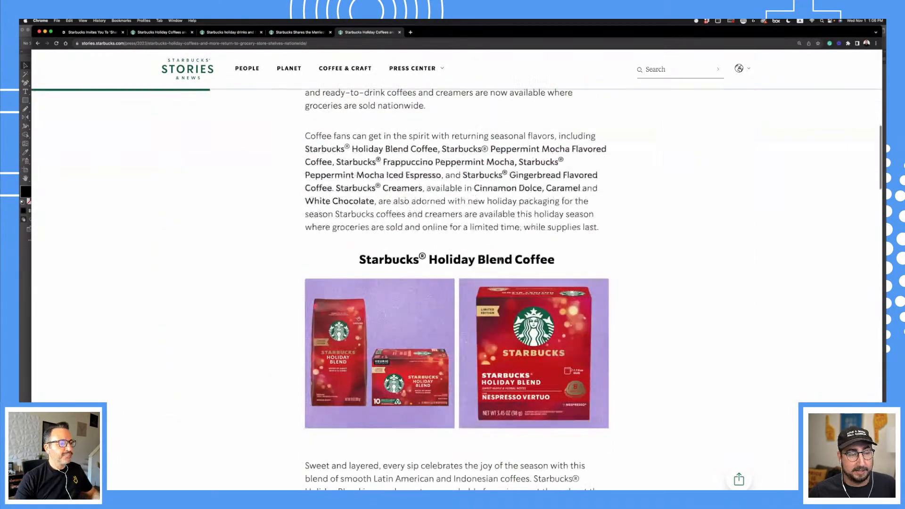
scroll(500, 258, "down", 12)
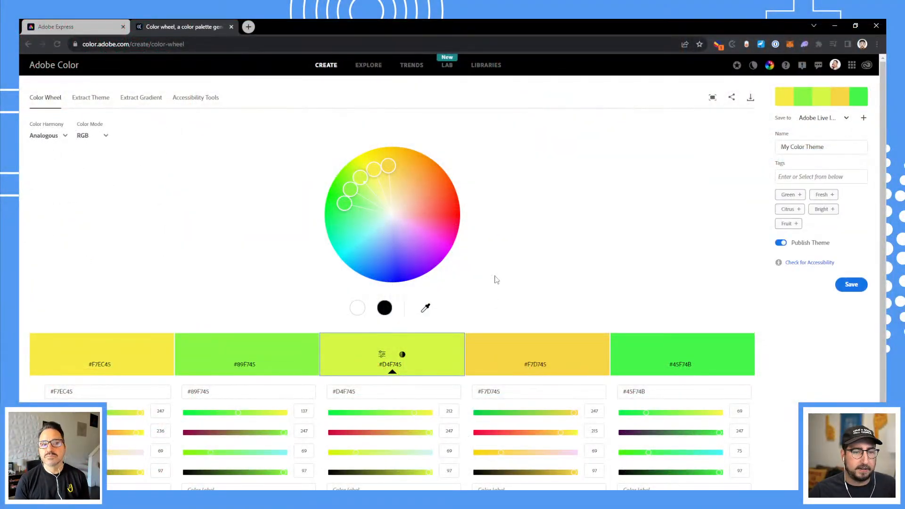
- Open the color trends in Adobe Color and browse the industry palettes from Fashion down to Flavour
left_click(407, 67)
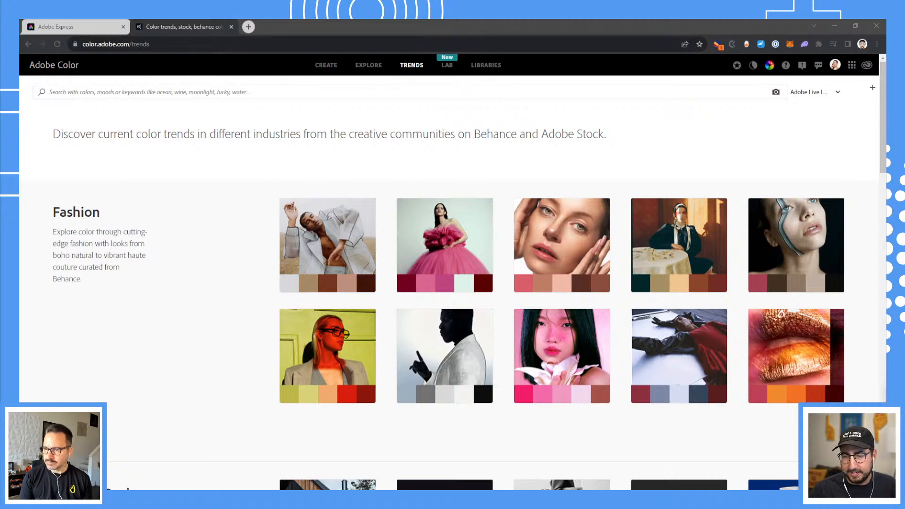
scroll(186, 295, "down", 1)
scroll(187, 295, "down", 10)
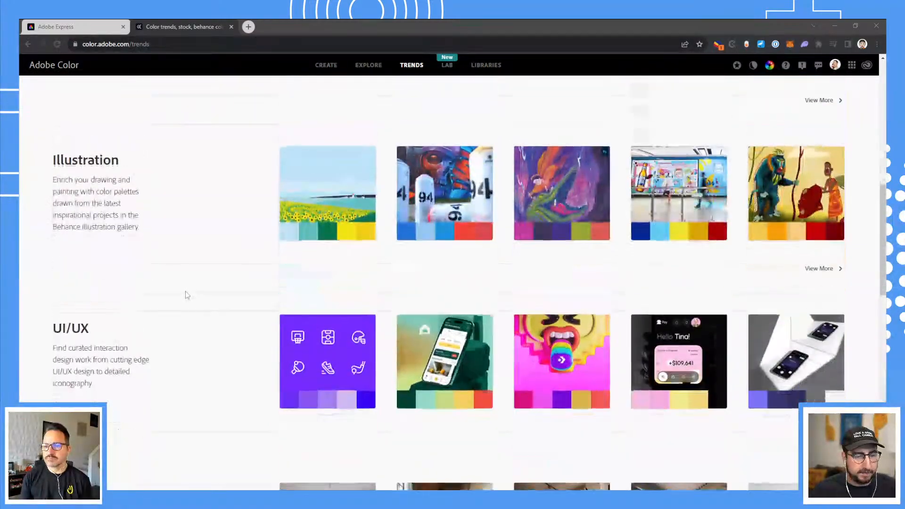
scroll(186, 295, "down", 9)
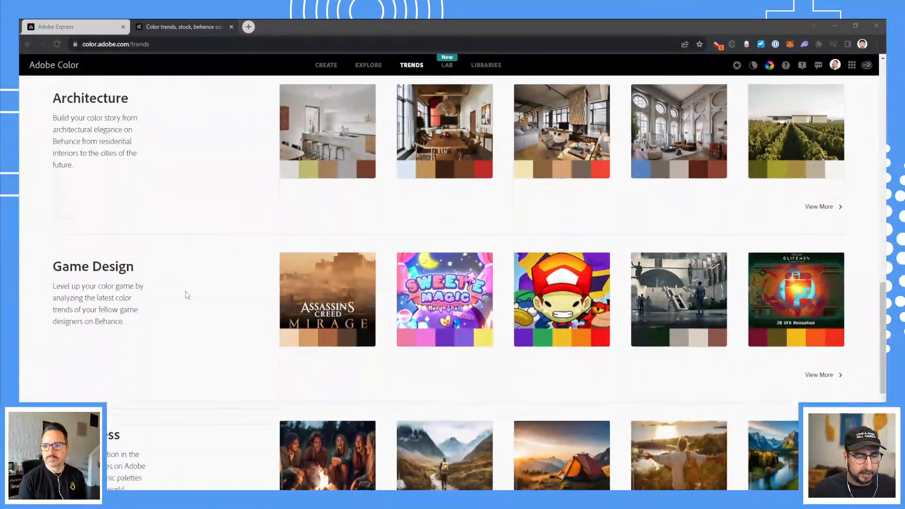
scroll(186, 295, "down", 5)
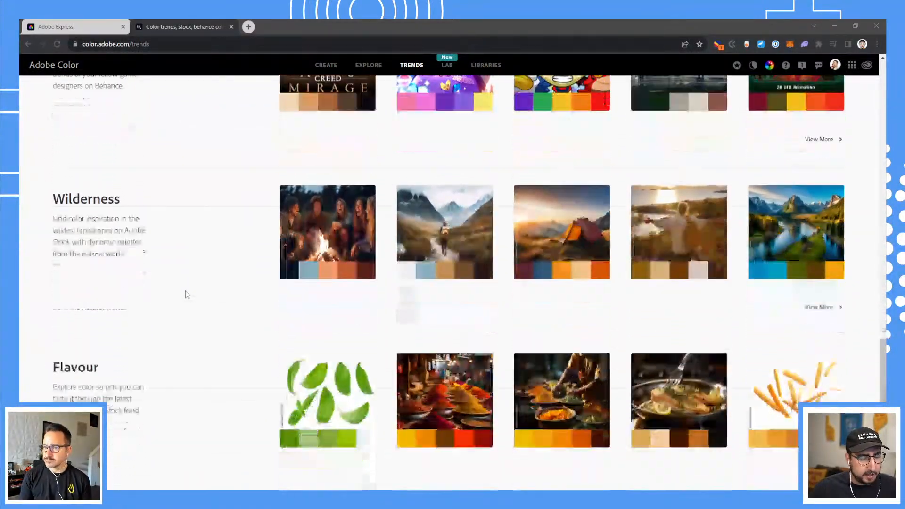
- Search the Explore section of Adobe Color for "holidays"
scroll(187, 294, "down", 2)
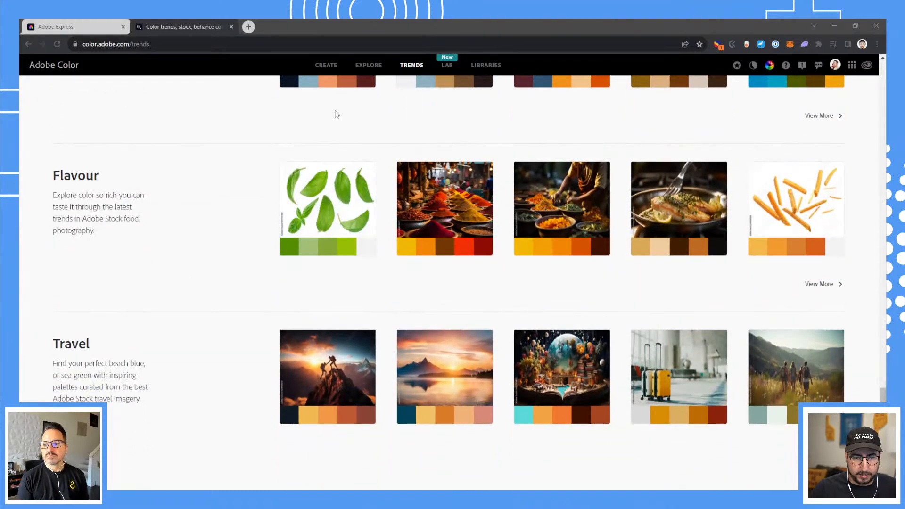
scroll(414, 247, "up", 10)
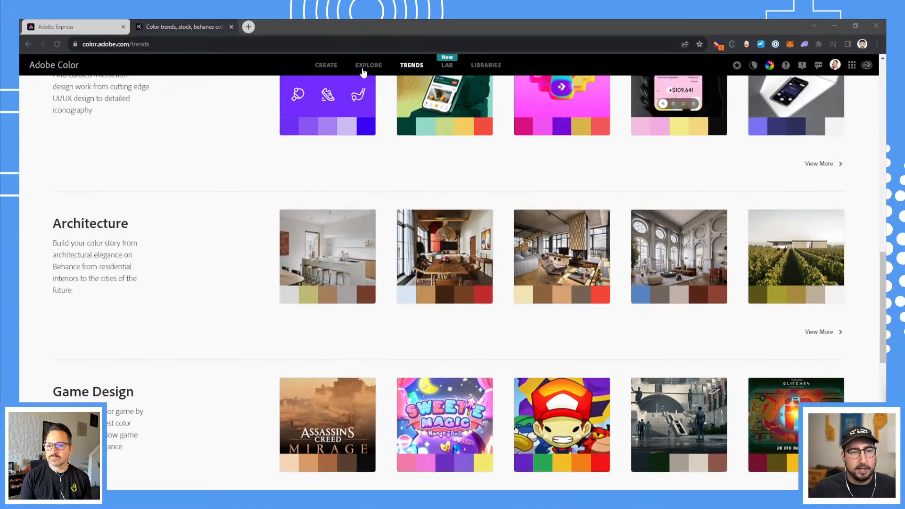
left_click(368, 65)
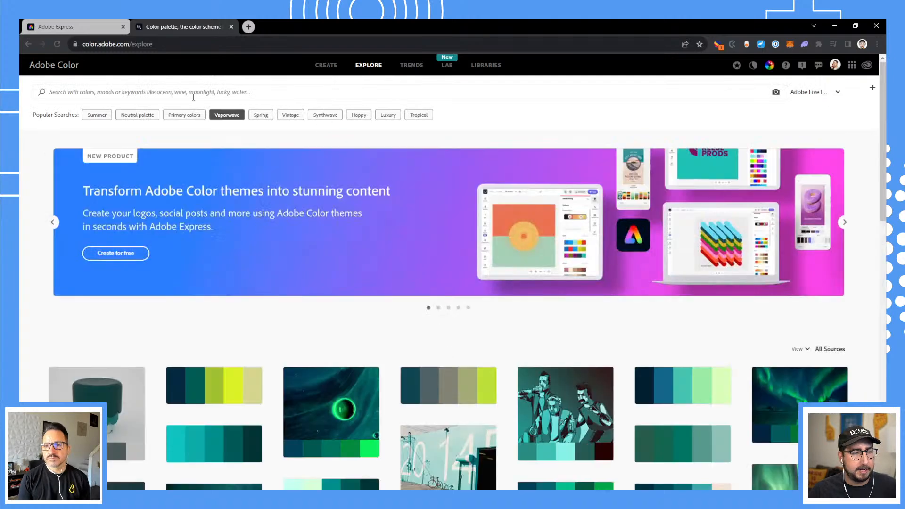
left_click(193, 96)
type("holidays")
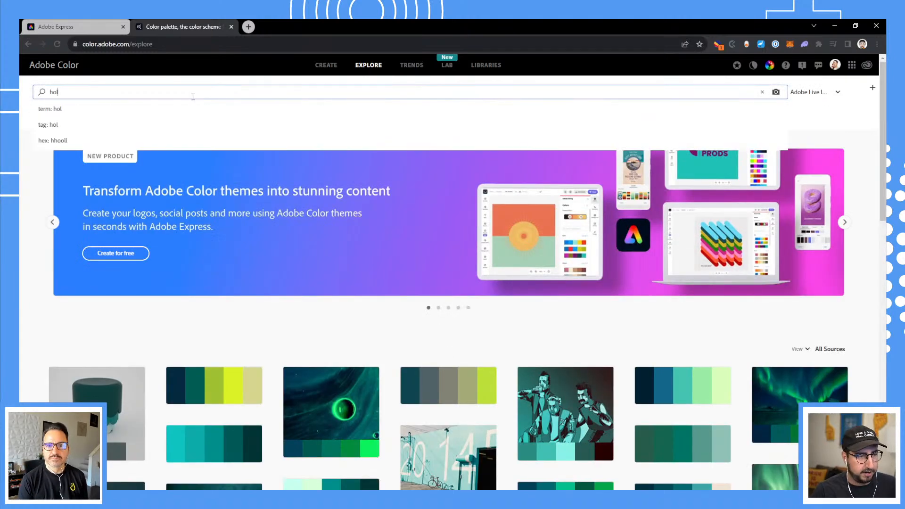
key("Return")
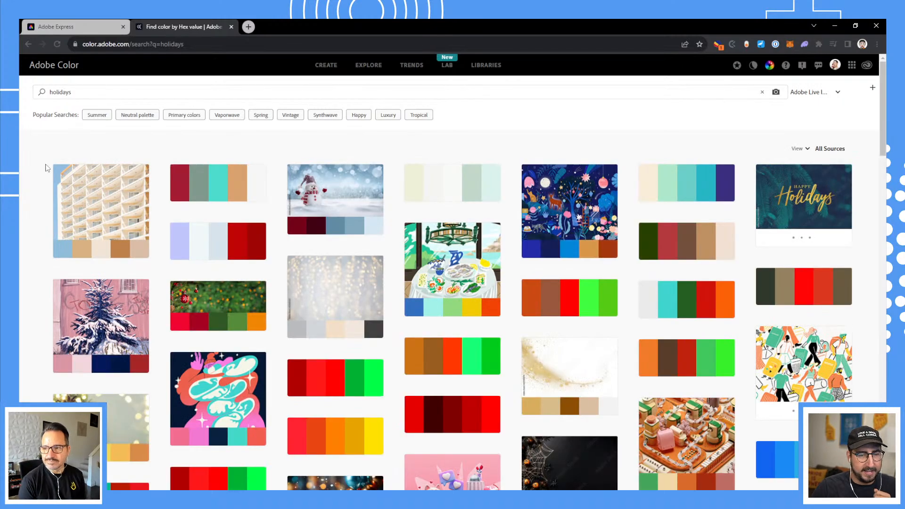
- Add the color theme of the pink, navy and turquoise holiday illustration to the library
scroll(45, 167, "down", 1)
scroll(45, 168, "down", 3)
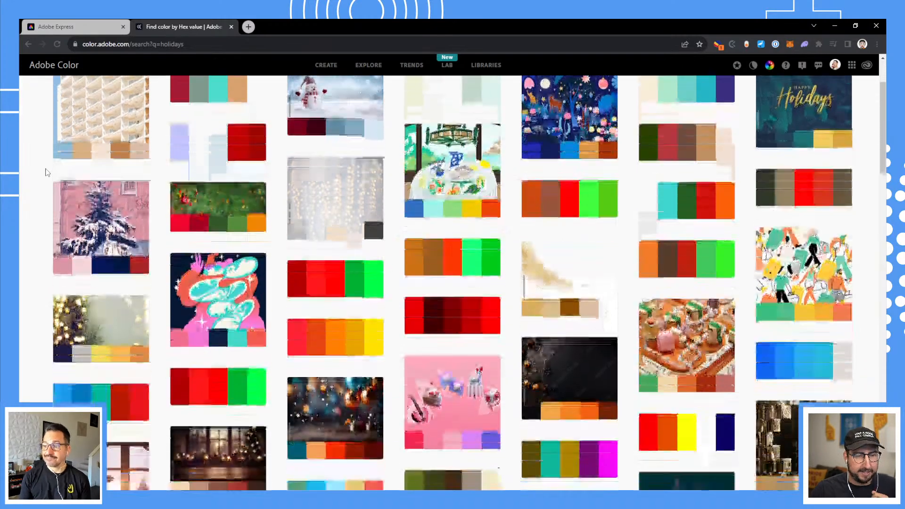
mouse_move(228, 255)
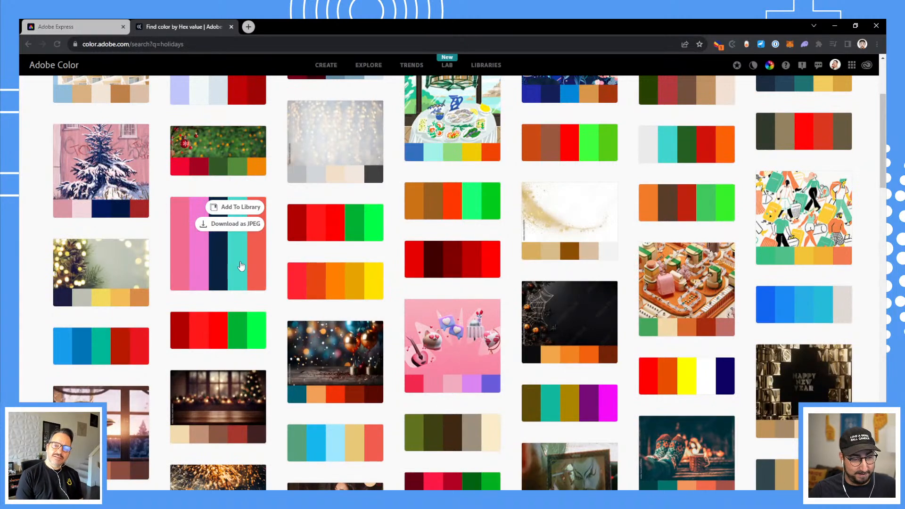
left_click(245, 212)
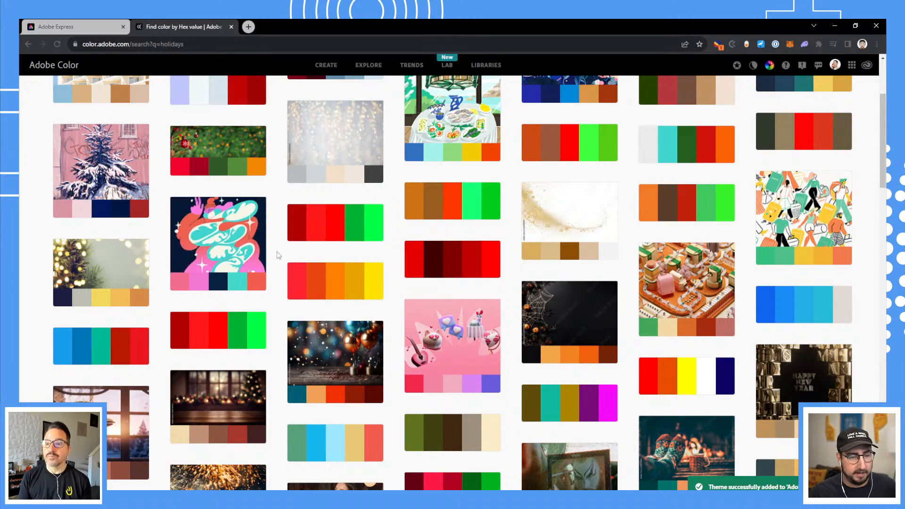
- Add the teal, orange and dark red theme from the party balloons photo to the library
mouse_move(351, 118)
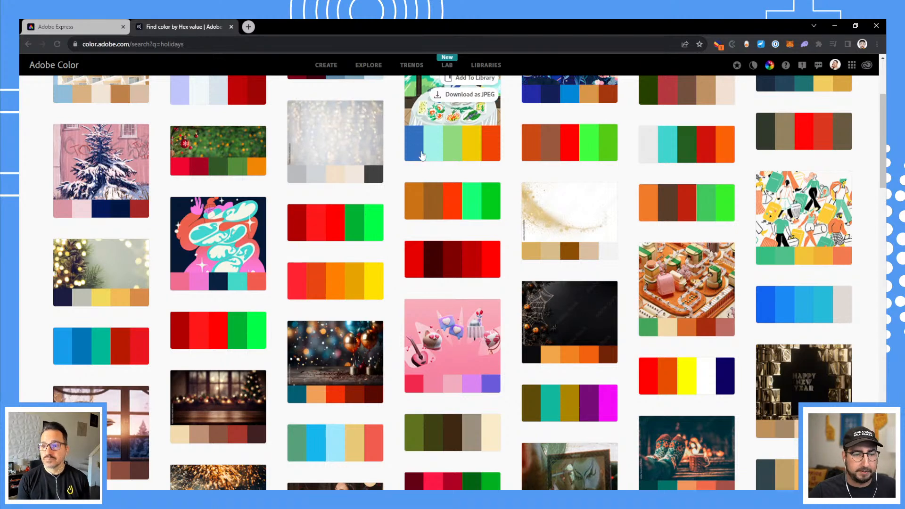
mouse_move(327, 342)
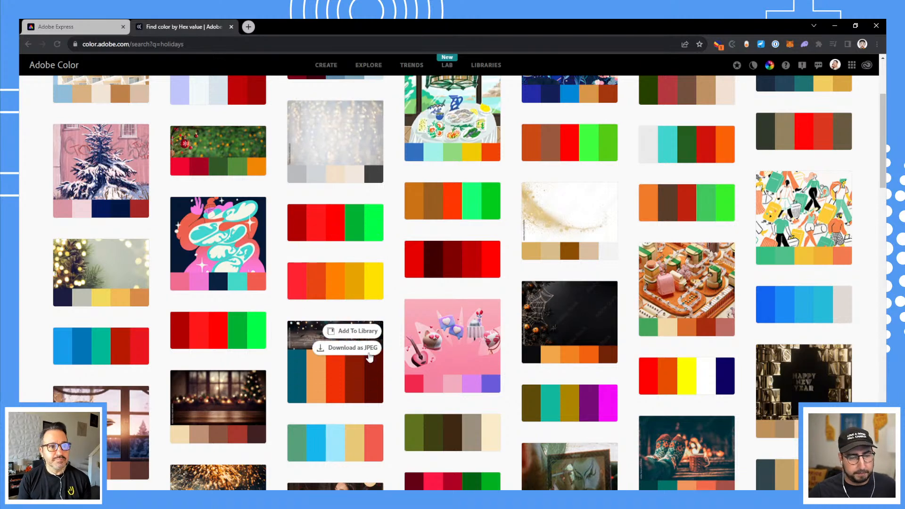
left_click(346, 332)
scroll(521, 284, "up", 2)
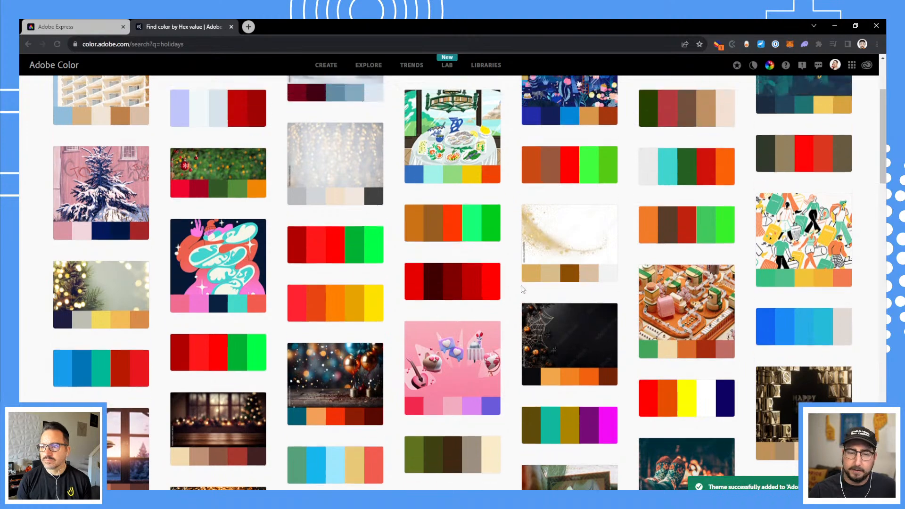
scroll(521, 284, "up", 2)
scroll(521, 285, "down", 5)
- View the balloons theme's details, close them, and add the pink and purple theme to the library
mouse_move(340, 378)
mouse_move(359, 270)
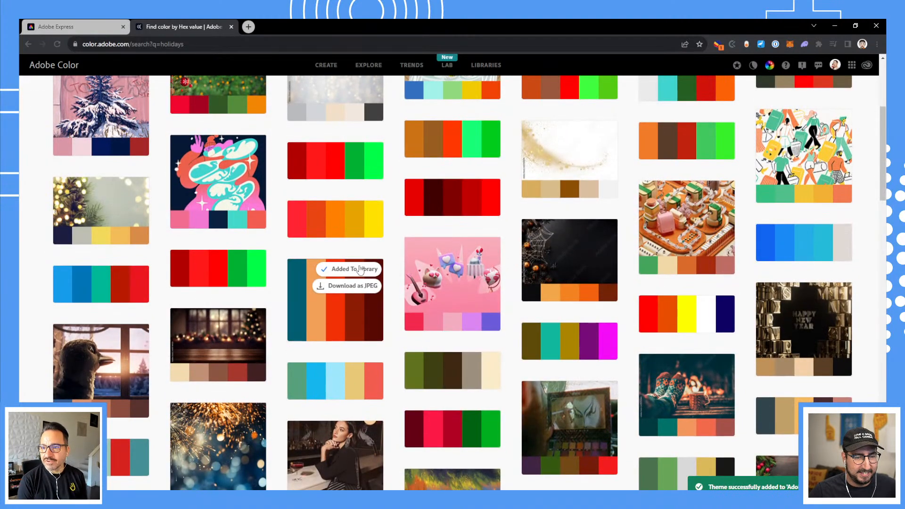
left_click(359, 270)
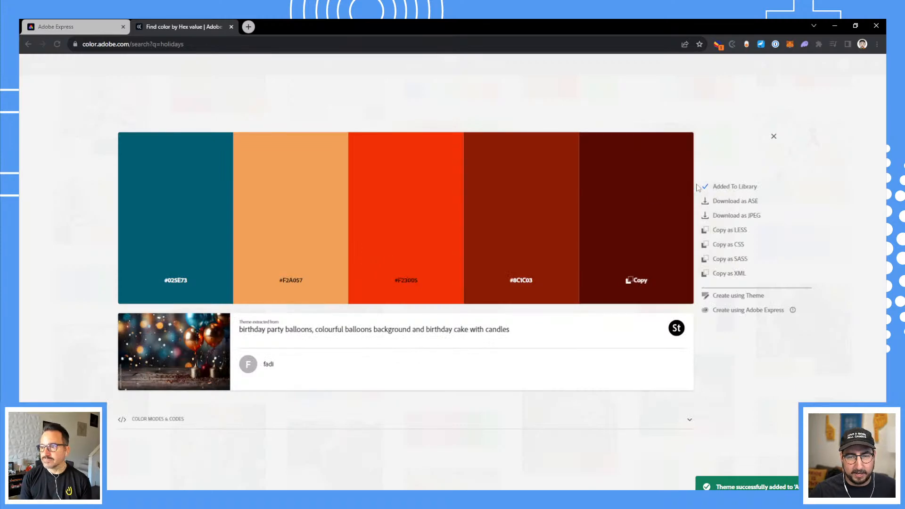
left_click(773, 137)
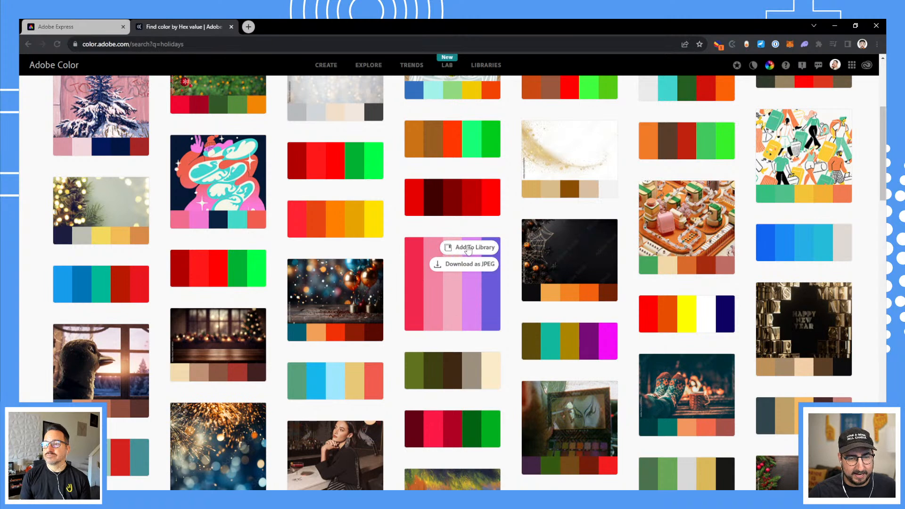
left_click(469, 248)
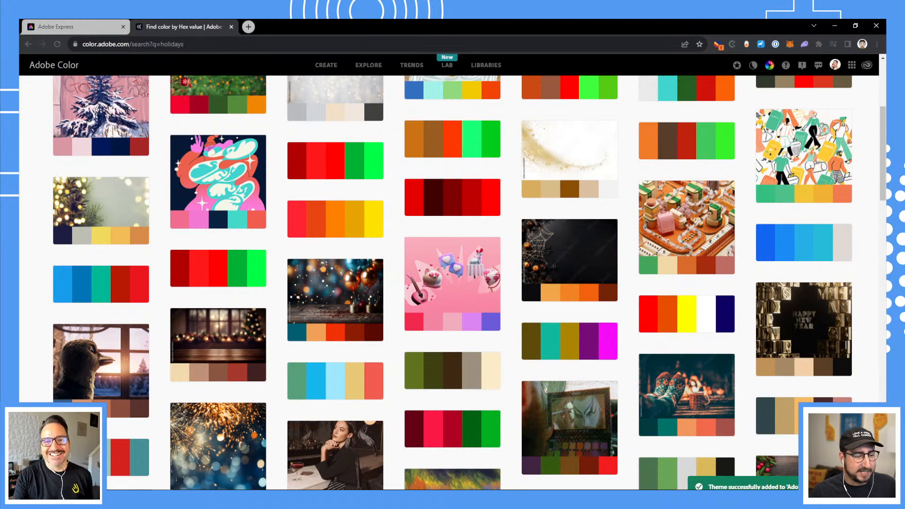
- Switch to Illustrator, dismiss the Pantone notice and open the Adobe Live Insiders library at its saved color themes
key("alt+Tab")
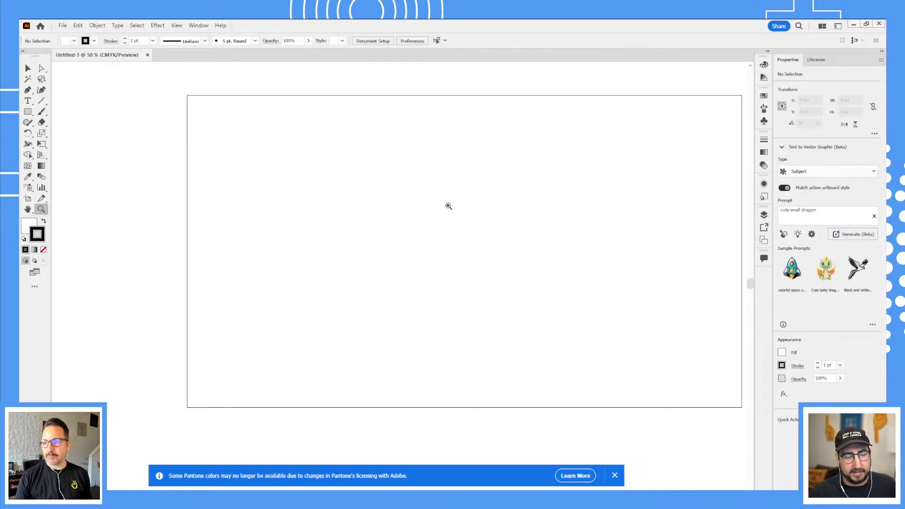
left_click(614, 475)
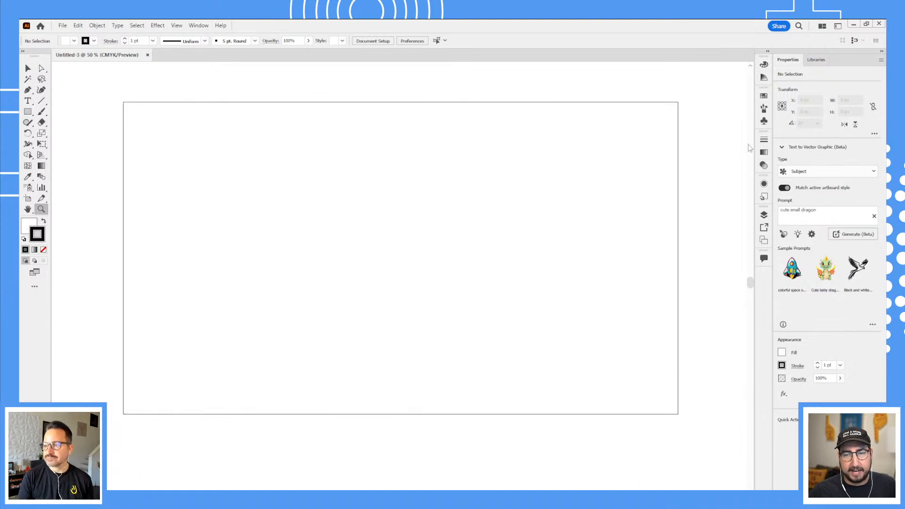
left_click(815, 59)
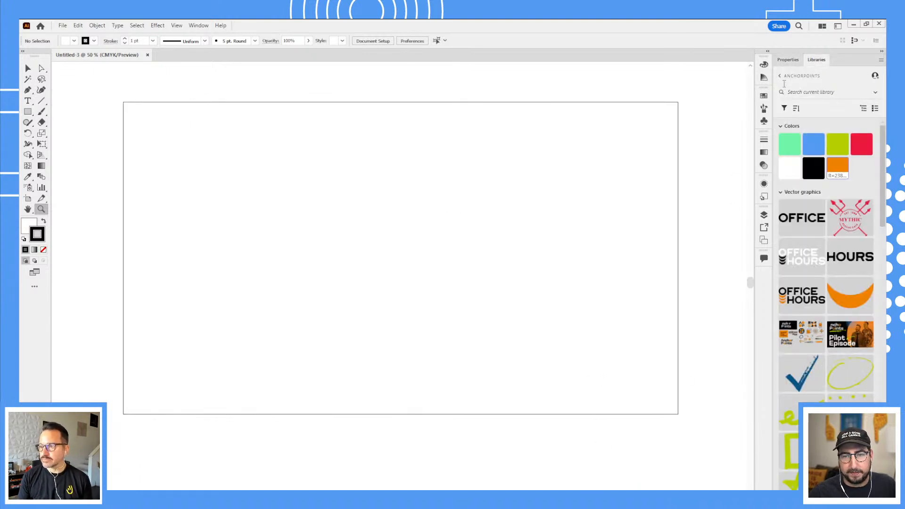
left_click(780, 76)
left_click(807, 127)
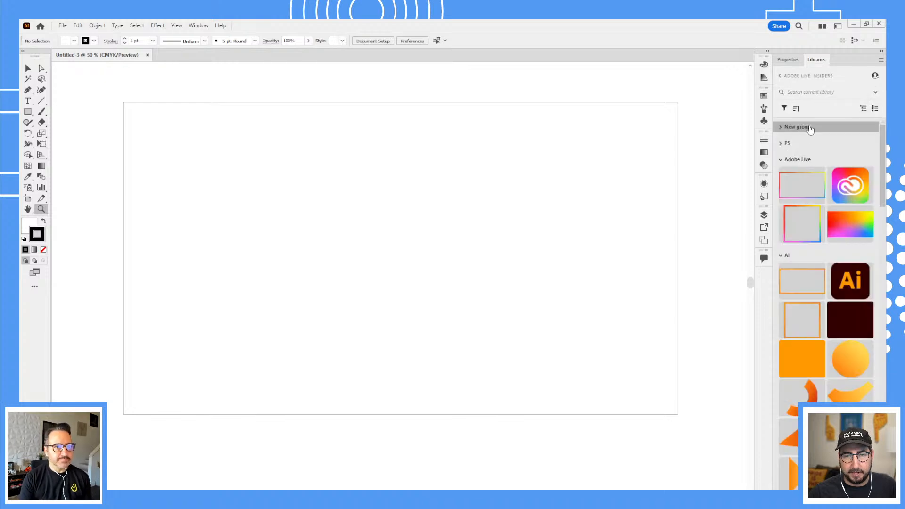
scroll(804, 188, "down", 10)
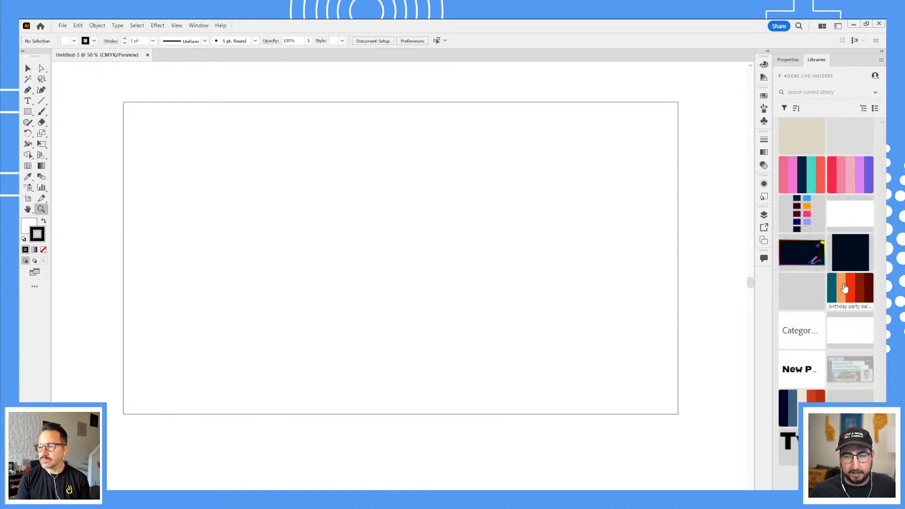
- Add the birthday party balloons and 12 Days of Christmas themes to the document's swatches and display the swatches
right_click(845, 289)
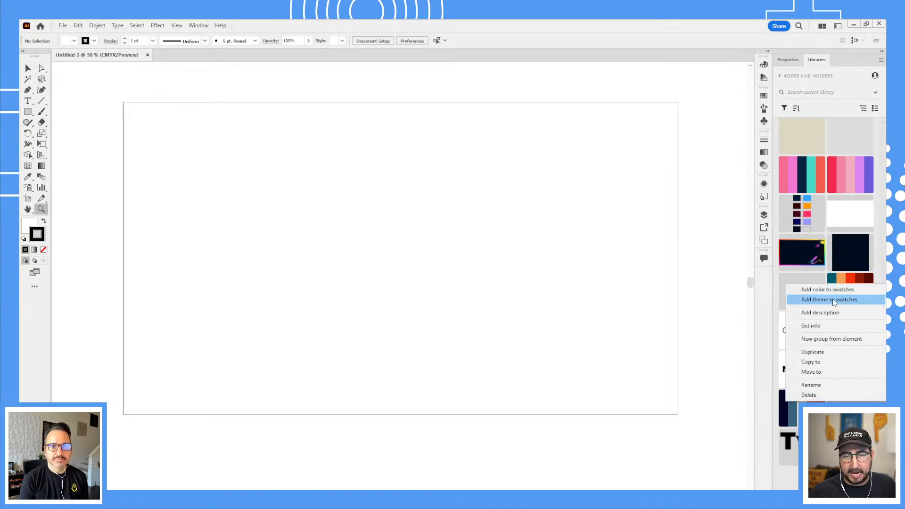
left_click(833, 300)
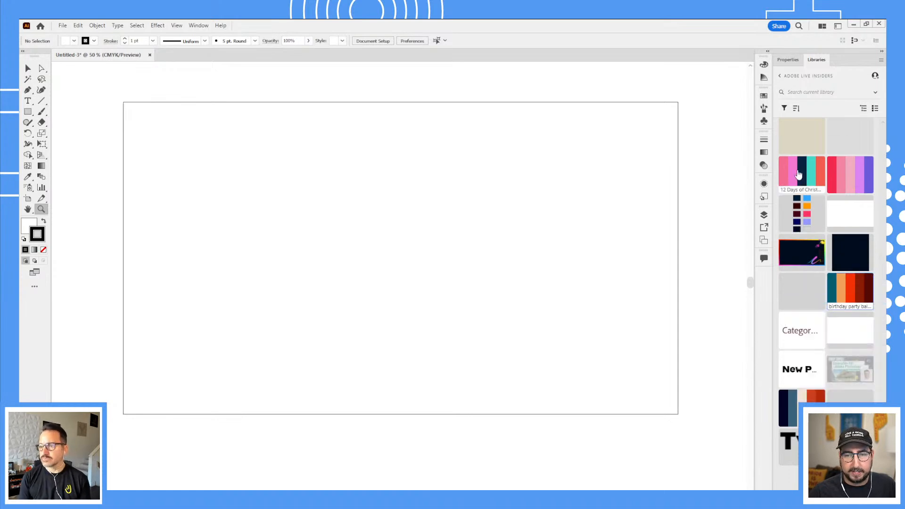
right_click(799, 175)
left_click(811, 186)
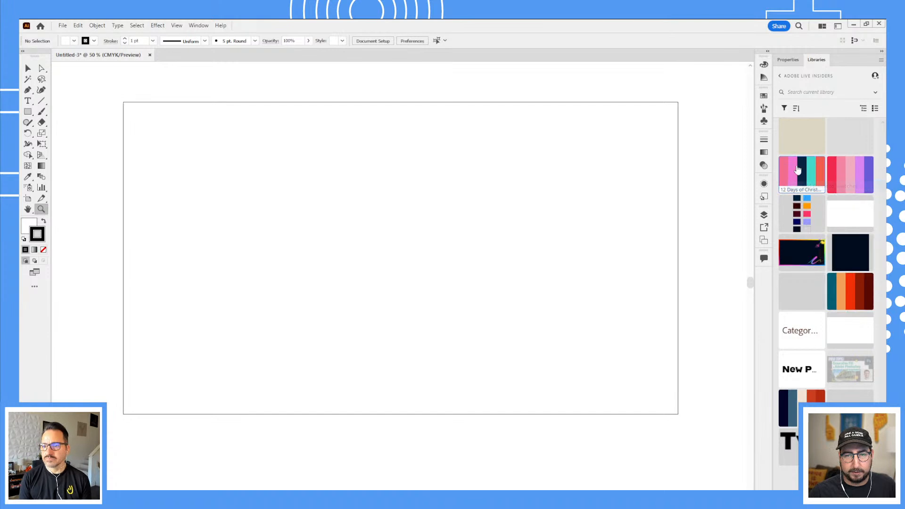
left_click(764, 96)
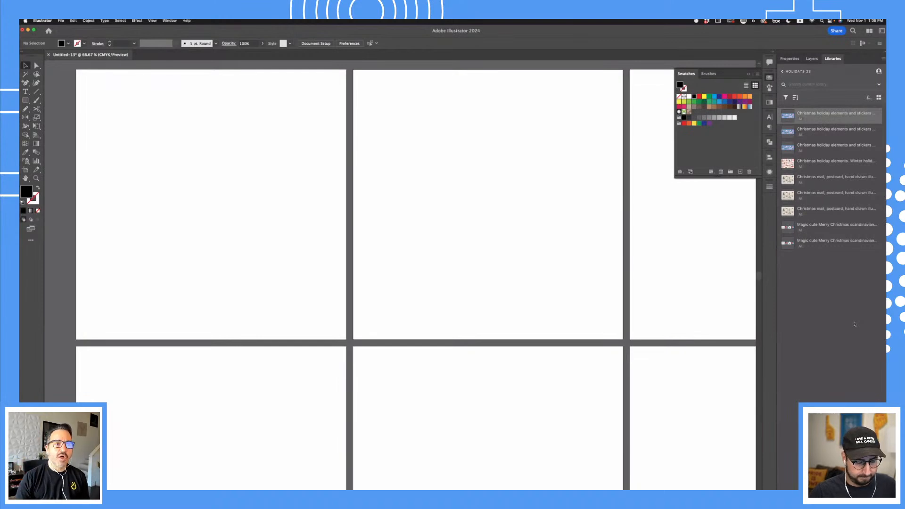
- Open the last Magic cute Merry Christmas scandinavian artwork from the Holidays 23 library, retaining the 9-slice scaling option
double_click(834, 241)
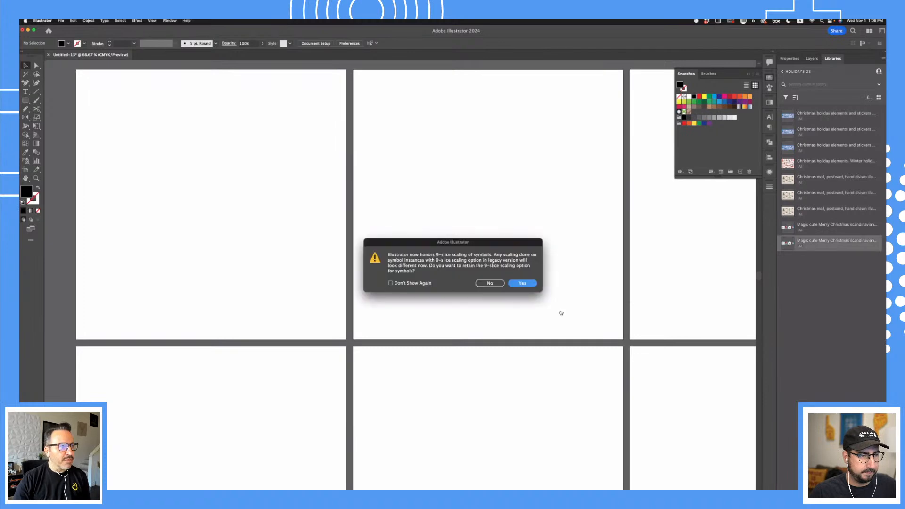
left_click(519, 285)
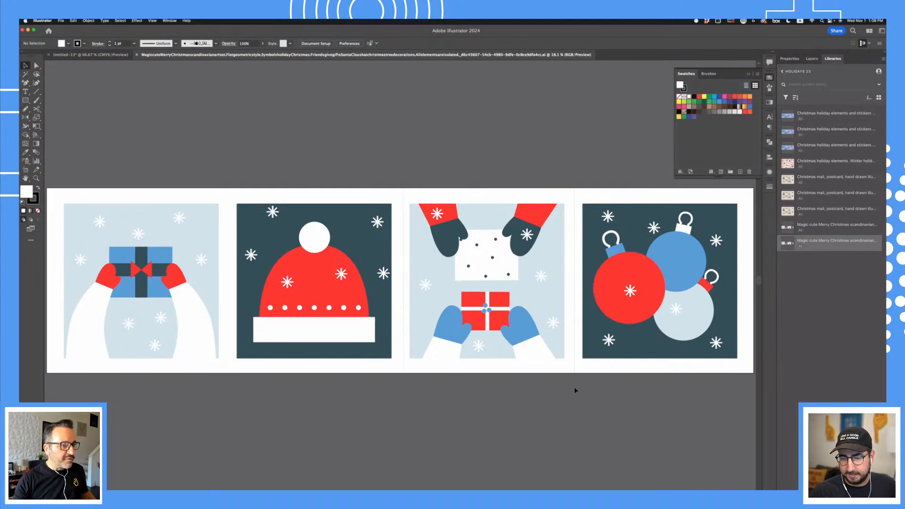
left_click_drag(574, 390, 574, 390)
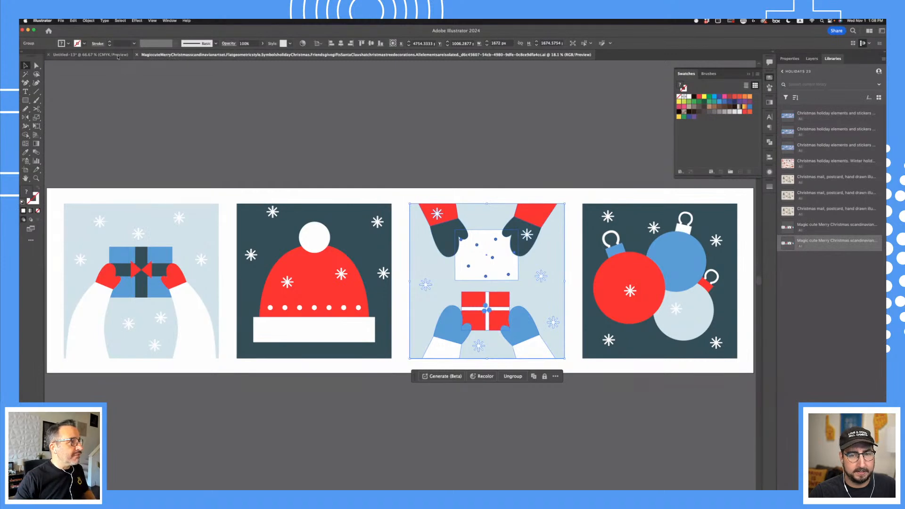
- Paste the copied mittens and gift illustration group into the untitled multi-artboard document
left_click(119, 55)
key("super+v")
key("super+minus")
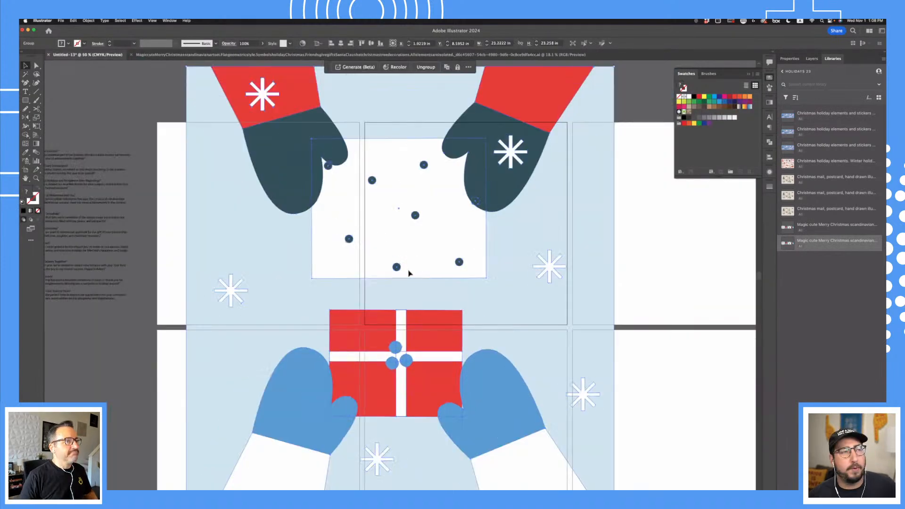
key("super+minus")
scroll(359, 271, "up", 3)
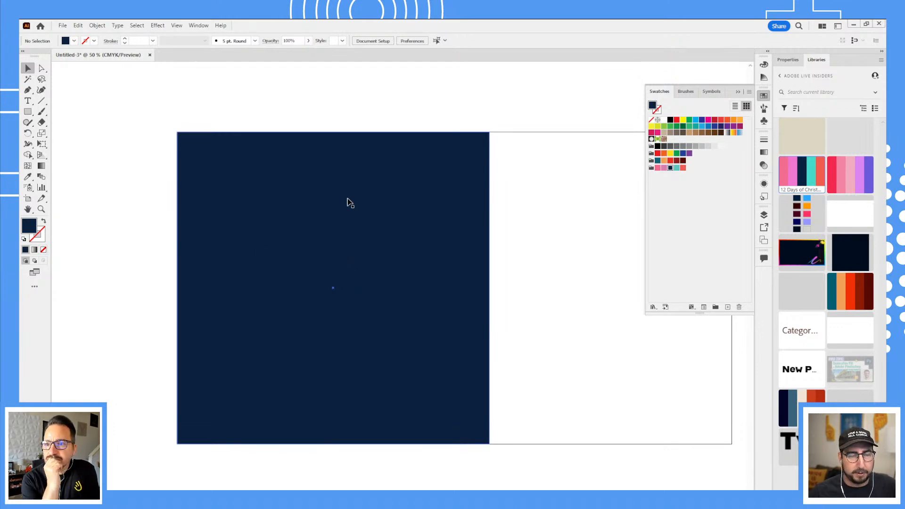
- Draw a circle about 73 px wide, centered near the navy square's upper edge, and fill it with the theme's pink swatch
key("l")
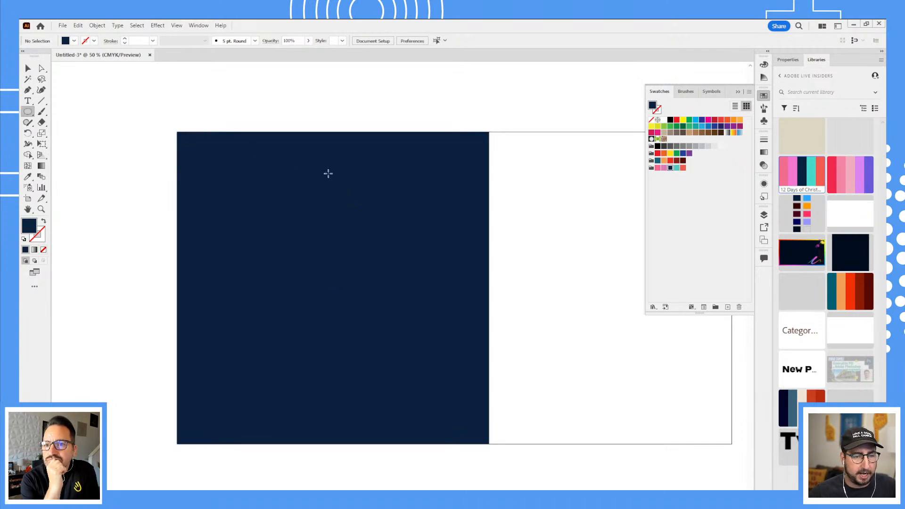
left_click_drag(333, 173, 344, 184)
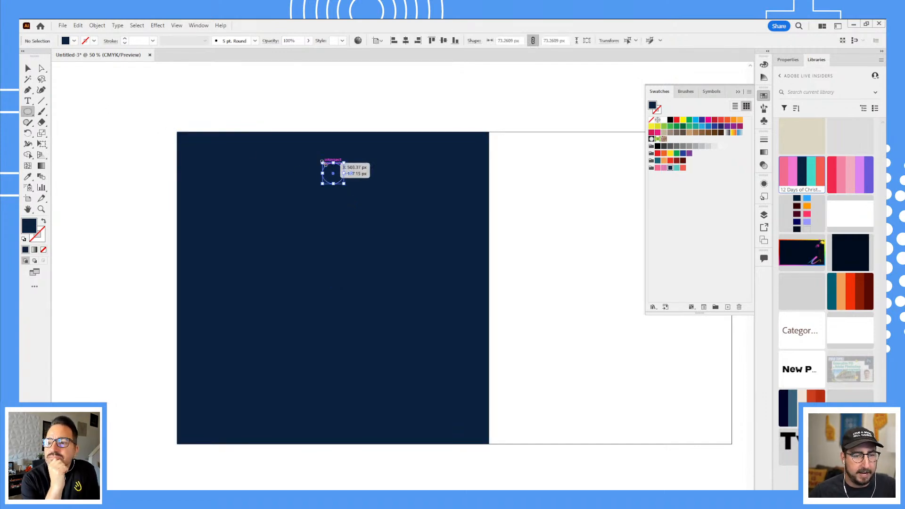
left_click(664, 167)
key("v")
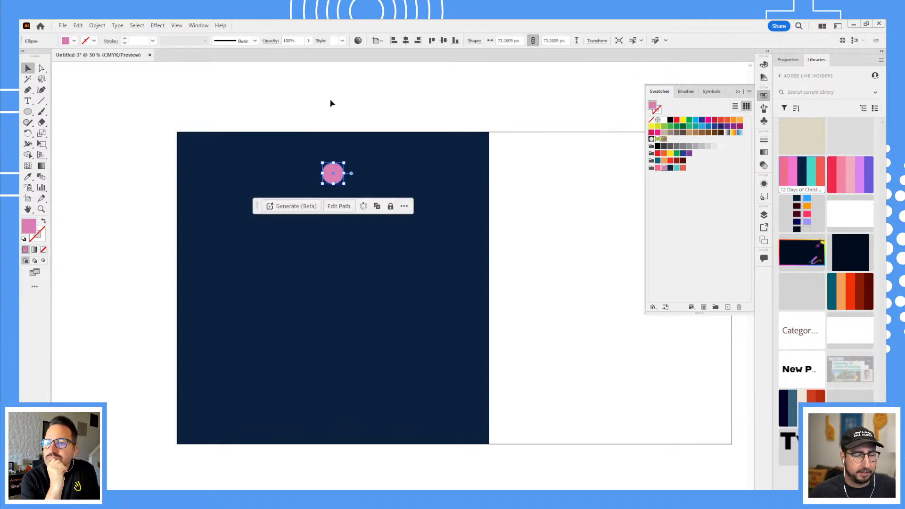
left_click(331, 104)
- Draw a pink square about 58 px wide directly below the circle and rotate it into a diamond
key("z")
left_click(376, 216)
left_click(428, 304)
left_click_drag(421, 304, 470, 255)
left_click_drag(407, 234, 473, 290)
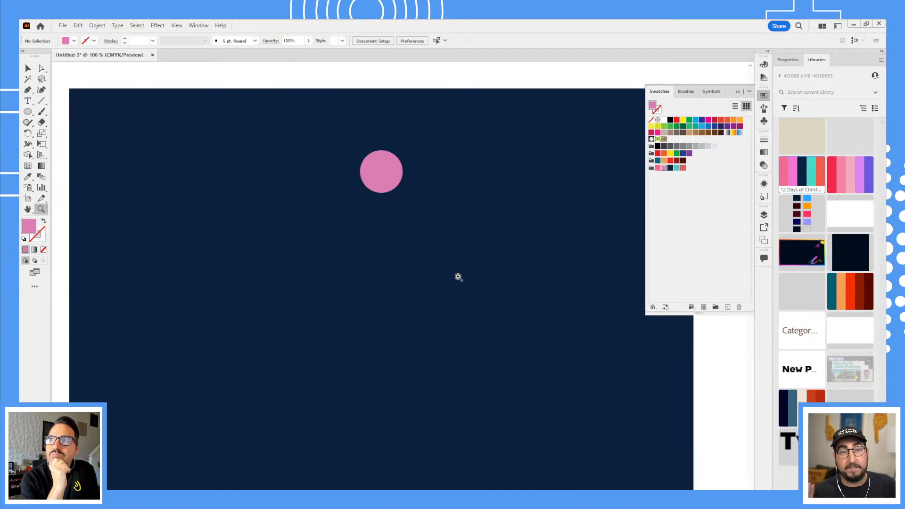
key("m")
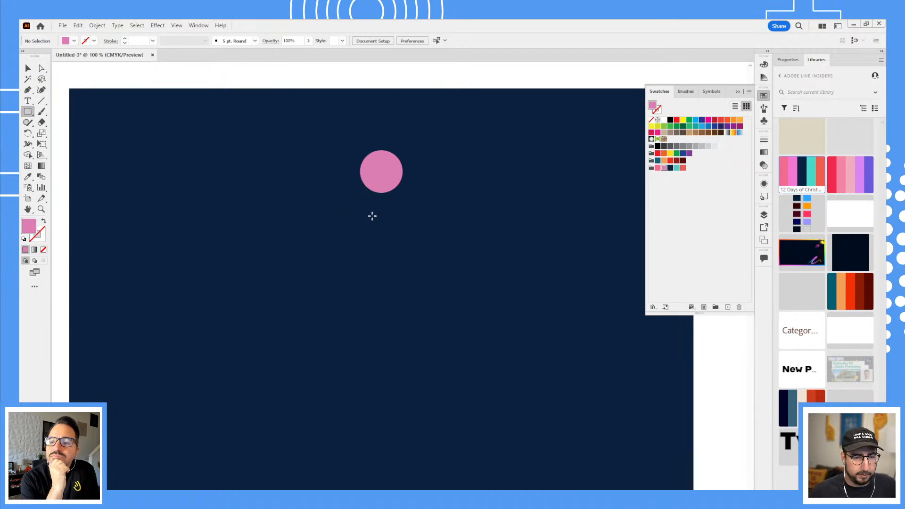
left_click_drag(381, 209, 399, 194)
key("r")
left_click_drag(389, 158, 427, 157)
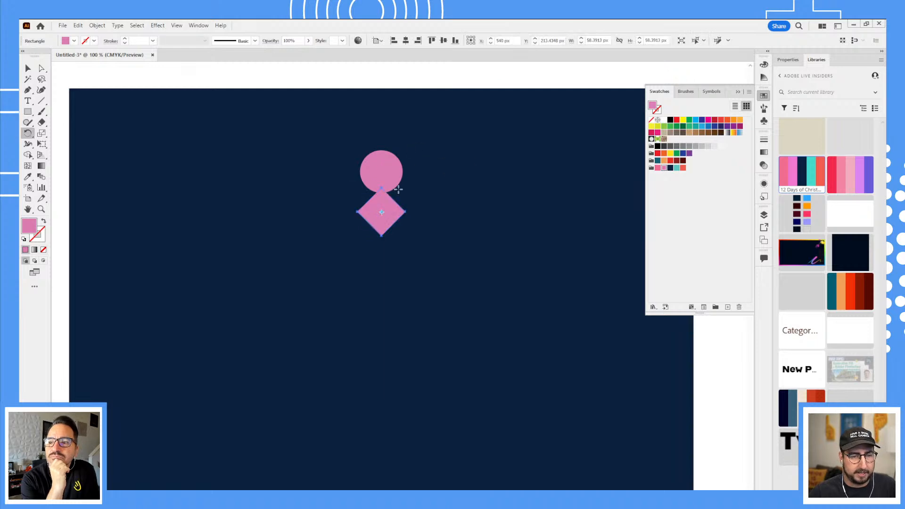
- Move the diamond straight down to leave a small gap between it and the circle
key("v")
left_click_drag(392, 213, 392, 226)
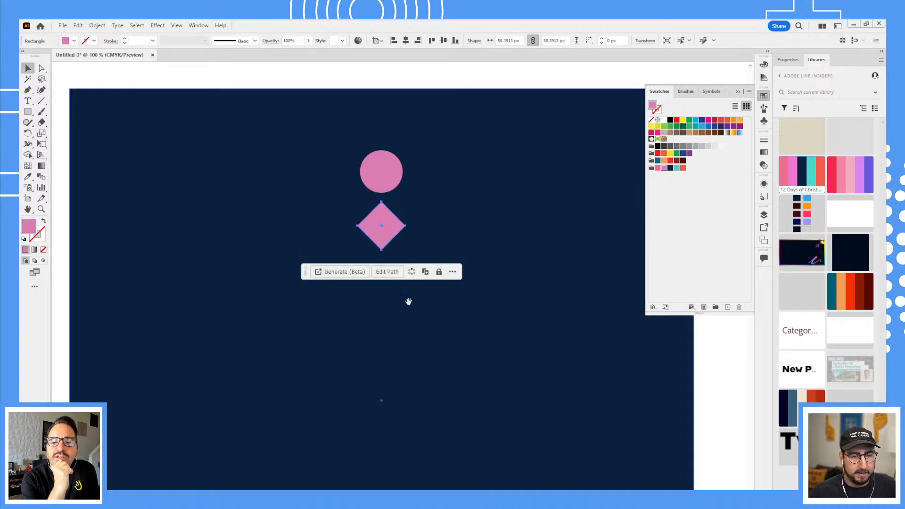
scroll(406, 294, "down", 1)
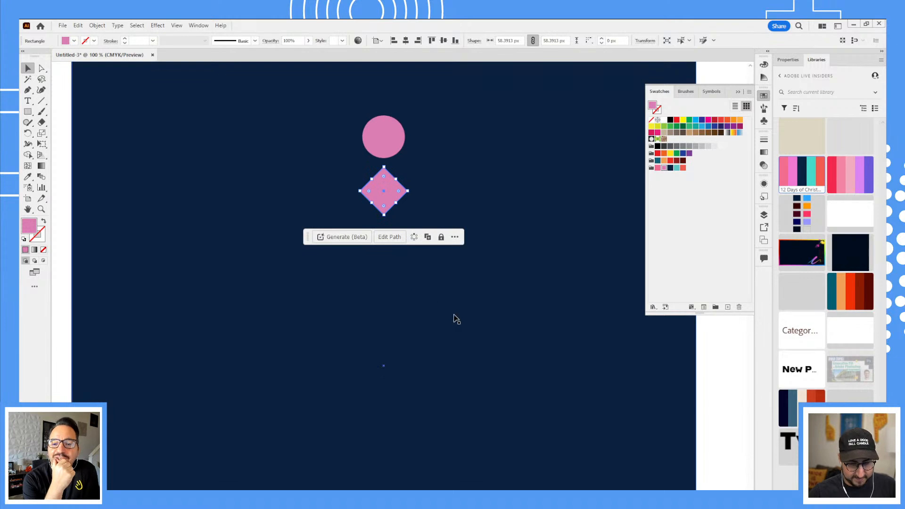
left_click(610, 326)
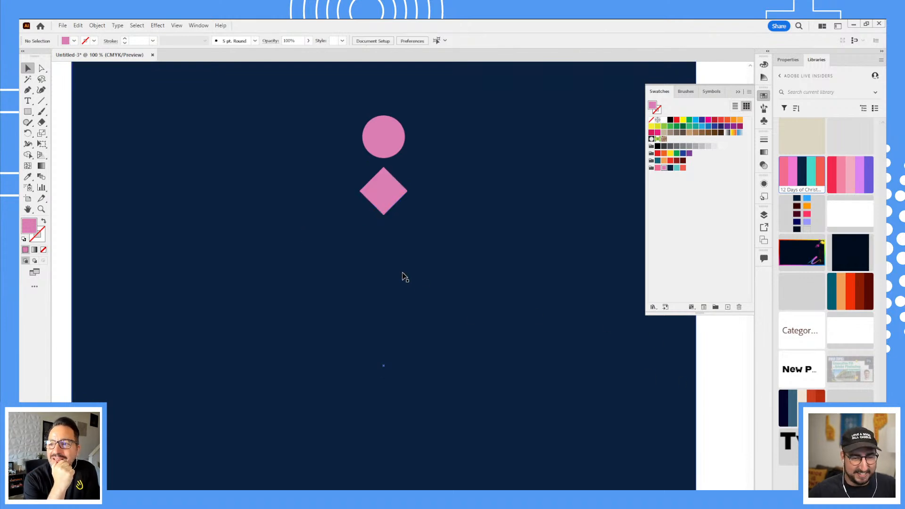
- Draw a straight vertical line about 121 px long with the Pen tool, centered below the diamond
key("p")
left_click(384, 365)
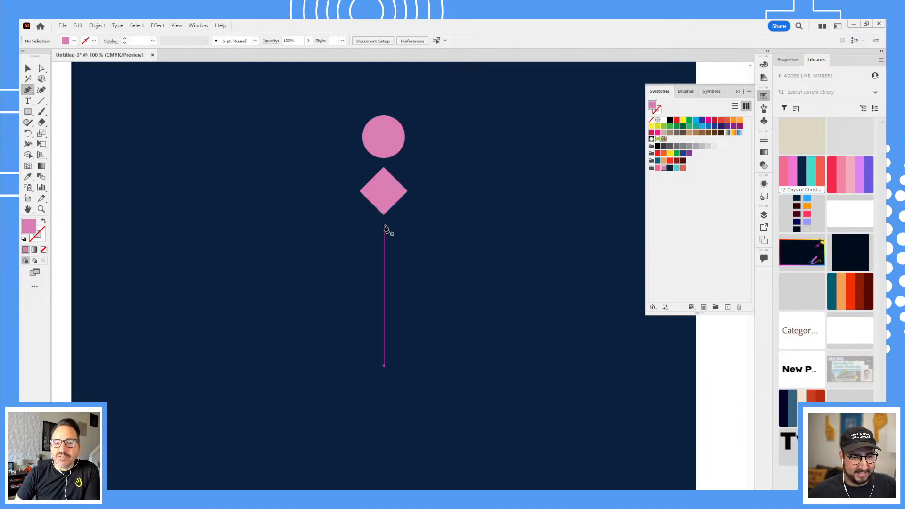
left_click(383, 225)
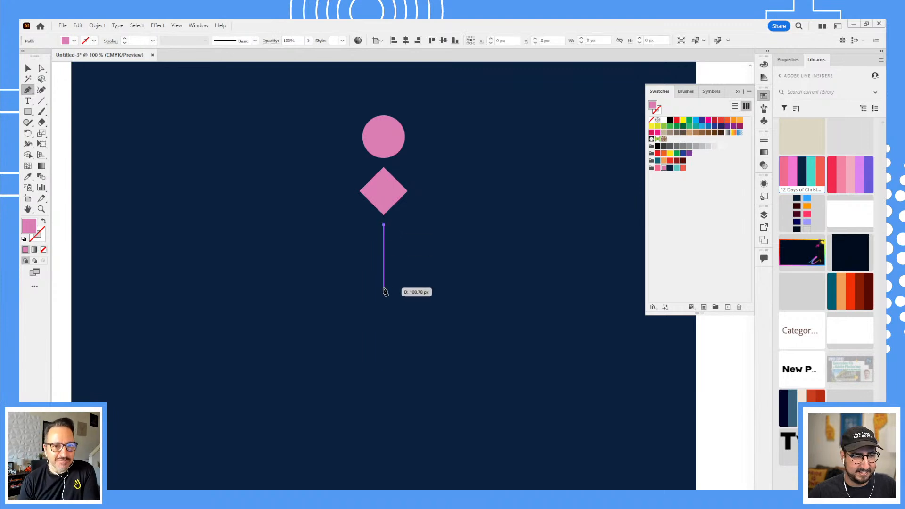
left_click(384, 295)
- Turn the line's pink fill into a pink stroke with no fill and set the stroke weight to 20 pt
key("i")
key("shift+x")
left_click(764, 139)
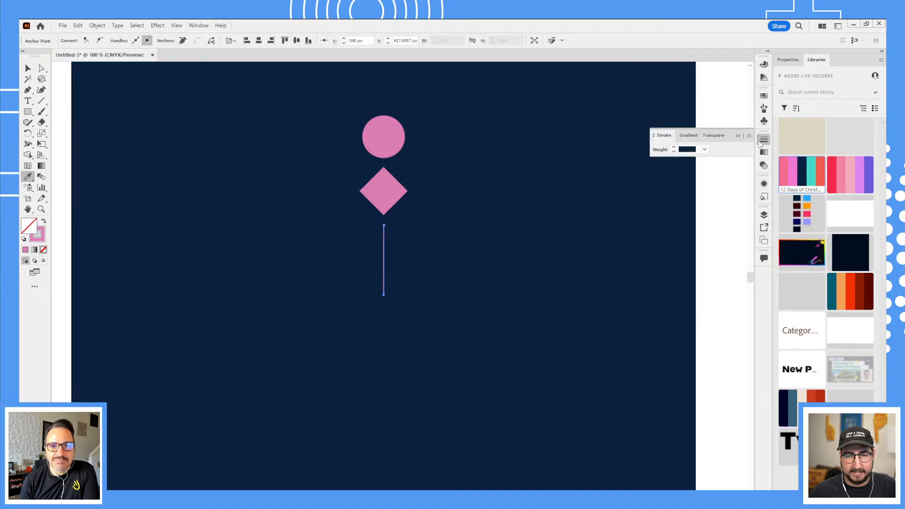
type("20")
key("Return")
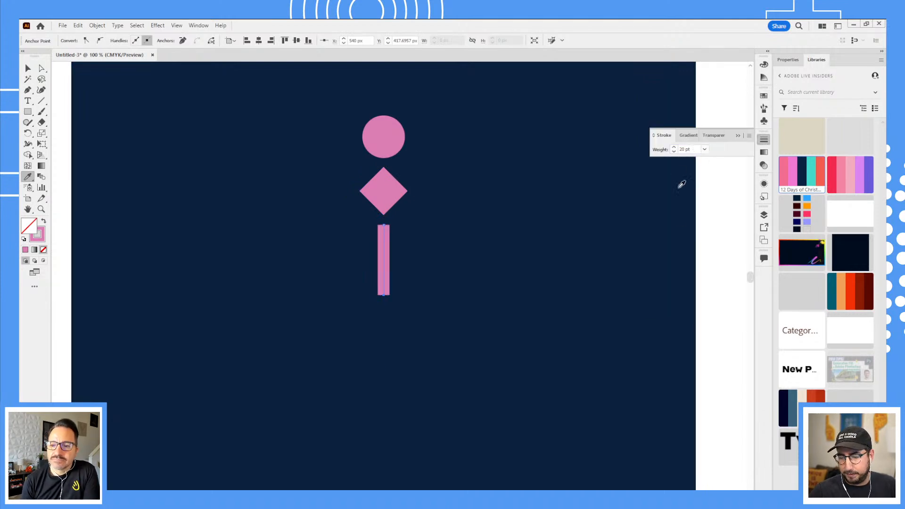
key("v")
left_click(708, 236)
scroll(554, 241, "down", 1)
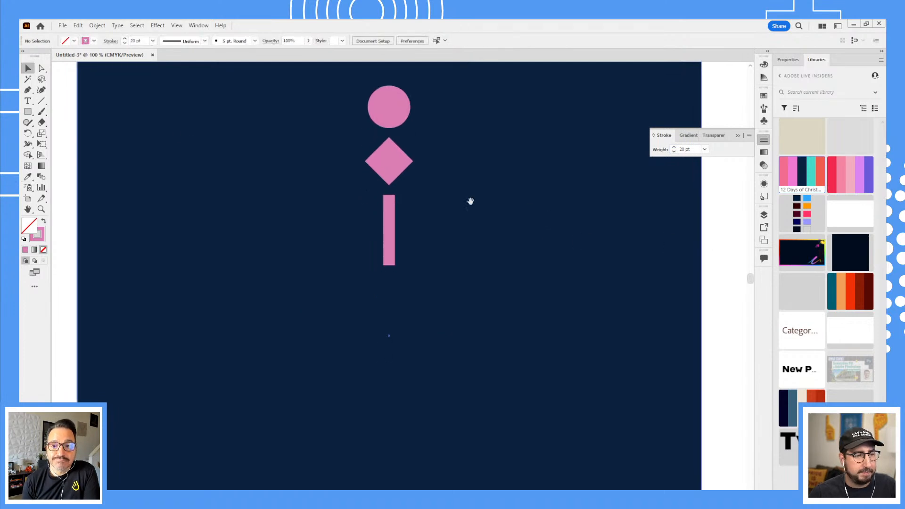
left_click(28, 111)
left_click_drag(31, 113, 79, 146)
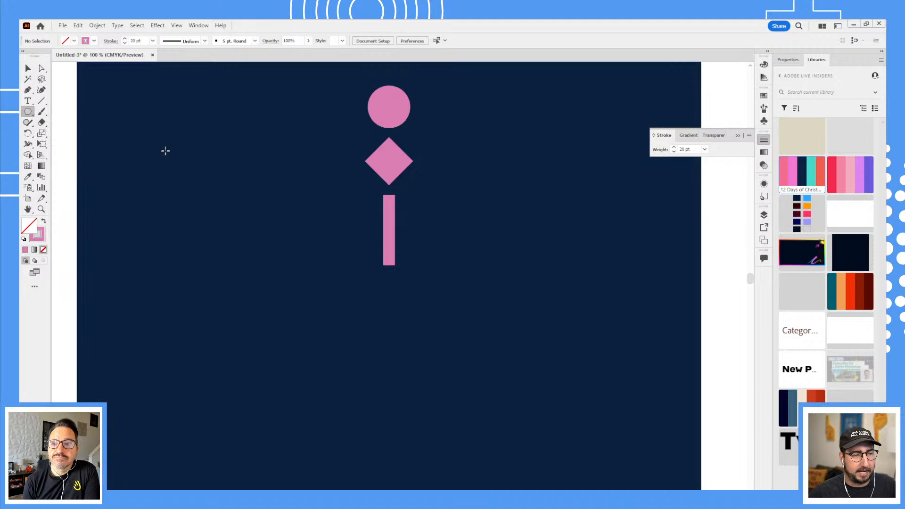
left_click_drag(272, 272, 348, 271)
key("Up")
key("Up")
key("Up")
key("Up")
key("Up")
key("Down")
key("Down")
key("Down")
key("Down")
key("Down")
key("Down")
key("Down")
key("Down")
key("Up")
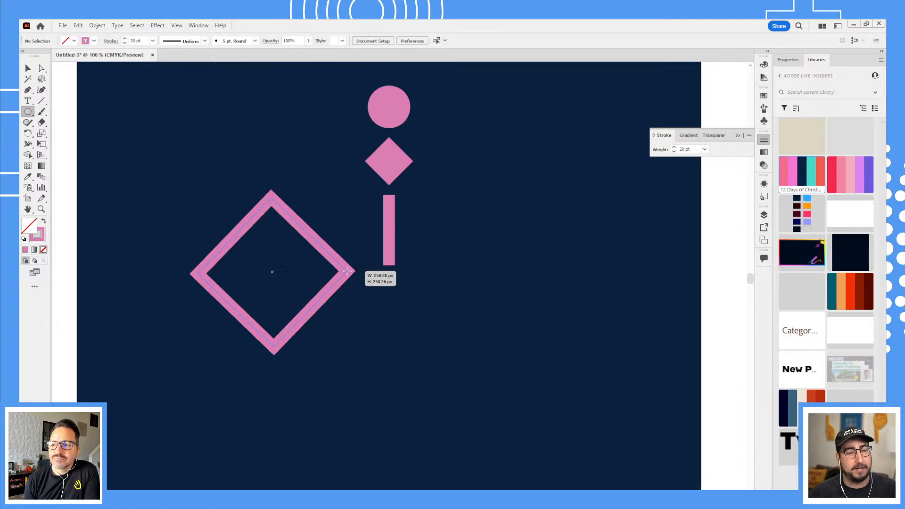
left_click_drag(347, 271, 347, 271)
key("ctrl+z")
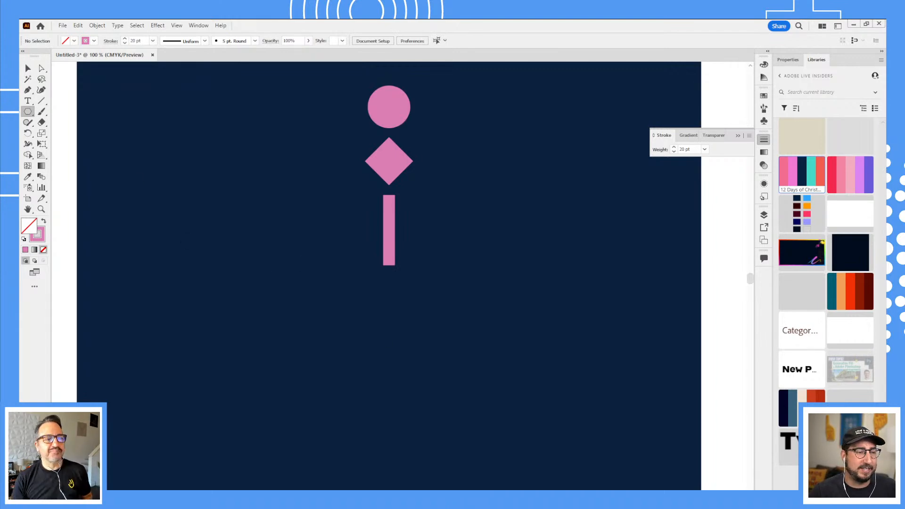
- Draw a small three-sided polygon centered below the thick pink line
left_click_drag(31, 111, 63, 145)
mouse_move(389, 326)
left_mouse_down()
mouse_move(297, 259)
mouse_move(320, 255)
mouse_move(331, 271)
mouse_move(311, 238)
mouse_move(418, 302)
mouse_move(433, 286)
mouse_move(485, 277)
mouse_move(467, 274)
mouse_move(410, 317)
mouse_move(449, 347)
mouse_move(400, 397)
left_mouse_up()
key("Up")
key("Up")
key("Up")
key("Up")
key("Up")
key("Up")
key("Up")
key("Up")
key("Down")
key("Down")
key("Down")
key("Down")
key("Down")
key("Down")
key("Down")
key("Down")
key("Down")
key("Up")
key("Up")
key("Up")
key("Up")
key("Up")
key("Down")
key("Down")
key("Down")
key("Down")
key("Down")
- Make the triangle solid pink without a stroke and place it, pointing down, just below the vertical line
key("shift+x")
key("r")
key("v")
mouse_move(389, 302)
left_mouse_down()
mouse_move(389, 281)
mouse_move(387, 292)
left_mouse_up()
left_click(458, 283)
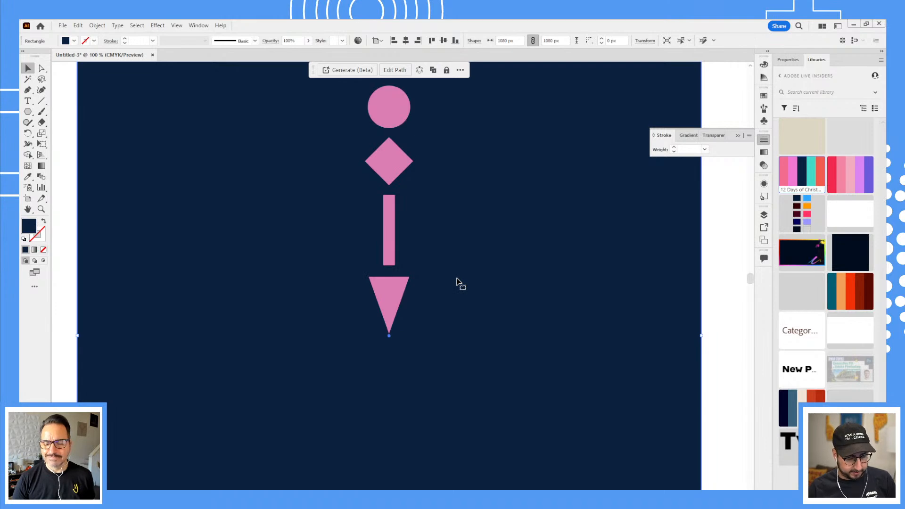
key("ctrl+shift+a")
- Apply a Pucker & Bloat effect of -54% to the pink circle to shape it into a four-pointed star
left_click_drag(444, 239, 446, 280)
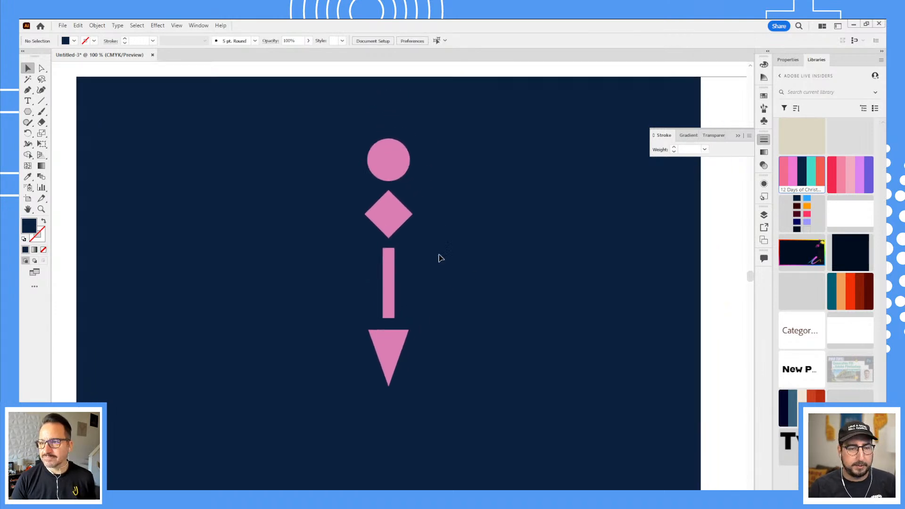
left_click(391, 164)
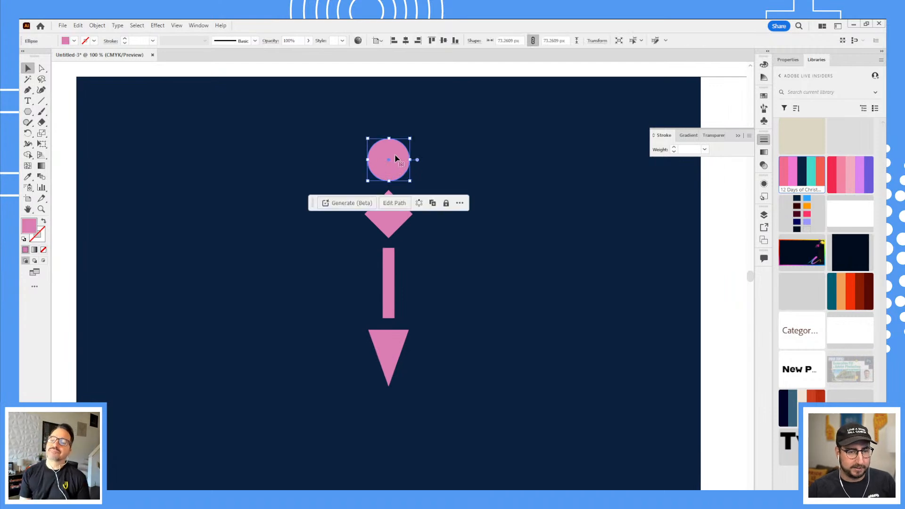
left_click(165, 27)
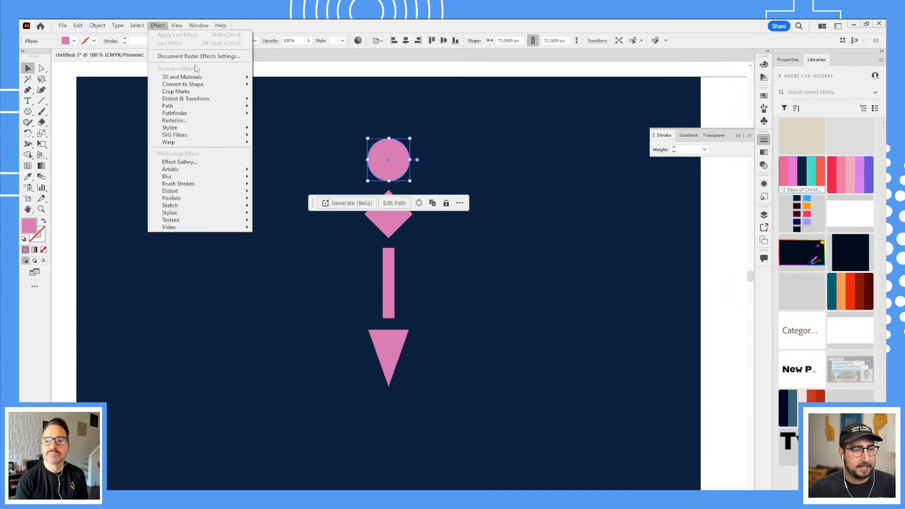
mouse_move(212, 100)
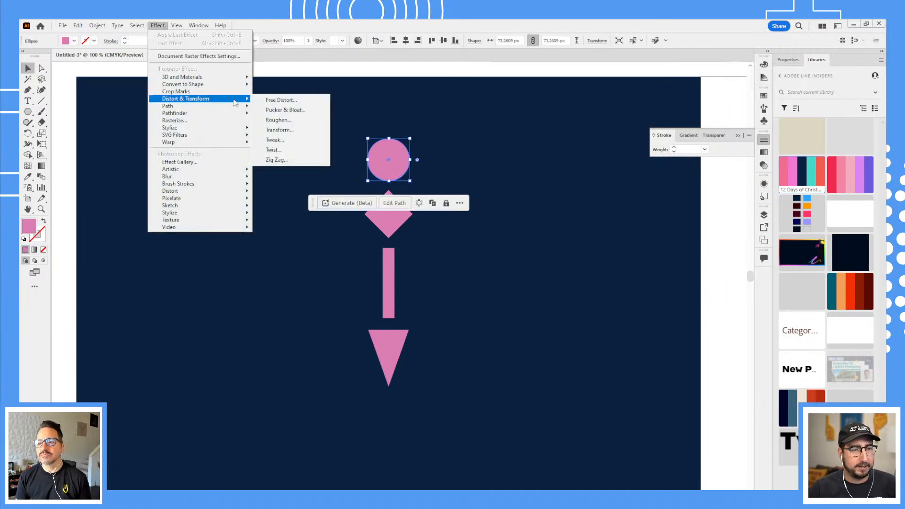
left_click(285, 110)
left_click(429, 253)
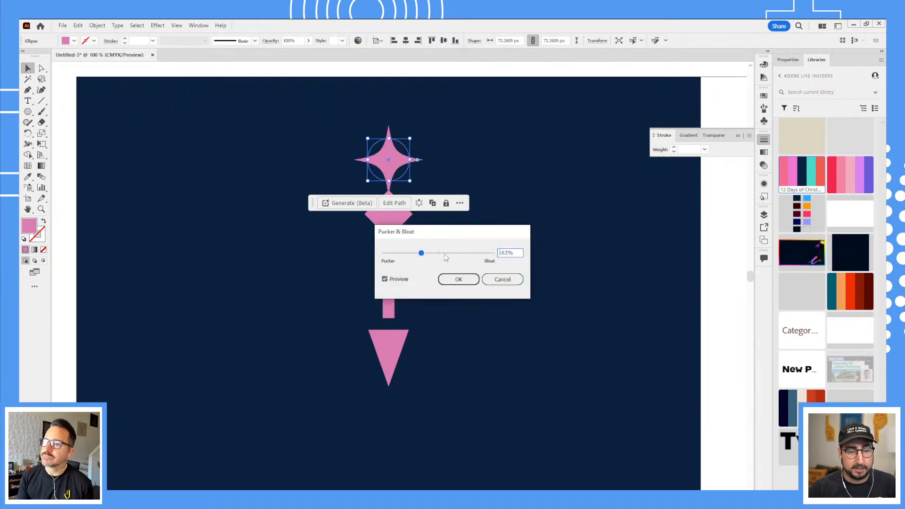
left_click(450, 254)
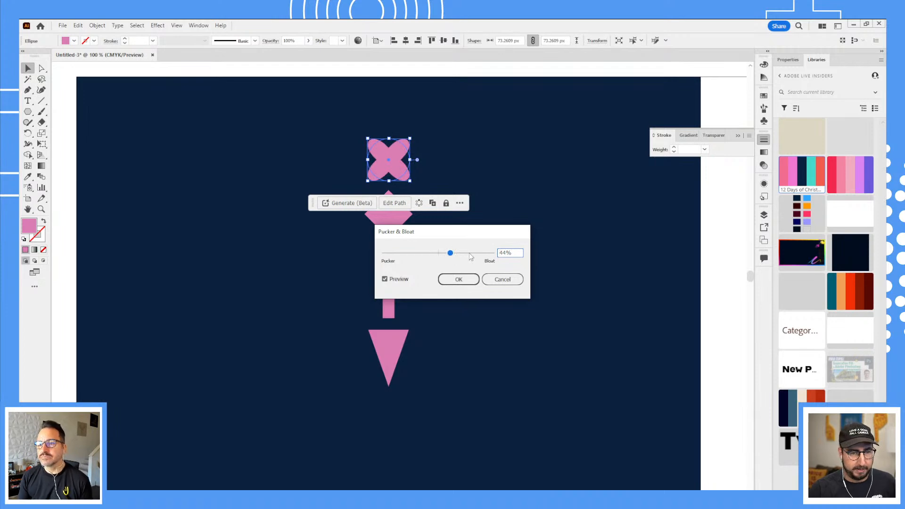
left_click(429, 253)
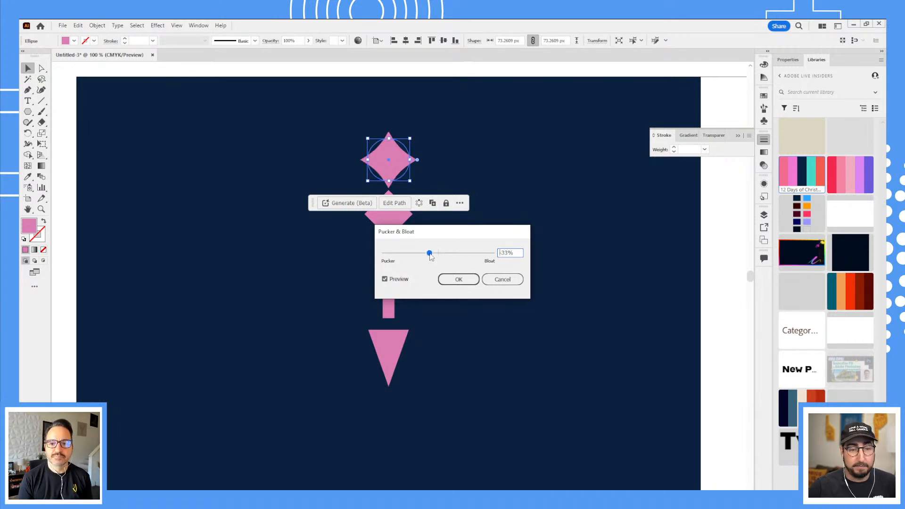
left_click_drag(429, 254, 423, 254)
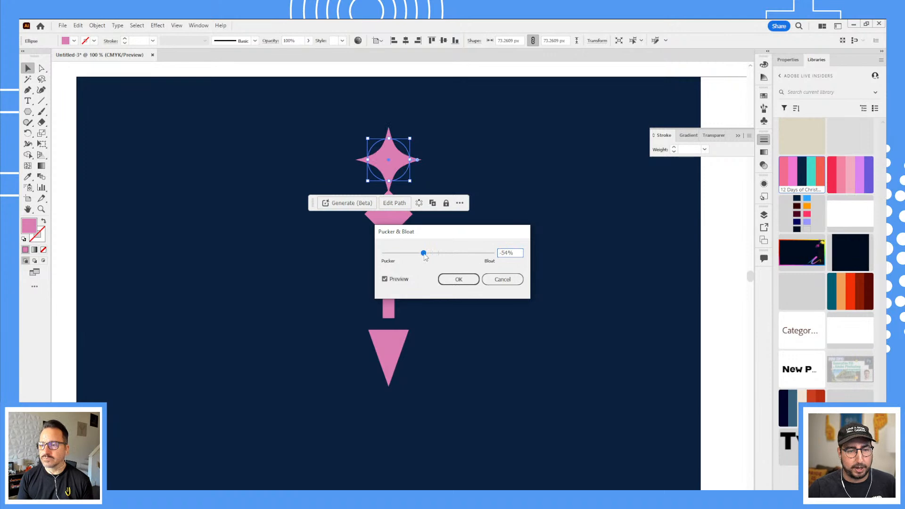
left_click(457, 280)
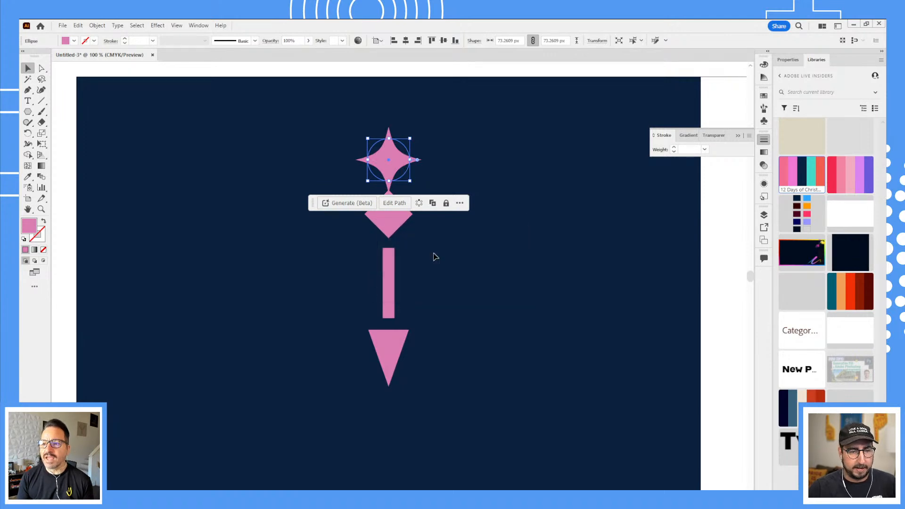
- Move the diamond, vertical line and triangle down together to clear the star's lower point
left_click(433, 256)
left_click_drag(427, 233, 373, 348)
left_click_drag(390, 230, 390, 243)
left_click(398, 272)
- Apply a Pucker & Bloat effect of 91% to the diamond to turn it into a four-petal flower
key("z")
left_click(396, 269)
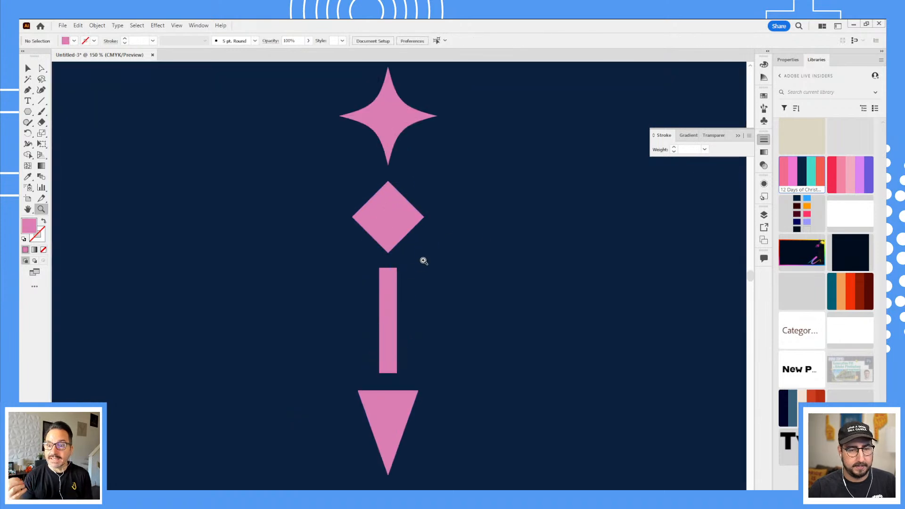
key("v")
left_click(389, 226)
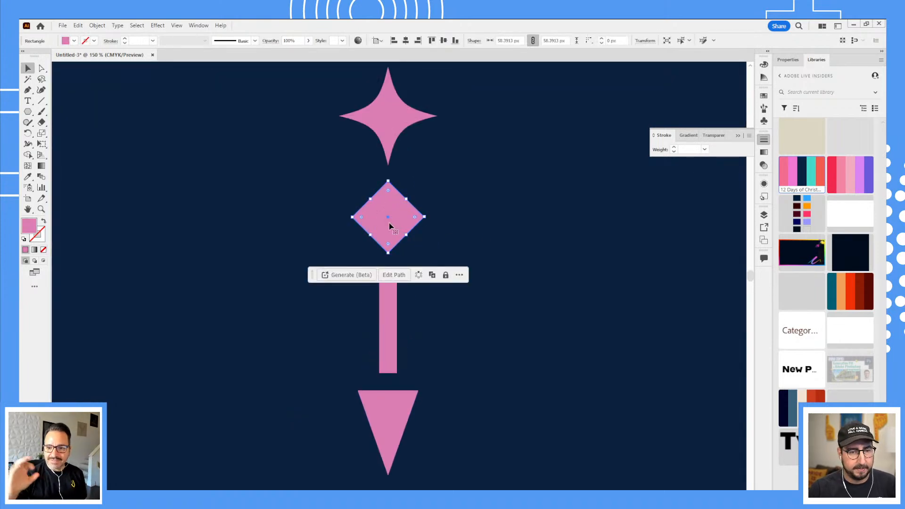
left_click(160, 26)
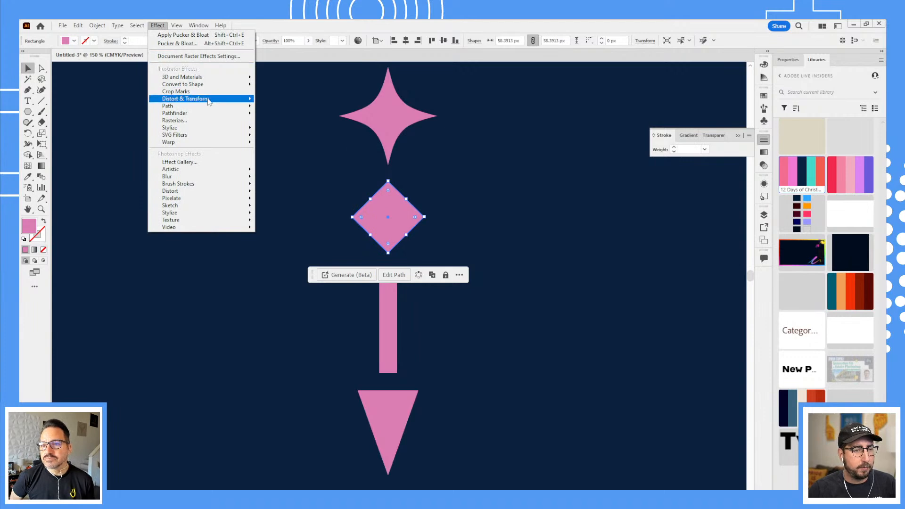
mouse_move(208, 101)
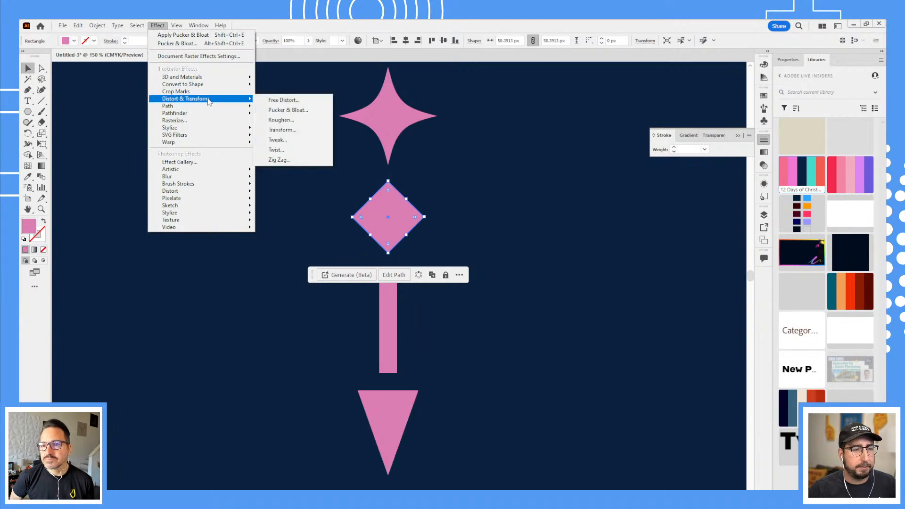
left_click(292, 112)
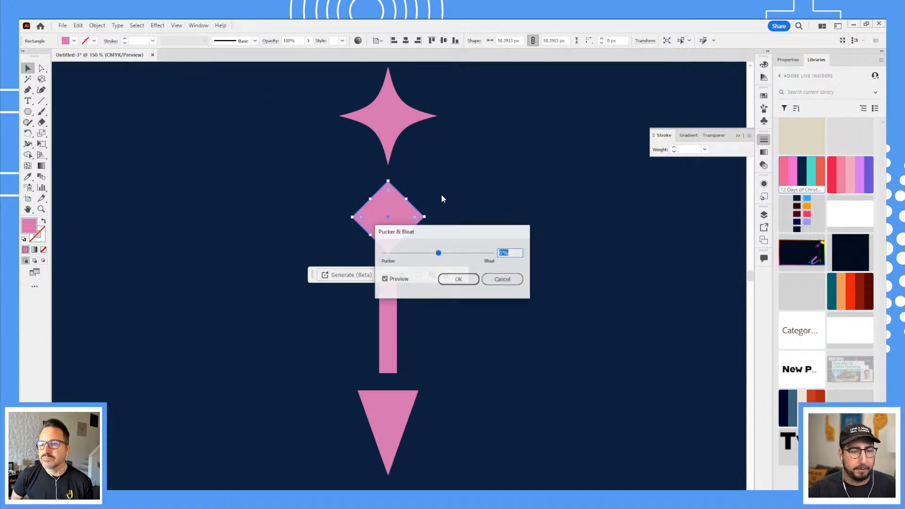
left_click(463, 252)
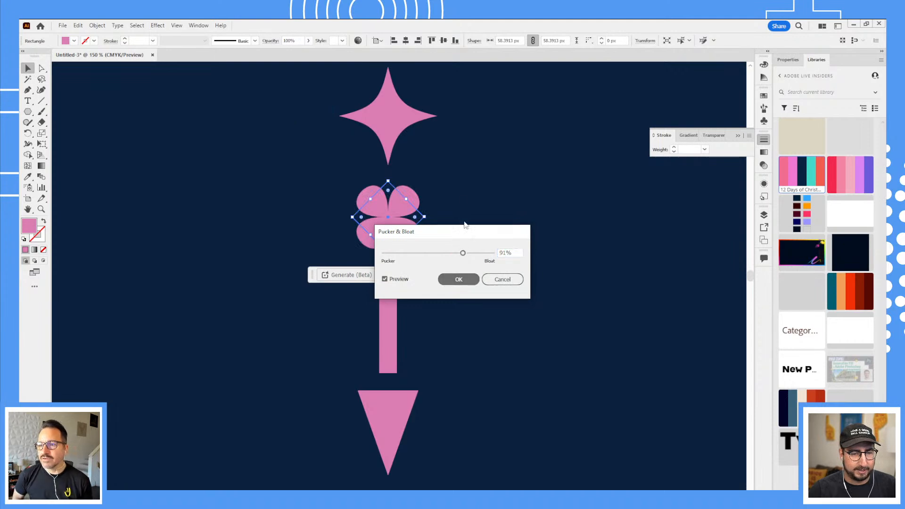
left_click(458, 279)
left_click(457, 289)
- Move the flower up just below the star, and move the vertical line up just below the flower
left_click_drag(456, 289, 455, 245)
left_click_drag(392, 184, 391, 164)
left_click_drag(386, 248, 388, 221)
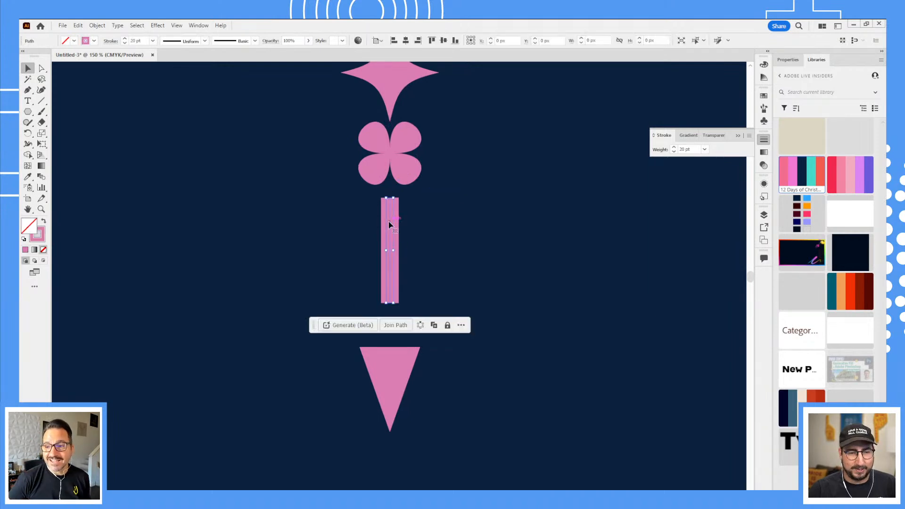
- Apply a smooth Zig Zag effect to the vertical line with an absolute size of 10 px and 3 ridges per segment
left_click(157, 25)
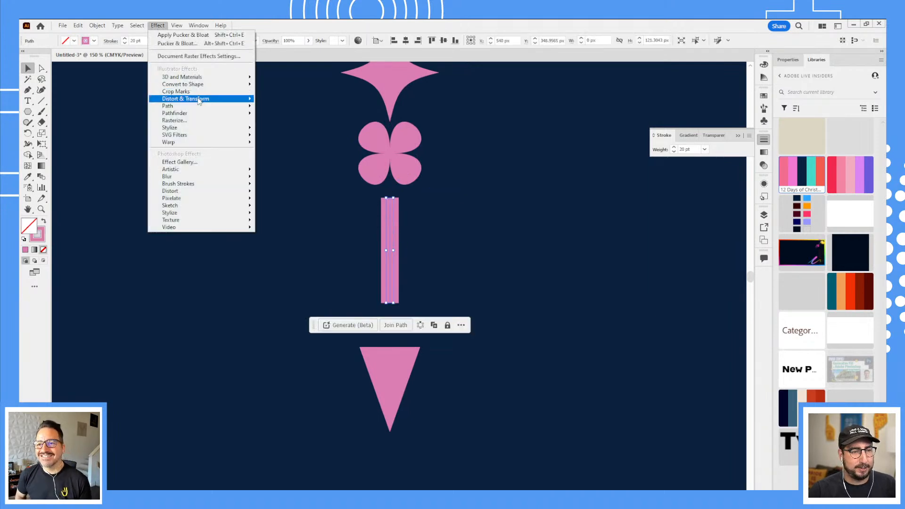
left_click(273, 160)
left_click_drag(456, 196, 594, 184)
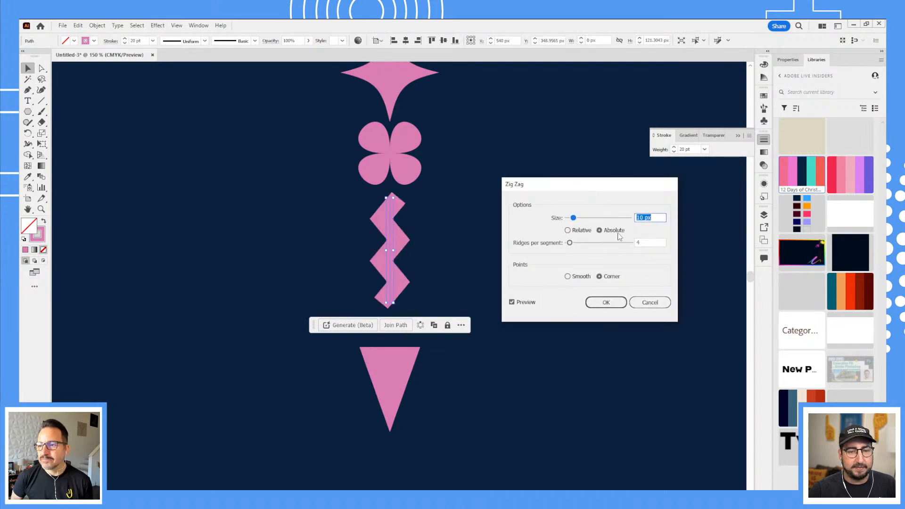
left_click(586, 217)
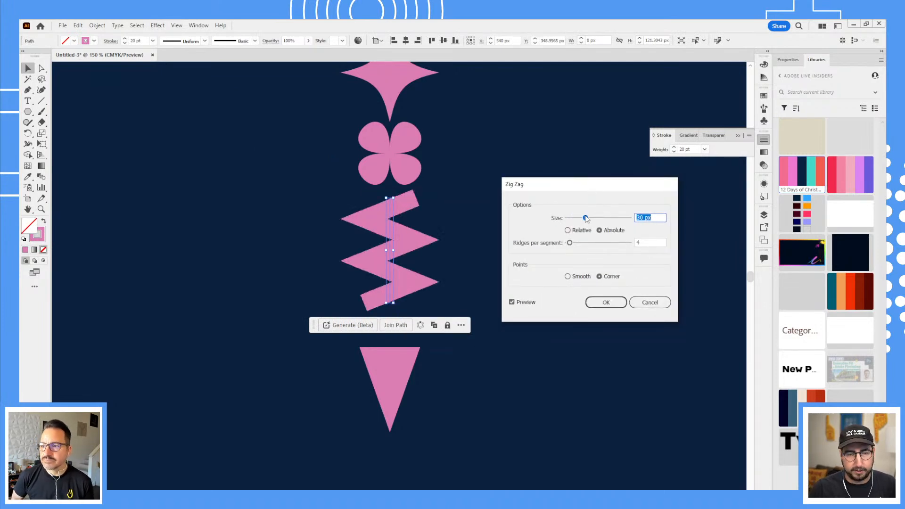
key("shift+Down")
key("shift+Down")
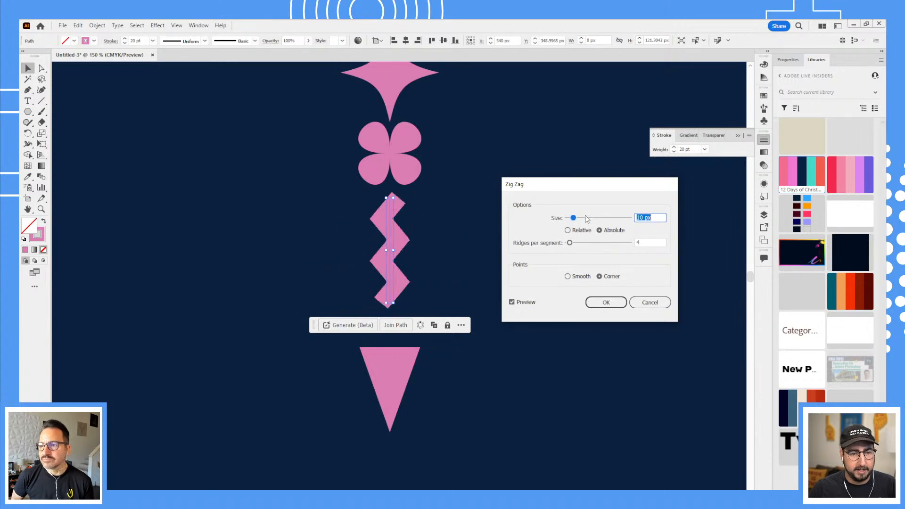
left_click(650, 242)
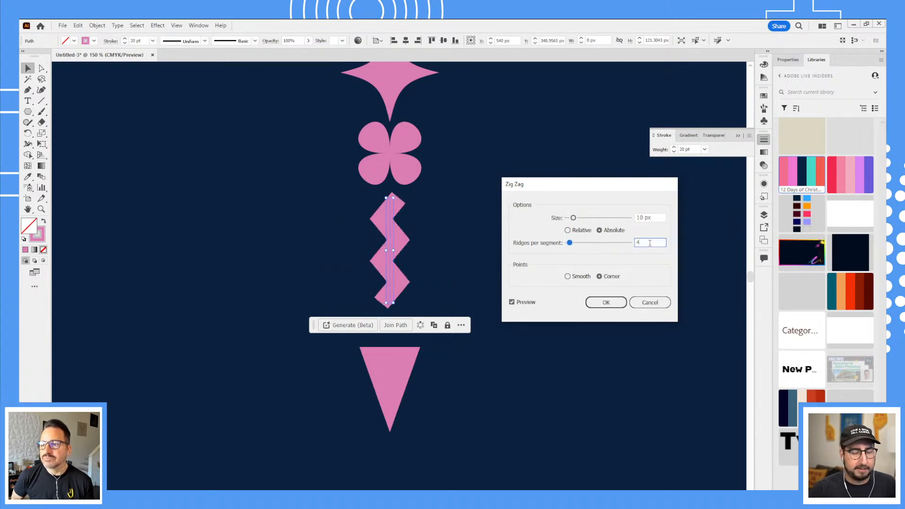
key("Down")
key("Down")
key("Up")
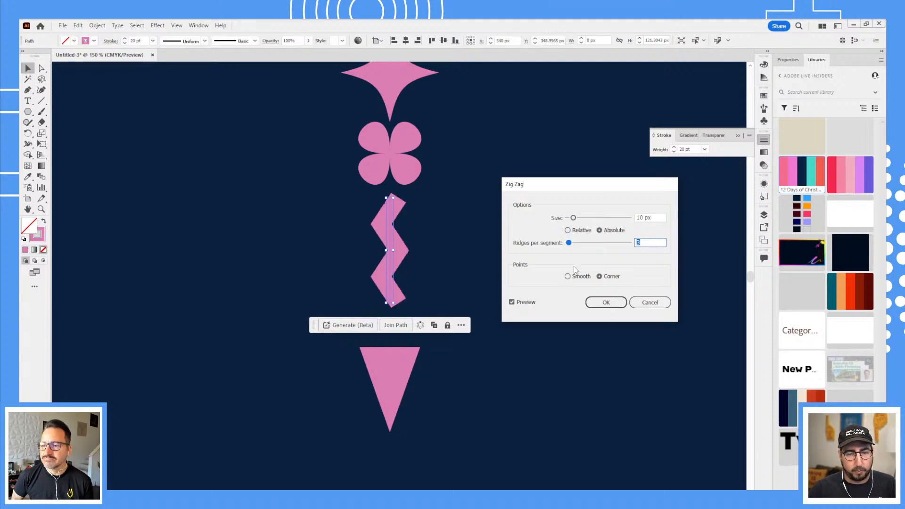
left_click(575, 278)
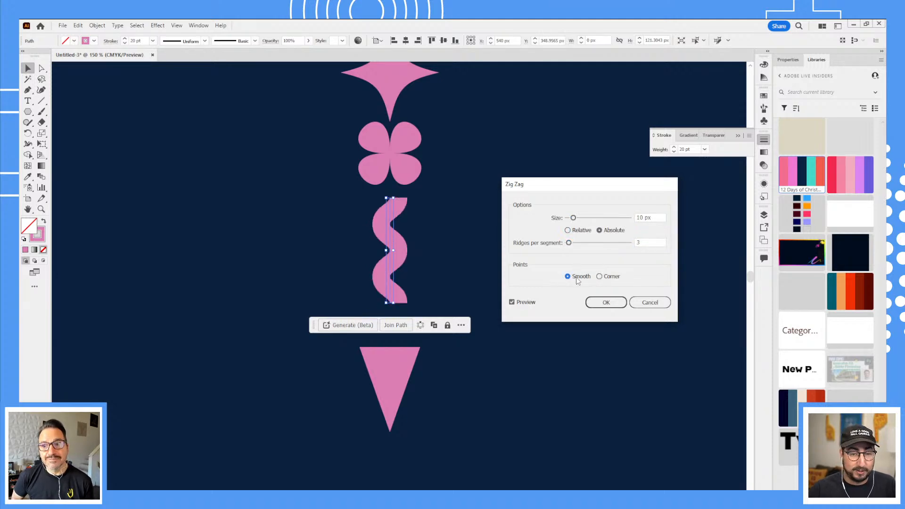
left_click(606, 302)
- Give the wavy line round stroke caps and shift it slightly left to centre it under the flower
left_click(748, 135)
left_click(773, 138)
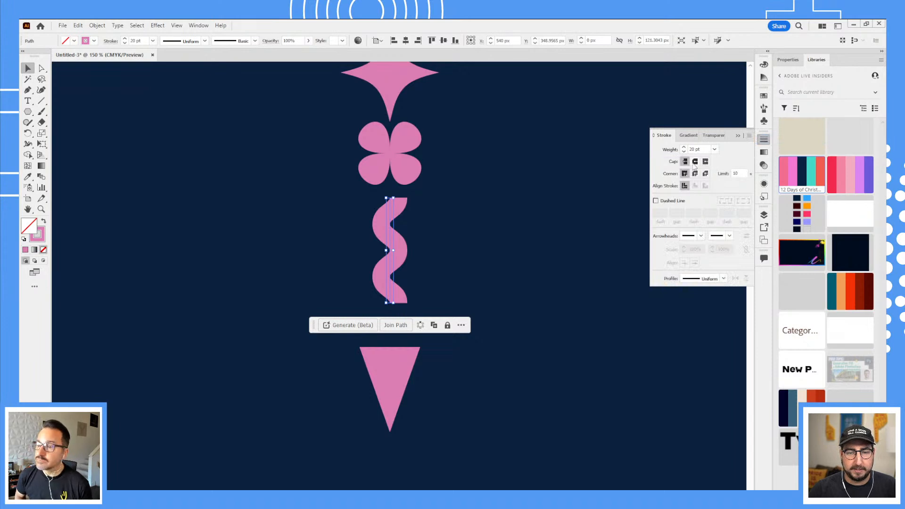
left_click(695, 162)
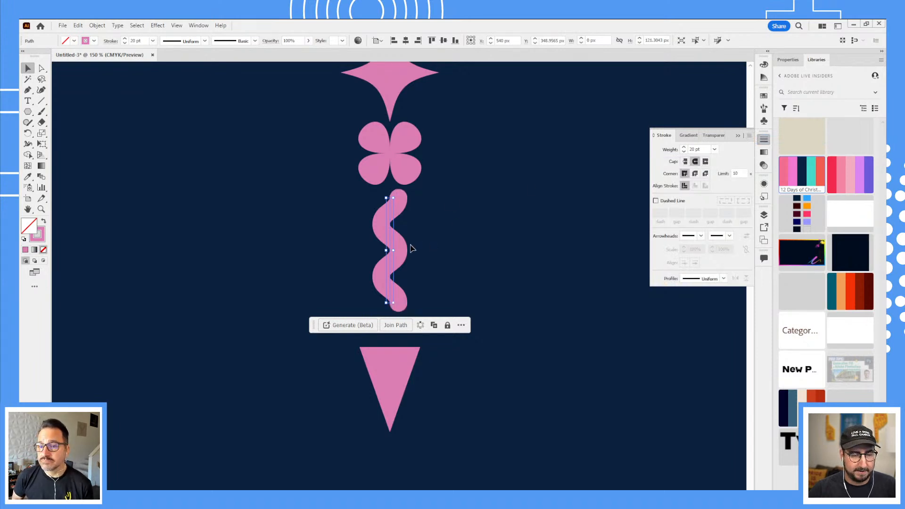
left_click_drag(389, 244, 385, 245)
- Move the triangle up just below the wavy line and stretch its tip downward to a height of about 131 px
left_click(396, 375)
scroll(417, 388, "down", 2)
left_click_drag(391, 322, 388, 298)
left_click_drag(390, 350, 390, 378)
- Start a Roughen effect on the triangle with smooth points and a relative size of 0.4%
left_click(164, 27)
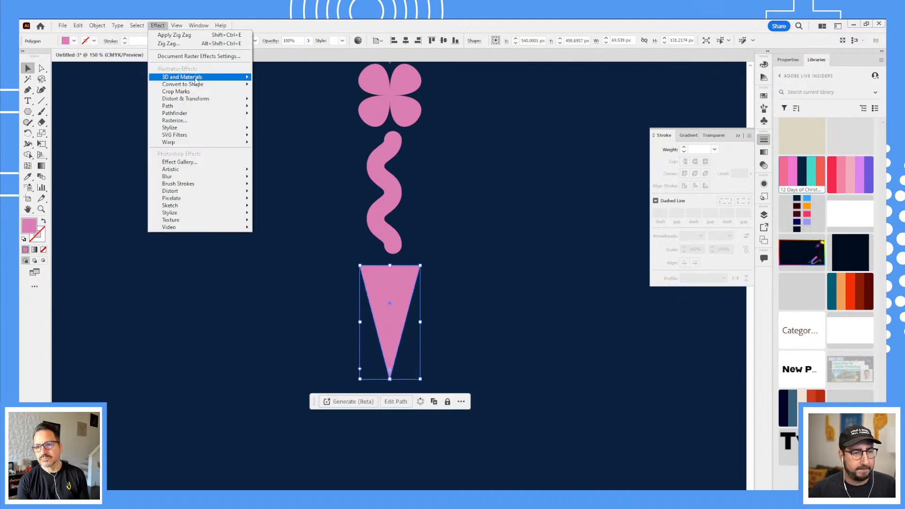
mouse_move(206, 99)
left_click(288, 121)
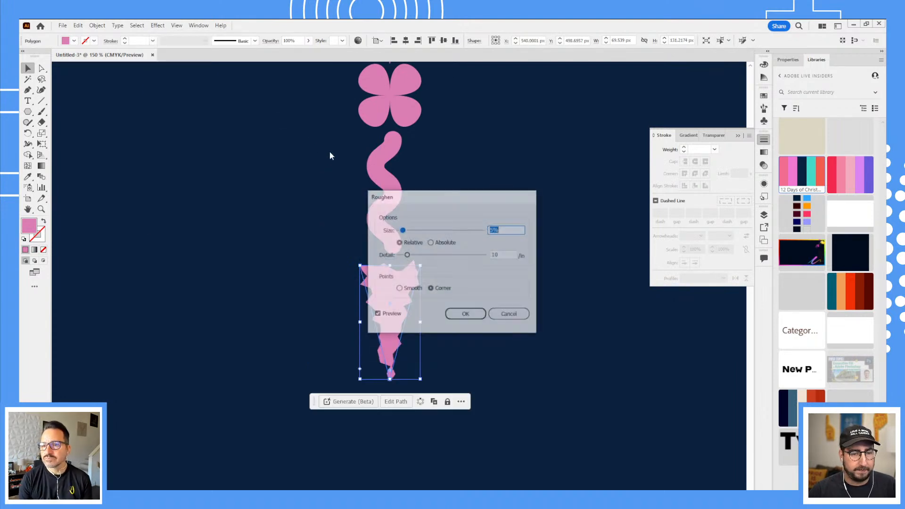
left_click_drag(402, 196, 167, 136)
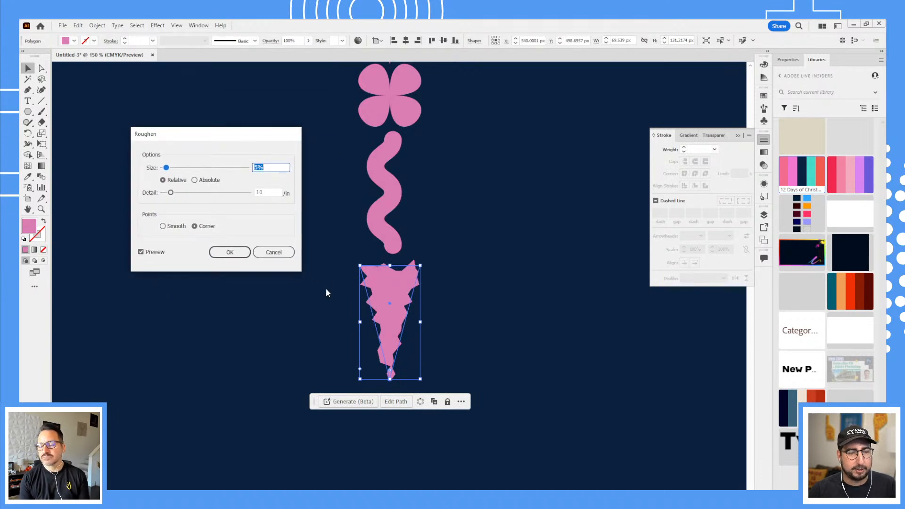
left_click(174, 229)
double_click(255, 191)
left_click(258, 167)
type("0.4")
key("Tab")
- Set the Roughen detail to 3 per inch
double_click(269, 192)
key("Down")
key("Down")
key("Down")
key("Down")
key("Down")
key("Down")
key("Down")
key("Down")
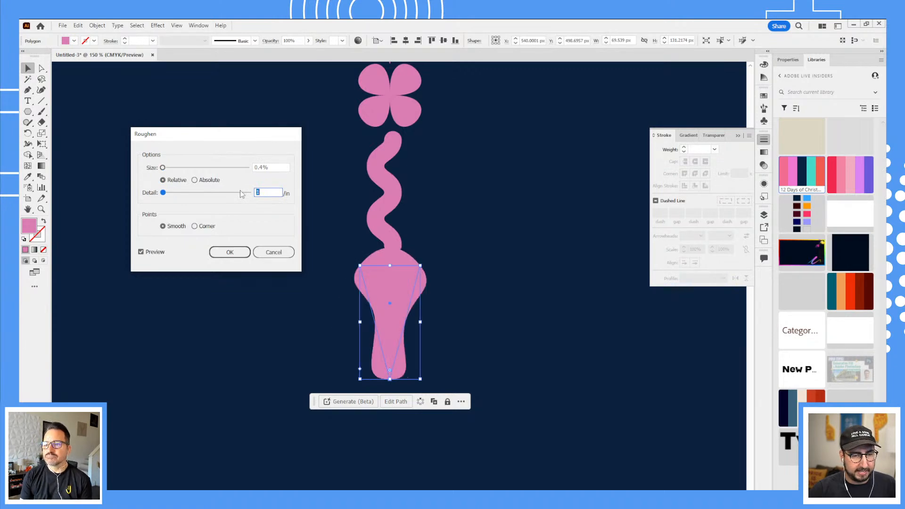
key("Up")
key("Up")
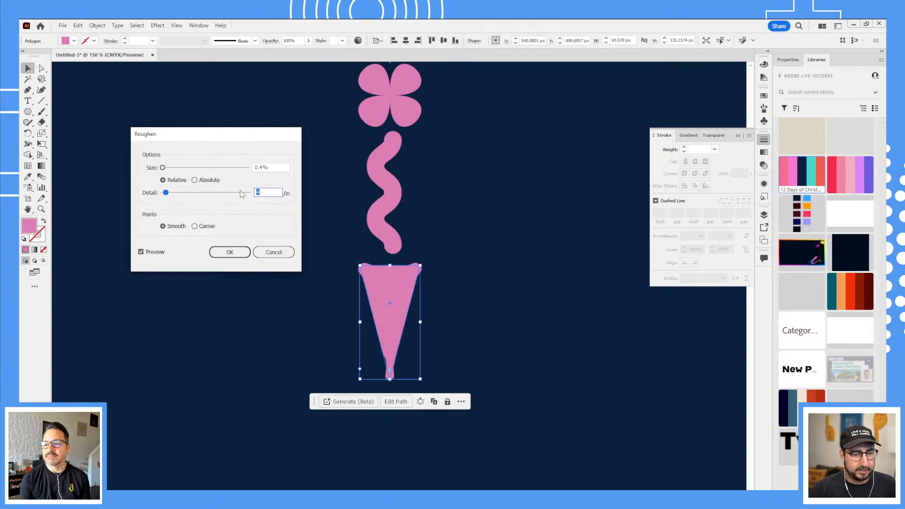
key("Down")
- Raise the Roughen size to 5% and apply the effect to the triangle
left_click(266, 167)
key("Up")
key("Up")
key("Up")
key("Up")
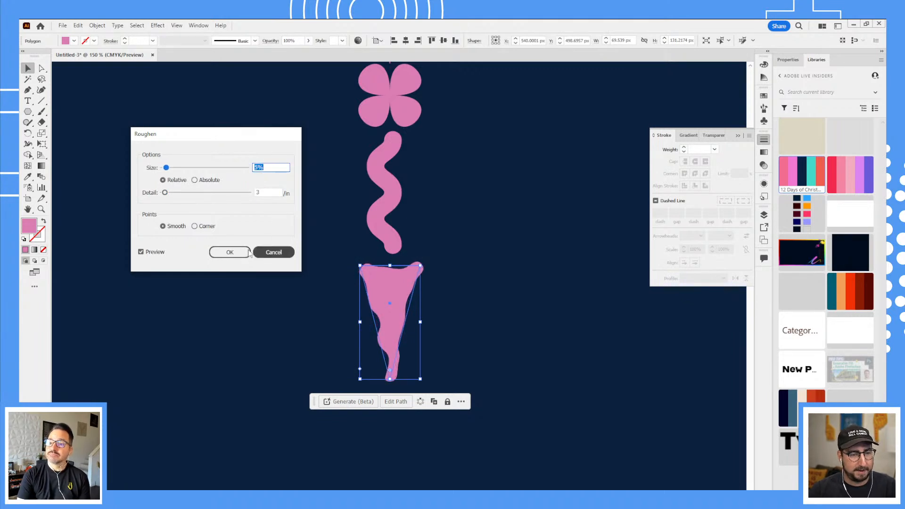
left_click(230, 252)
- Nudge the roughened triangle up about 6 px and group it with the star, flower and wavy line
left_click(444, 218)
left_click_drag(406, 297, 405, 292)
key("z")
left_click(448, 237, "alt")
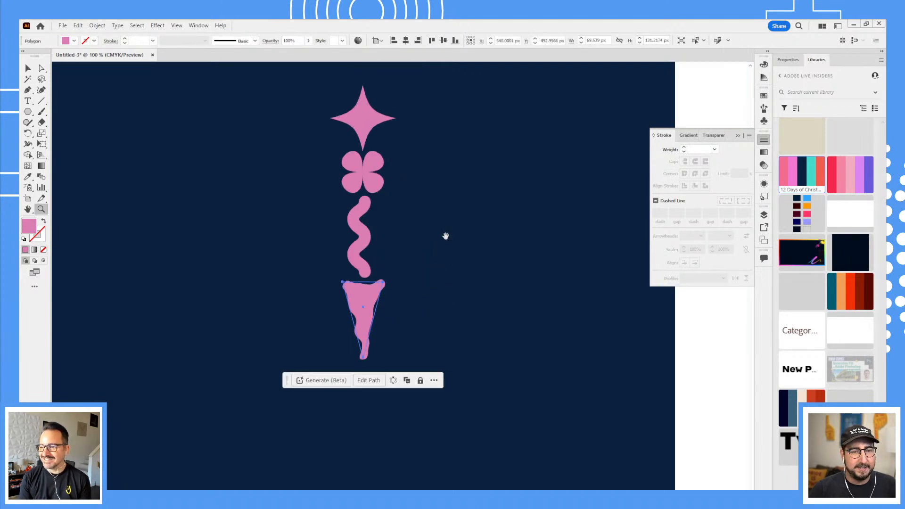
key("v")
left_click_drag(413, 105, 297, 384)
key("ctrl+g")
- Move the grouped column of shapes up slightly, keeping it horizontally centred near the artboard's upper edge
left_click_drag(382, 137, 323, 111)
key("z")
left_click(384, 222, "alt")
key("v")
left_click_drag(313, 189, 363, 202)
- Unlock all objects and turn the grouped column of shapes into a radial repeat
left_click(97, 25)
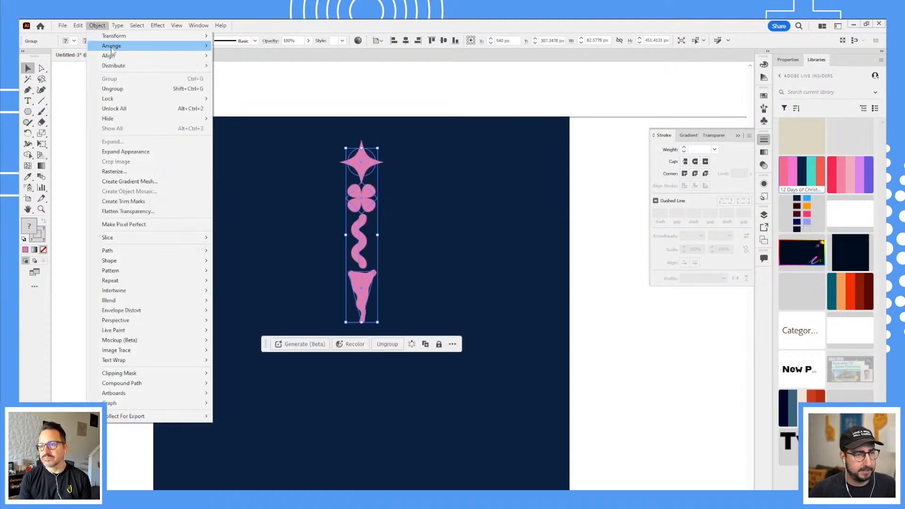
left_click(123, 109)
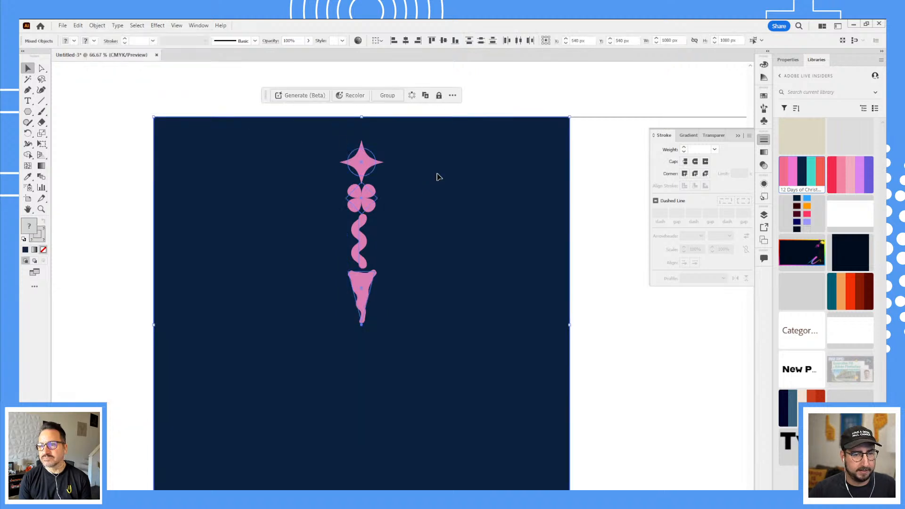
left_click(524, 93)
left_click_drag(384, 107, 324, 315)
left_click(78, 25)
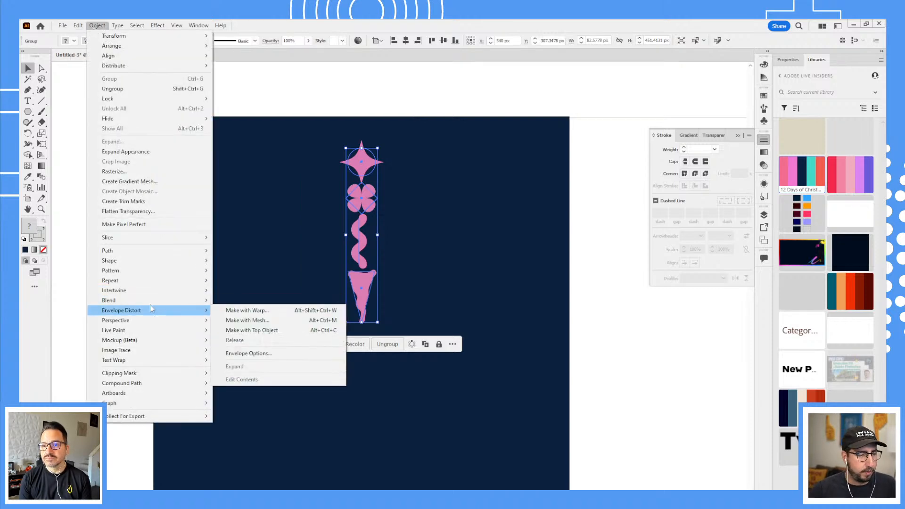
mouse_move(151, 282)
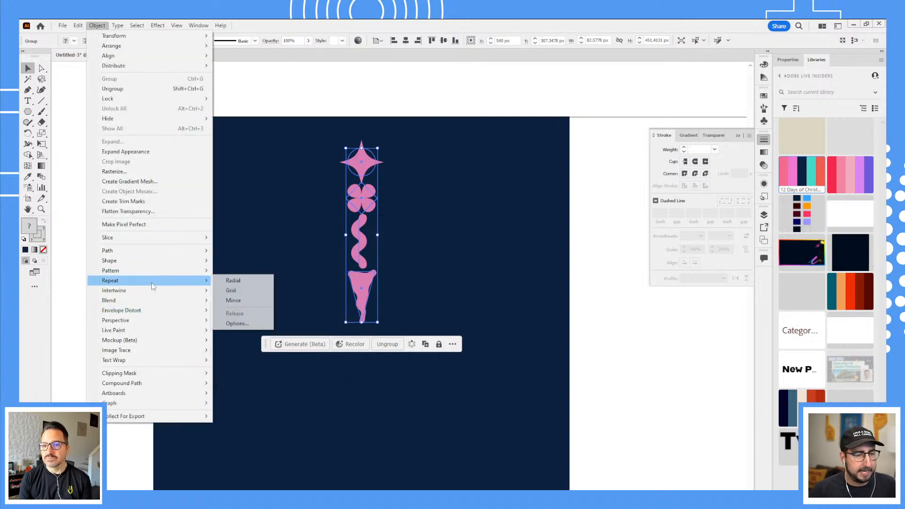
left_click(231, 281)
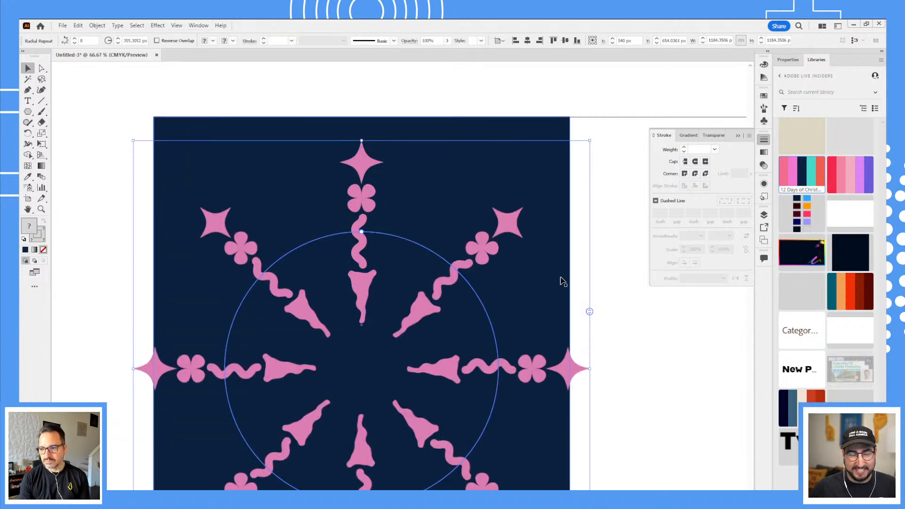
- Scale the radial repeat down to about 930 px wide and lock the navy background in place
left_click_drag(589, 140, 540, 189)
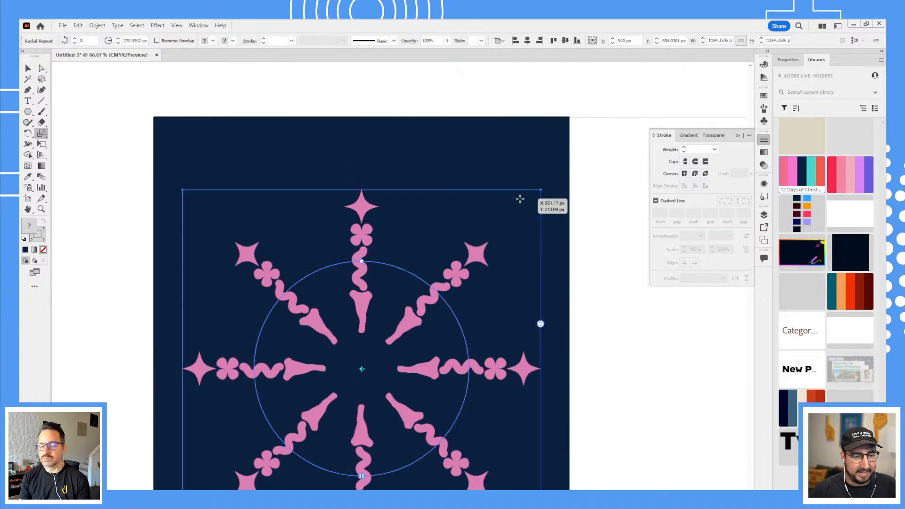
left_click(435, 285)
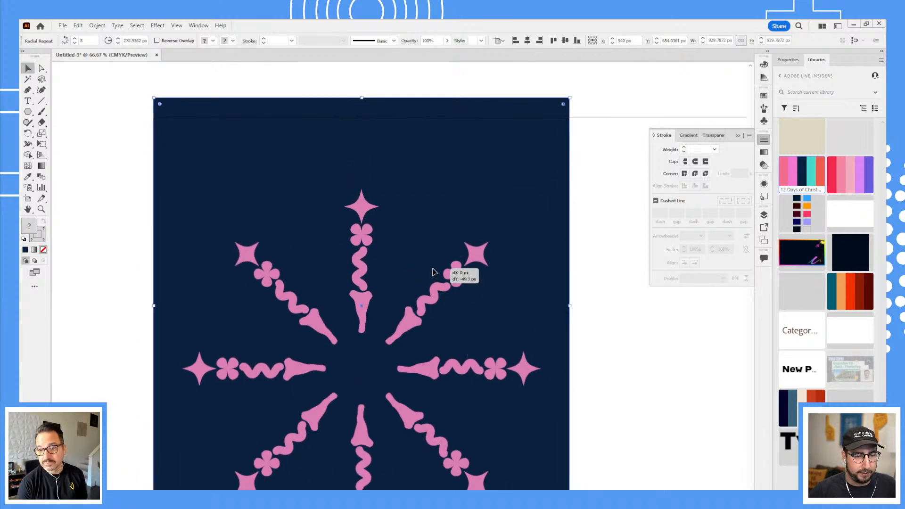
key("ctrl+2")
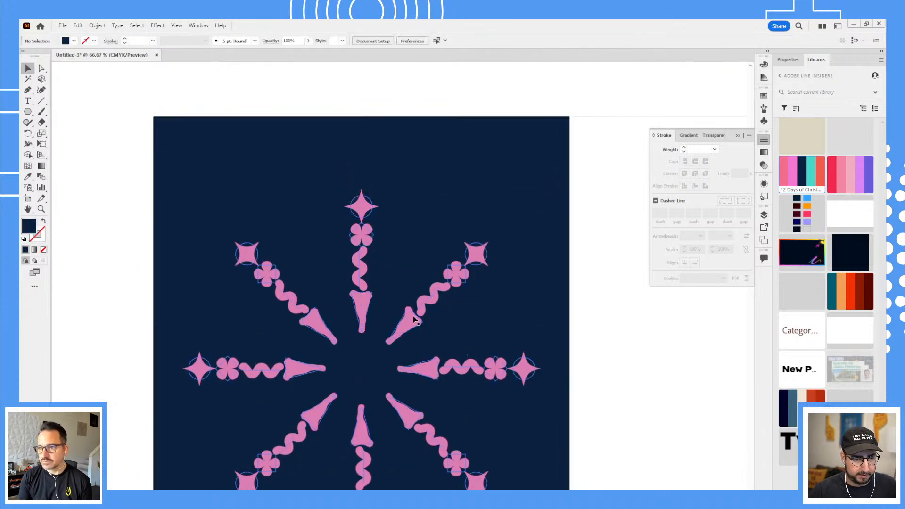
- Move the radial repeat up to about the artboard's centre and scale it down to about 810 px wide
left_click_drag(412, 324, 412, 297)
left_click_drag(422, 363, 431, 291)
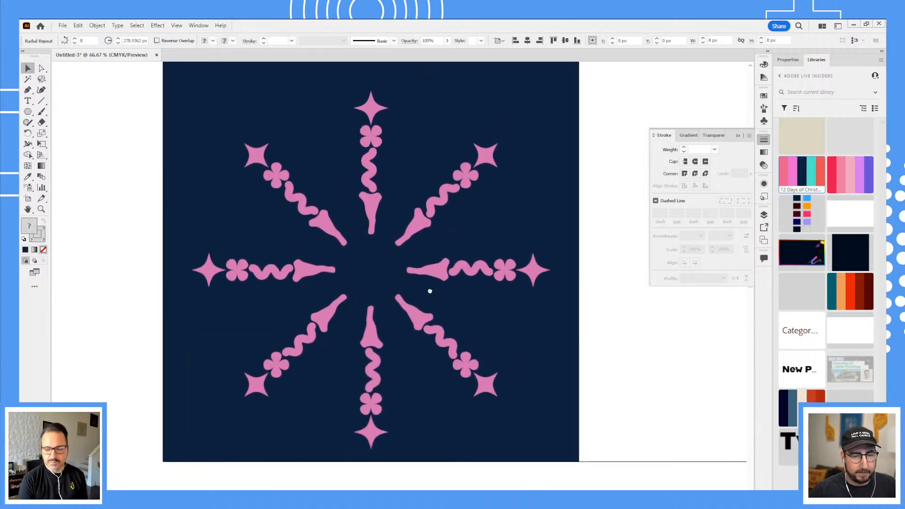
left_click_drag(417, 228, 407, 259)
key("s")
left_click_drag(566, 102, 537, 123)
key("v")
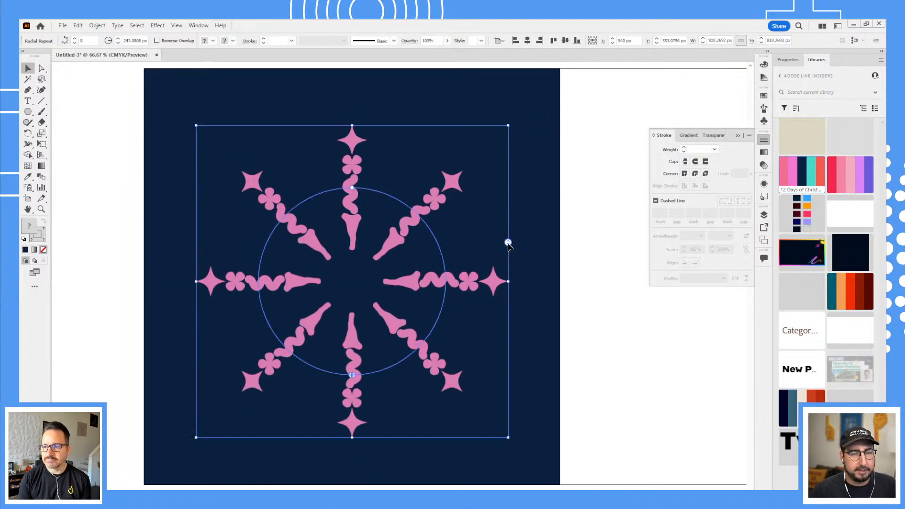
- Try the radial repeat's instance count and radius controls, and undo the change
mouse_move(508, 244)
left_mouse_down()
mouse_move(509, 172)
mouse_move(507, 243)
left_mouse_up()
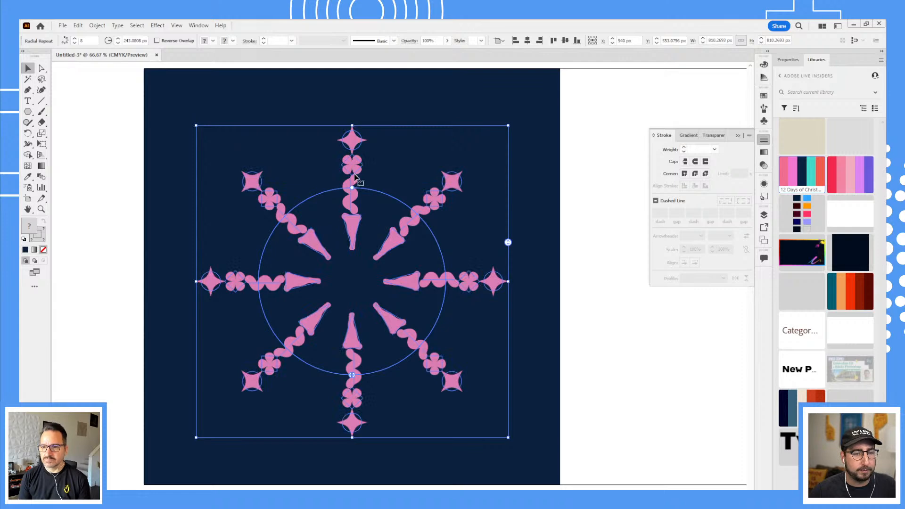
left_click_drag(353, 188, 354, 175)
key("ctrl+z")
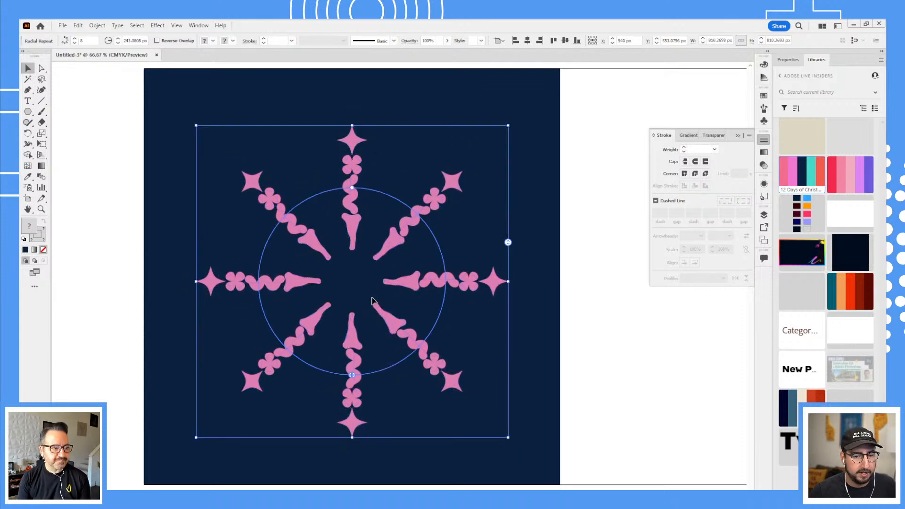
- Try trimming the radial repeat to five arms on half the ring, and restore the full ring of eight
left_click_drag(358, 373, 393, 191)
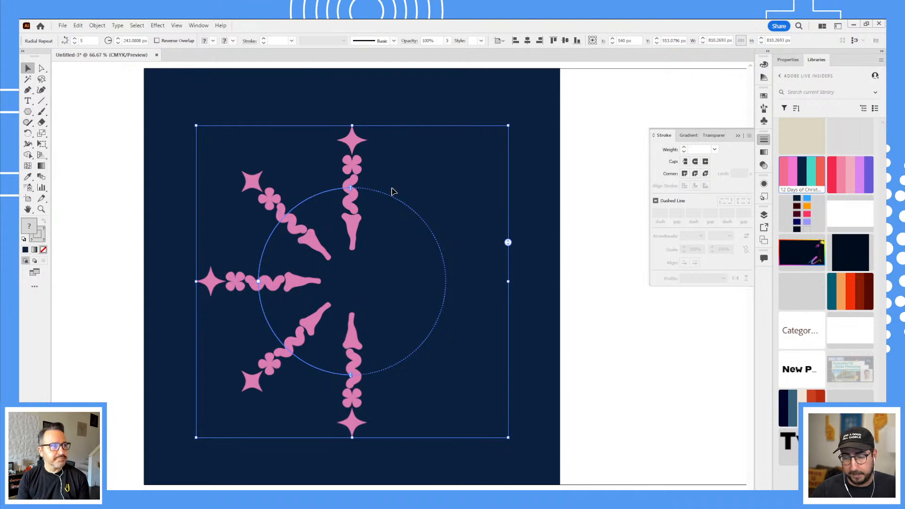
left_click_drag(352, 188, 357, 399)
left_click(117, 229)
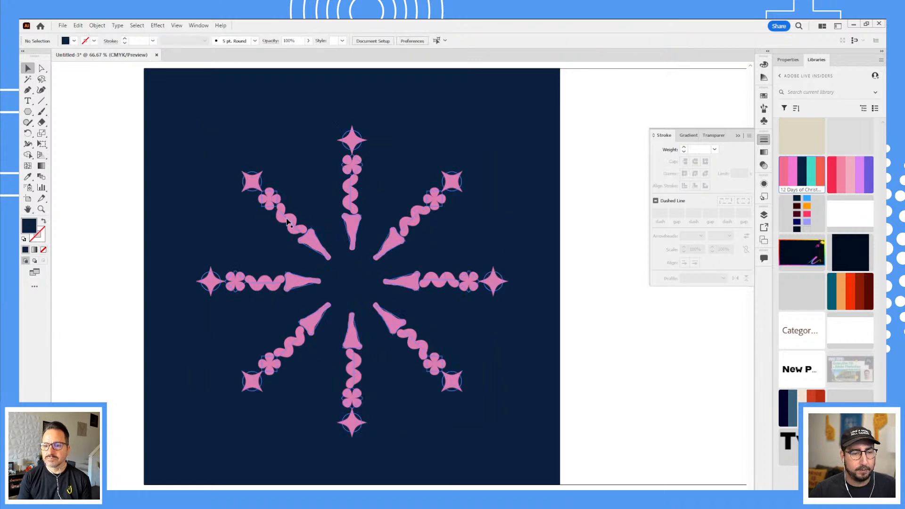
- Make a rotated copy of the radial repeat with its arms between the originals and fill it with the library theme's coral pink
left_click(292, 225)
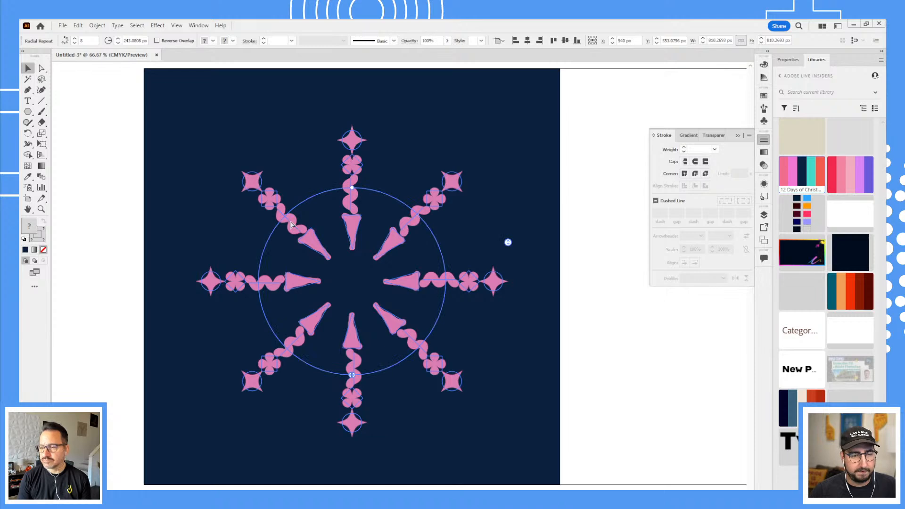
key("r")
left_click_drag(423, 97, 506, 126)
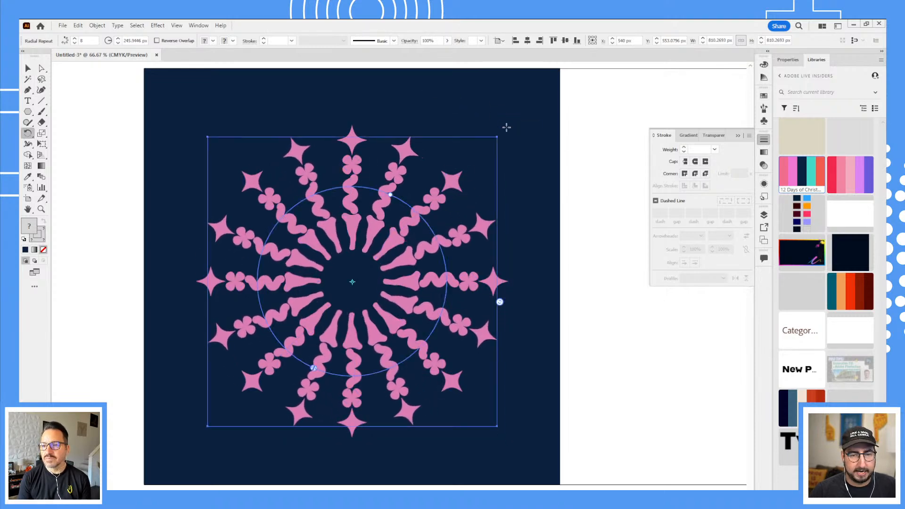
left_click(784, 174)
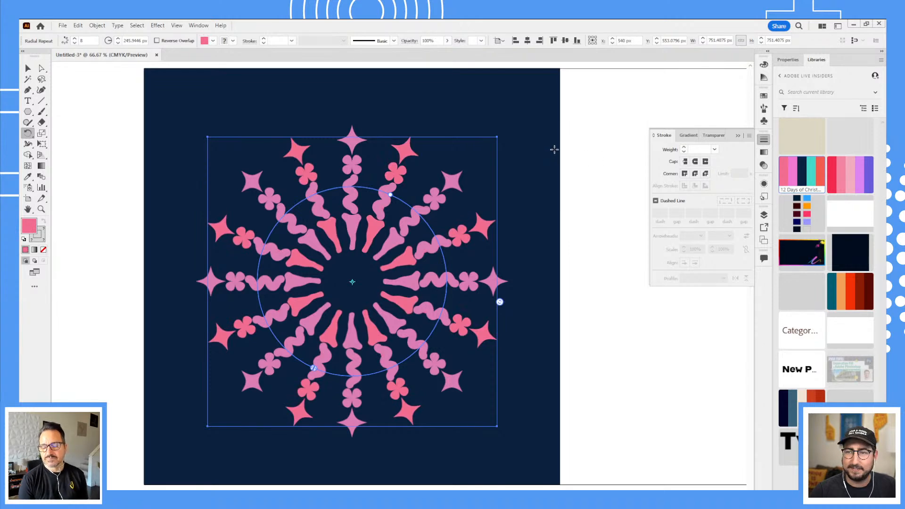
- Inside the coral radial repeat, rotate the star on the arm beside the upright one and move it outward
key("v")
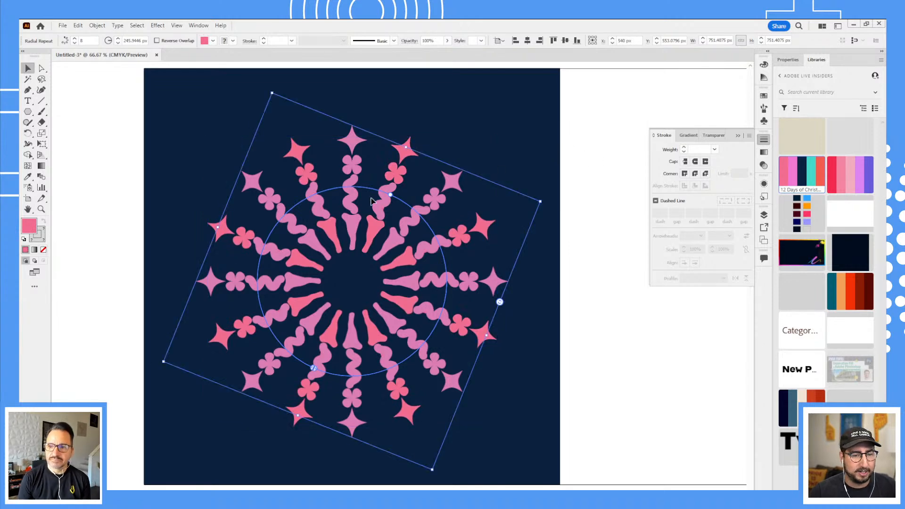
double_click(406, 157)
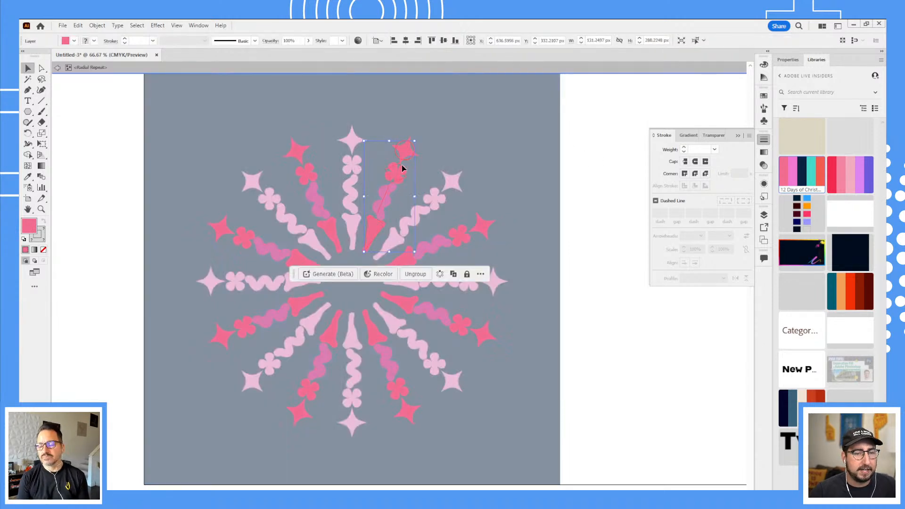
key("z")
left_click(417, 209)
left_click(375, 251)
key("v")
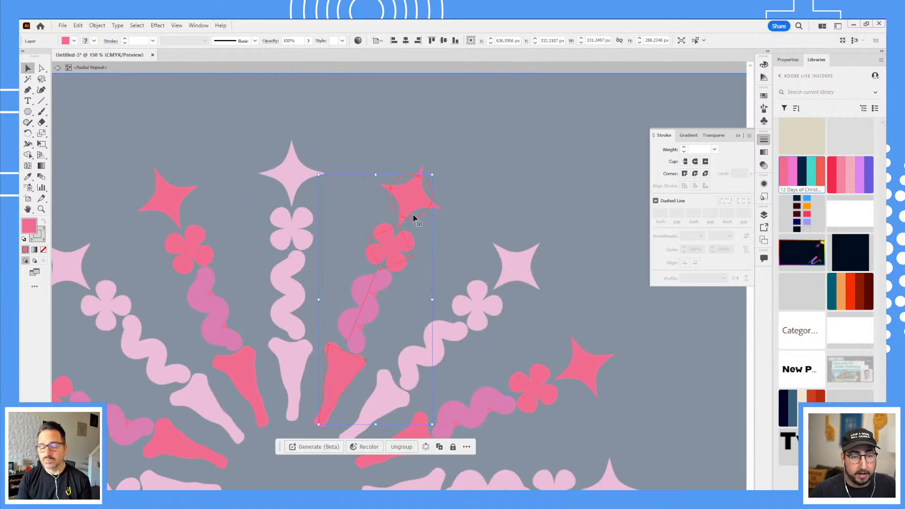
double_click(413, 214)
key("r")
left_click_drag(436, 132, 487, 195)
key("v")
left_click_drag(431, 192, 452, 161)
- Rotate the same coral arm's clover and squiggle, spacing them apart along the arm
left_click(394, 262)
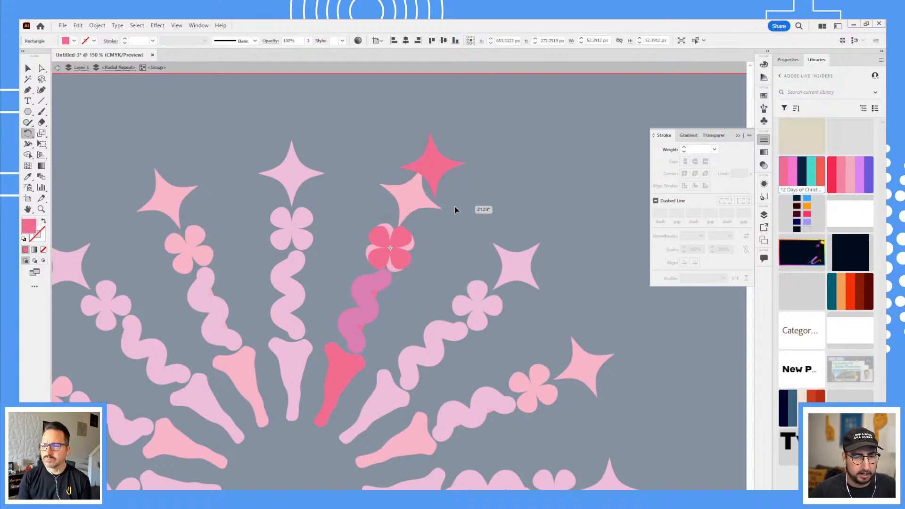
left_click_drag(391, 252, 453, 254)
left_click(360, 299)
key("r")
key("v")
left_click_drag(356, 309, 368, 301)
- Rotate the coral arm's innermost tapered shape, nudge it away from the squiggle, and leave isolation mode
left_click(336, 379)
key("r")
left_click_drag(347, 358, 329, 487)
key("v")
left_click_drag(361, 377, 348, 382)
left_click_drag(409, 357, 422, 312)
left_click_drag(333, 382, 337, 383)
double_click(546, 170)
key("z")
left_click(384, 322, "alt")
left_click_drag(408, 380, 441, 268)
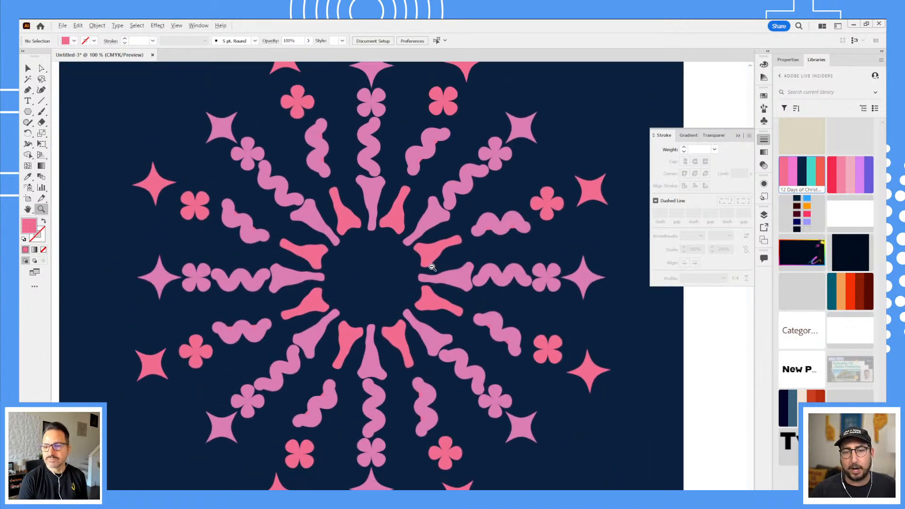
left_click(432, 267, "alt")
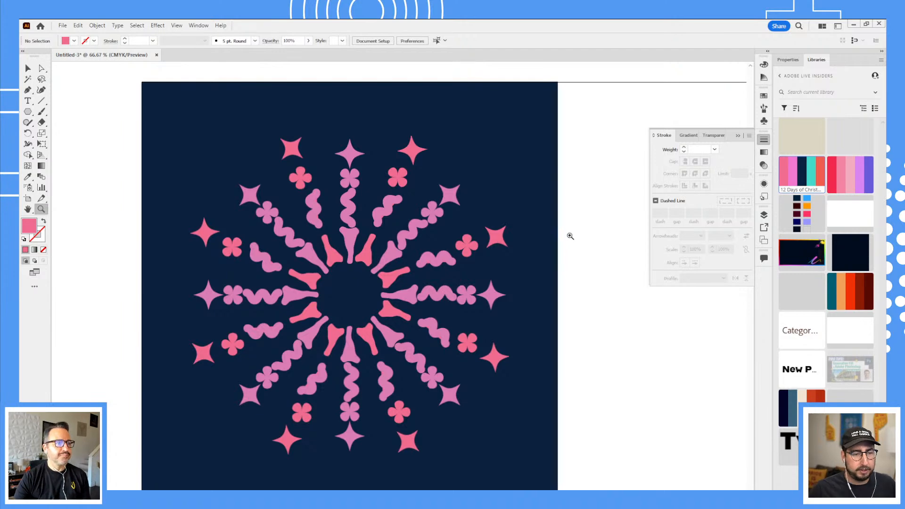
- Remove the fill from the coral repeat's squiggle and give it a 20 pt stroke in the clover's coral pink
key("v")
left_click(389, 205)
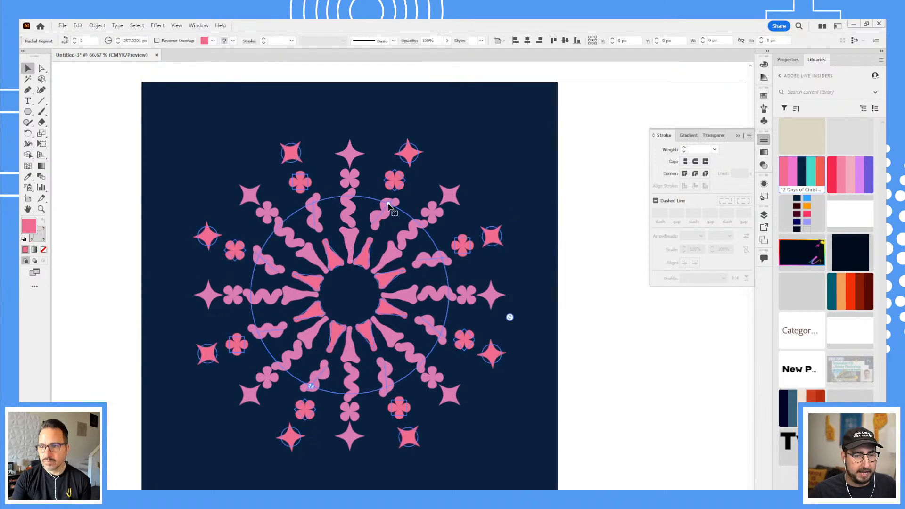
double_click(386, 210)
double_click(385, 209)
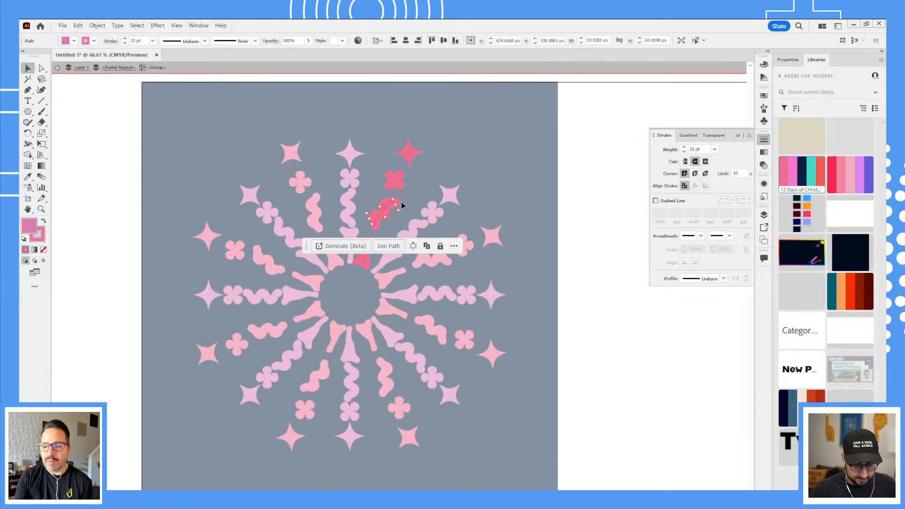
key("slash")
key("shift+x")
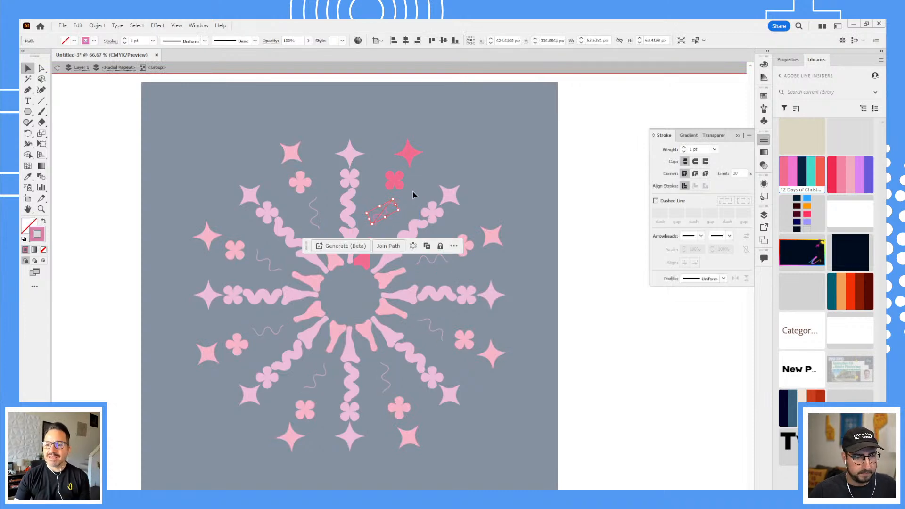
key("i")
left_click(347, 198)
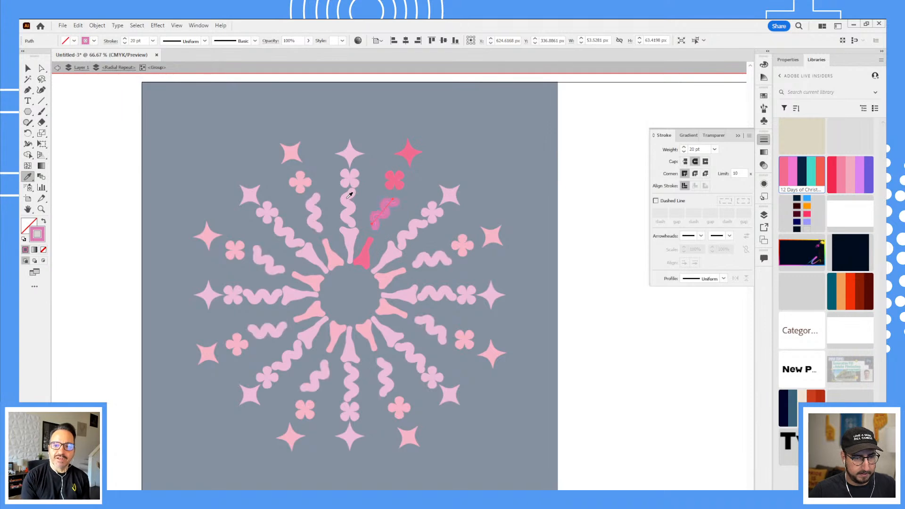
left_click(402, 178)
key("v")
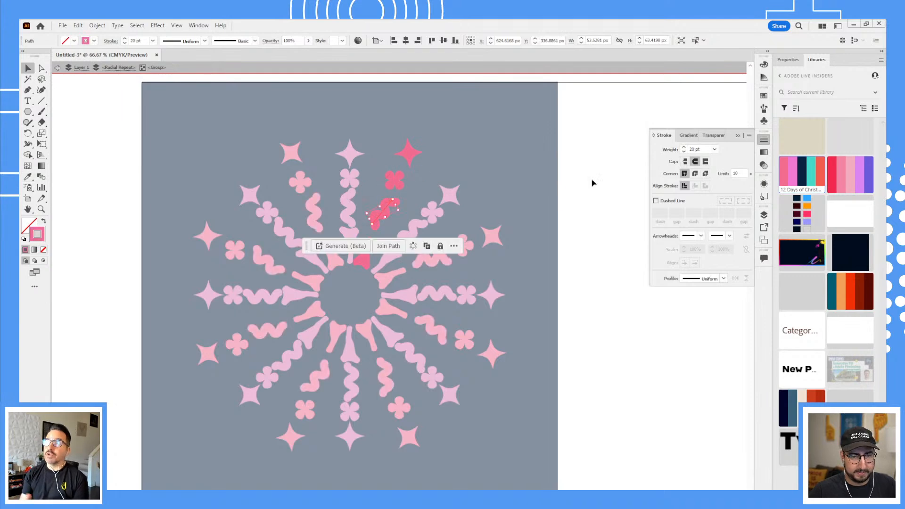
double_click(592, 209)
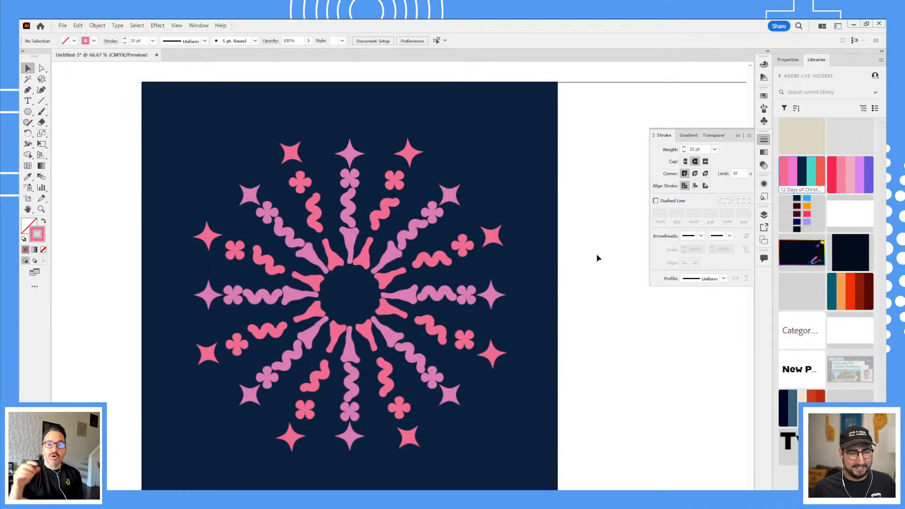
left_click_drag(523, 270, 528, 266)
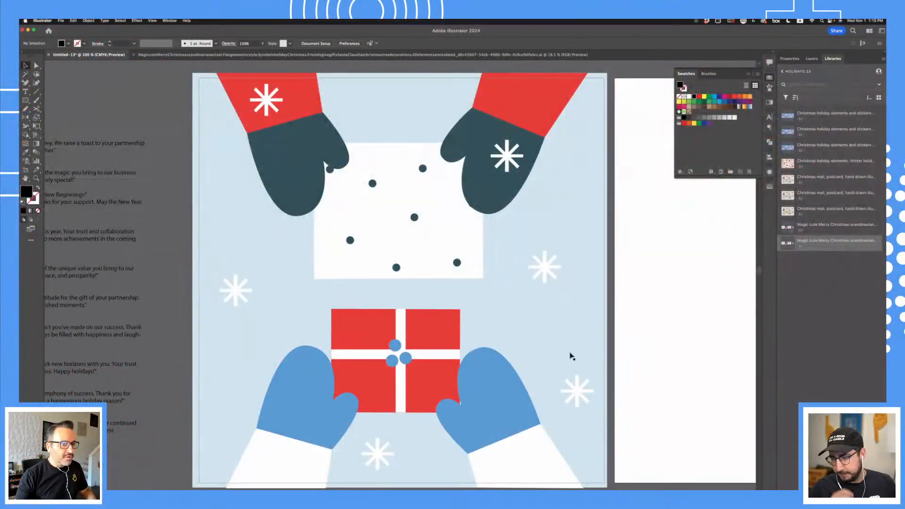
- Ungroup the holiday card's artwork twice, separating the snowflakes from the upper and lower mitten groups
left_click(570, 354)
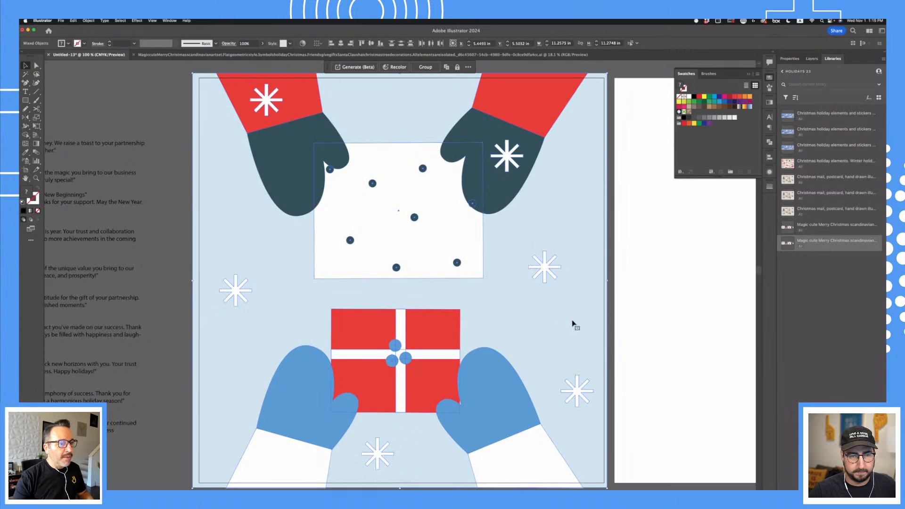
left_click(629, 306)
scroll(630, 306, "up", 2)
left_click(515, 202)
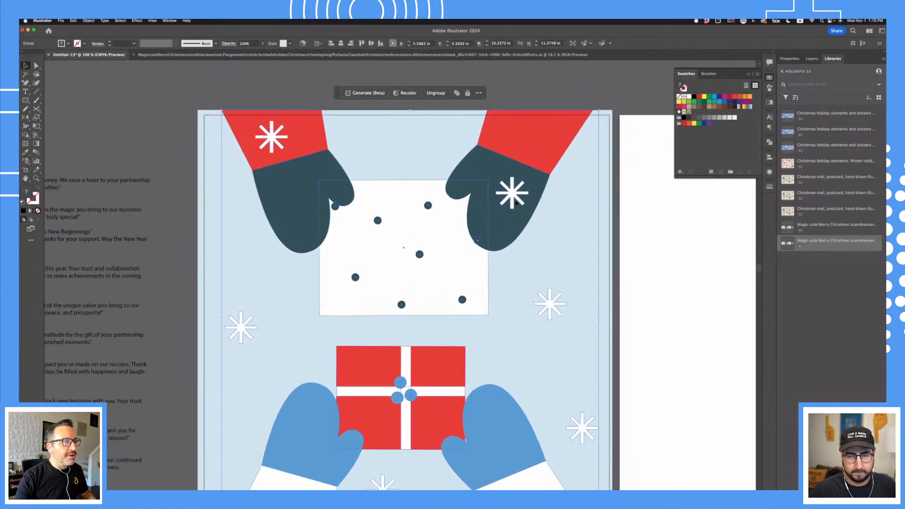
key("super+shift+g")
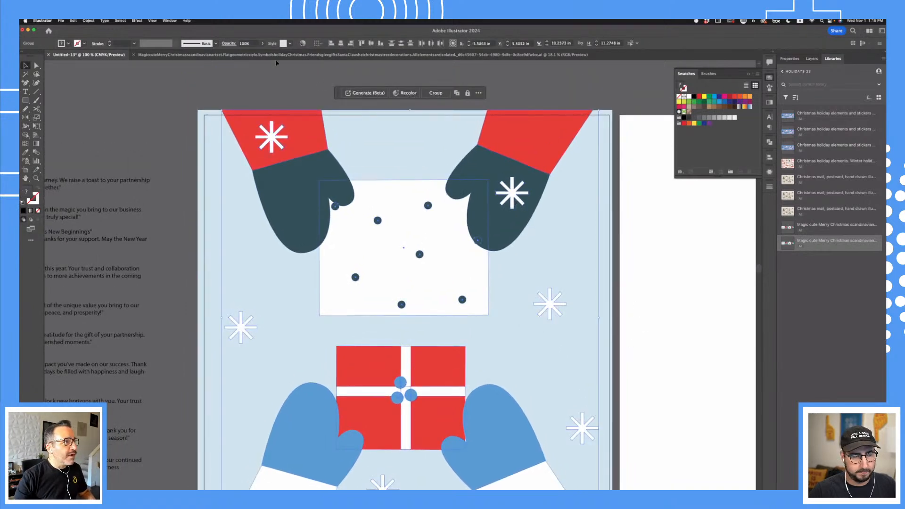
left_click(278, 84)
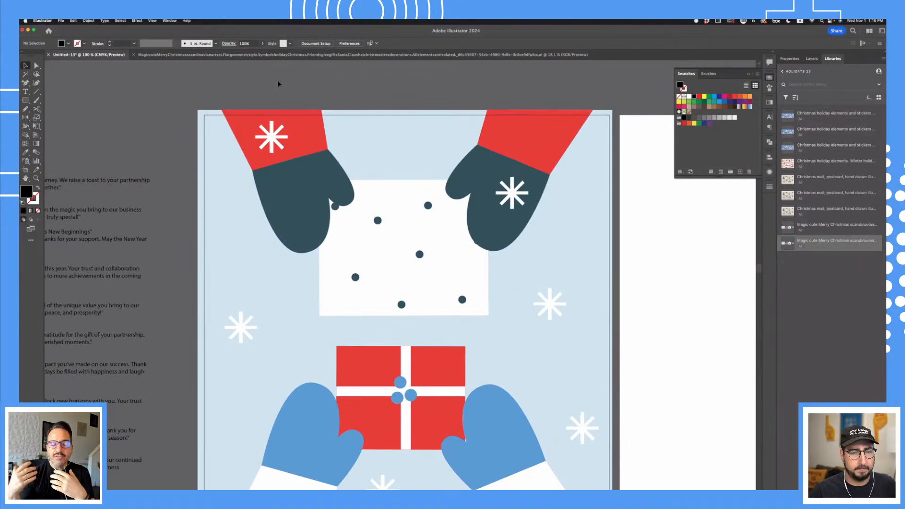
left_click(307, 136)
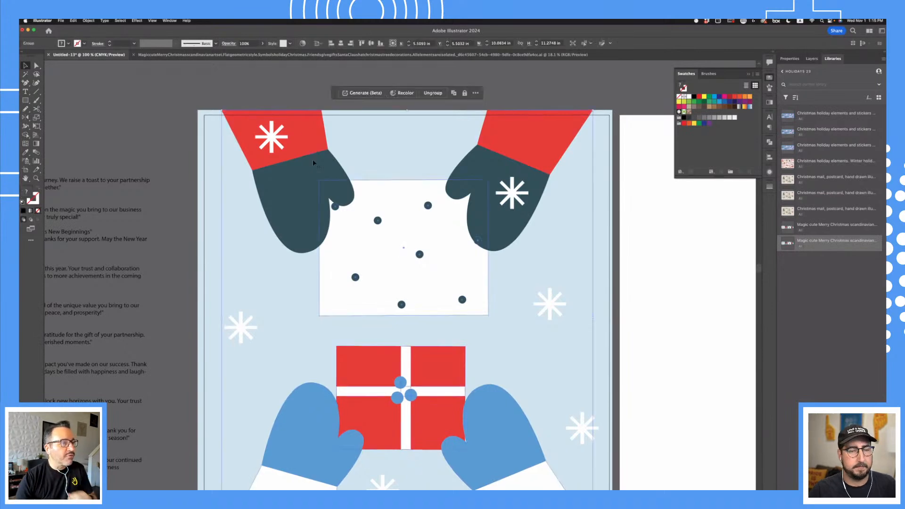
key("super+shift+g")
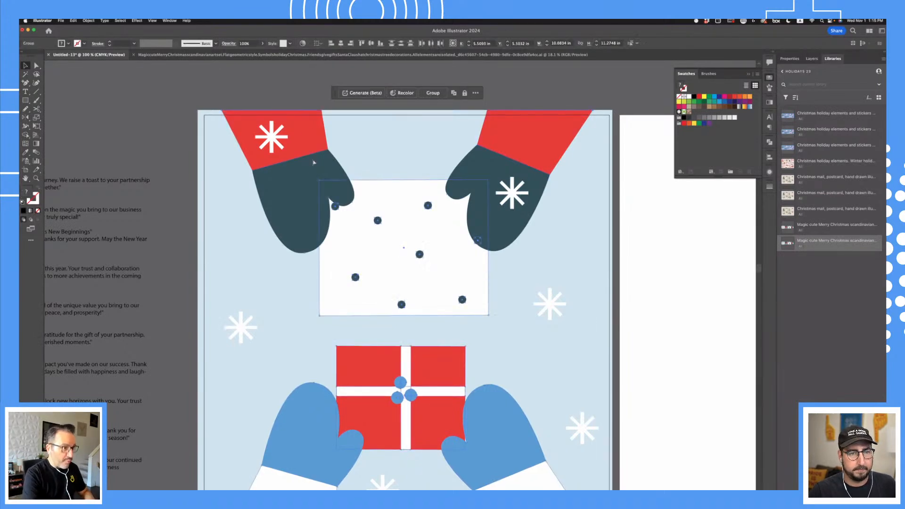
left_click(632, 268)
- Try moving the upper mittens and white dotted gift as one group, and undo the move
double_click(507, 206)
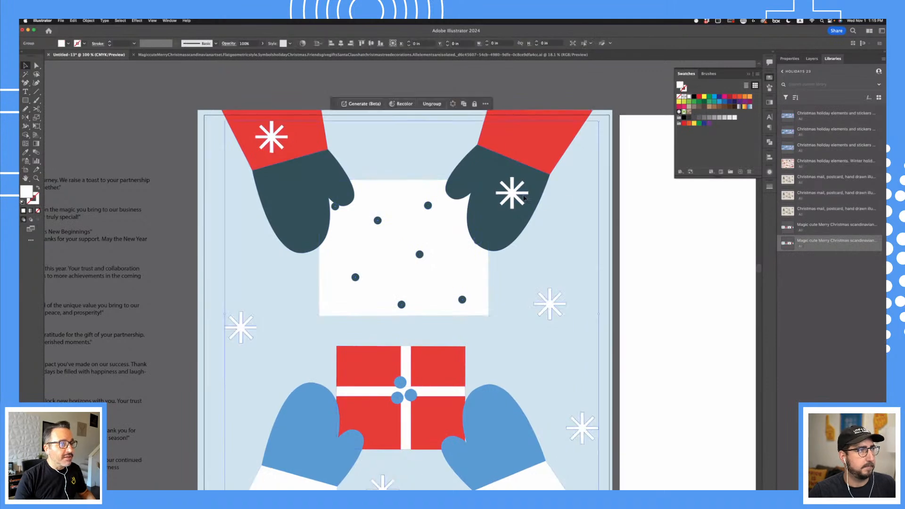
double_click(558, 85)
mouse_move(559, 135)
left_mouse_down()
mouse_move(539, 154)
mouse_move(557, 155)
mouse_move(555, 121)
left_mouse_up()
key("super+z")
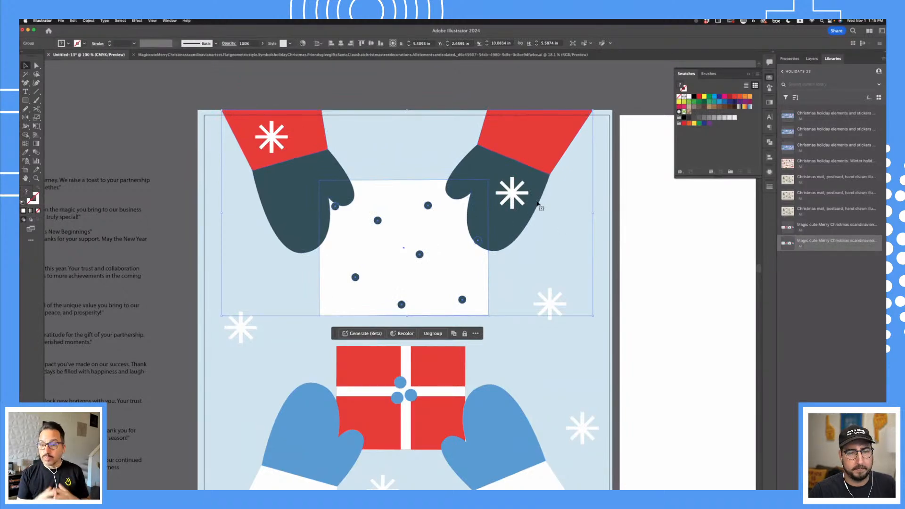
left_click_drag(537, 204, 549, 169)
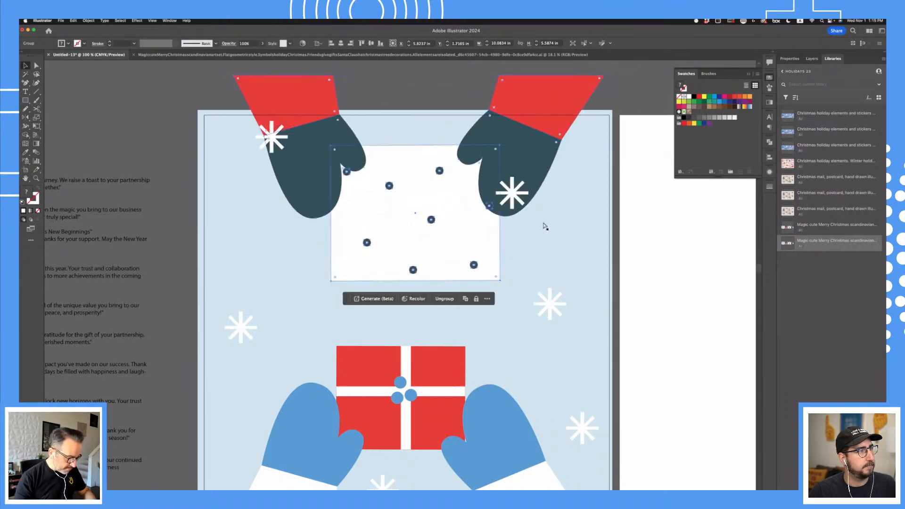
key("super+z")
left_click(660, 415)
left_click_drag(662, 421, 675, 323)
left_click_drag(519, 391, 507, 395)
left_click(711, 372)
left_click(597, 332)
left_click(680, 252)
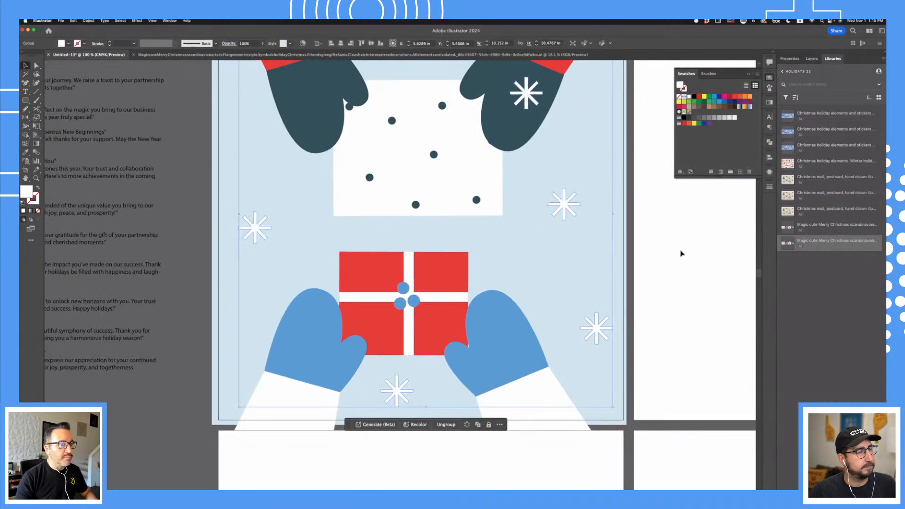
- Select the whole card artwork and generate Generative Recolor variations from the prompt "dessert christmas"
key("super+minus")
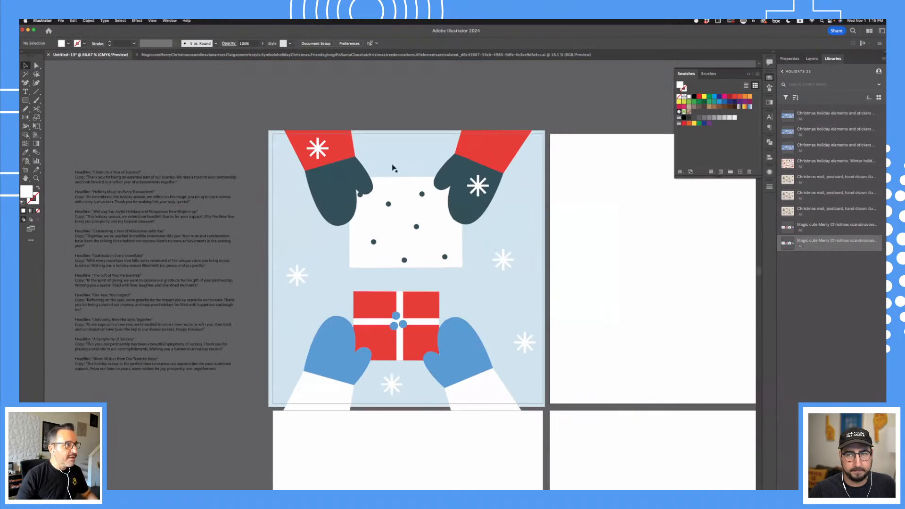
left_click_drag(392, 377, 558, 441)
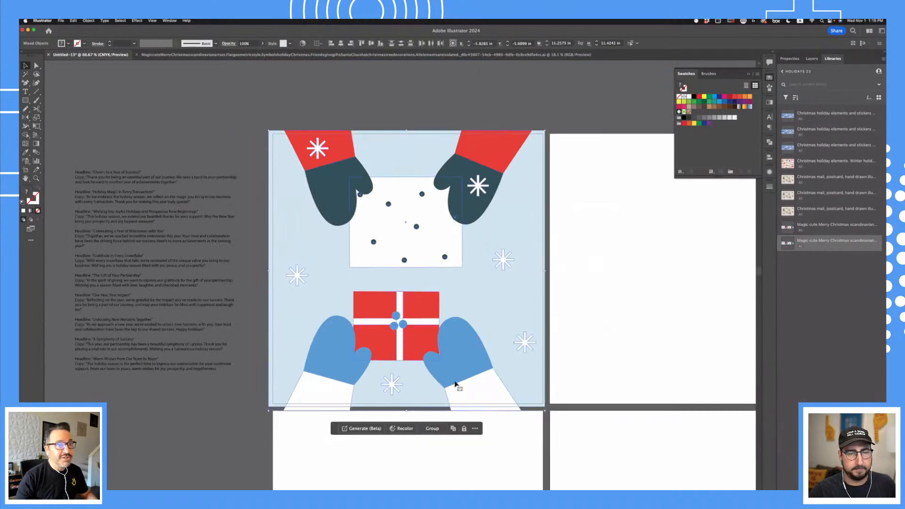
left_click(303, 42)
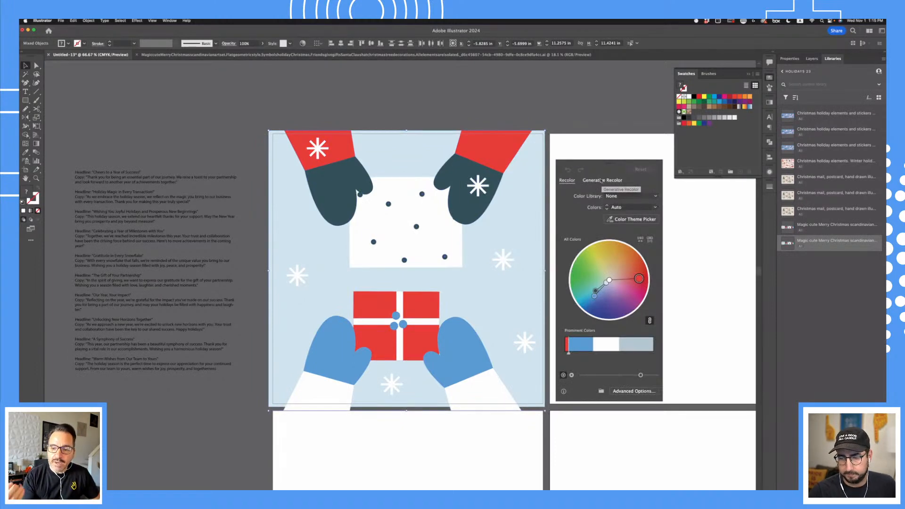
left_click(601, 180)
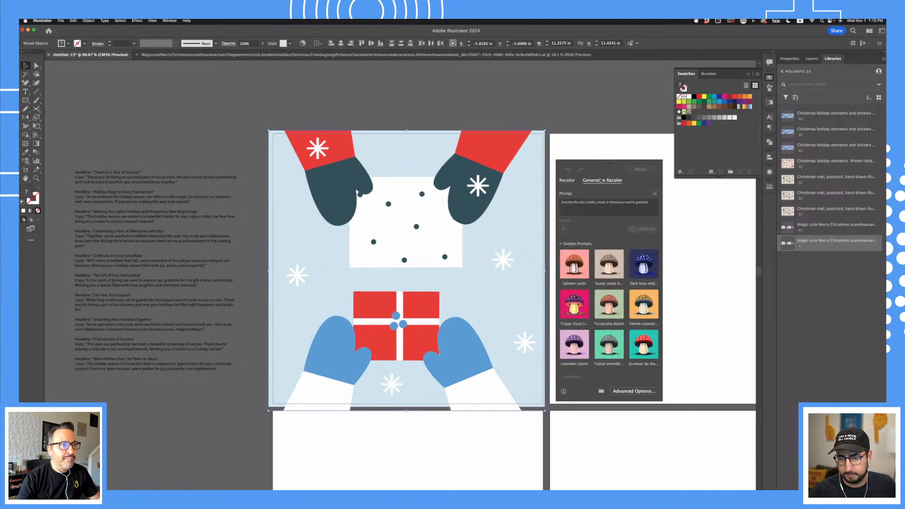
left_click(584, 206)
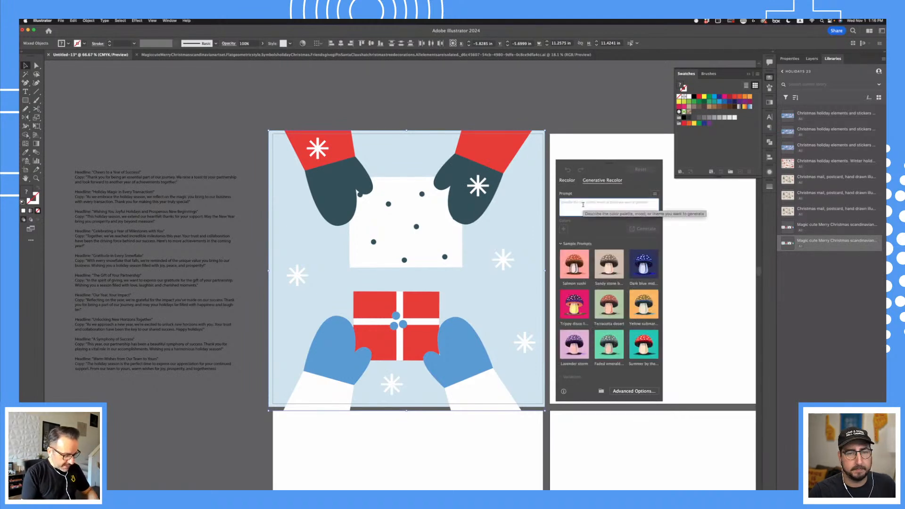
type("de")
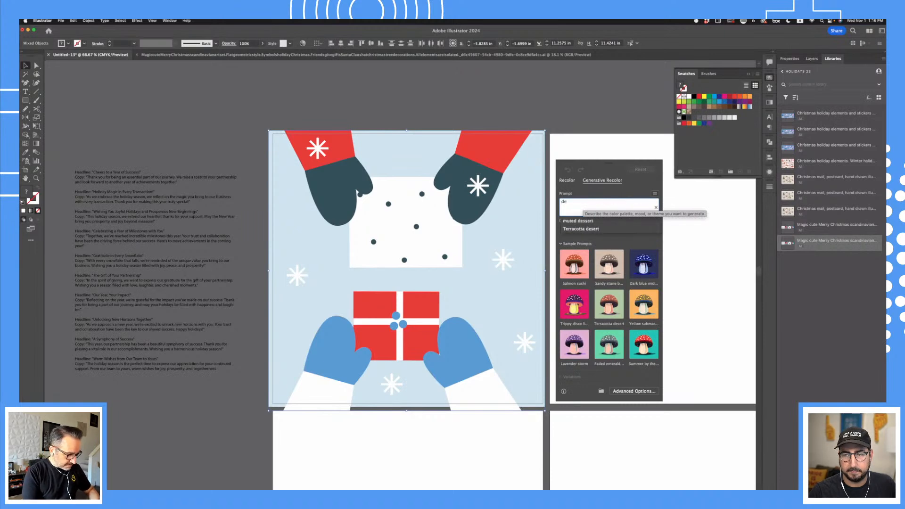
type("ssert ch")
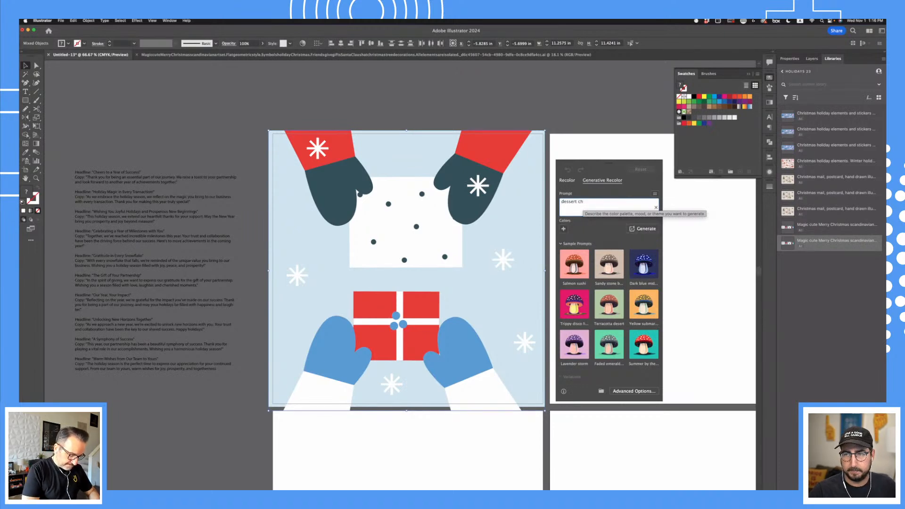
type("ristmas")
key("Return")
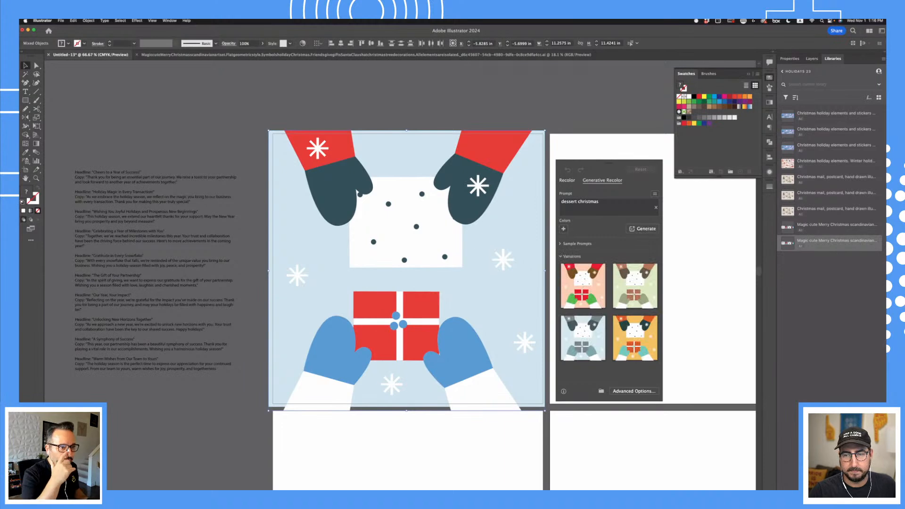
- Try the generated colour variations on the card and apply the one with a pale green background and brown sleeves
left_click(596, 270)
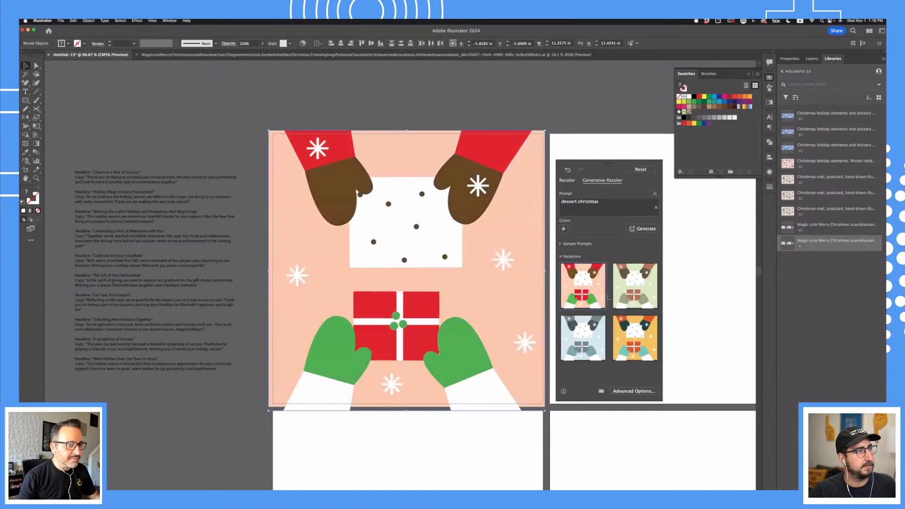
left_click(637, 298)
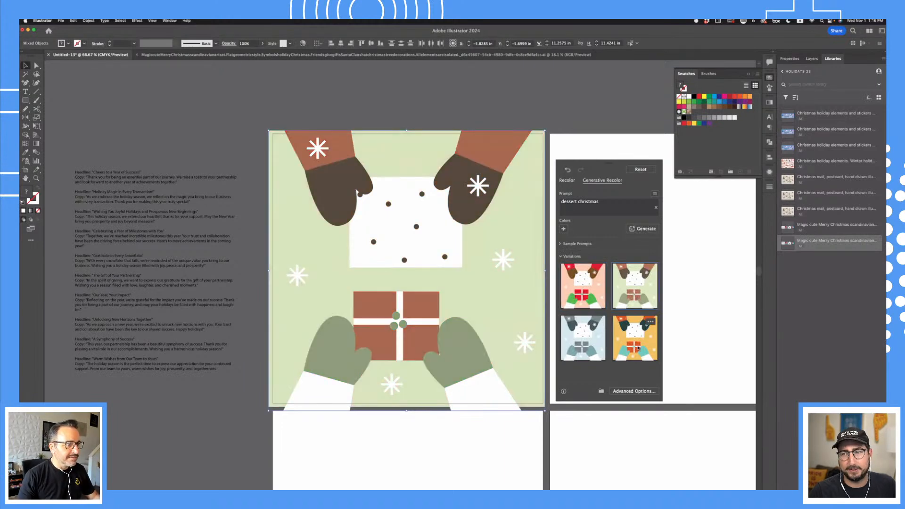
left_click(634, 337)
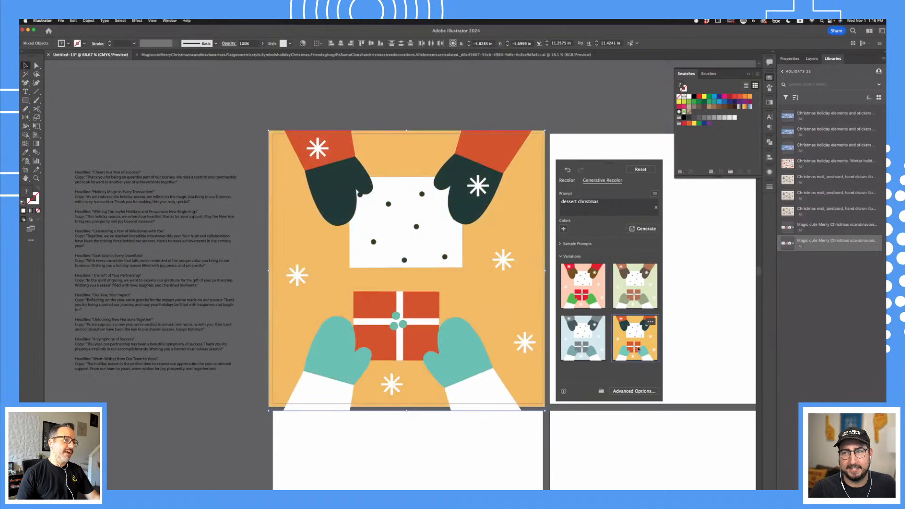
left_click(596, 341)
left_click(623, 294)
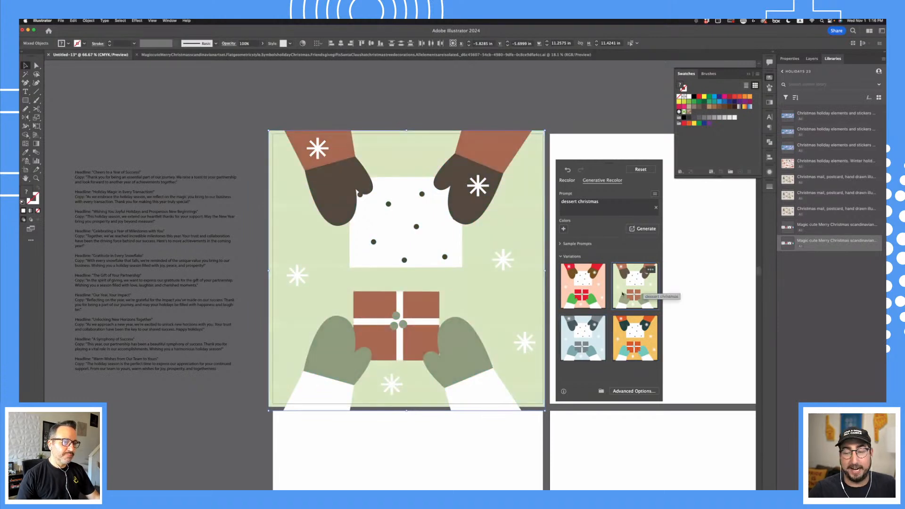
- Apply the generated colour variation with the orange background, dark green upper mittens and teal lower mittens, and deselect the card
left_click(632, 357)
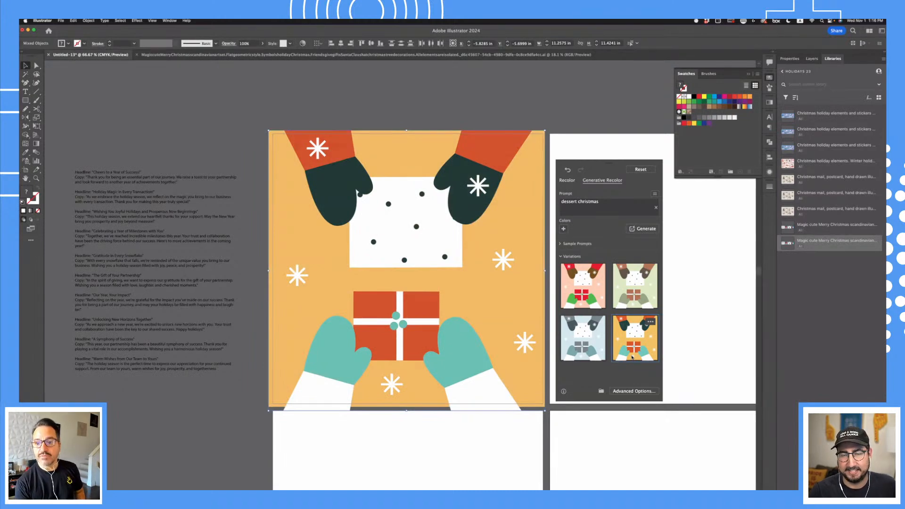
left_click(583, 112)
scroll(392, 312, "right", 2)
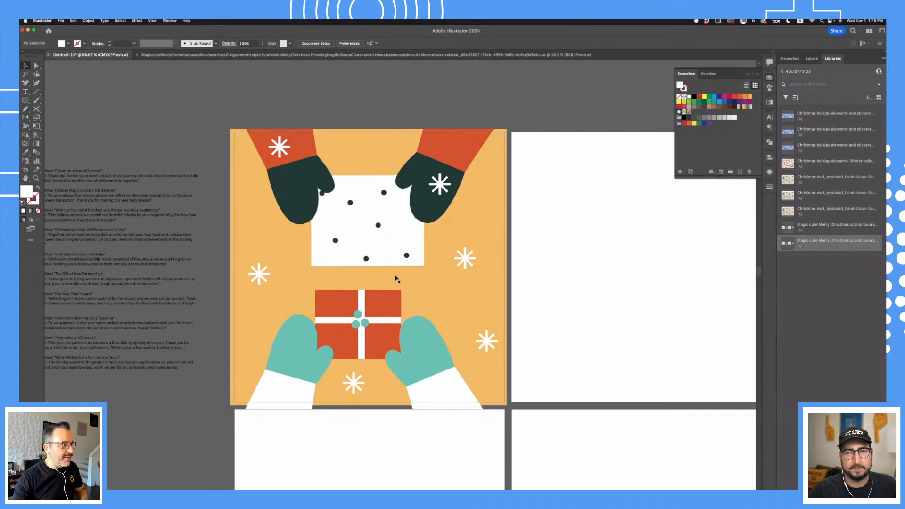
- Copy the headline "Cheers to a Year of Success!" from the copy text into a new text area on the blank artboard beside the card
scroll(259, 264, "left", 3)
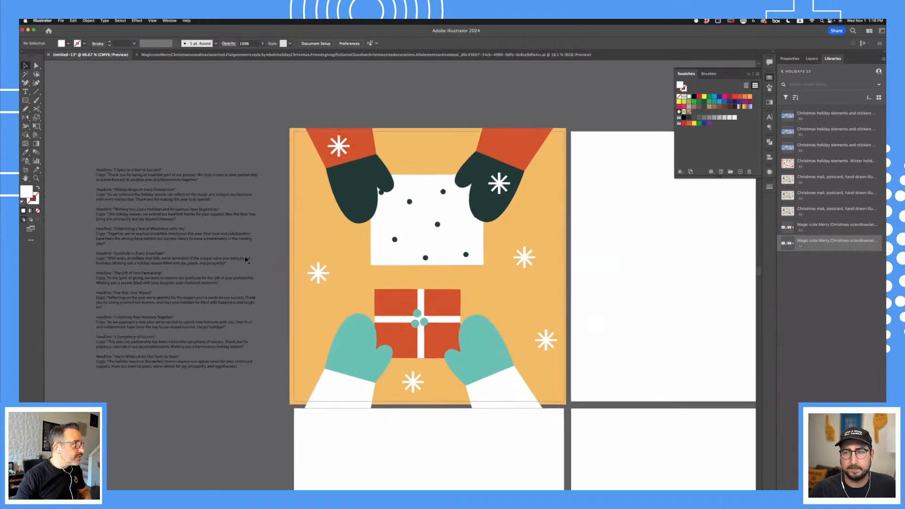
triple_click(150, 169)
left_click_drag(164, 169, 114, 169)
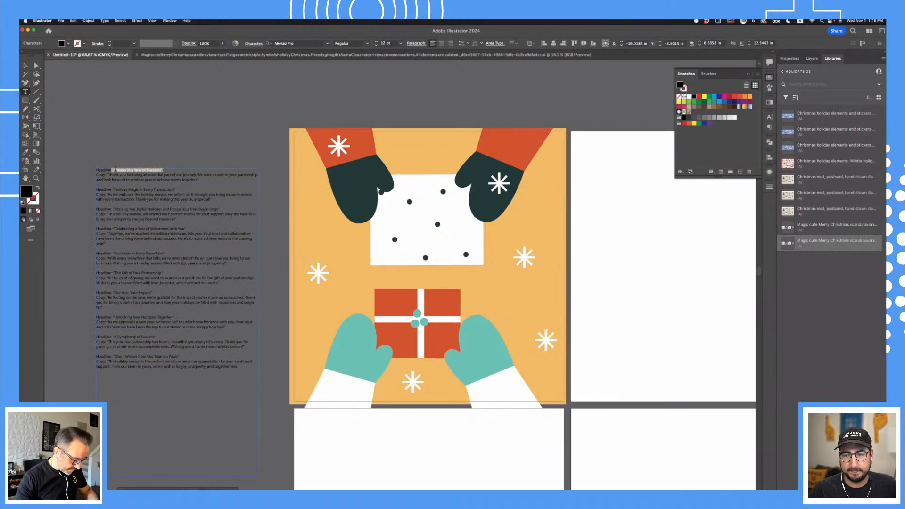
left_click(26, 66)
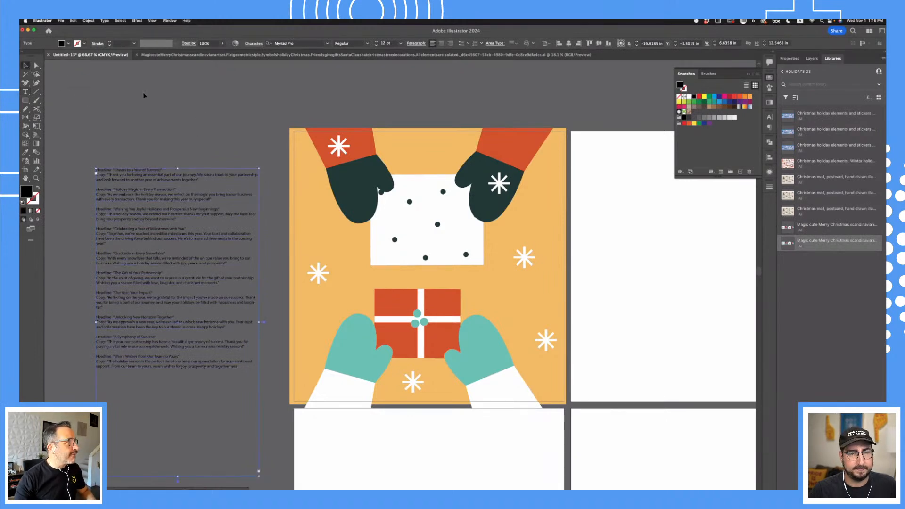
left_click(278, 136)
left_click_drag(278, 135, 154, 112)
key("t")
left_click_drag(489, 197, 654, 337)
type("\"Cheers to a Year of Success!\"")
left_click(26, 65)
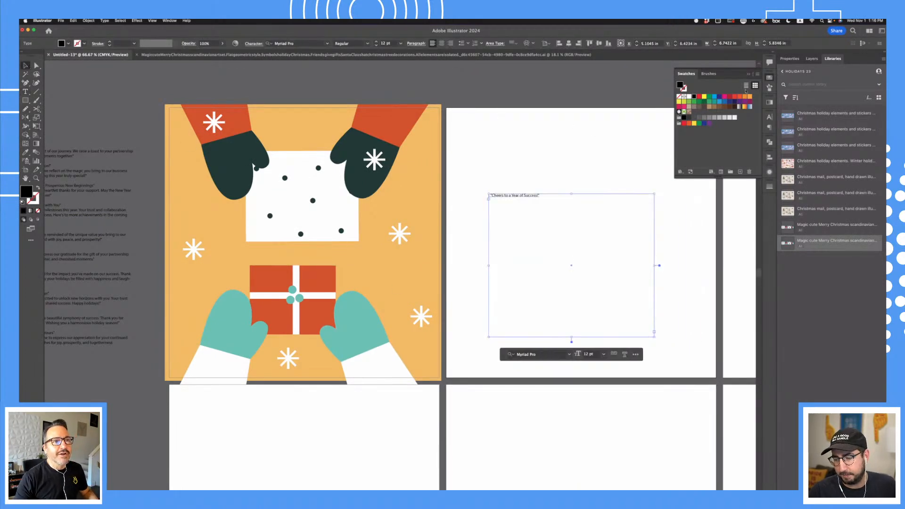
- Enlarge the headline text to 96 pt
left_click(769, 117)
left_click(688, 144)
left_click(687, 145)
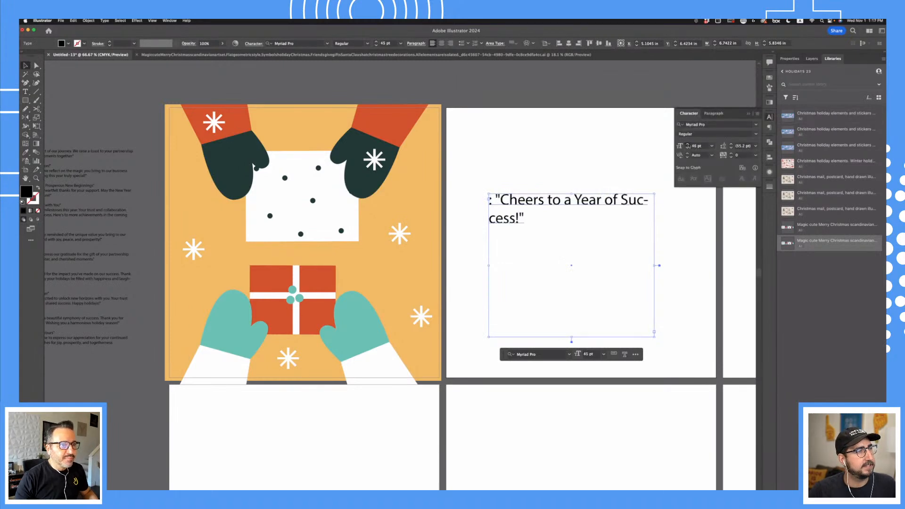
left_click(688, 146)
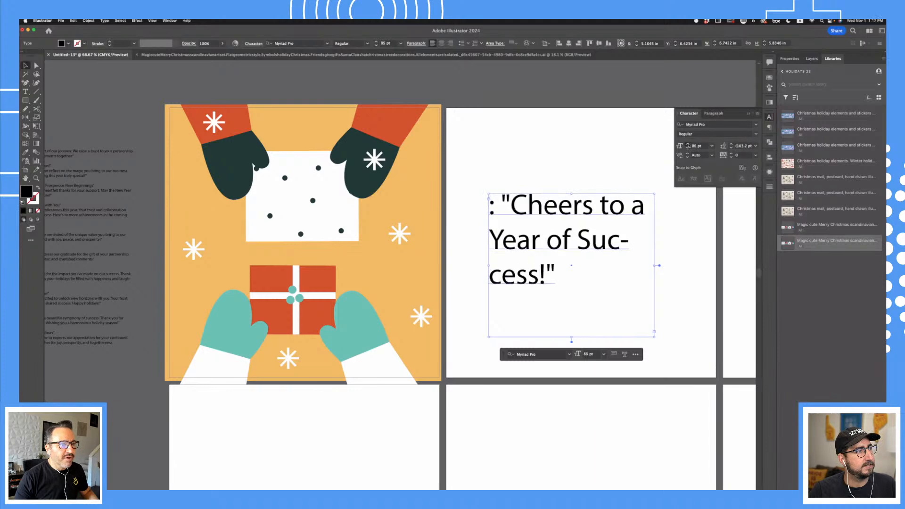
- Delete the leading colon and both quotation marks so the headline reads "Cheers to a Year of Success!"
double_click(540, 215)
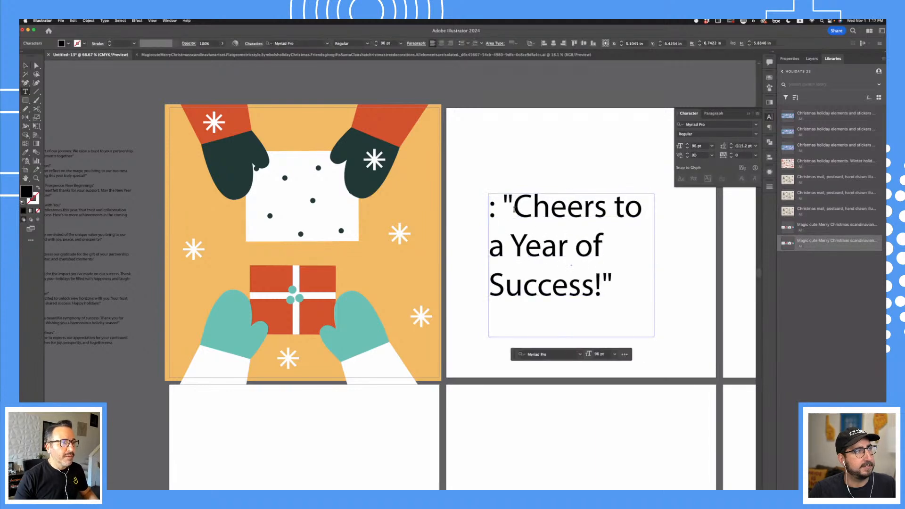
left_click_drag(512, 209, 486, 221)
key("BackSpace")
left_click(579, 273)
key("BackSpace")
key("Escape")
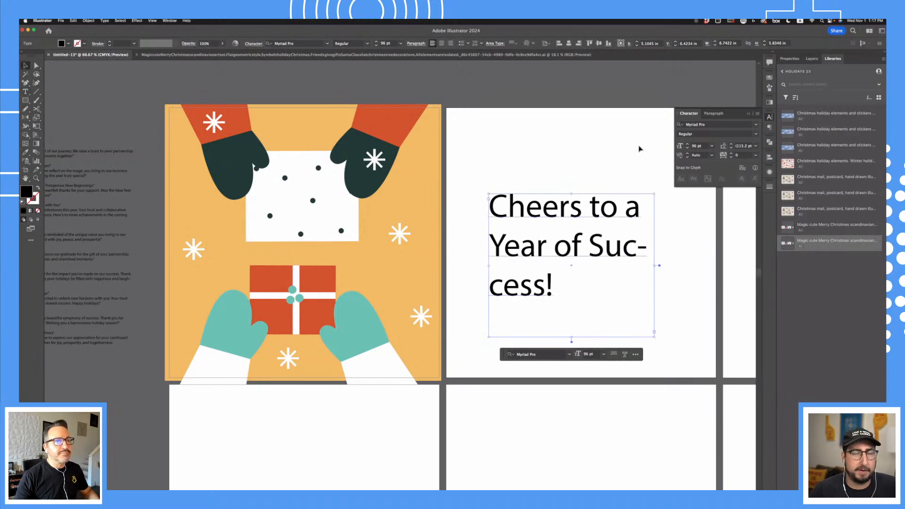
- Turn off automatic hyphenation for the headline paragraph
left_click(712, 114)
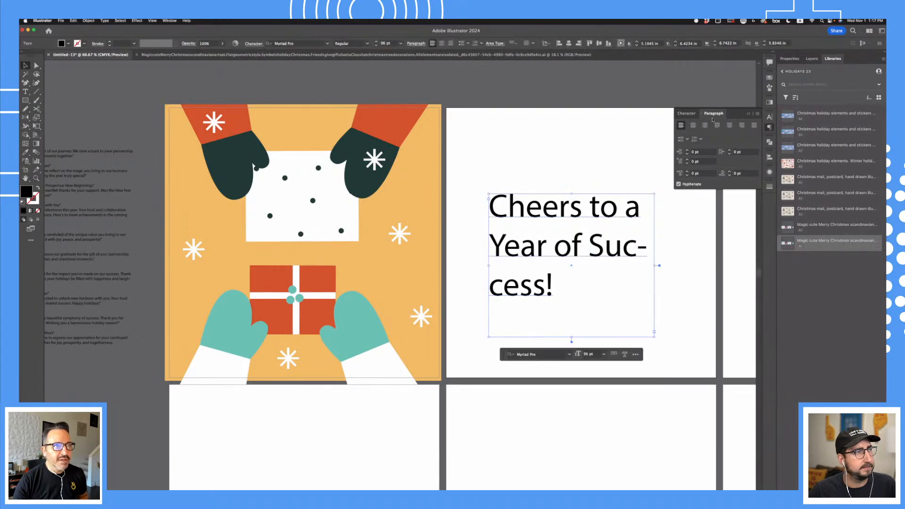
left_click(713, 118)
left_click(769, 118)
left_click(714, 114)
left_click(689, 185)
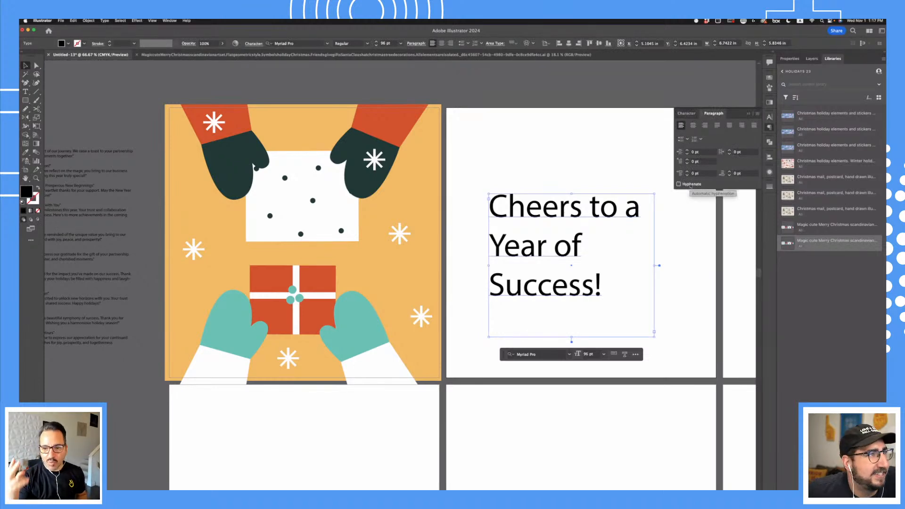
- Centre-align the headline paragraph and shift its text area slightly on the artboard
left_click(574, 162)
left_click(550, 256)
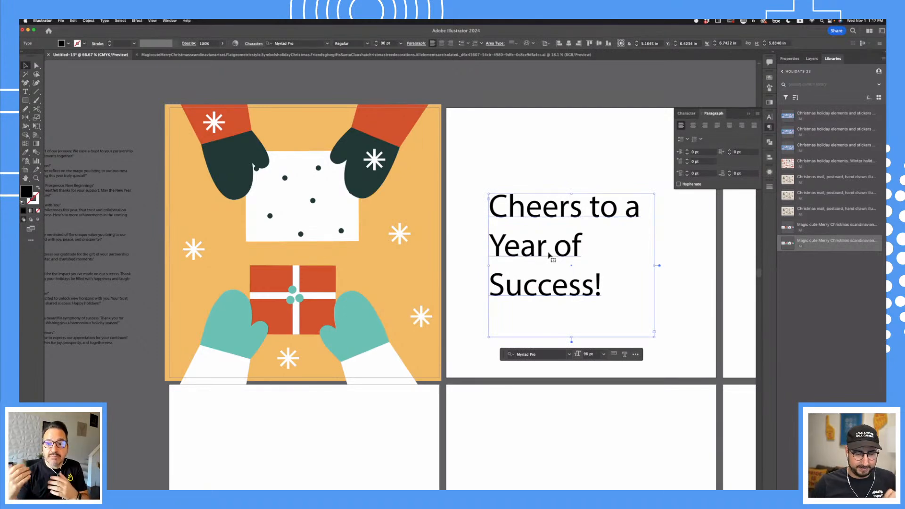
left_click(693, 126)
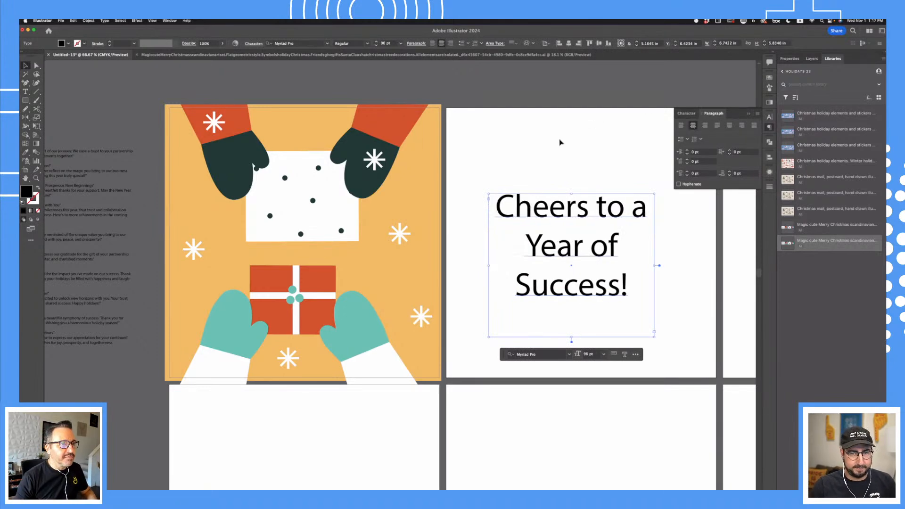
left_click(560, 150)
left_click_drag(577, 155, 515, 154)
left_click(528, 202)
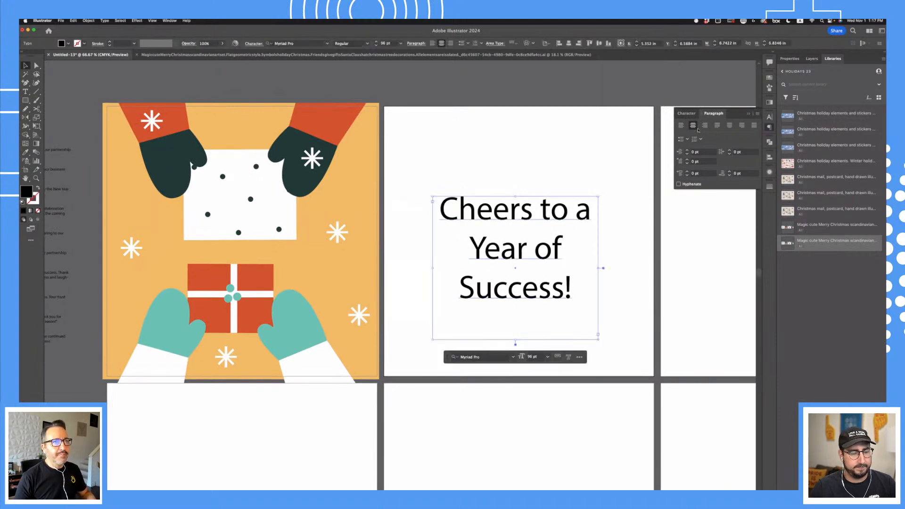
- Set the headline's font to GroovinJF Regular and reposition the text on the artboard
left_click(688, 113)
left_click(711, 125)
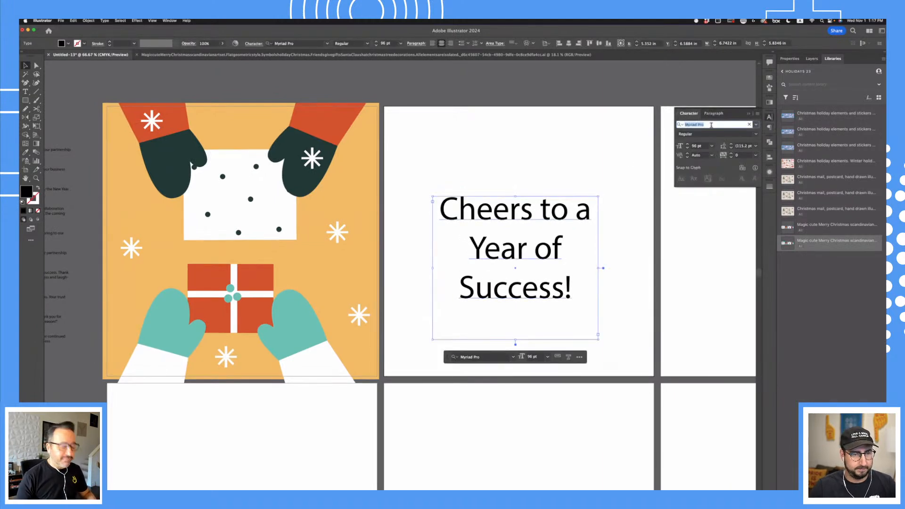
type("gro")
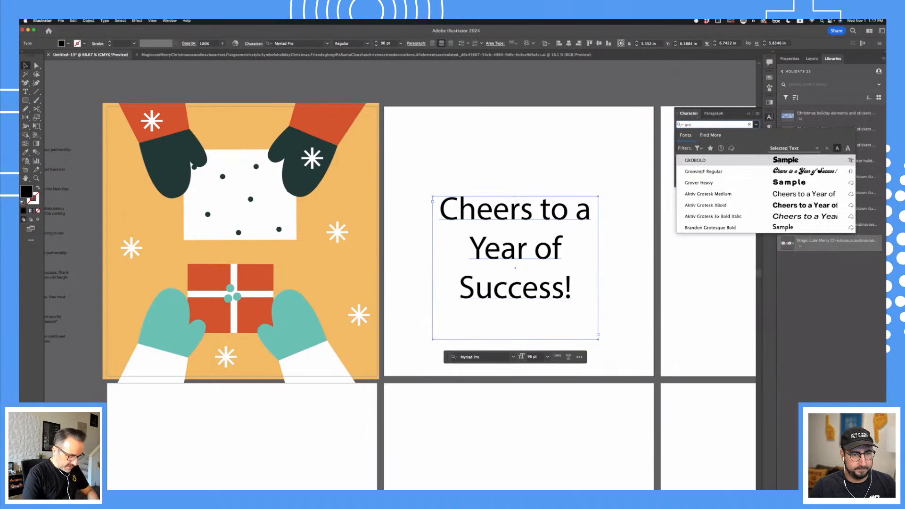
left_click(707, 171)
left_click(530, 185)
mouse_move(545, 251)
left_mouse_down()
mouse_move(278, 270)
mouse_move(523, 244)
mouse_move(530, 257)
left_mouse_up()
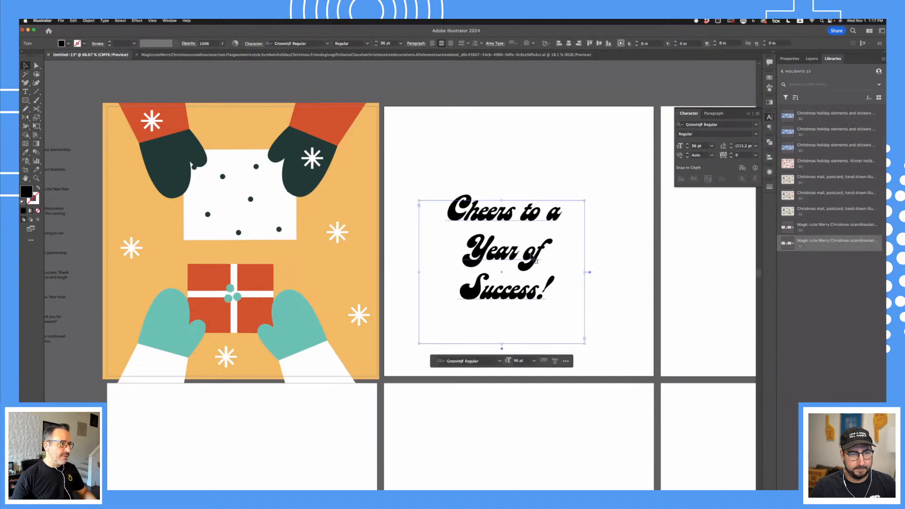
- Colour the headline with the dark green of the upper mitten and convert the text to outlines
left_click(25, 151)
left_click(185, 171)
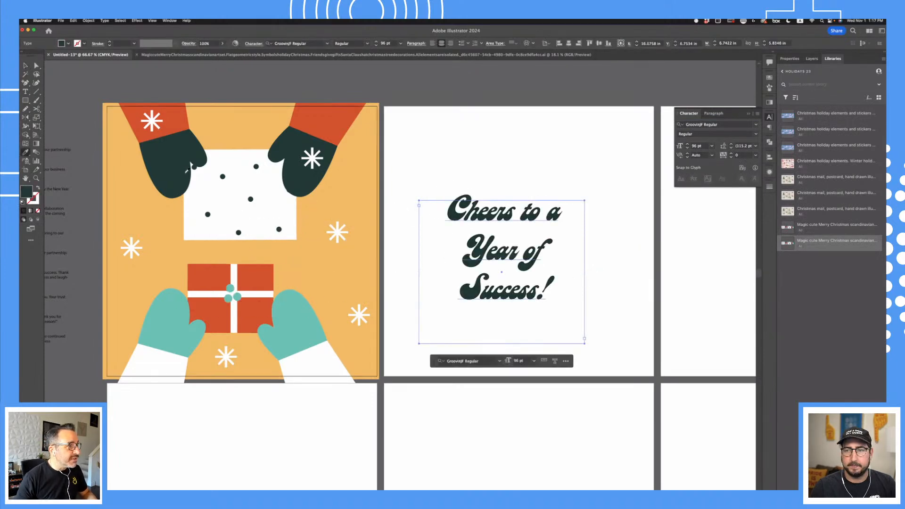
left_click(26, 65)
left_click_drag(487, 219, 502, 213)
key("super+shift+o")
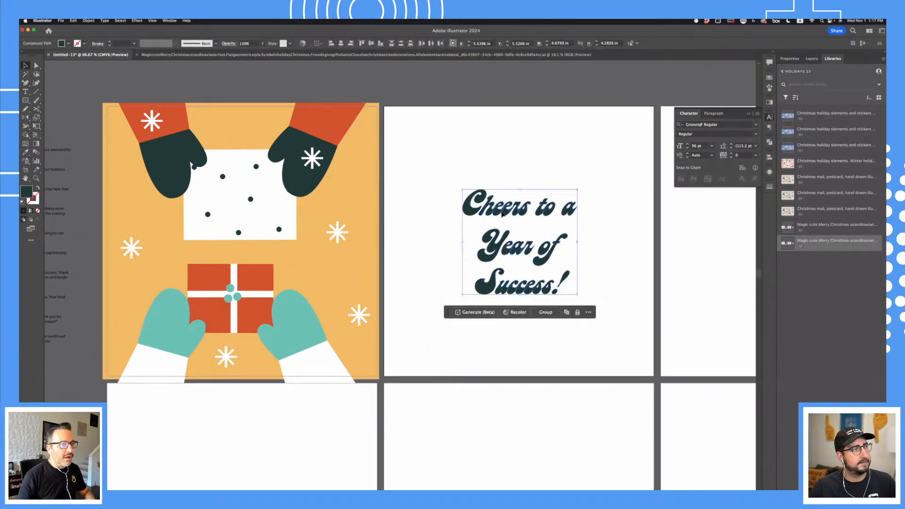
- Arrange the outlined words into a staggered layout with larger "Cheers" and "Year", small "to a" and "of" left of "Year", and "Success!" beneath
left_click(505, 161)
key("super+plus")
key("super+plus")
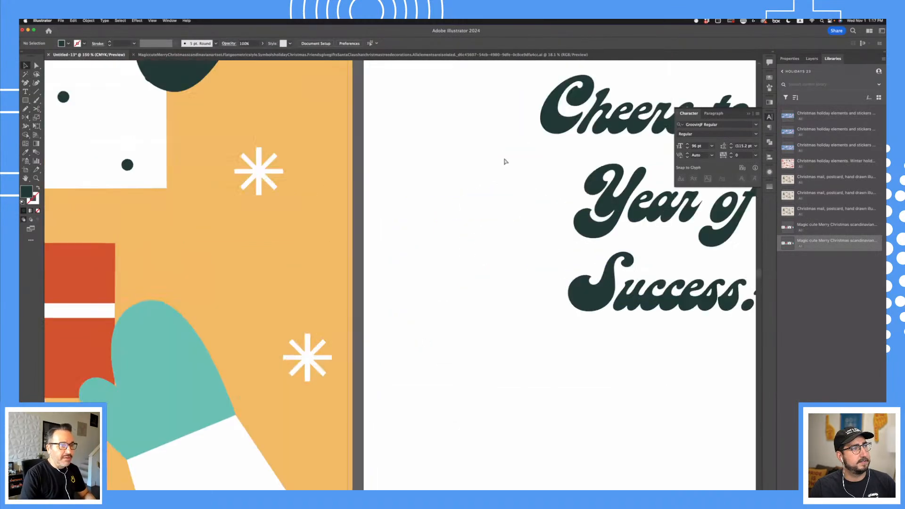
left_click_drag(501, 188, 349, 254)
left_click_drag(456, 250, 371, 264)
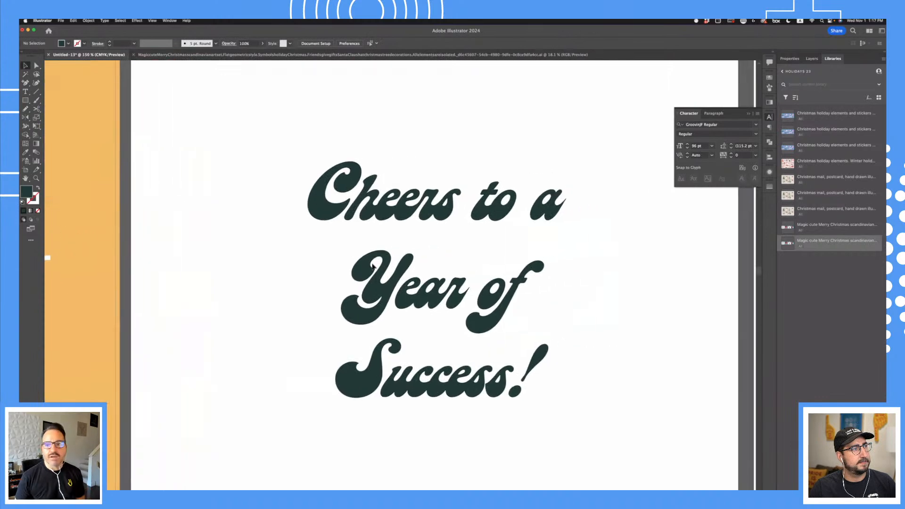
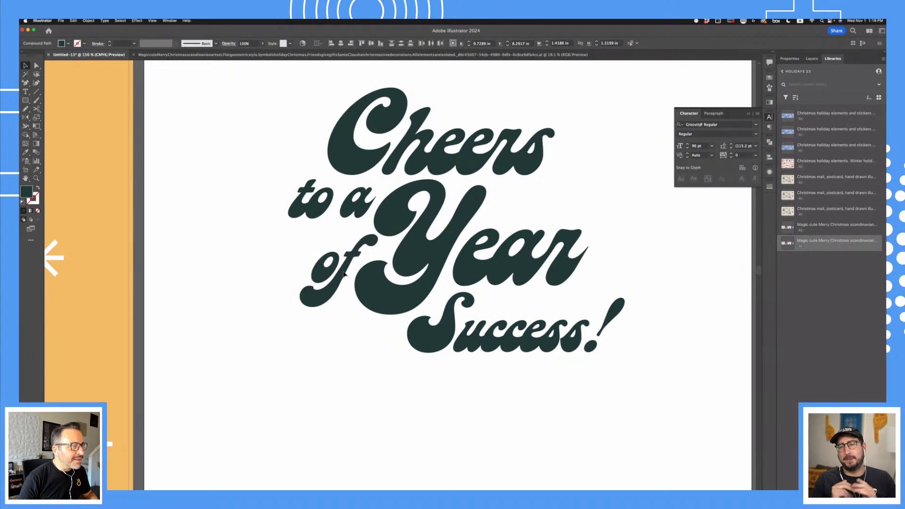
left_click(371, 350)
left_click_drag(616, 318, 612, 318)
left_click(637, 210)
key("super+minus")
key("super+minus")
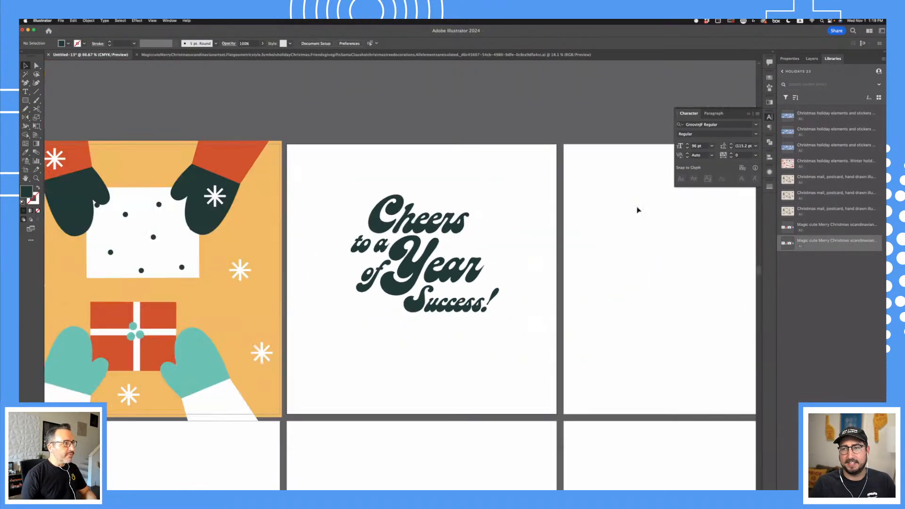
- Duplicate the arranged headline lettering beneath the original on the same artboard and group the copy
scroll(384, 215, "left", 2)
left_click_drag(359, 178, 548, 327)
left_click_drag(487, 274, 495, 357)
key("super+g")
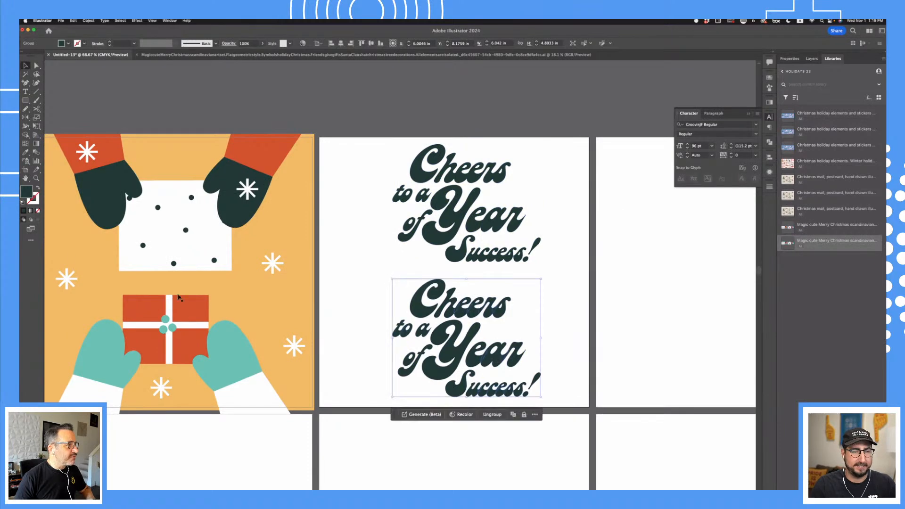
- Recolour the lower headline copy with the red-orange sampled from the card's upper sleeve, and deselect it
left_click(25, 153)
left_click(110, 149)
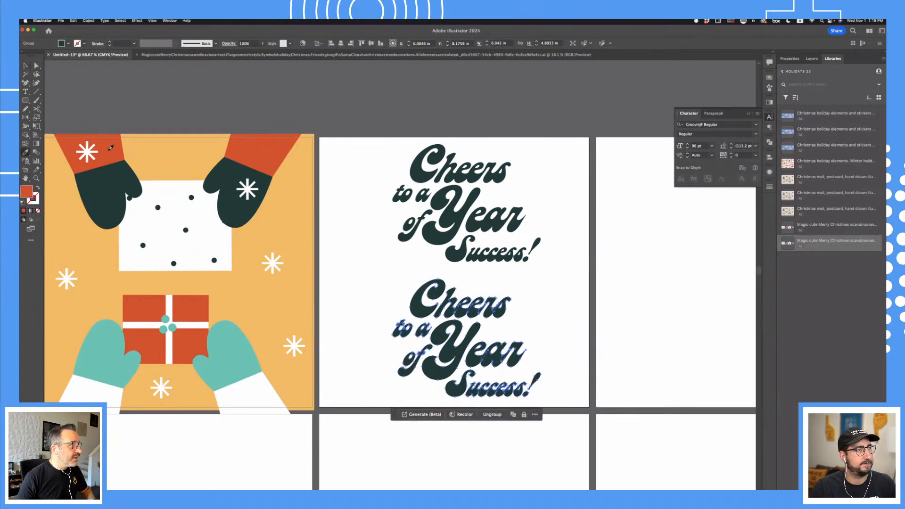
left_click(26, 65)
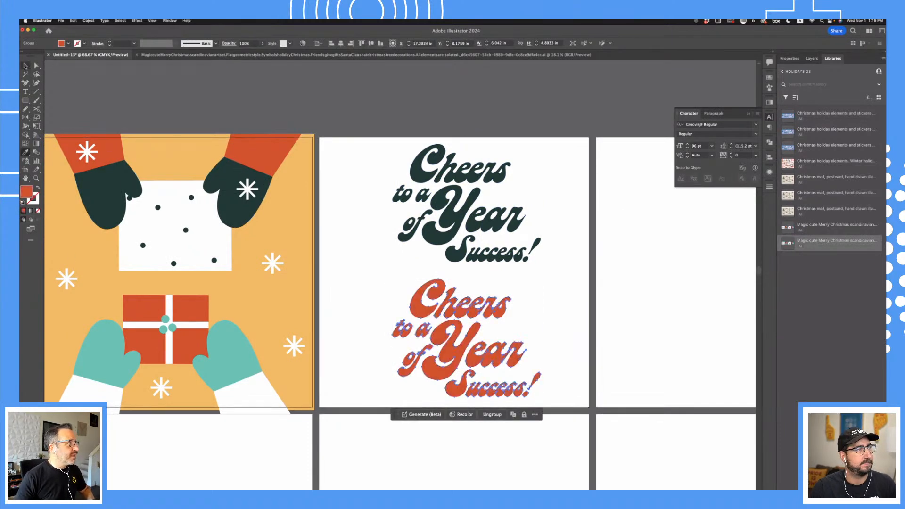
left_click(238, 116)
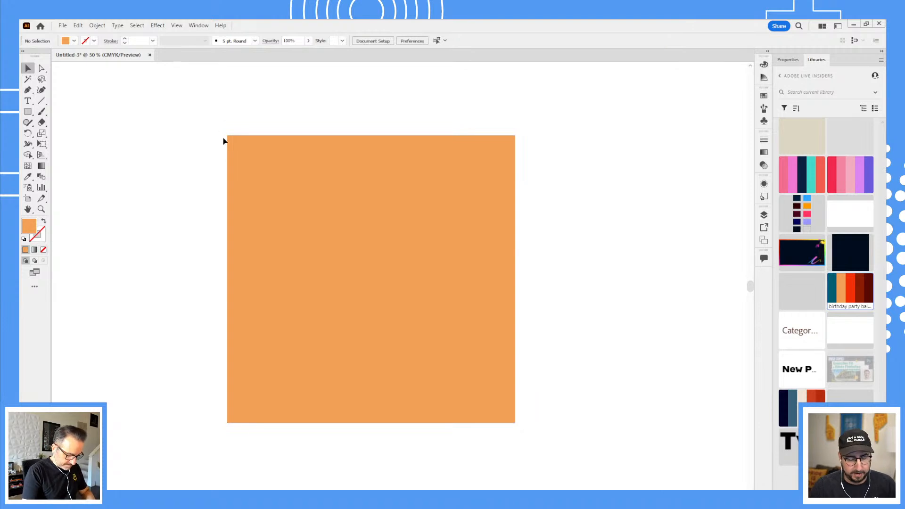
- Draw a horizontal bar about 1431 px by 41 px above the orange square, filled with red from the birthday party palette
key("m")
left_click_drag(162, 107, 576, 119)
left_click(849, 286)
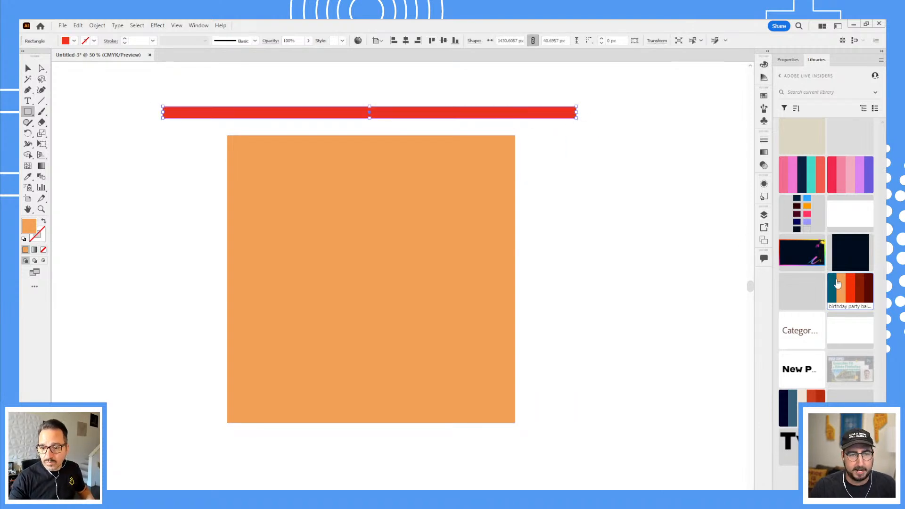
- Try a duplicate of the red bar a small gap below the original, and delete the copy
key("v")
left_click_drag(546, 115, 548, 133)
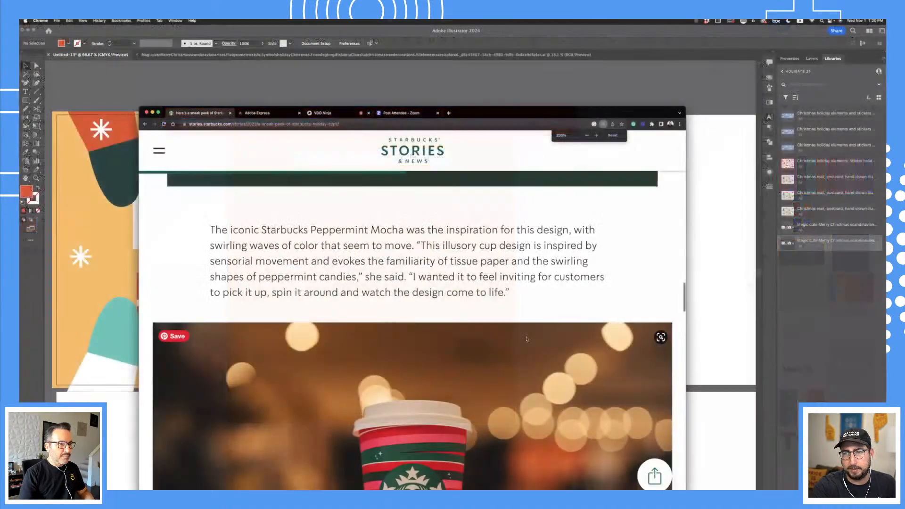
scroll(529, 339, "down", 5)
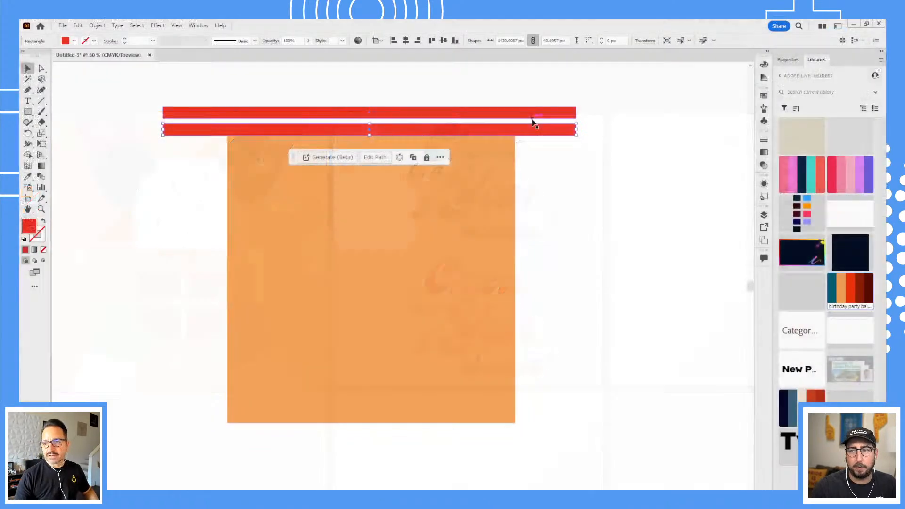
key("Delete")
- Try stacking flush copies of the red bar downward until they cover the orange square to its lower edge
left_click_drag(535, 116, 536, 130)
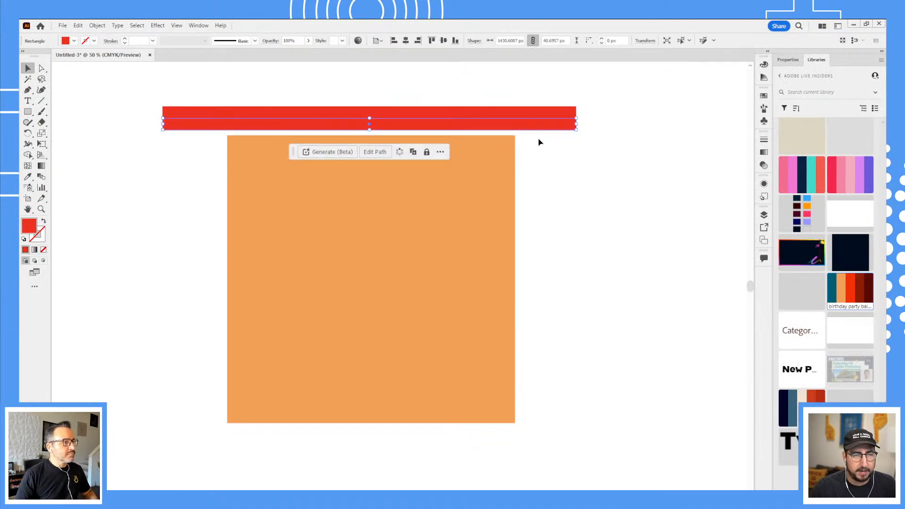
key("ctrl+d")
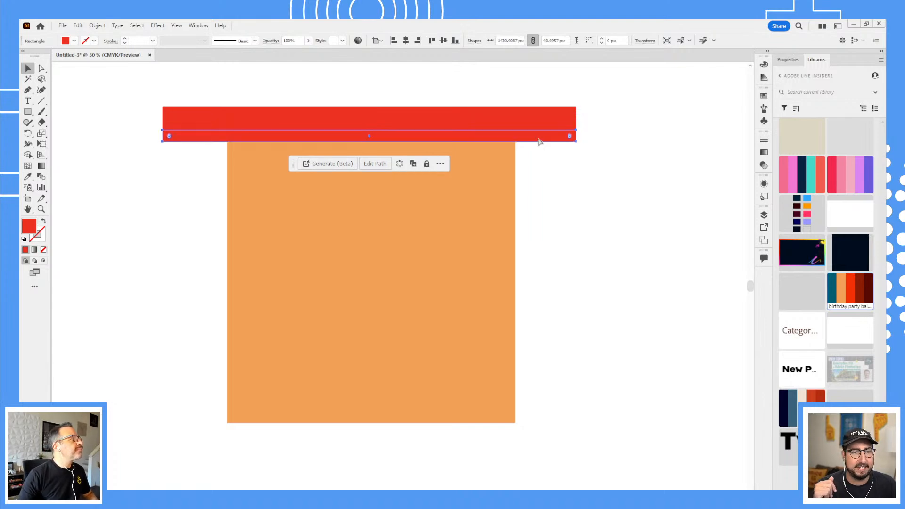
key("ctrl+d")
key("ctrl+d")
key("ctrl+d")
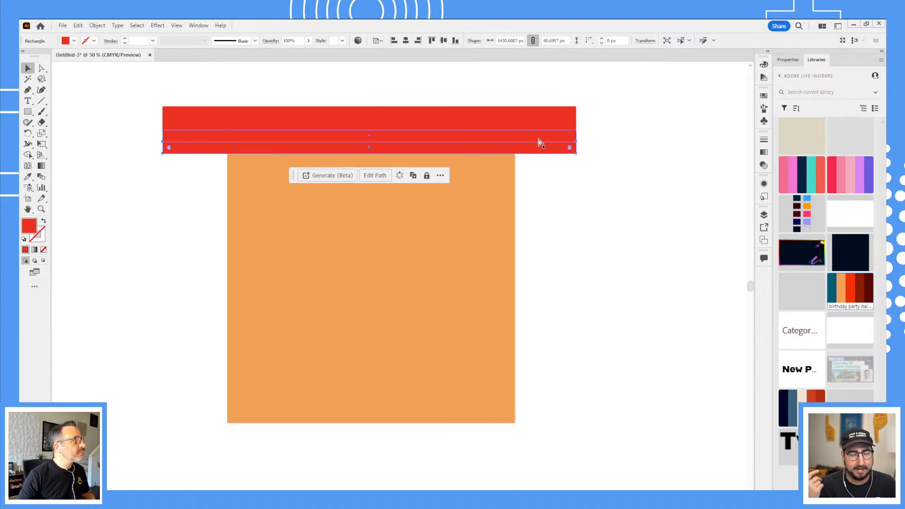
key("ctrl+d")
key("ctrl+d")
key("ctrl+d")
key("ctrl+d")
key("ctrl+d")
key("ctrl+d")
key("ctrl+d")
key("ctrl+d")
key("ctrl+d")
key("ctrl+d")
key("ctrl+d")
key("ctrl+d")
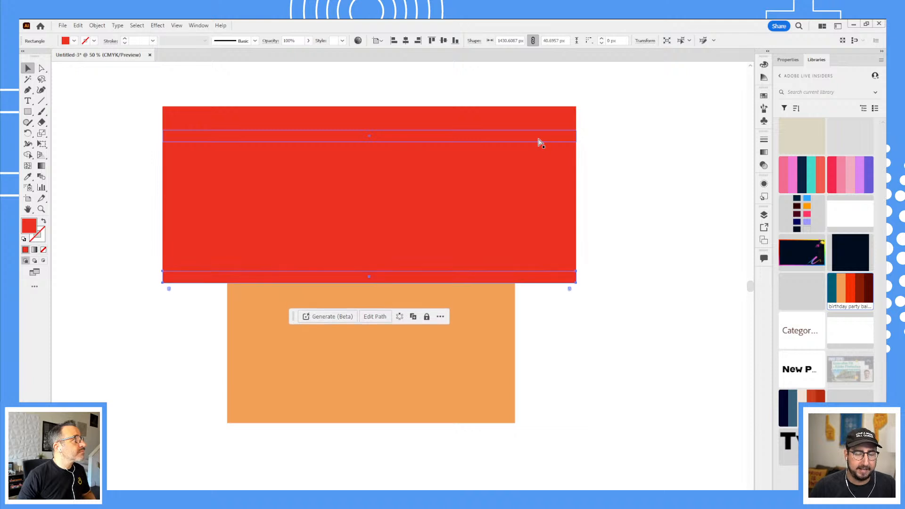
key("ctrl+d")
key("ctrl+d")
key("ctrl+d")
key("ctrl+d")
key("ctrl+d")
key("ctrl+d")
key("ctrl+d")
key("ctrl+d")
key("ctrl+d")
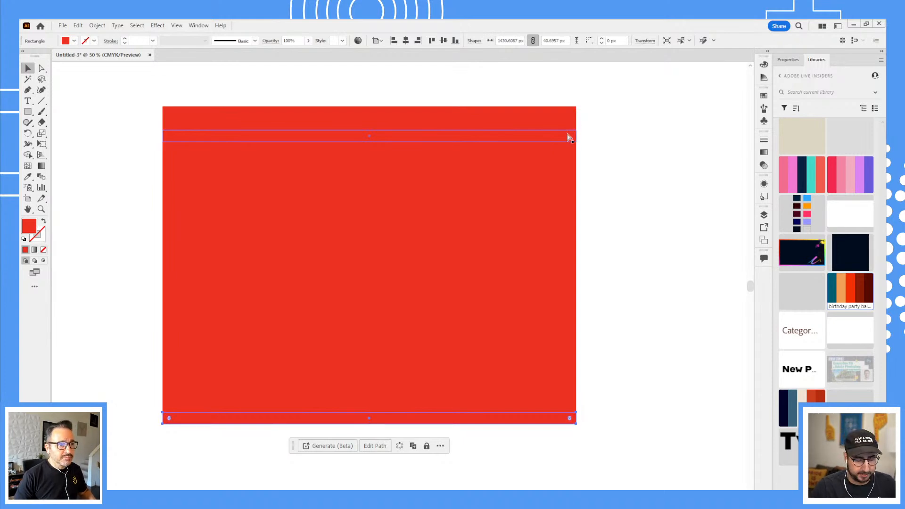
- Undo all the stacked copies of the red bar, leaving only the original bar above the orange square
key("ctrl+z")
key("ctrl+z")
key("ctrl+z")
key("ctrl+z")
key("ctrl+z")
key("ctrl+z")
key("ctrl+z")
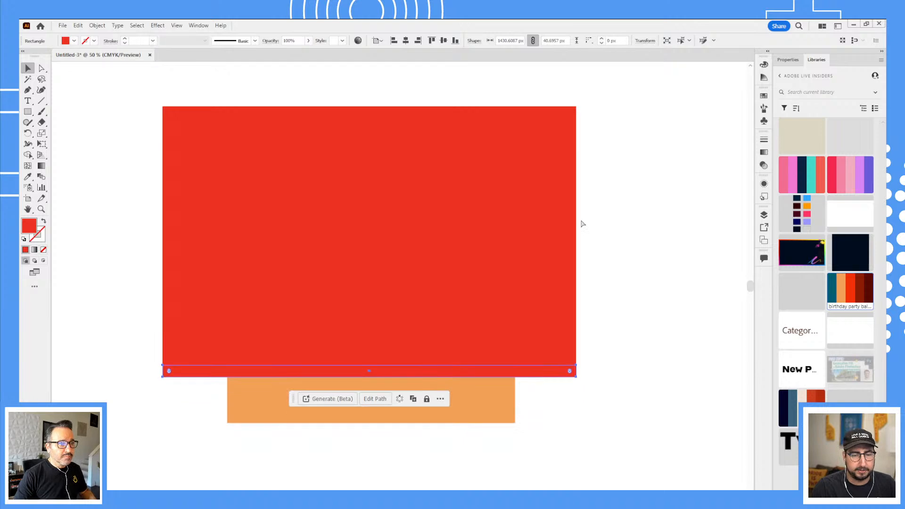
key("ctrl+z")
key("ctrl+z")
key("ctrl+z")
key("ctrl+z")
key("ctrl+z")
key("ctrl+z")
key("ctrl+z")
key("ctrl+z")
key("ctrl+z")
key("ctrl+z")
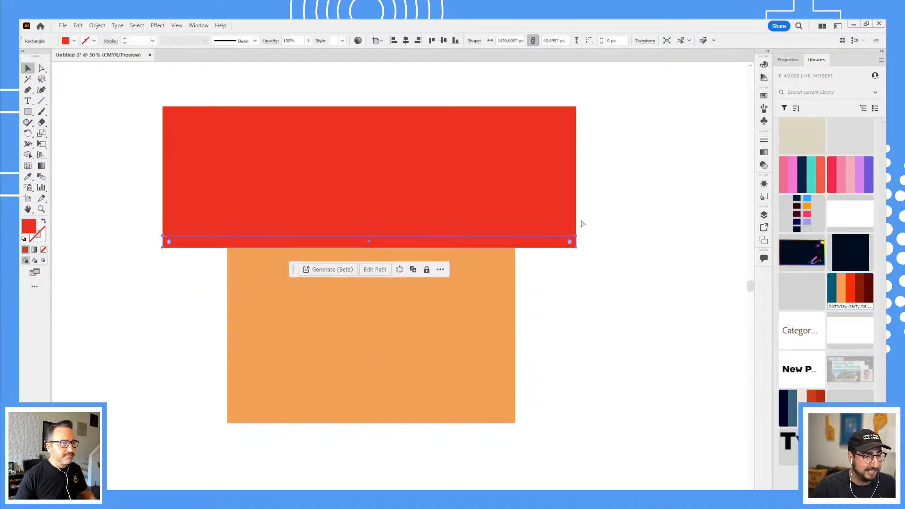
key("ctrl+z")
key("ctrl+z")
key("ctrl+z")
key("ctrl+z")
key("ctrl+z")
key("ctrl+z")
key("ctrl+z")
key("ctrl+z")
key("ctrl+z")
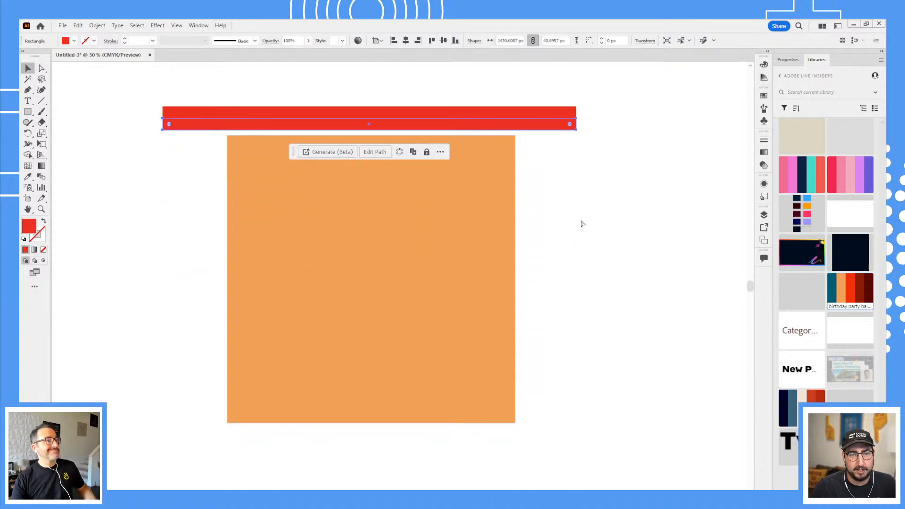
left_click(525, 133)
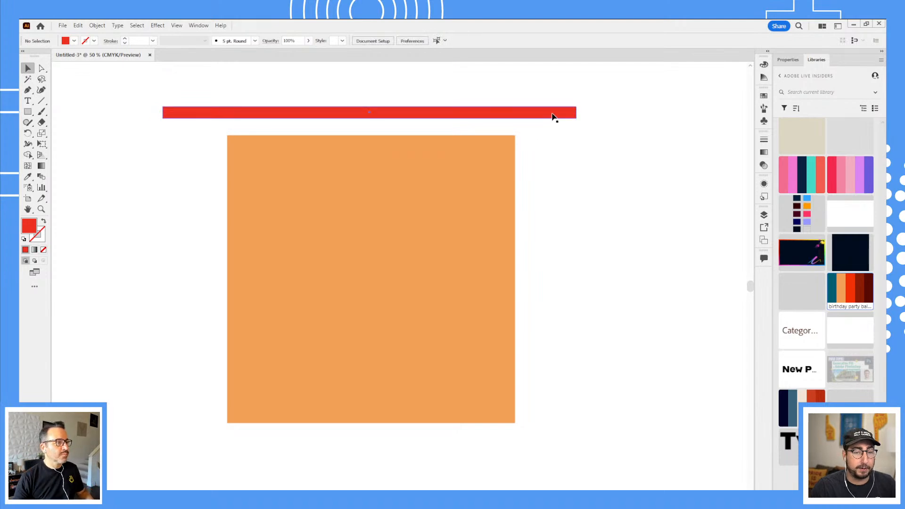
- Stack two flush copies below the red bar, filled with dark red and teal from the birthday party palette
left_click_drag(551, 117, 552, 127)
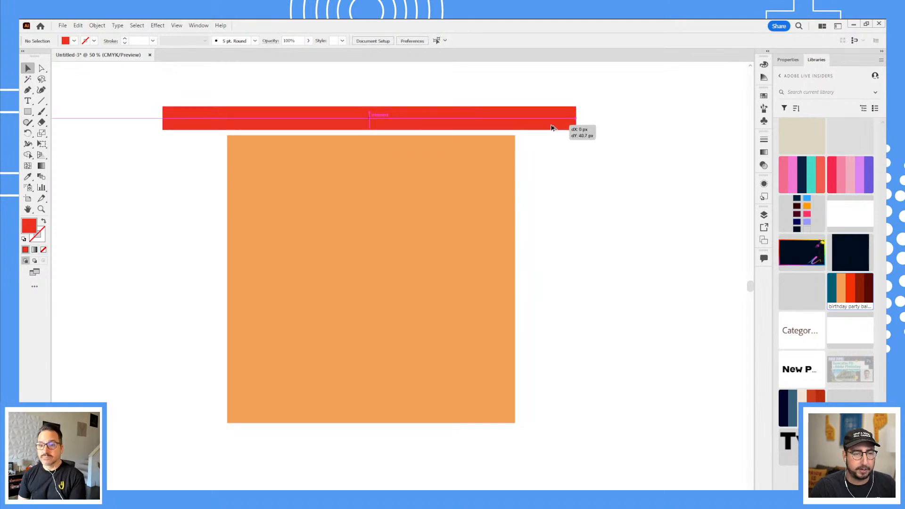
left_click_drag(552, 128, 552, 129)
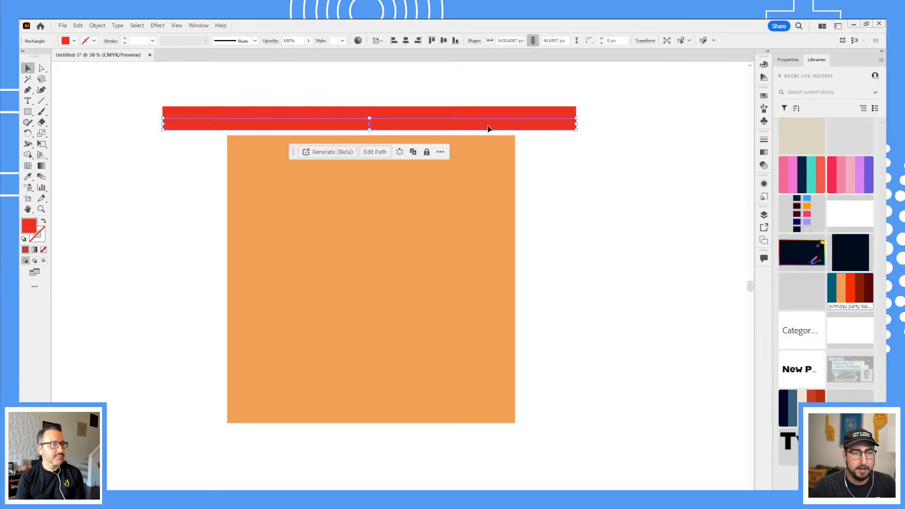
left_click(859, 287)
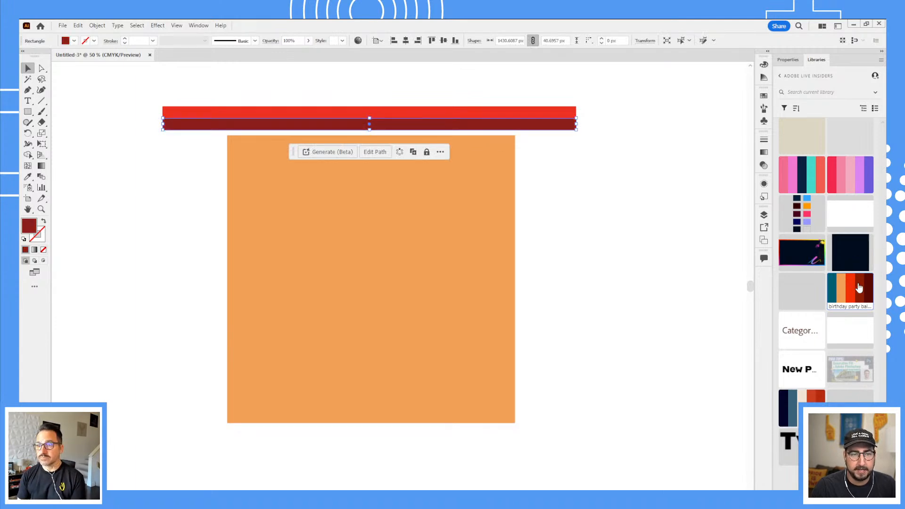
key("ctrl+d")
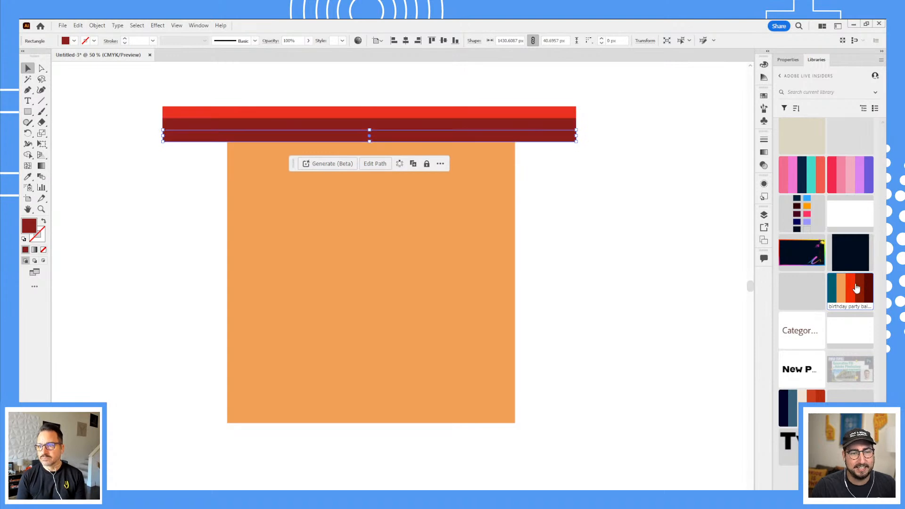
left_click(833, 290)
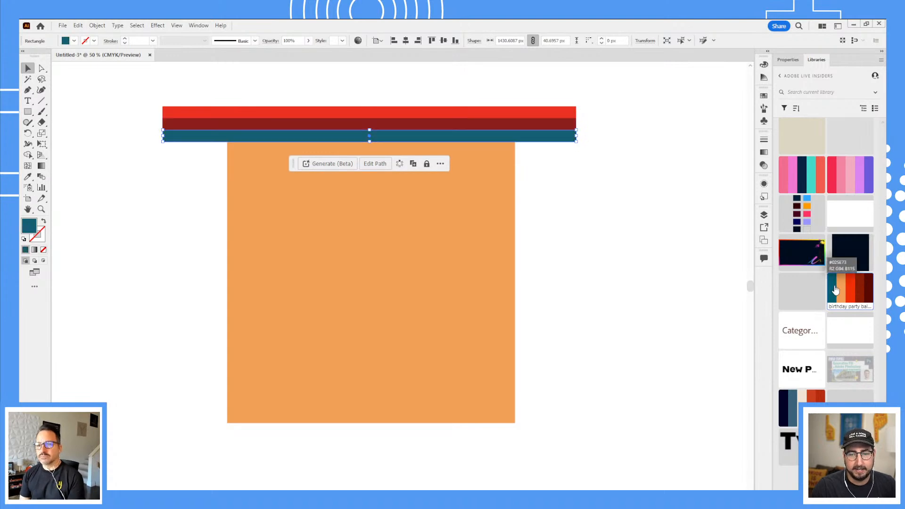
- Add two more flush copies below the teal bar, filled with the palette's orange and darkest maroon, and deselect
key("ctrl+d")
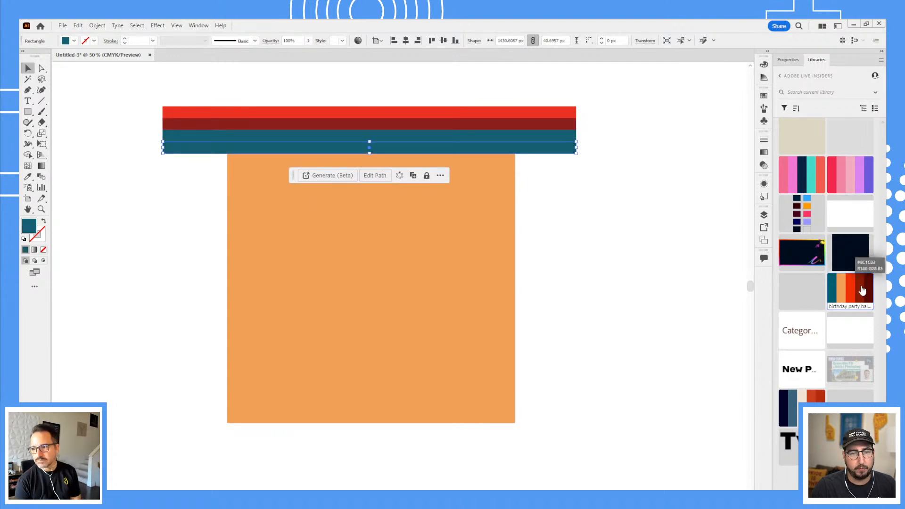
left_click(841, 291)
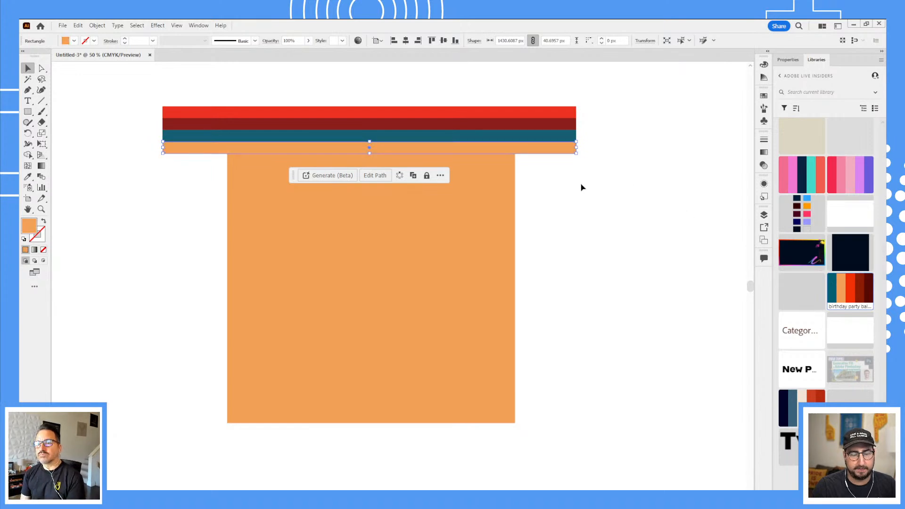
left_click_drag(576, 221, 547, 104)
left_click(559, 147)
key("ctrl+d")
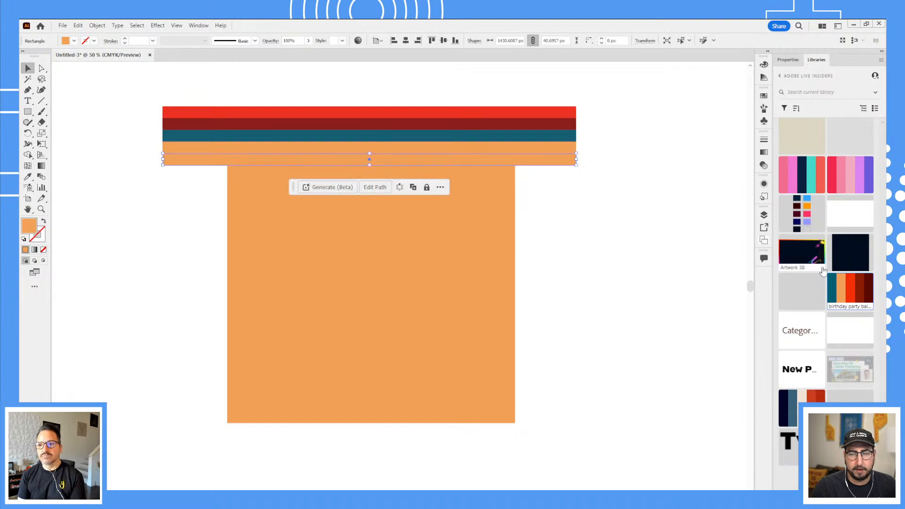
left_click(871, 290)
left_click(704, 231)
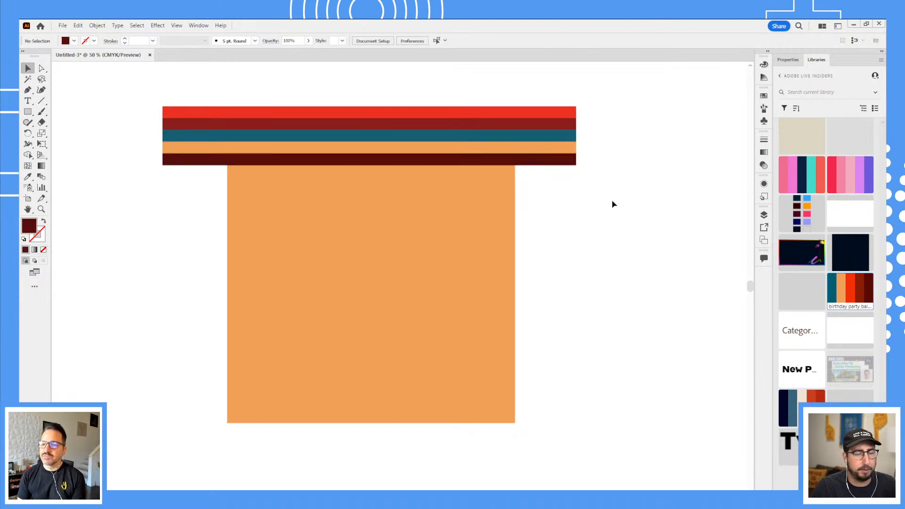
- Duplicate the five-colour stripe set flush below itself and repeat the duplication until six sets are stacked
left_click_drag(612, 202, 551, 97)
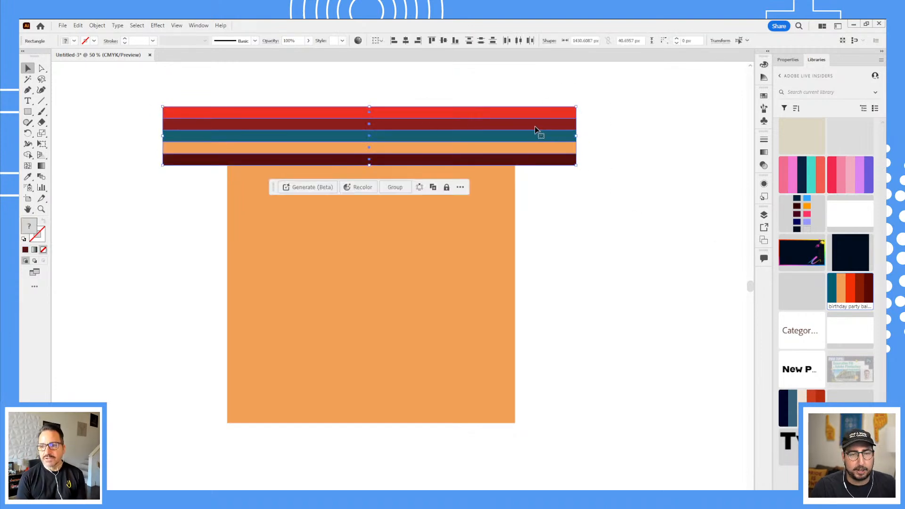
left_click_drag(537, 134, 549, 183)
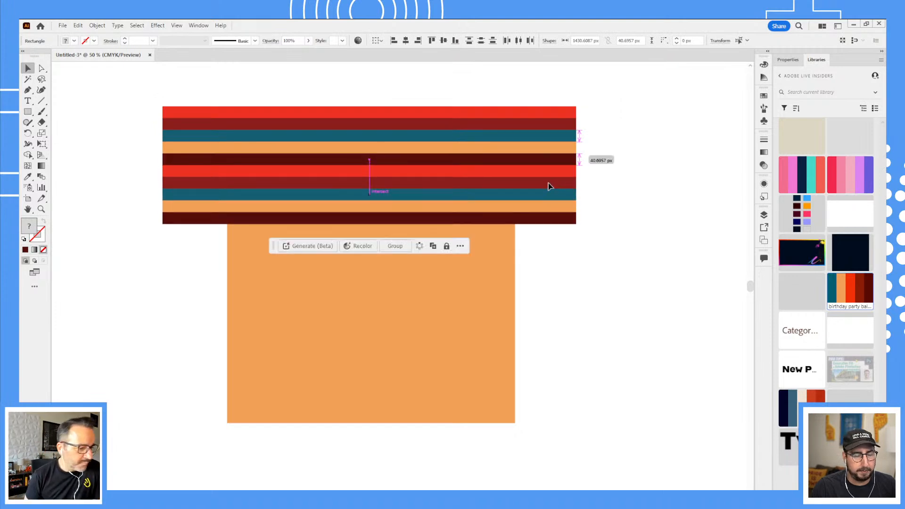
key("ctrl+d")
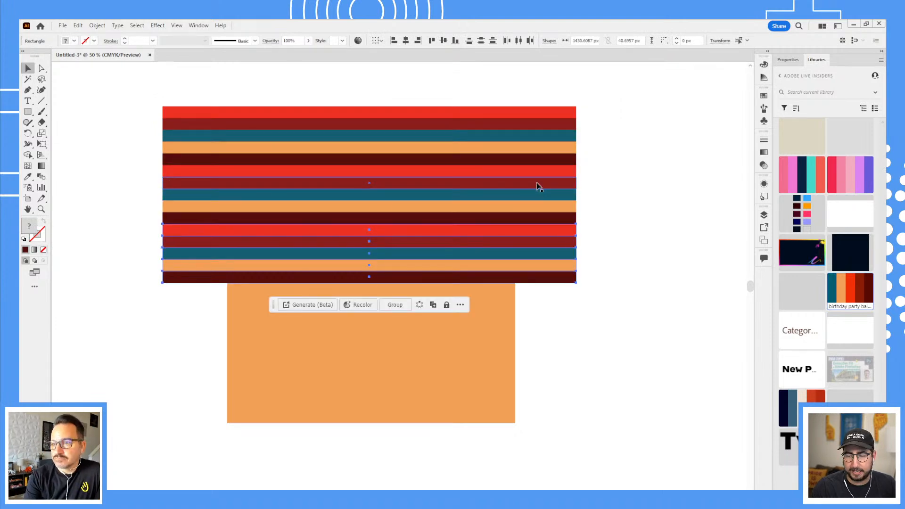
key("ctrl+d")
key("ctrl+d")
key("ctrl+d")
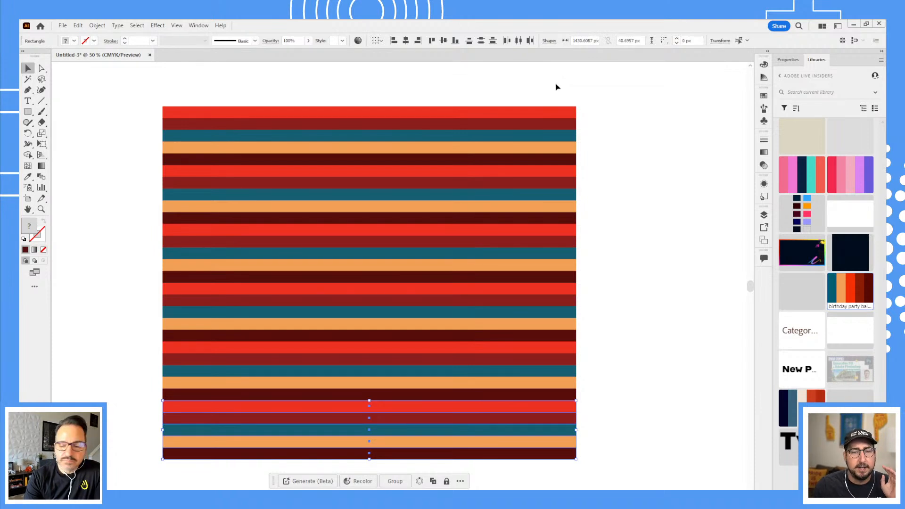
left_click_drag(555, 84, 634, 472)
left_click_drag(491, 283, 677, 275)
left_click_drag(606, 277, 464, 275)
left_click_drag(411, 267, 520, 286)
left_click_drag(543, 286, 422, 275)
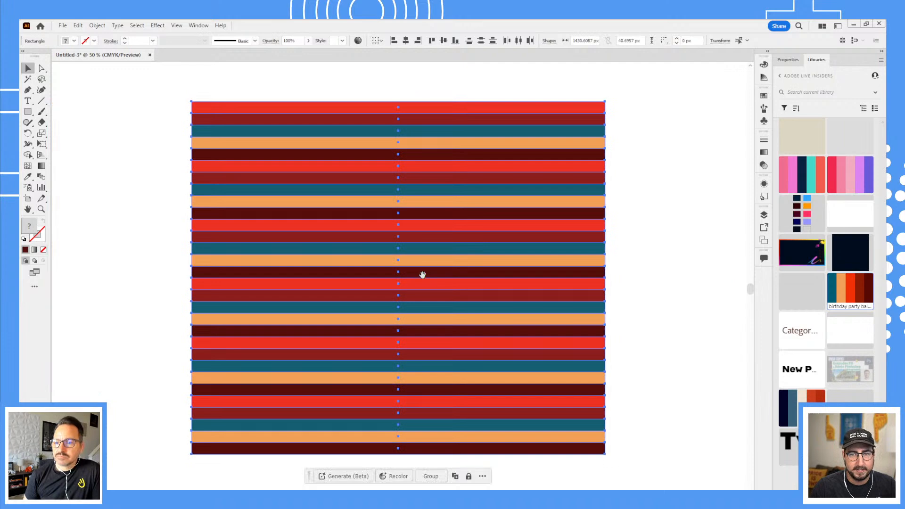
left_click(338, 88)
- Draw a full-height rectangle about 822 px by 1221 px over the middle of the stripes and scale its lower edge inward into a taper
key("m")
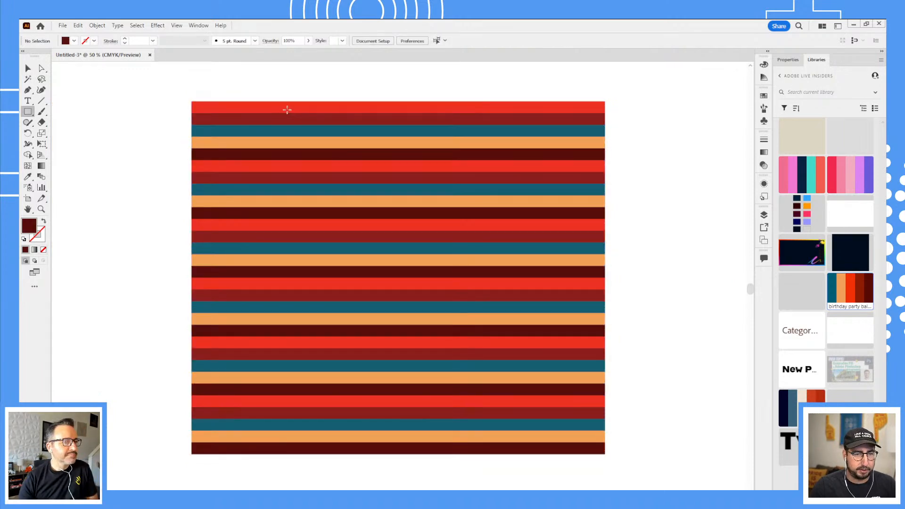
left_click_drag(283, 102, 520, 454)
key("a")
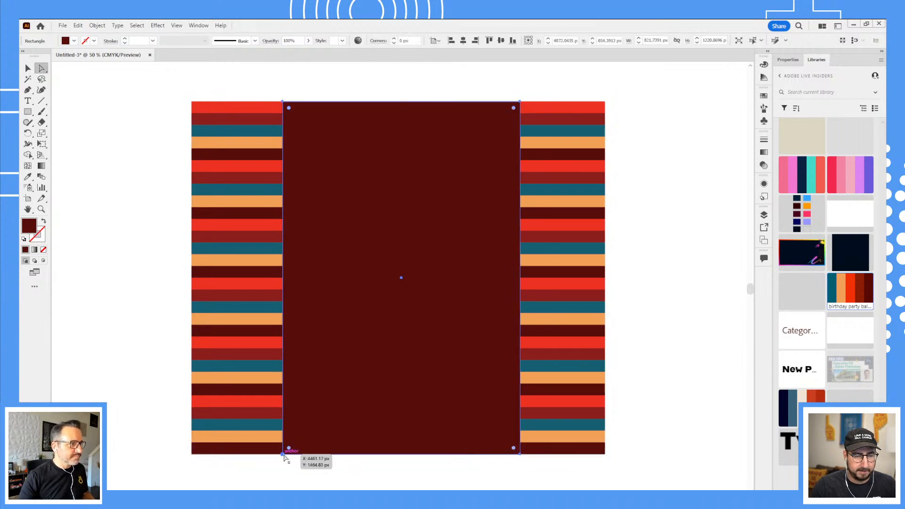
left_click(283, 454)
left_click(521, 454, "shift")
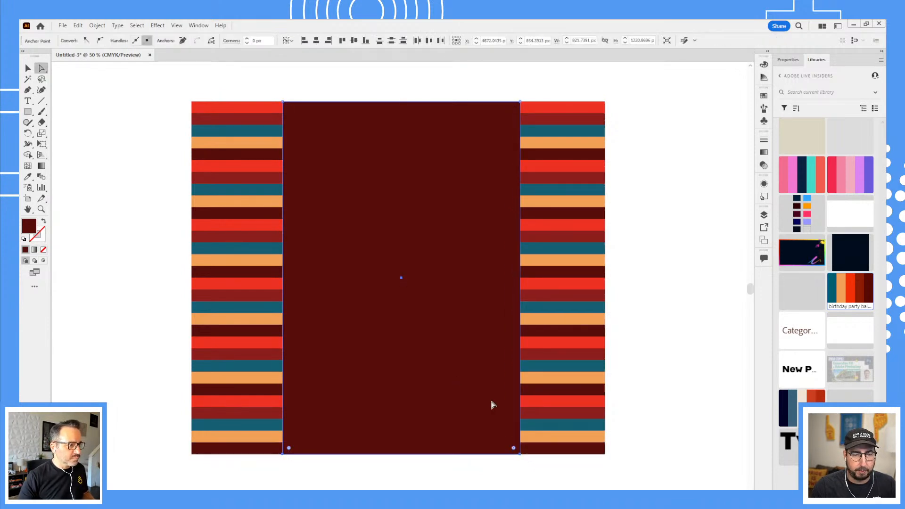
key("s")
left_click_drag(448, 285, 402, 234)
key("v")
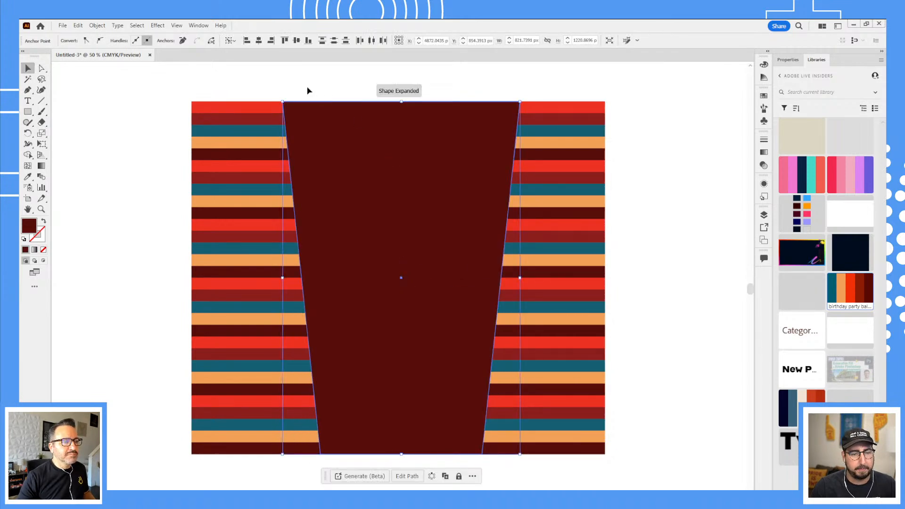
- Select the tapered shape together with all the stripes and make a clipping mask from them
left_click(327, 150)
left_click_drag(239, 86, 511, 426)
right_click(444, 239)
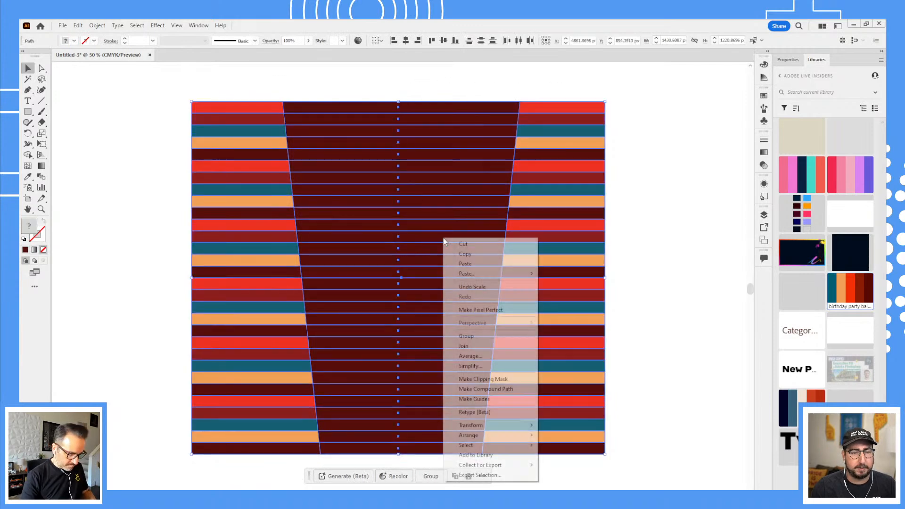
left_click(490, 380)
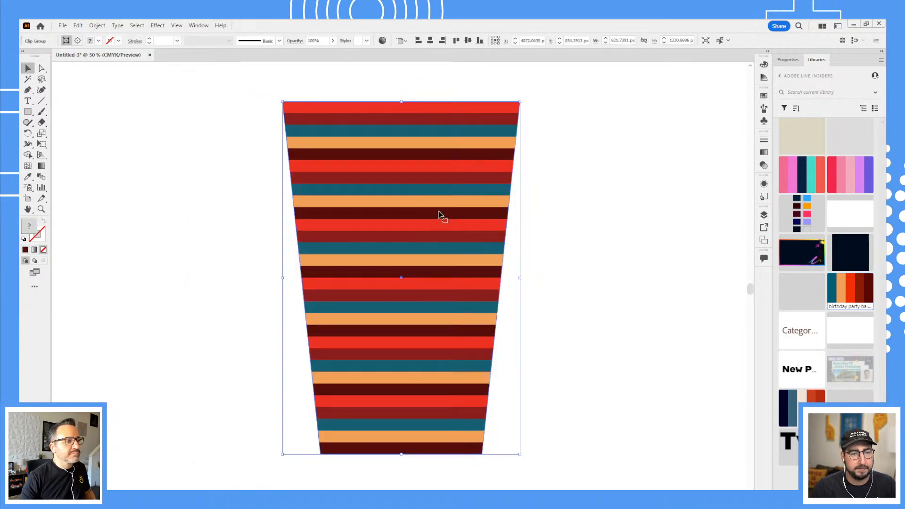
- Isolate the clip group, select all its stripes without the mask path, and set their blending mode to Multiply
double_click(438, 216)
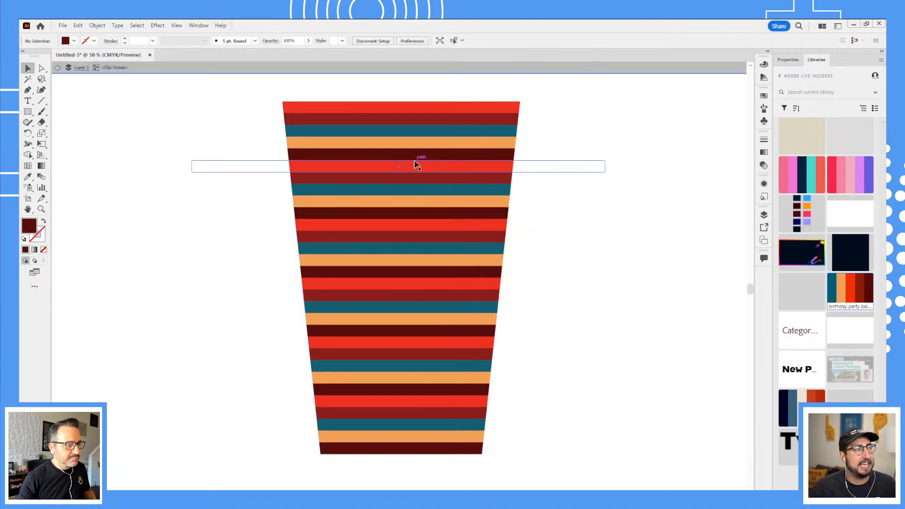
left_click(297, 103)
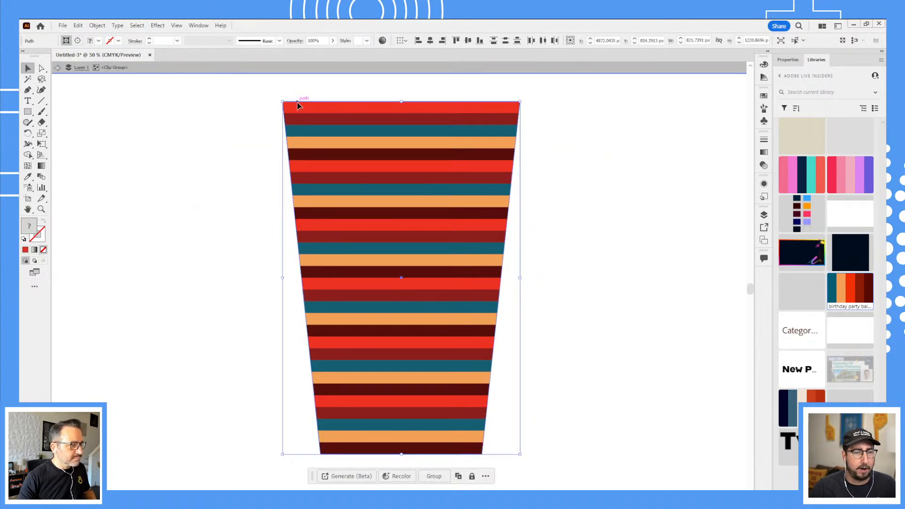
left_click(297, 103, "shift")
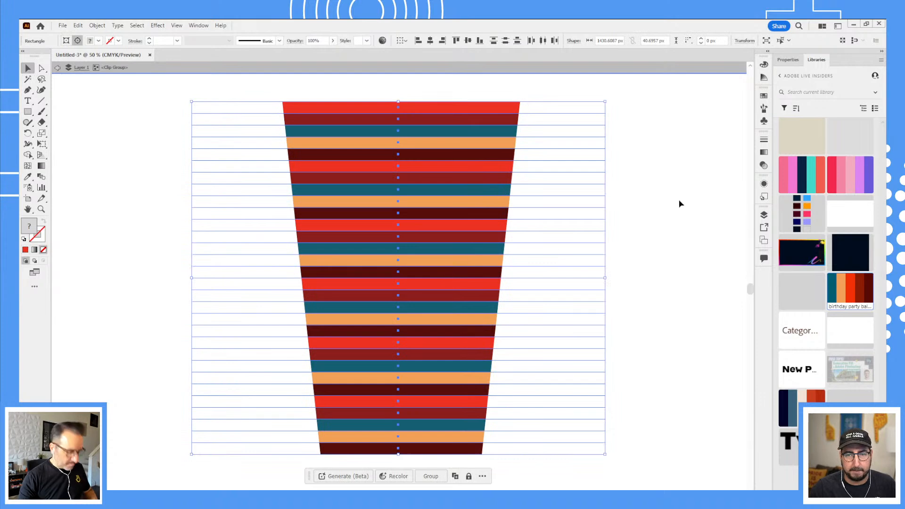
left_click(764, 165)
left_click(679, 149)
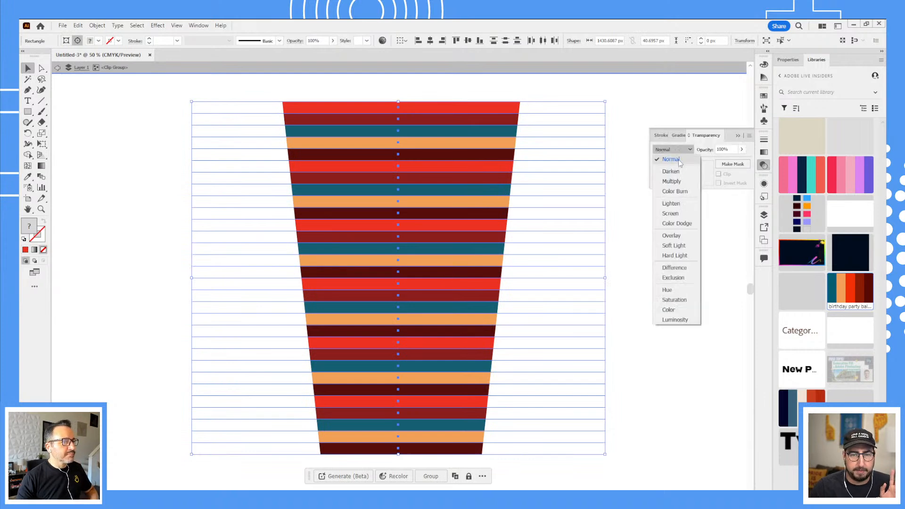
left_click(672, 181)
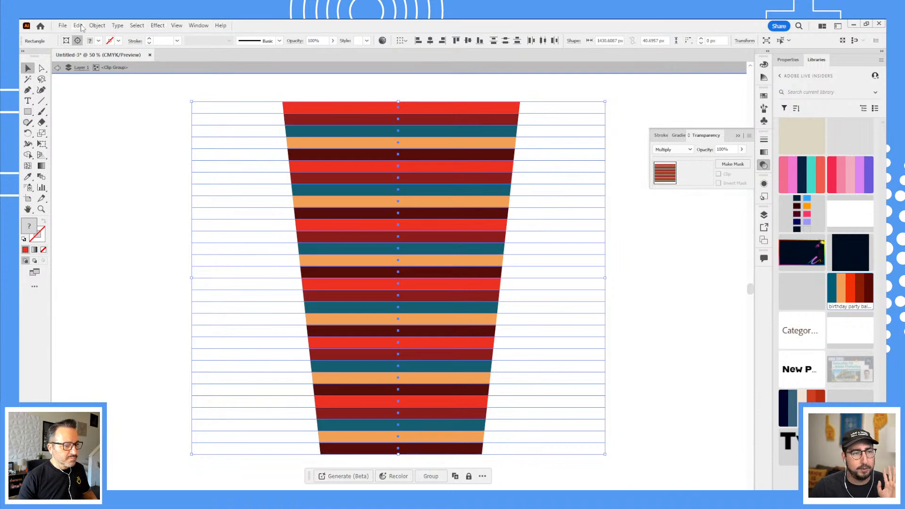
- Start a Transform Each on the selected stripes with the Random option turned on
left_click(97, 26)
mouse_move(112, 37)
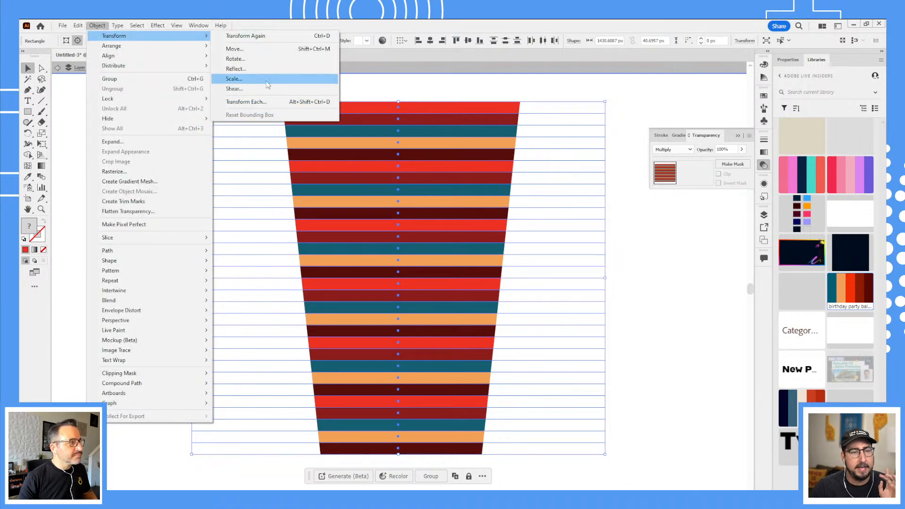
left_click(260, 104)
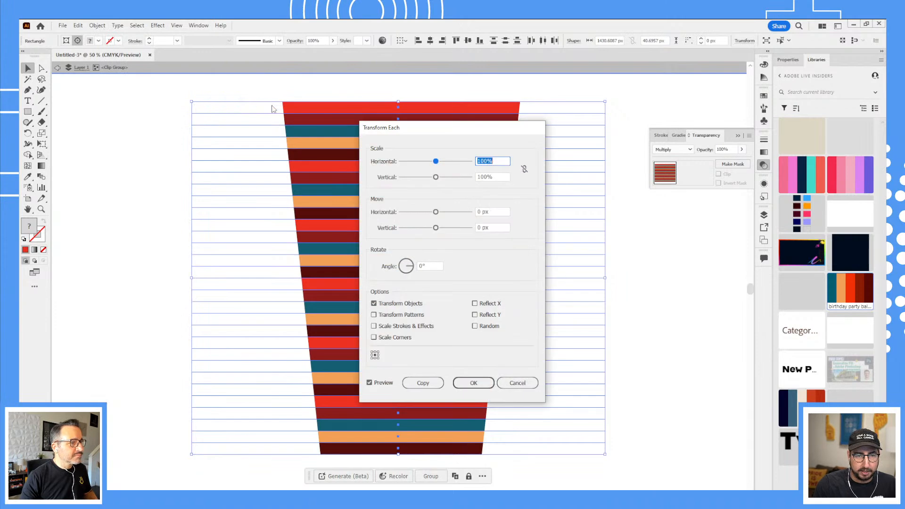
left_click_drag(417, 128, 642, 98)
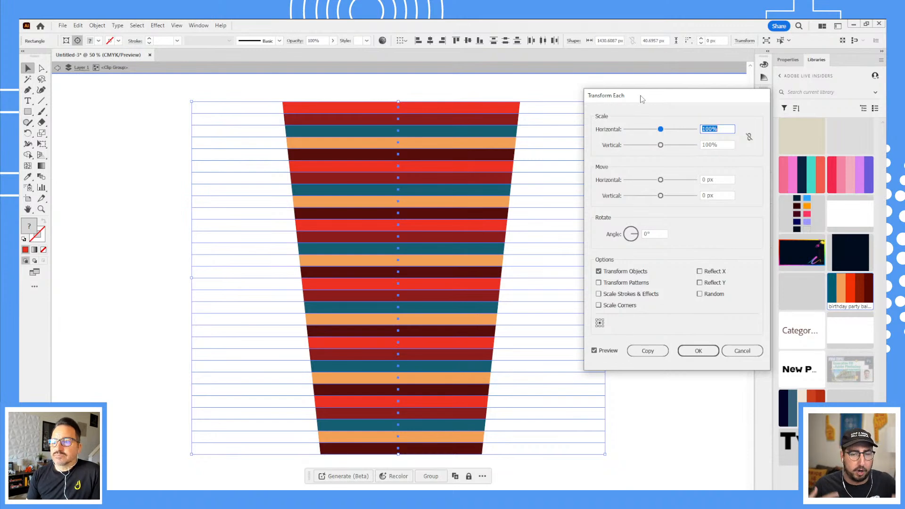
left_click(714, 294)
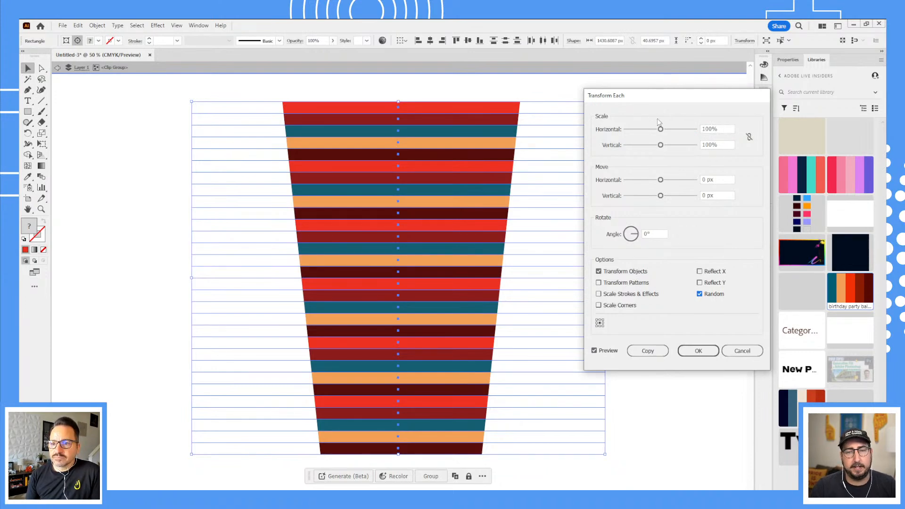
- Try random variation on the stripes with horizontal and vertical scale at 200% and a rotation angle of 360°
left_click(726, 127)
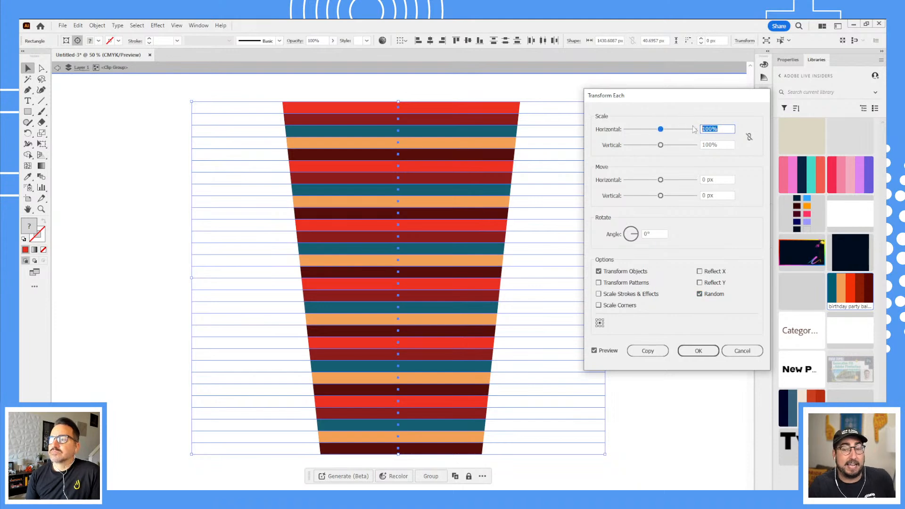
type("0")
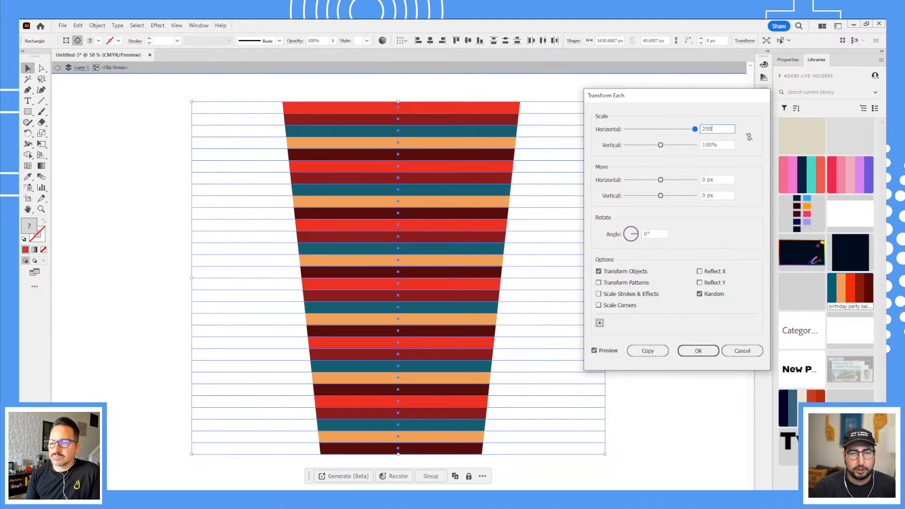
key("Tab")
type("200")
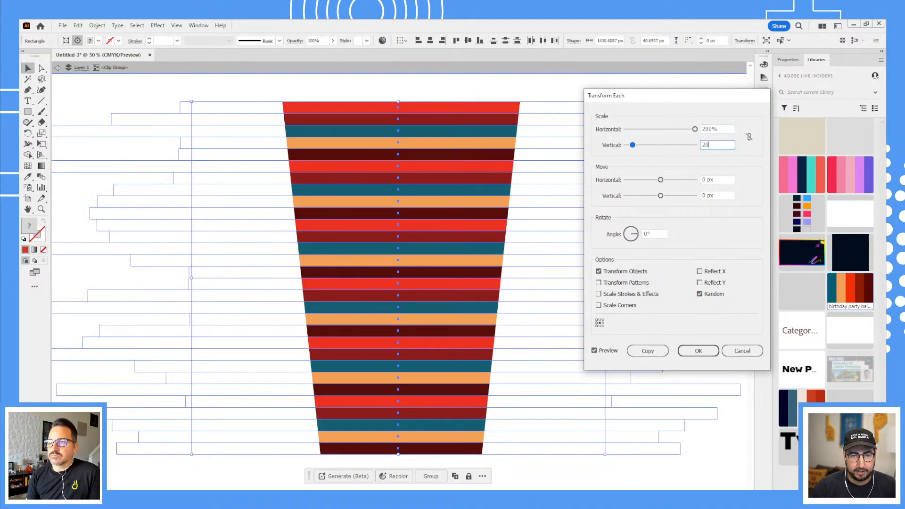
key("Tab")
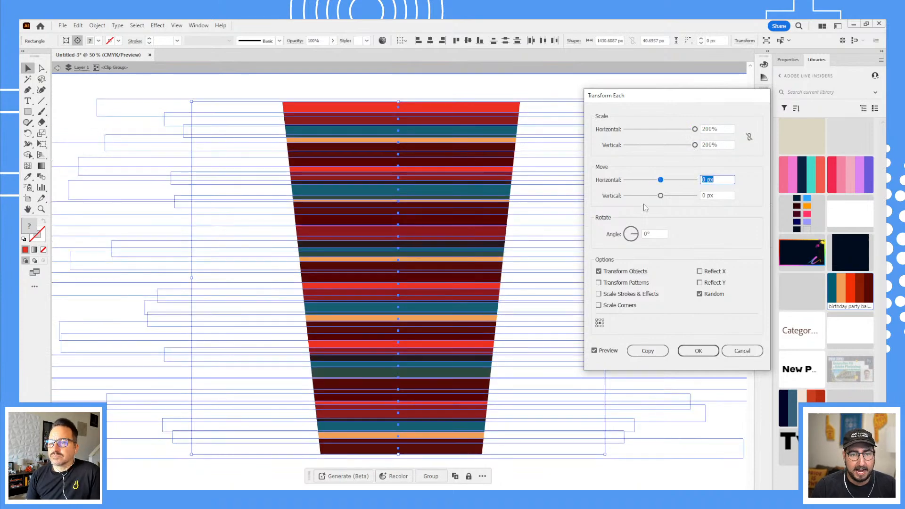
left_click(645, 233)
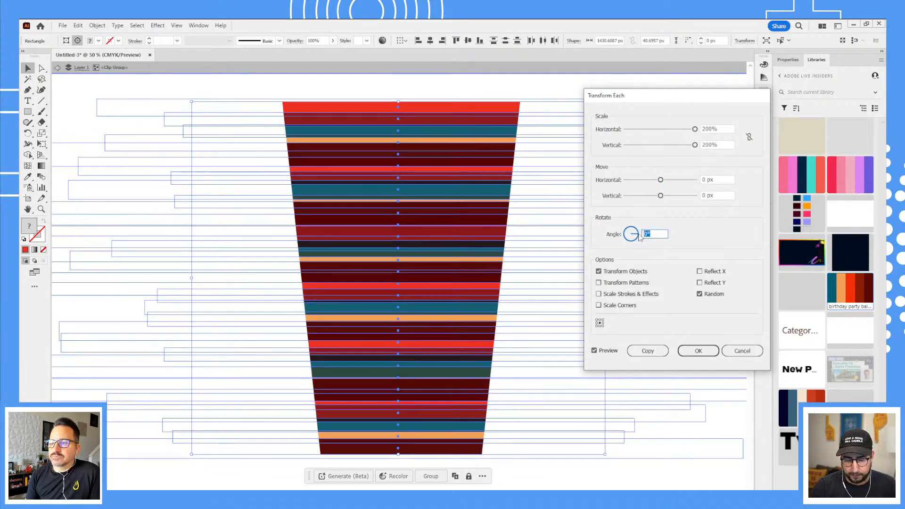
type("360")
key("Tab")
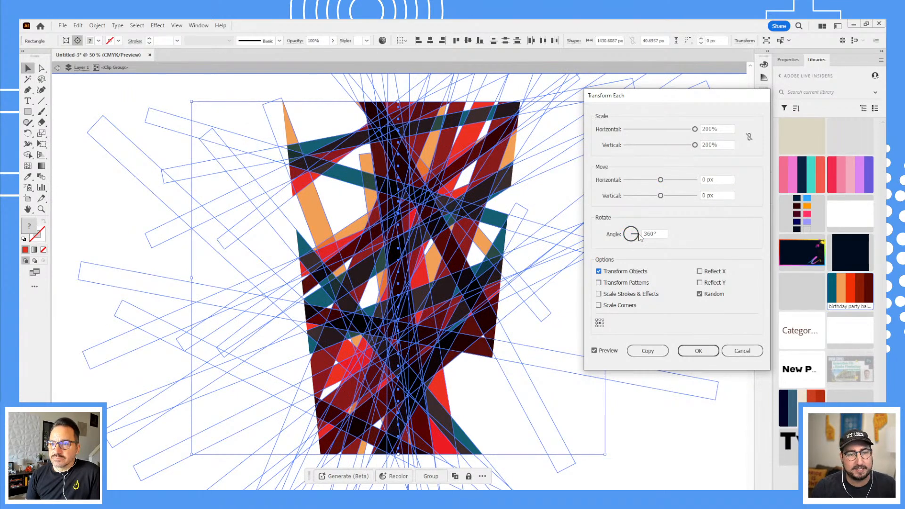
- Set the stripes' random rotation angle to 20° and regenerate the random arrangement several times
left_click(647, 234)
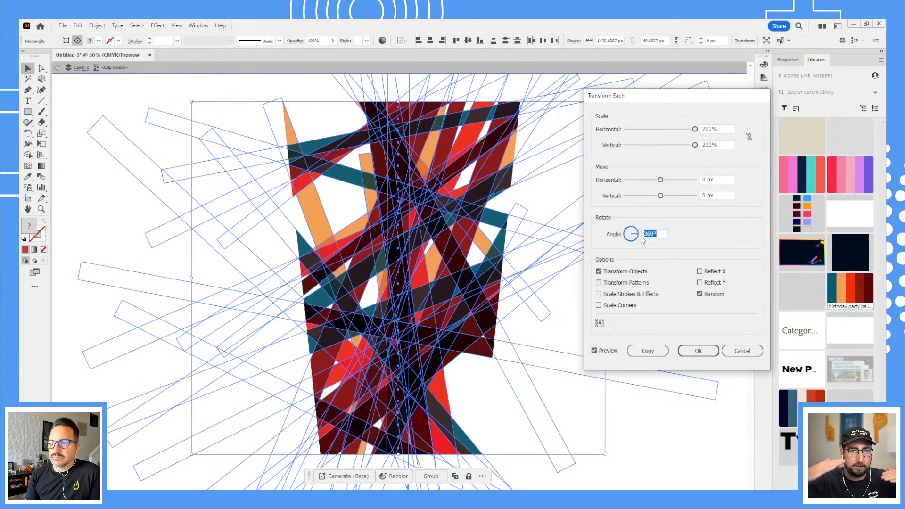
type("20")
key("Tab")
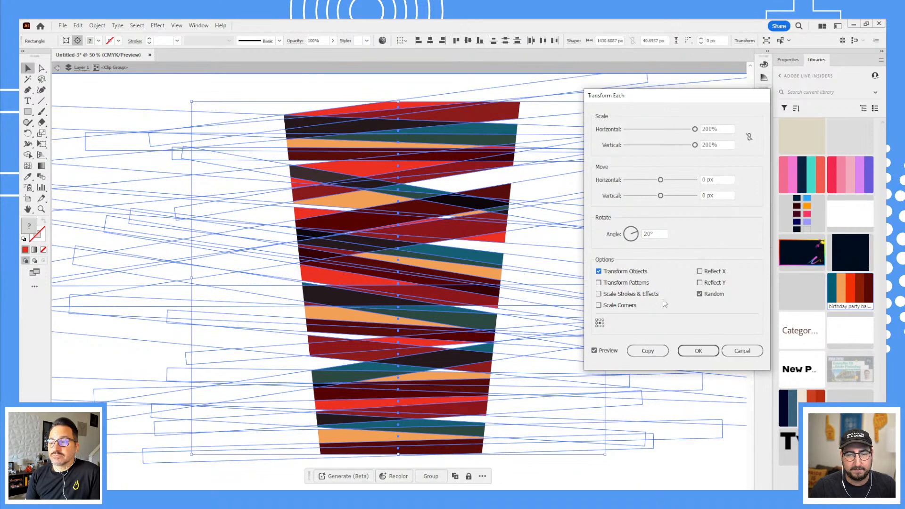
left_click(700, 295)
left_click(700, 294)
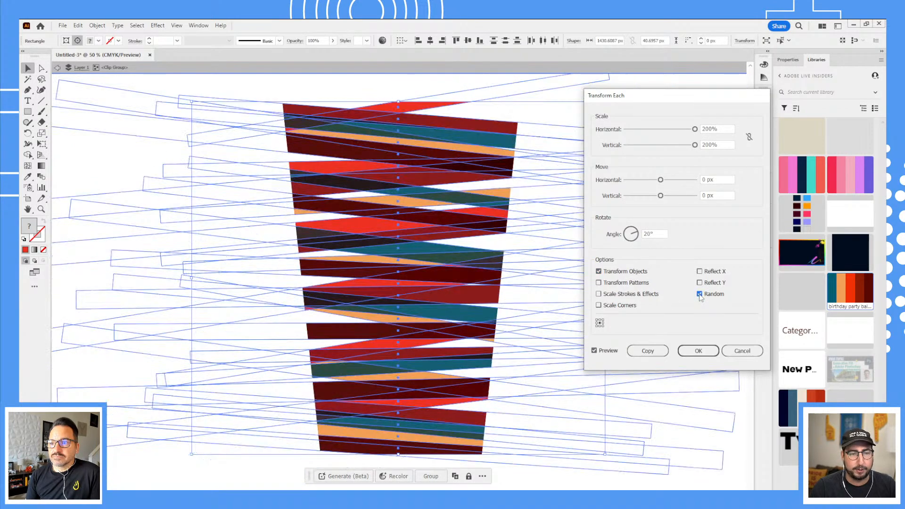
left_click(700, 294)
left_click(700, 294)
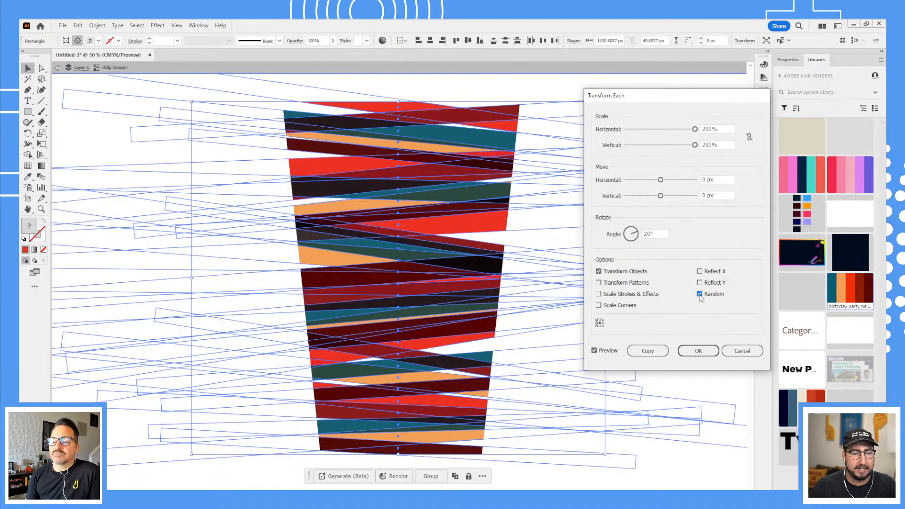
left_click(699, 295)
left_click(700, 294)
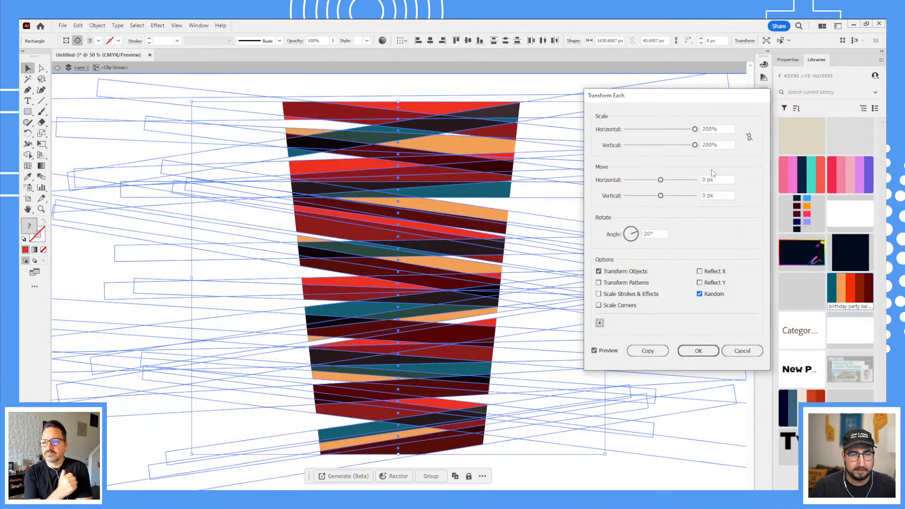
- Set the horizontal and vertical scale to 80%, regenerate the random arrangement, and apply the transform to the stripes
left_click(705, 129)
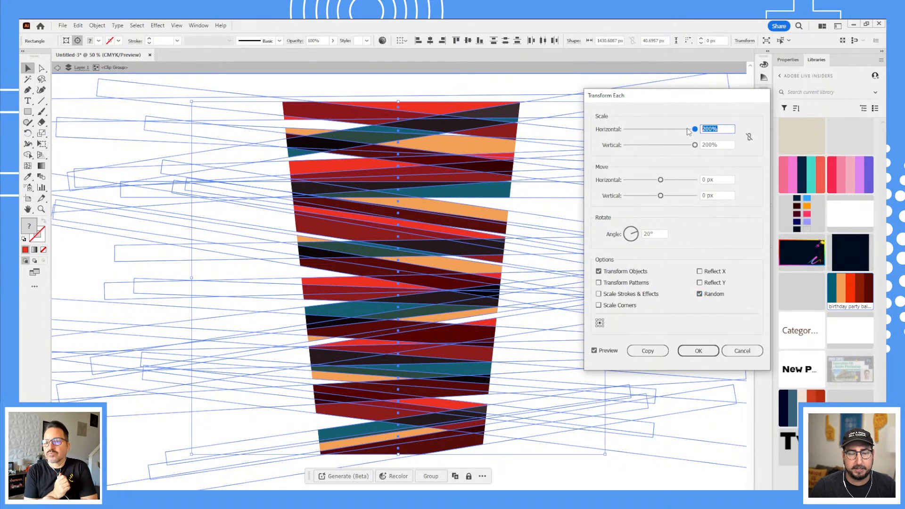
type("80")
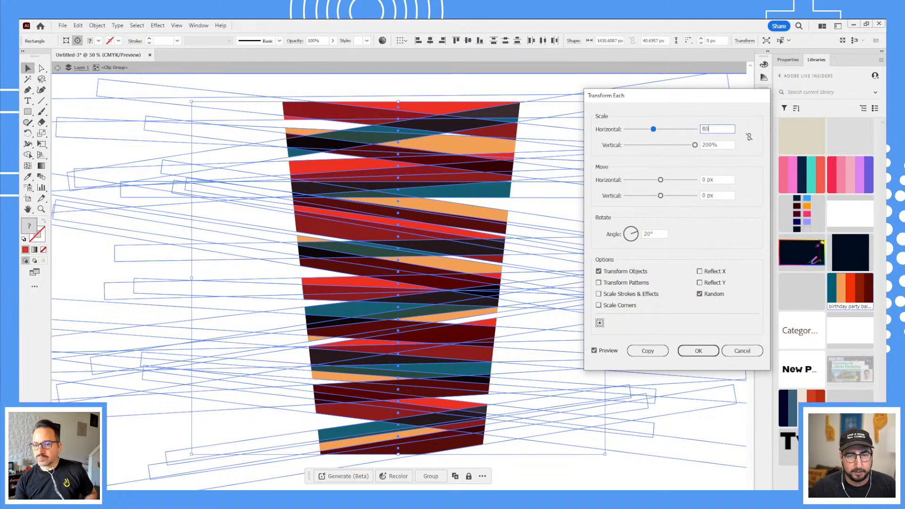
key("Tab")
type("80")
key("Tab")
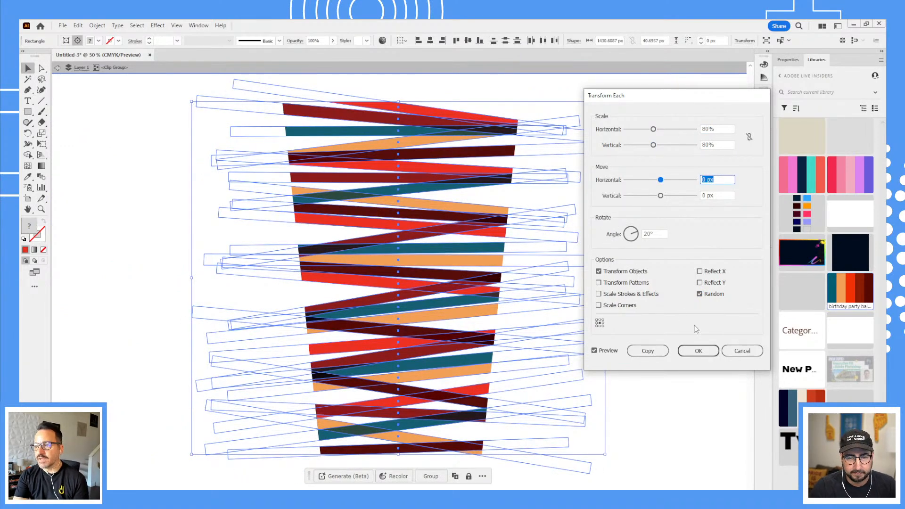
left_click(698, 351)
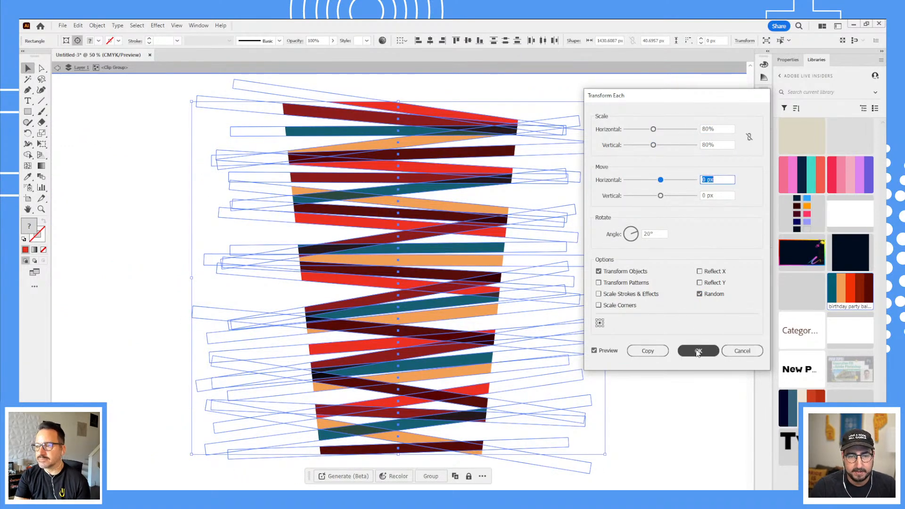
left_click(710, 298)
left_click(711, 296)
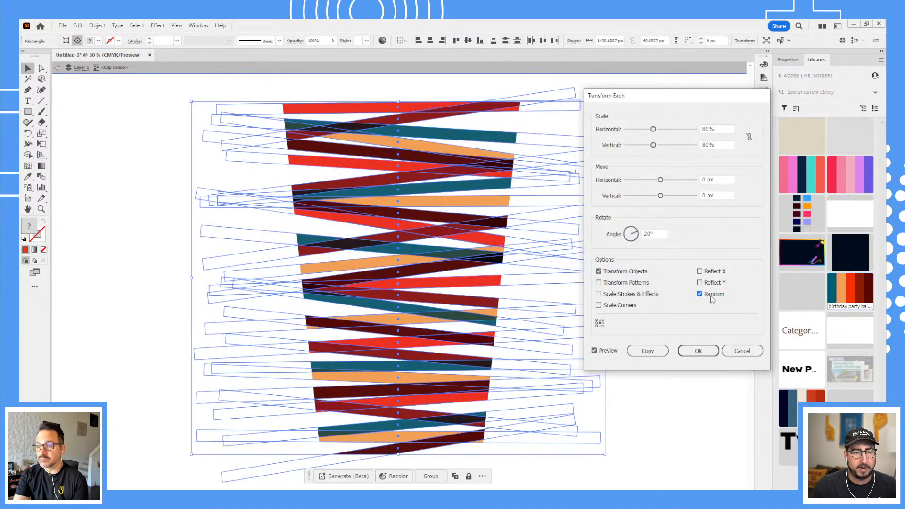
left_click(692, 350)
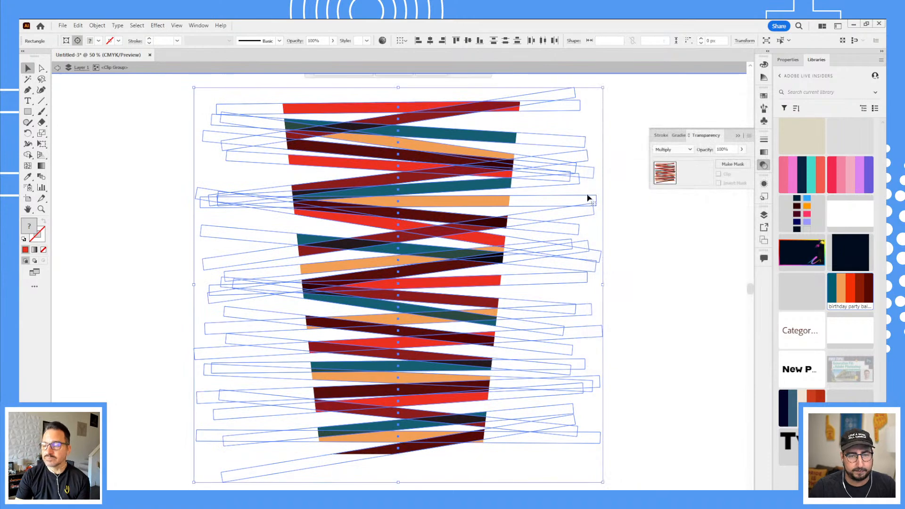
left_click(650, 239)
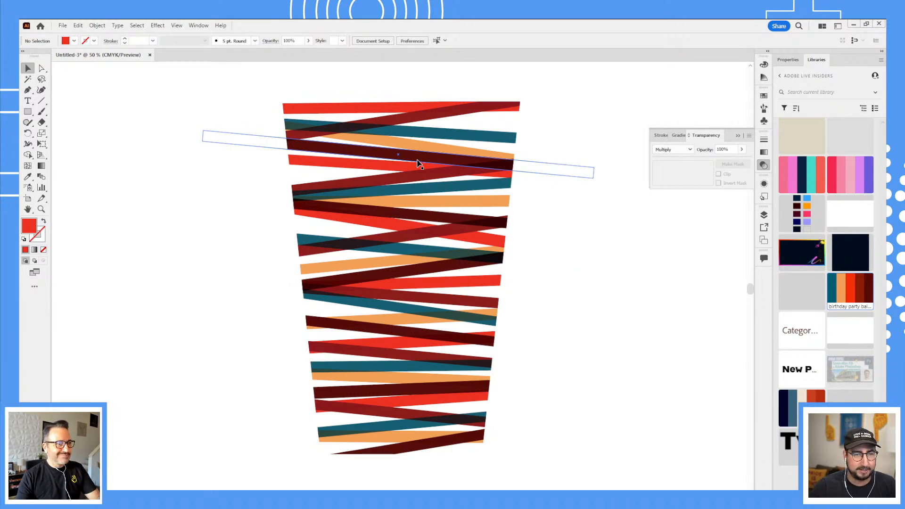
- Isolate the clip group, select all its stripes, and try pasting a copy of them directly in front
double_click(418, 164)
left_click(420, 159)
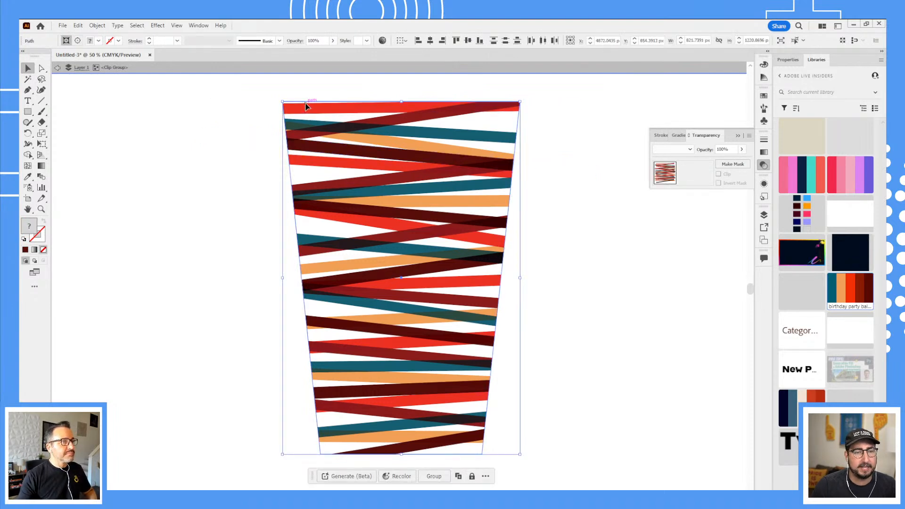
key("ctrl+a")
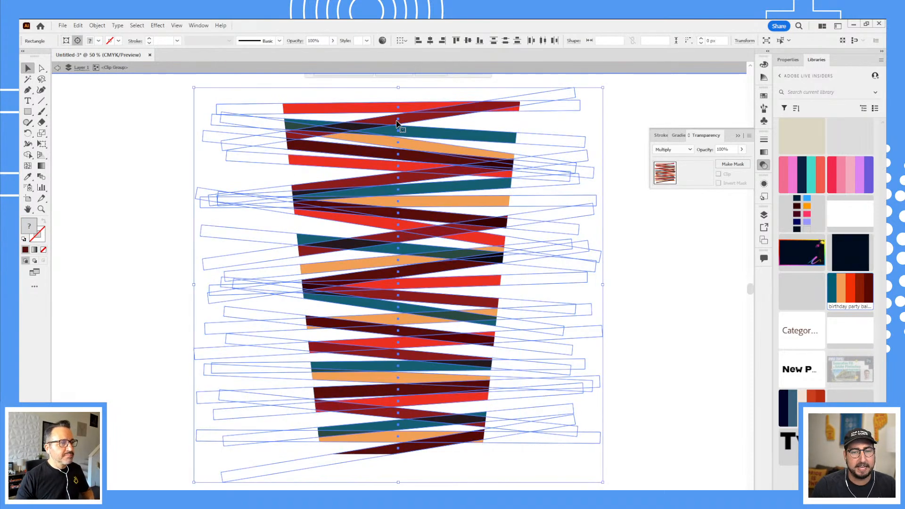
key("ctrl+c")
key("ctrl+f")
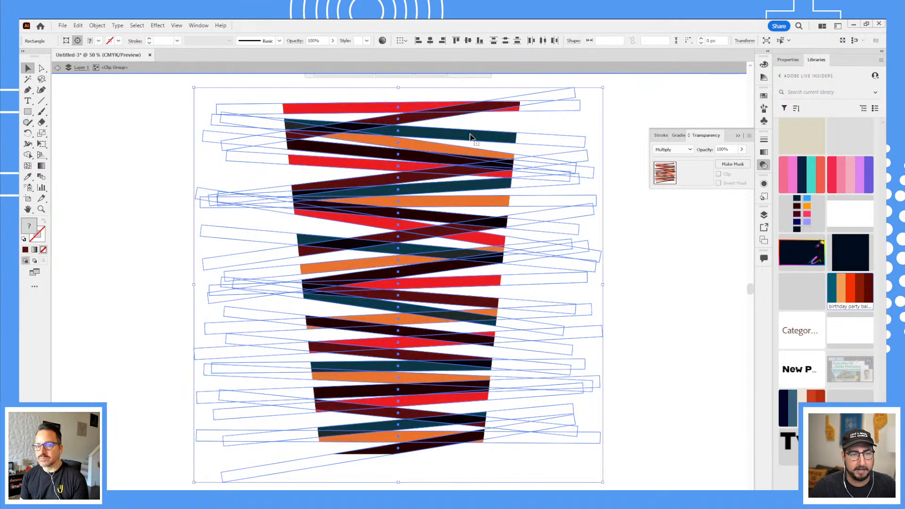
- Try a random Transform Each on the copied stripes with 80% scale and 20° rotation, then abandon it and discard the copies
left_click(98, 26)
mouse_move(107, 37)
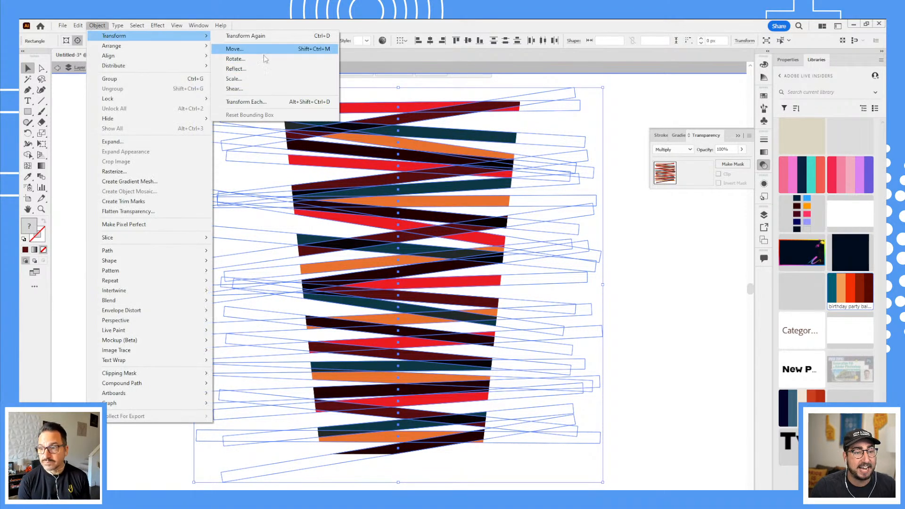
left_click(271, 102)
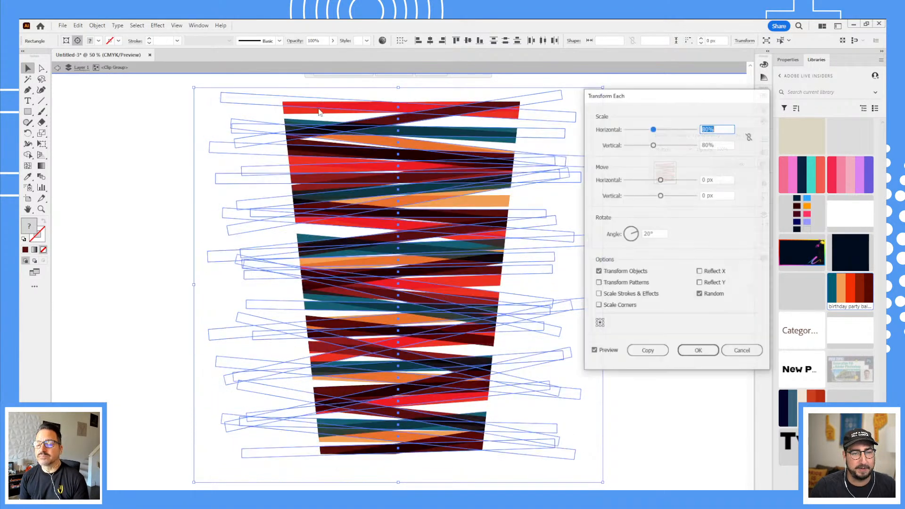
left_click(710, 294)
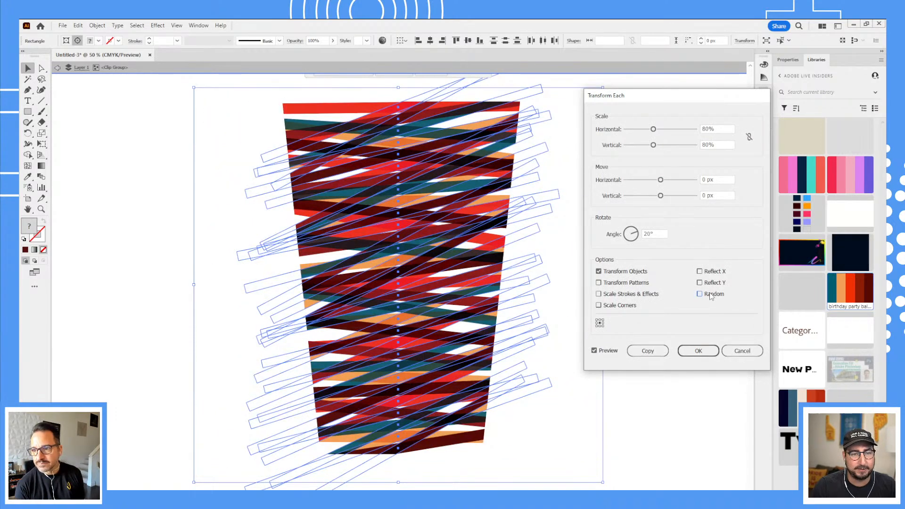
left_click(711, 296)
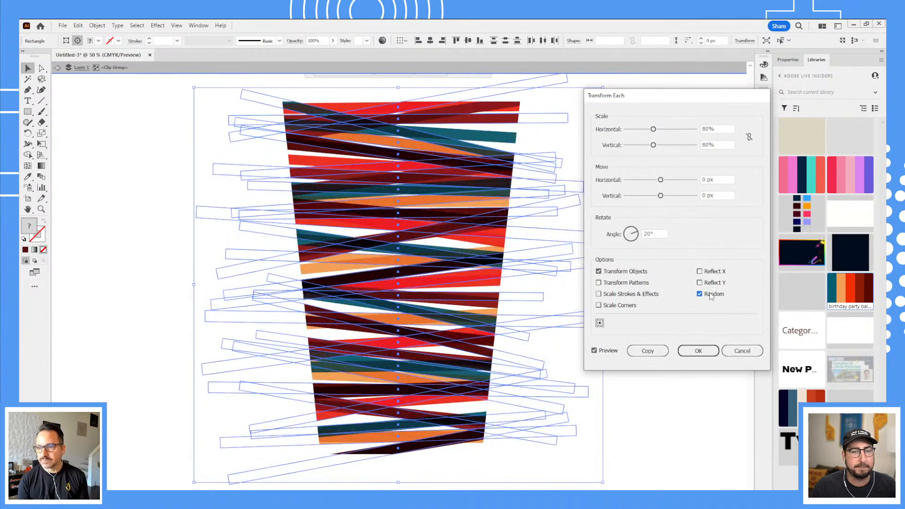
left_click(742, 351)
left_click(600, 253)
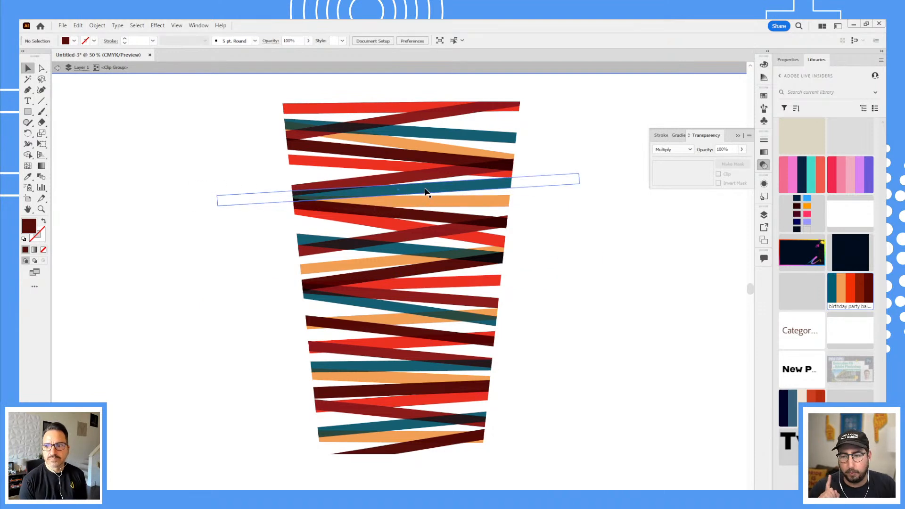
- Leave isolation mode and select the whole clip group of stripes
left_click_drag(425, 188, 440, 299)
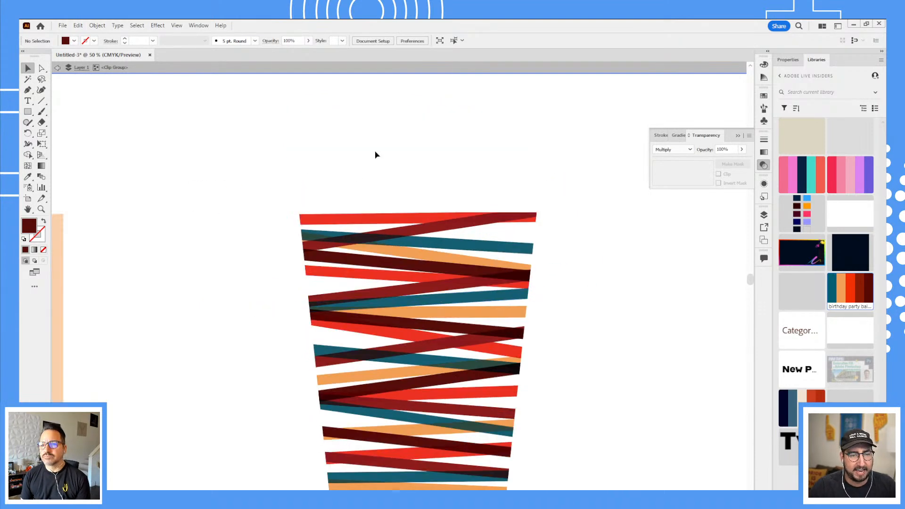
left_click_drag(383, 157, 343, 105)
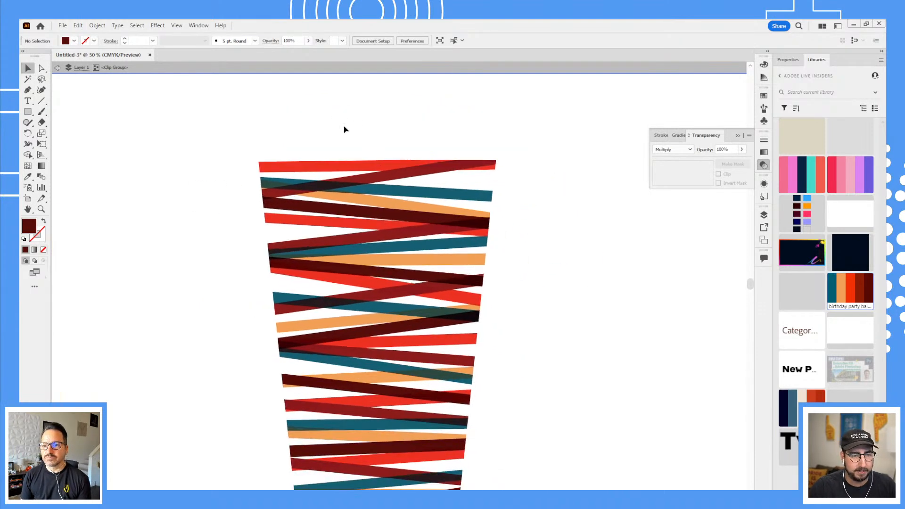
double_click(292, 118)
left_click(297, 162)
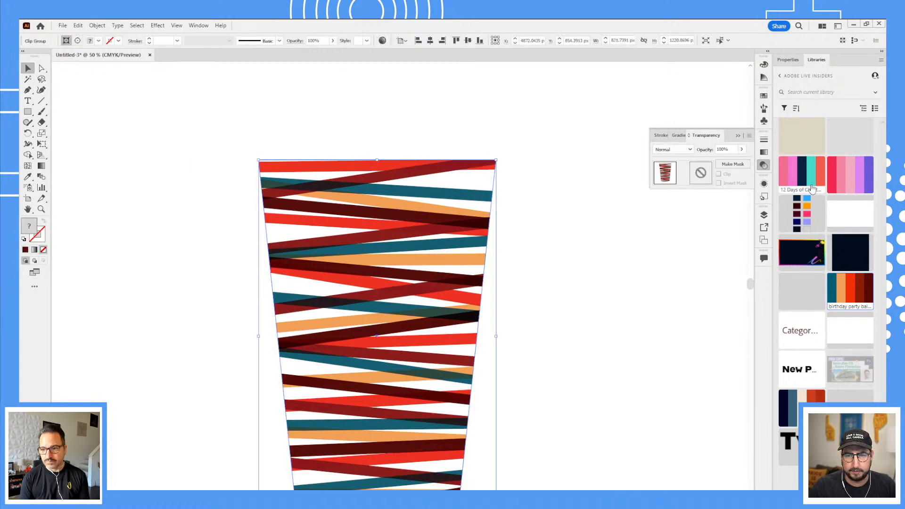
- Try filling the entire clip group with the orange from the library colour theme, and undo the fill
left_click(841, 285)
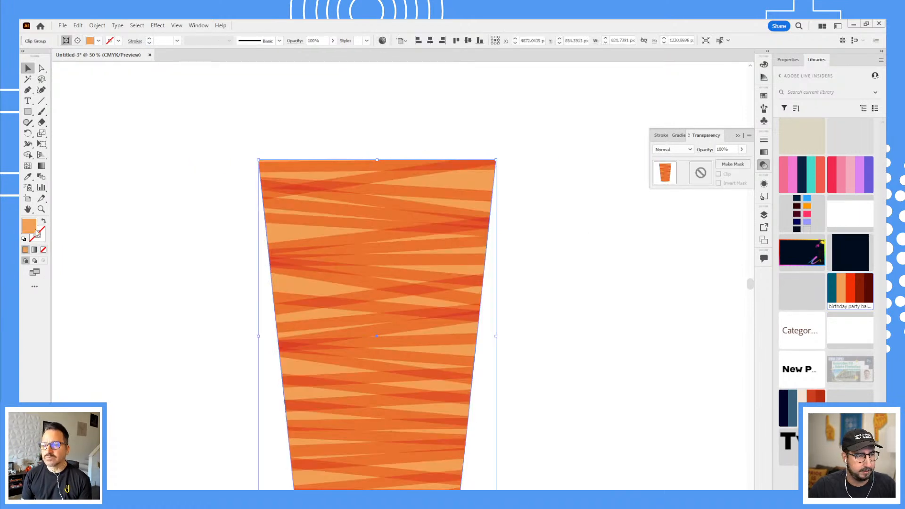
key("ctrl+z")
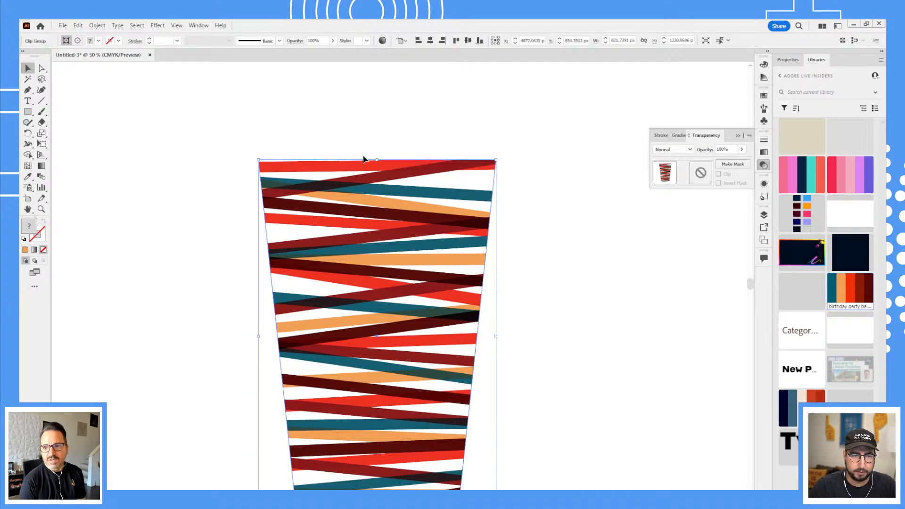
- Try releasing the clipping mask on the striped clip group, and undo the release
key("ctrl")
right_click(364, 159)
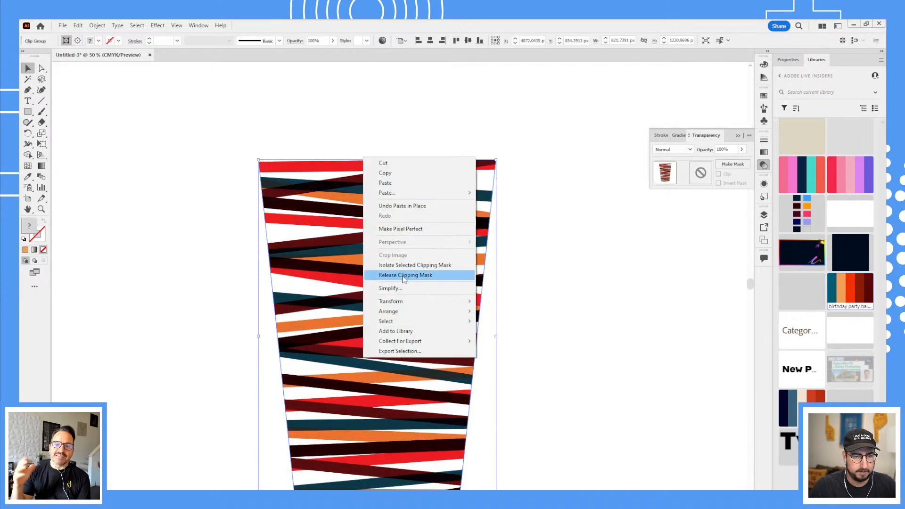
left_click(415, 276)
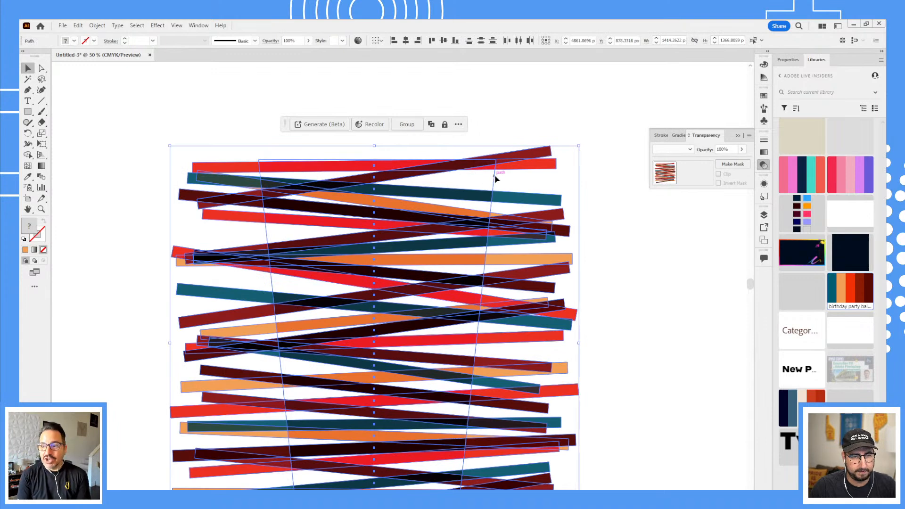
key("ctrl+z")
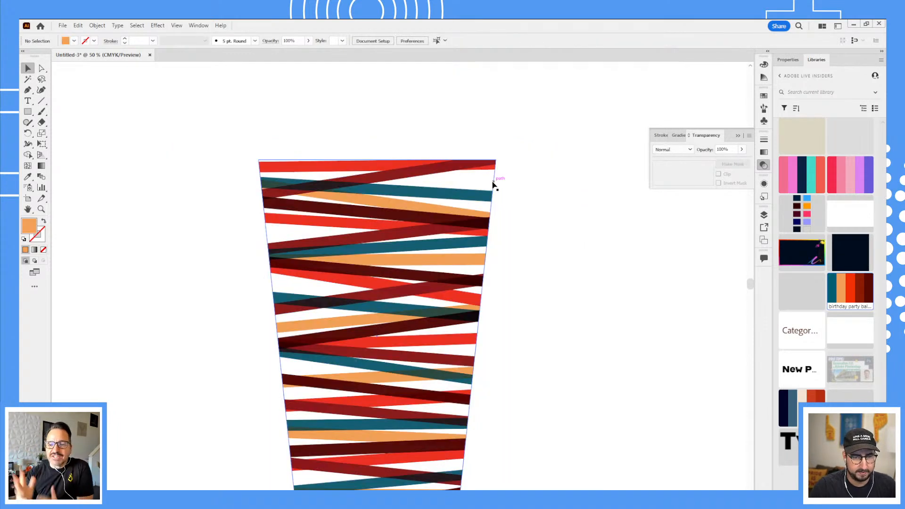
- Select the unfilled tapered path over the stripes and fill it with a very pale cream tint of the theme orange
left_click(494, 179)
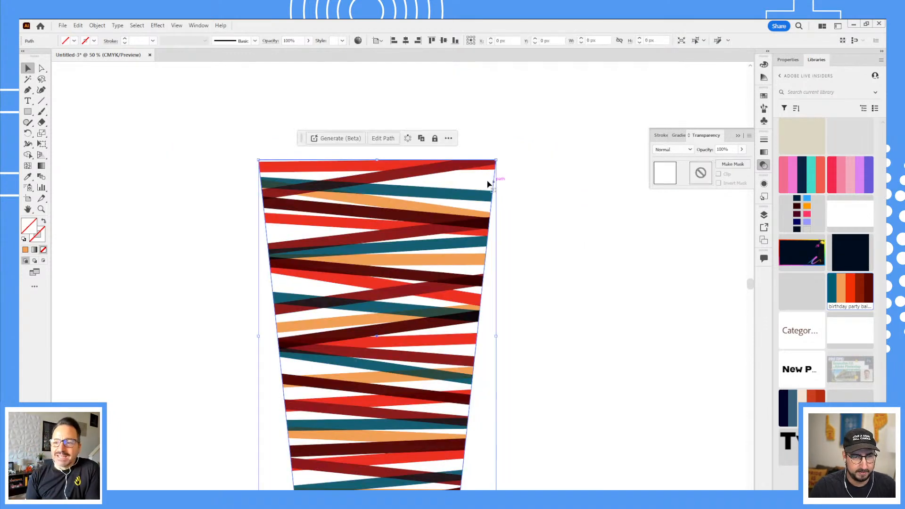
left_click(842, 287)
double_click(27, 229)
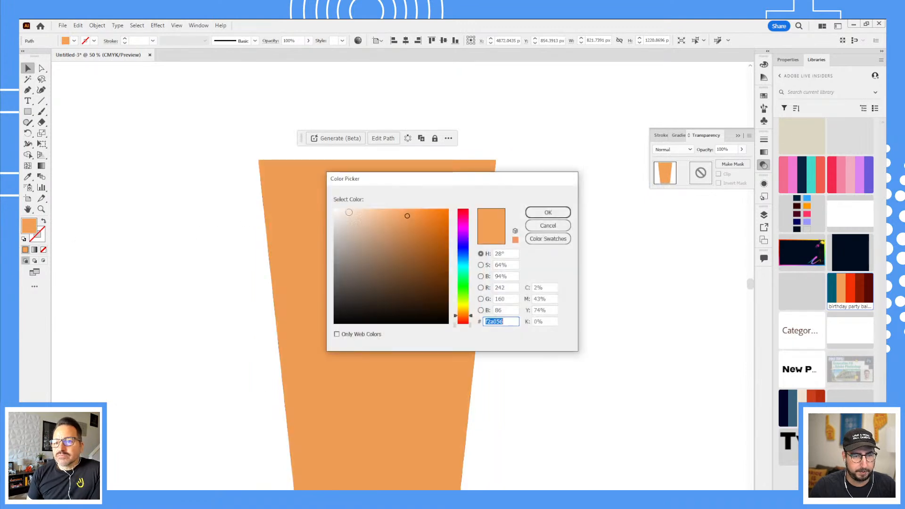
left_click(345, 209)
left_click(547, 212)
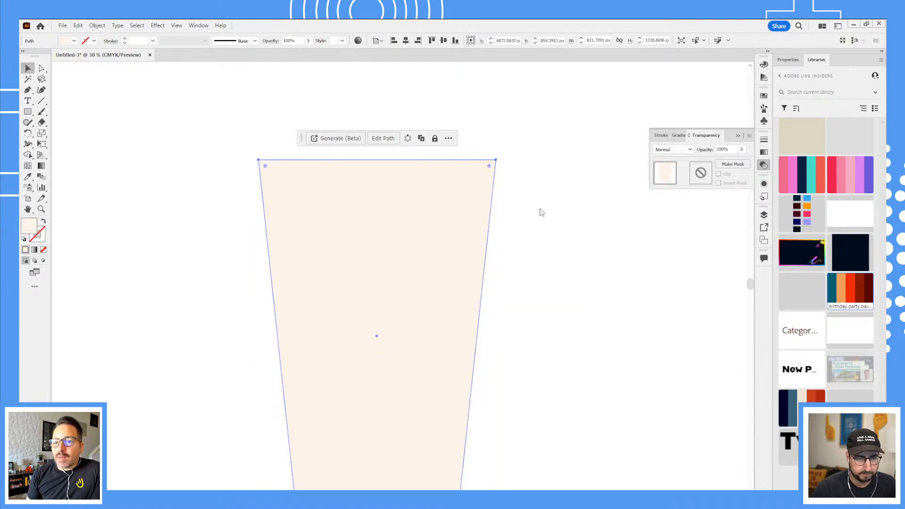
- Send the cream tapered shape to the back, behind the clipped stripes, and deselect it
key("ctrl+shift+p")
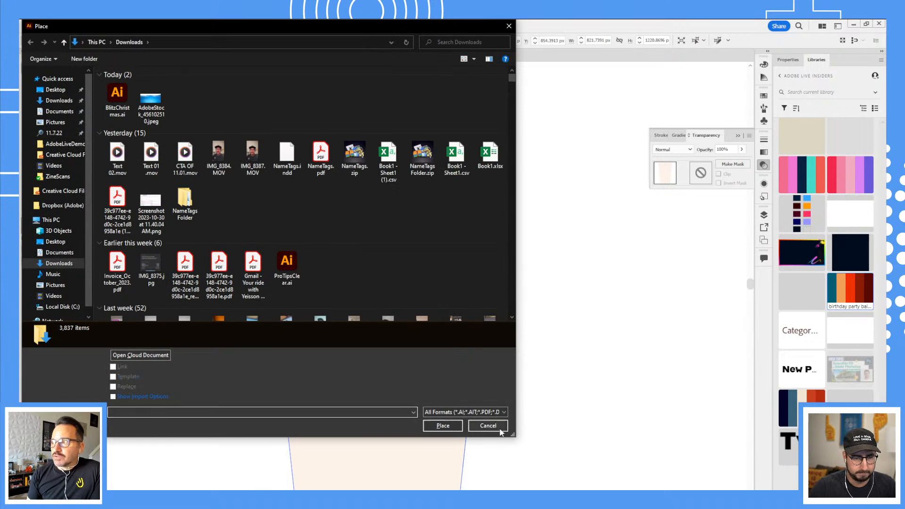
left_click(498, 427)
key("ctrl+shift+[")
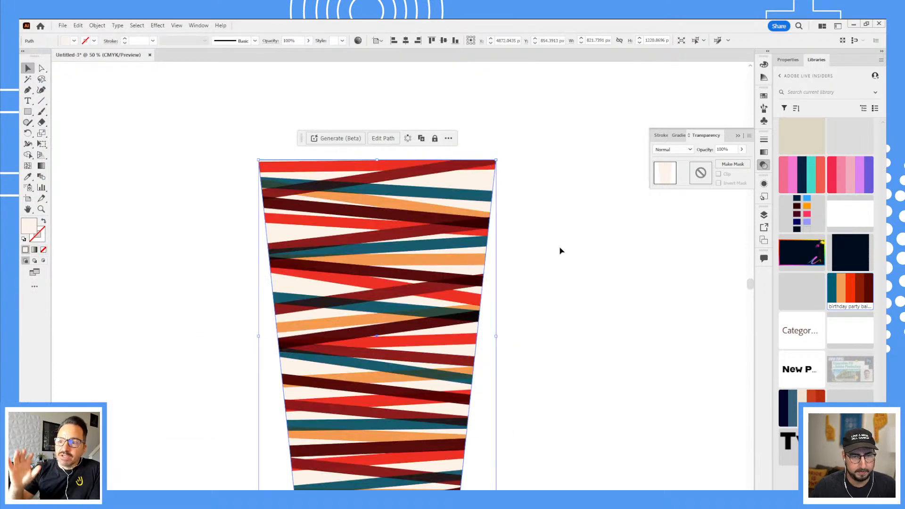
left_click(560, 251)
left_click_drag(511, 156, 505, 126)
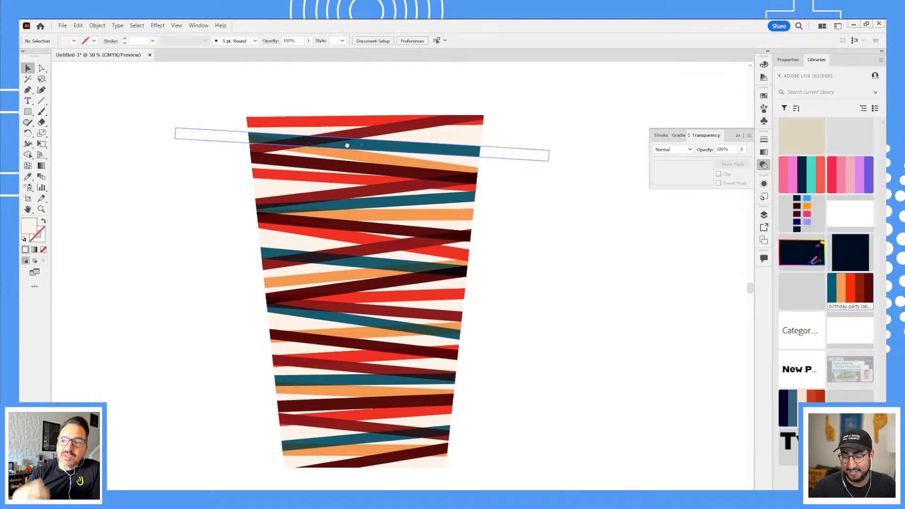
left_click_drag(348, 145, 337, 155)
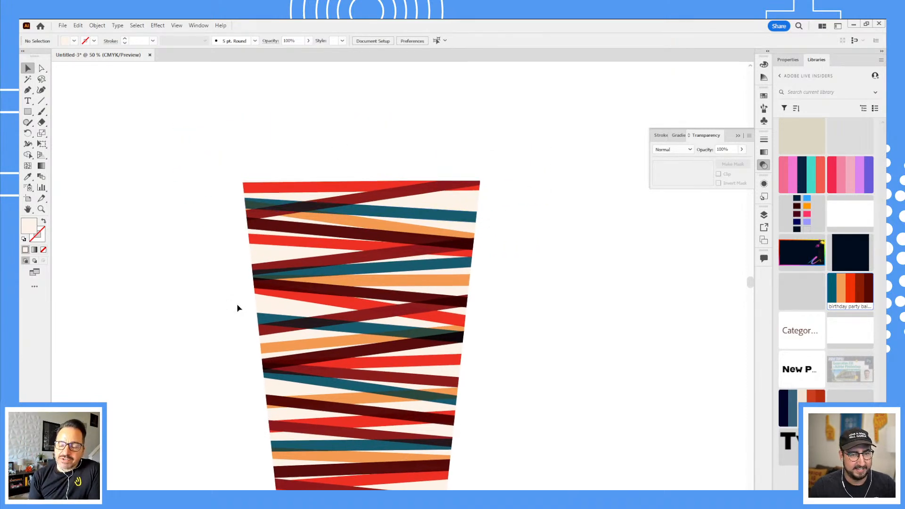
- Isolate the radial repeat in the navy firework artwork down to one ray's group, copy its four-pointed star, and leave isolation mode
key("z")
left_click(286, 302, "alt")
left_click(286, 302, "alt")
left_click_drag(222, 291, 525, 259)
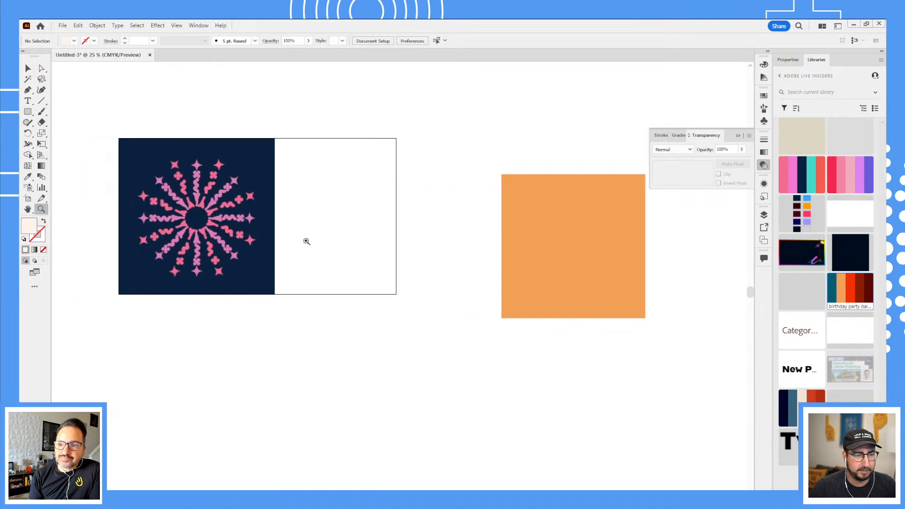
left_click(283, 215)
left_click(362, 213)
key("v")
double_click(285, 282)
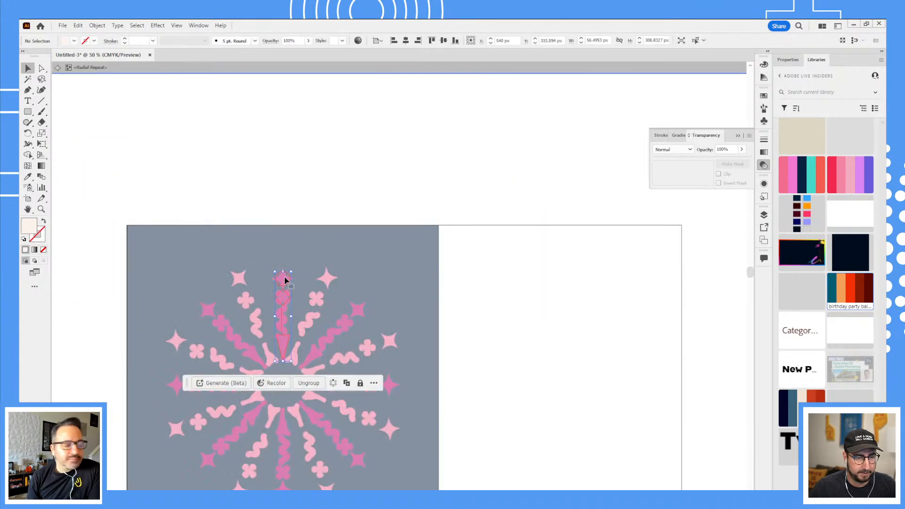
double_click(284, 280)
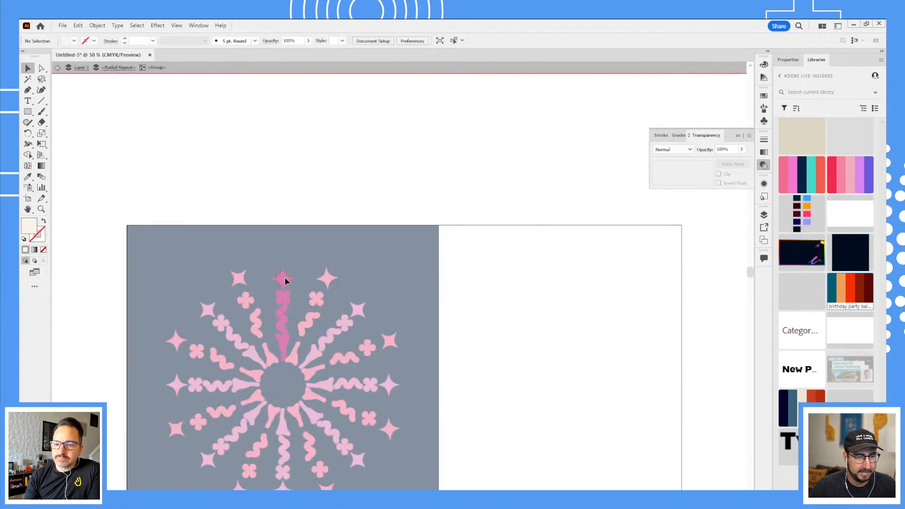
double_click(473, 201)
- Paste the star between the orange square and the striped tapered shape, and recolour it white by sampling the blank canvas
left_click_drag(516, 299, 311, 298)
left_click_drag(565, 311, 330, 274)
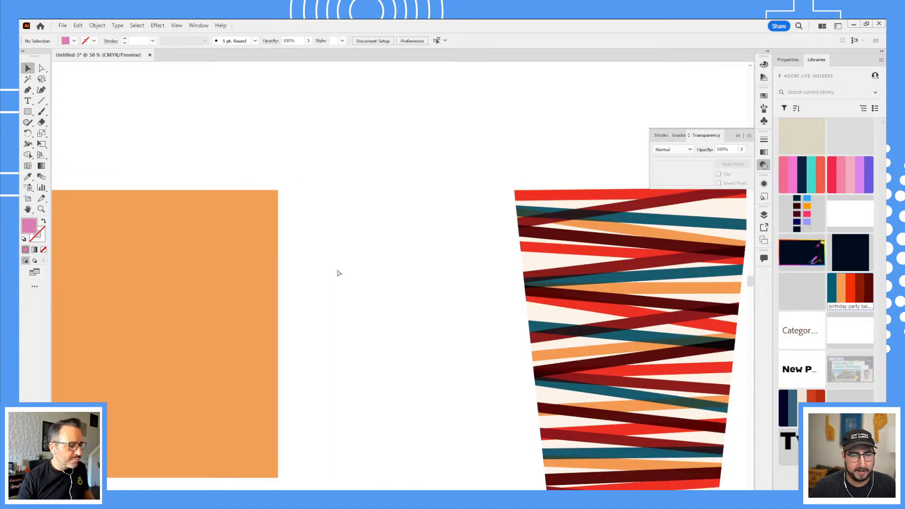
key("ctrl+v")
left_click_drag(455, 243, 328, 196)
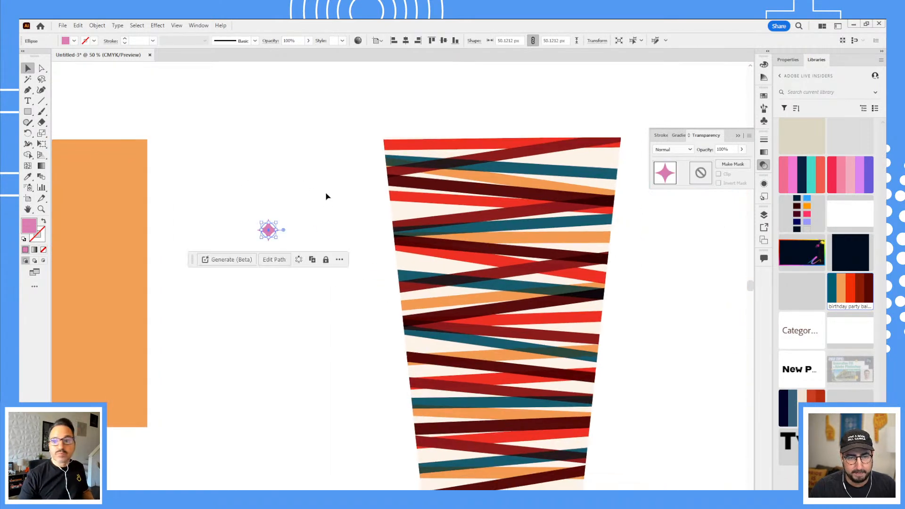
key("i")
left_click(264, 207)
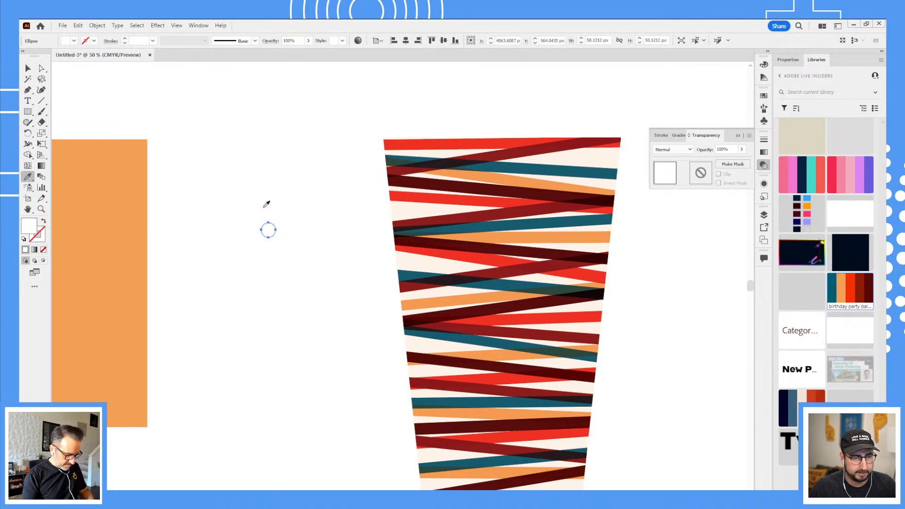
- Create a new scatter brush from the white star with random size ranging from 68% to 100%
left_click(255, 41)
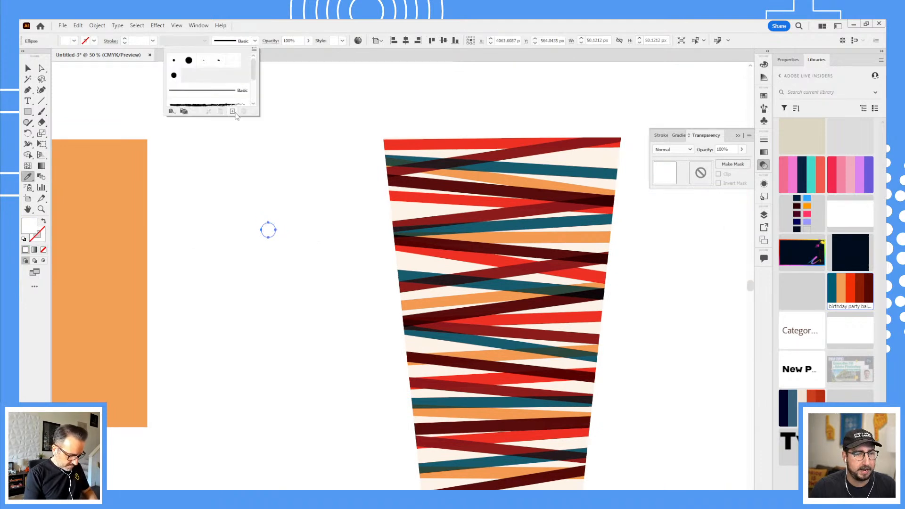
left_click(232, 111)
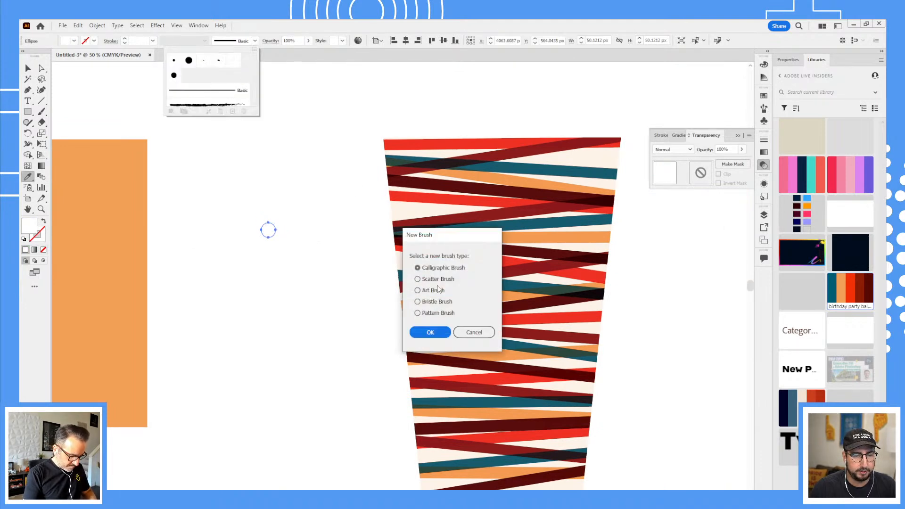
left_click(440, 279)
left_click(433, 331)
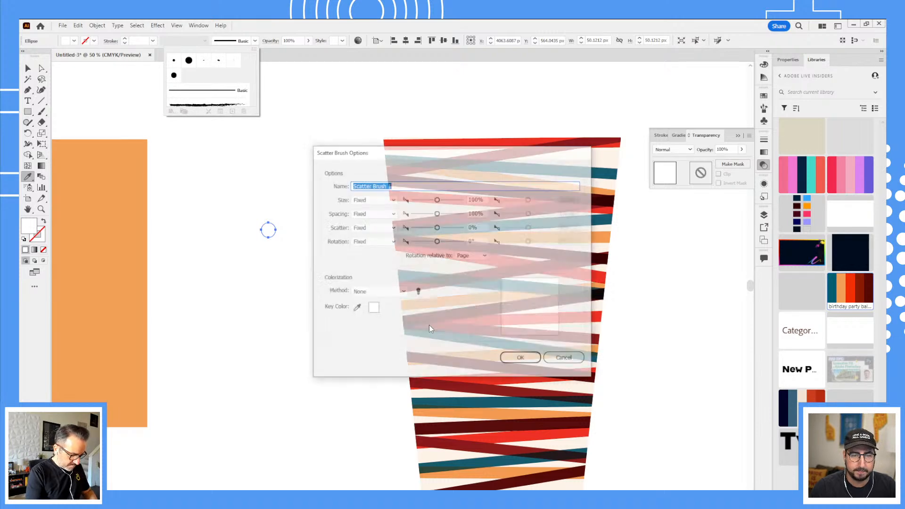
left_click(377, 201)
left_click(372, 210)
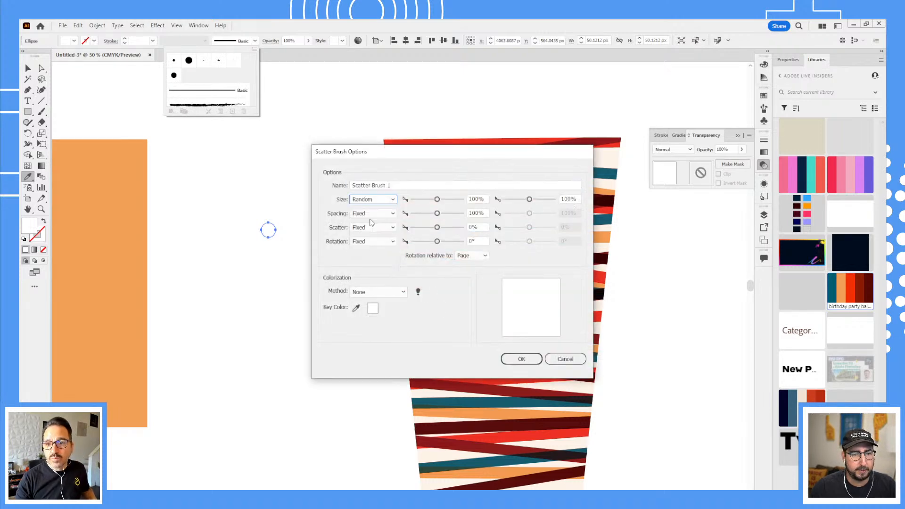
left_click(429, 199)
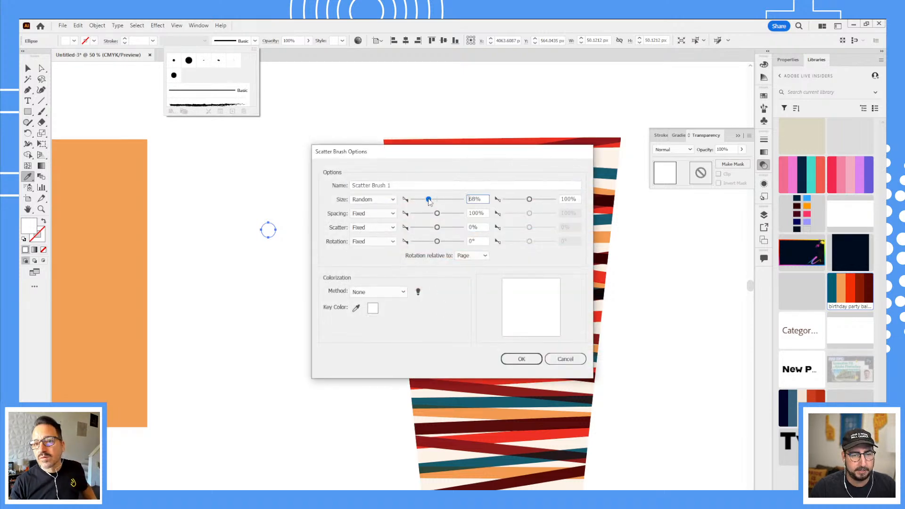
- Set the brush's spacing to random from 68% to 250% and its scatter to random from -222% to 111%
left_click(385, 215)
left_click(370, 232)
left_click(428, 213)
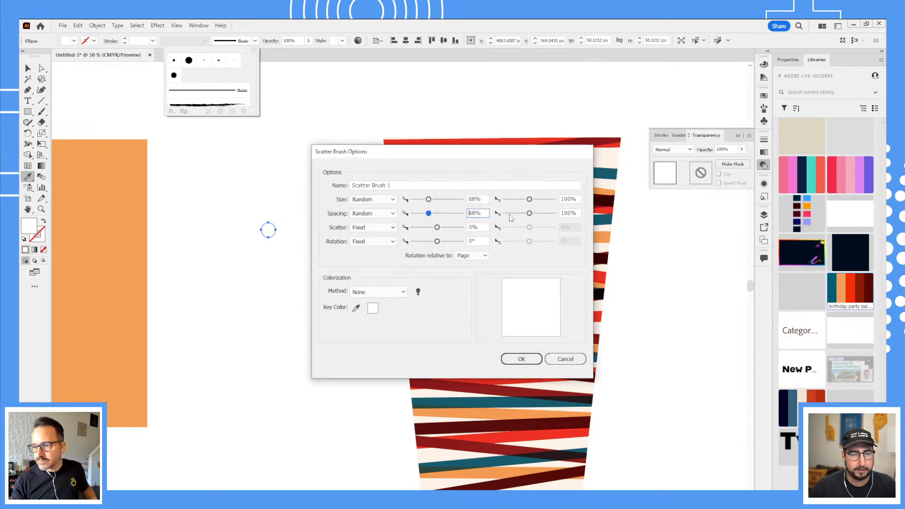
left_click(533, 213)
left_click(383, 231)
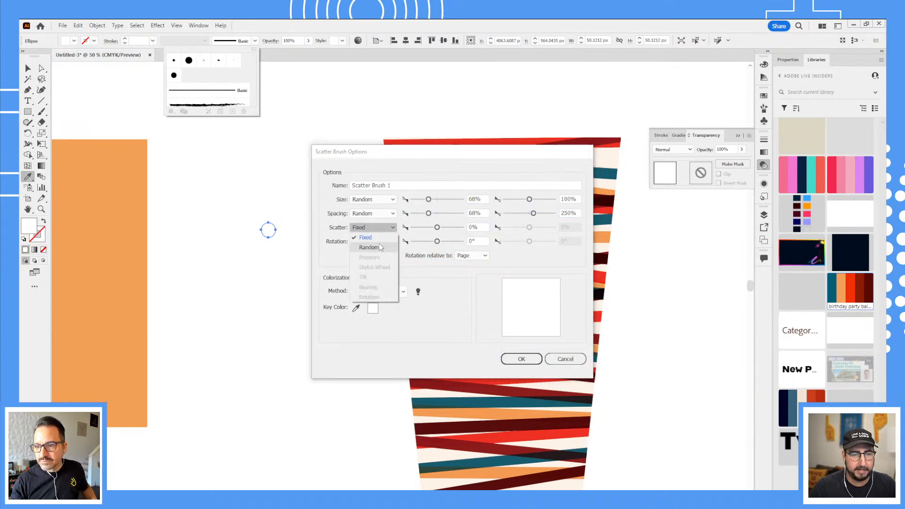
left_click(381, 246)
left_click(432, 227)
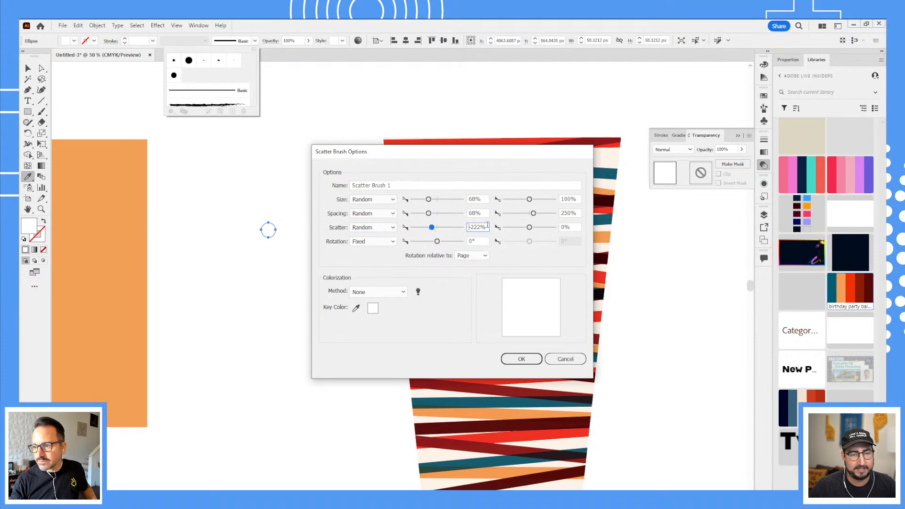
left_click(532, 228)
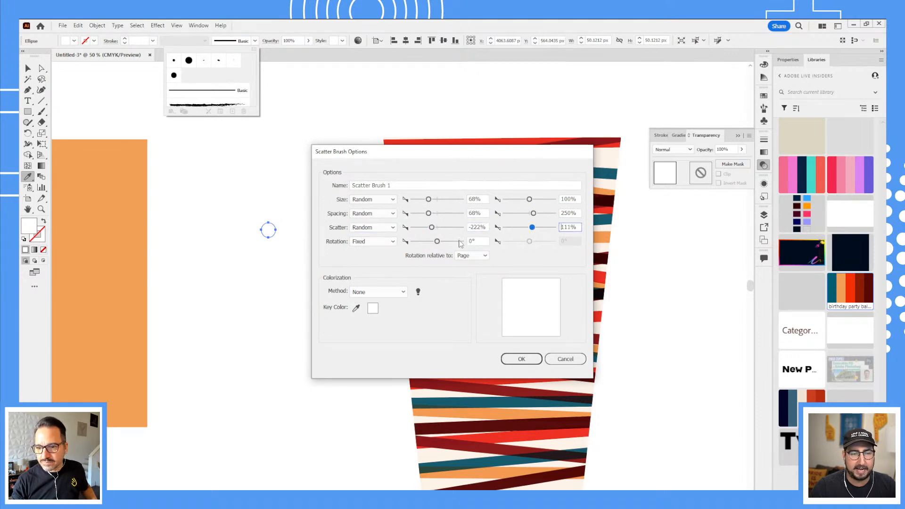
- Set the brush's rotation to random from -180° to 180° and save the scatter brush
left_click(382, 241)
left_click(379, 263)
left_click_drag(437, 241, 390, 245)
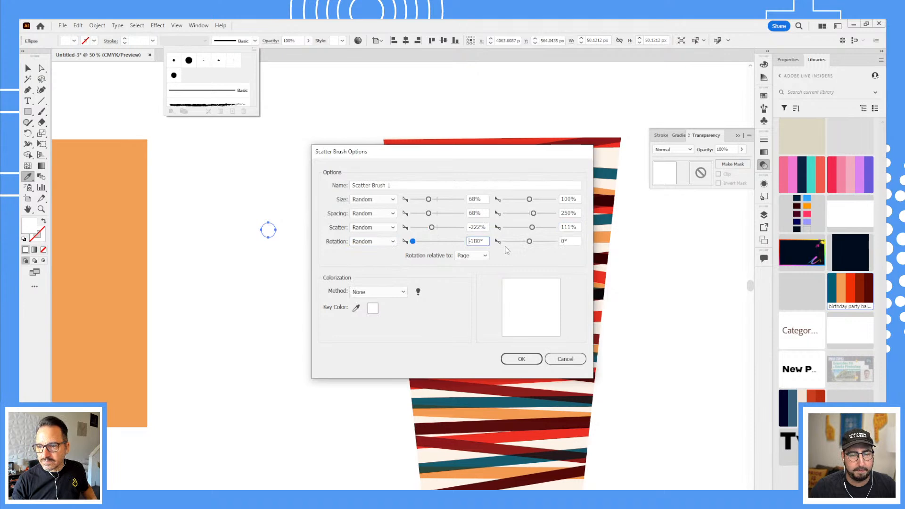
left_click_drag(529, 241, 612, 243)
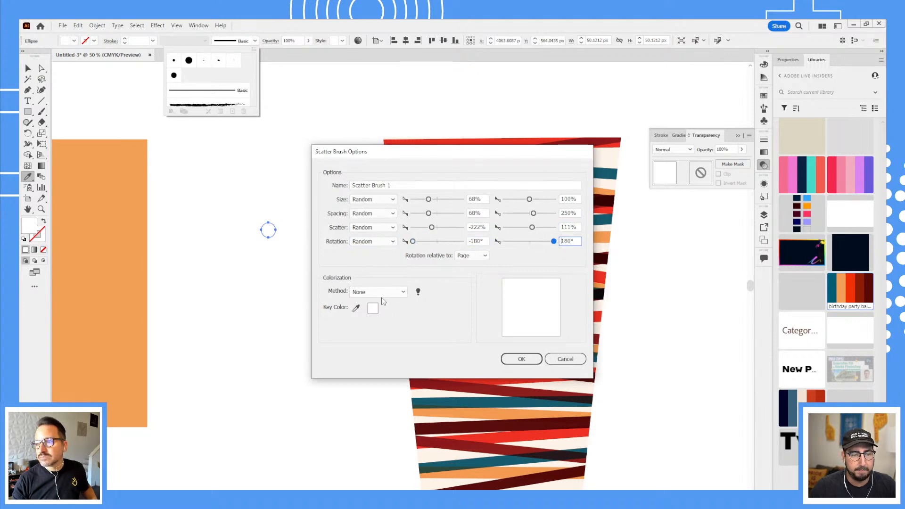
left_click(537, 359)
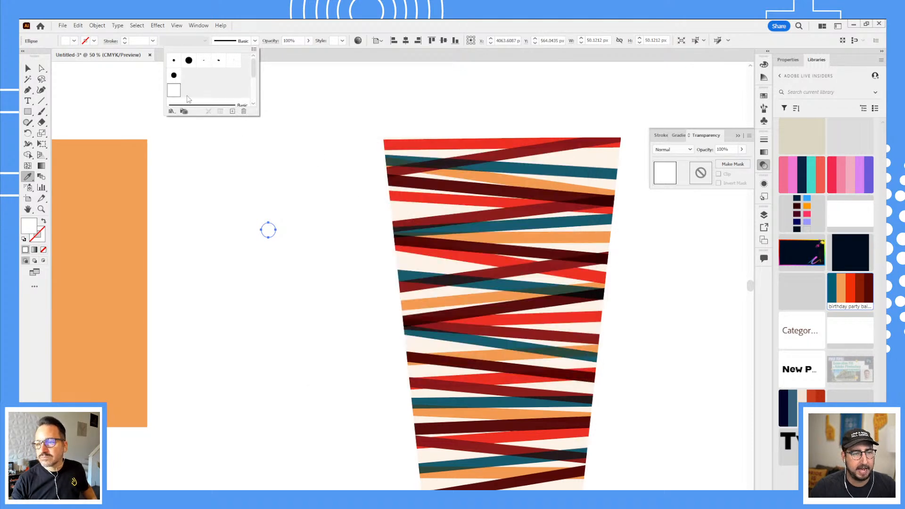
- Isolate the striped clip group and paint a winding stroke of white stars from its upper edge past its base with the scatter brush
left_click_drag(339, 277, 301, 251)
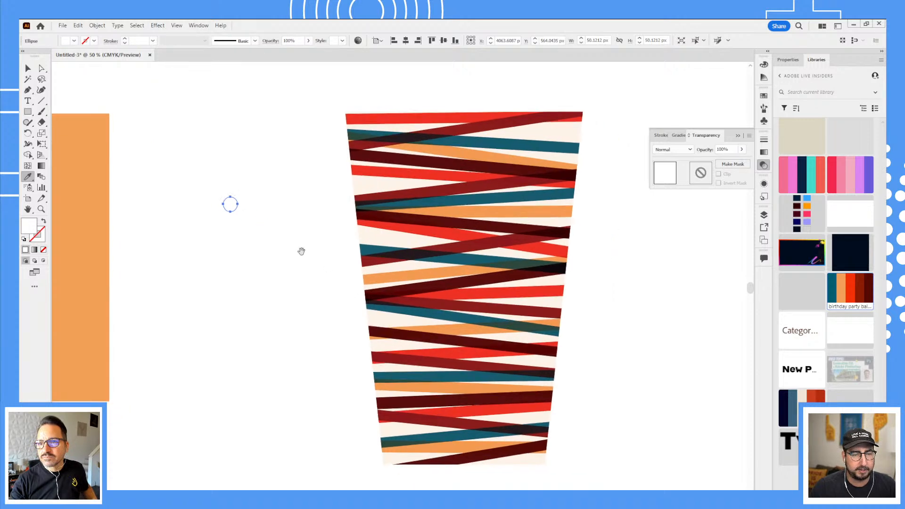
key("b")
key("x")
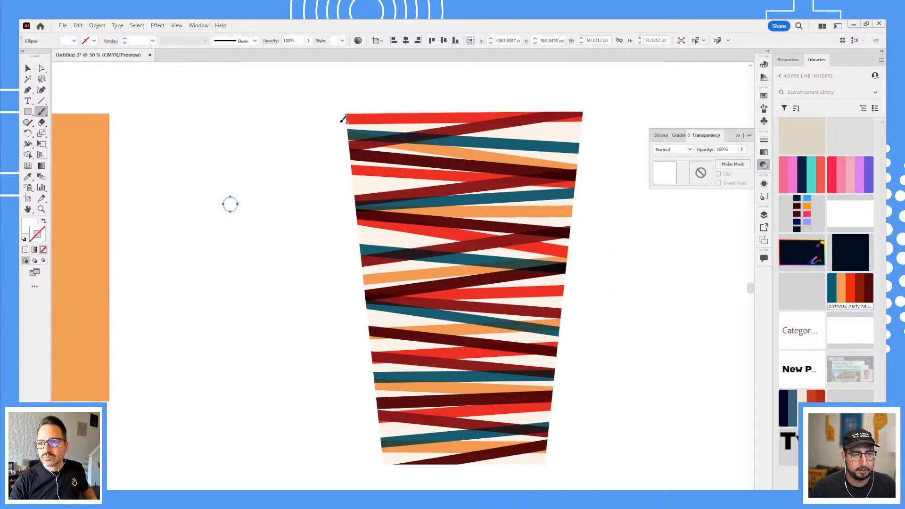
key("v")
double_click(386, 141)
key("b")
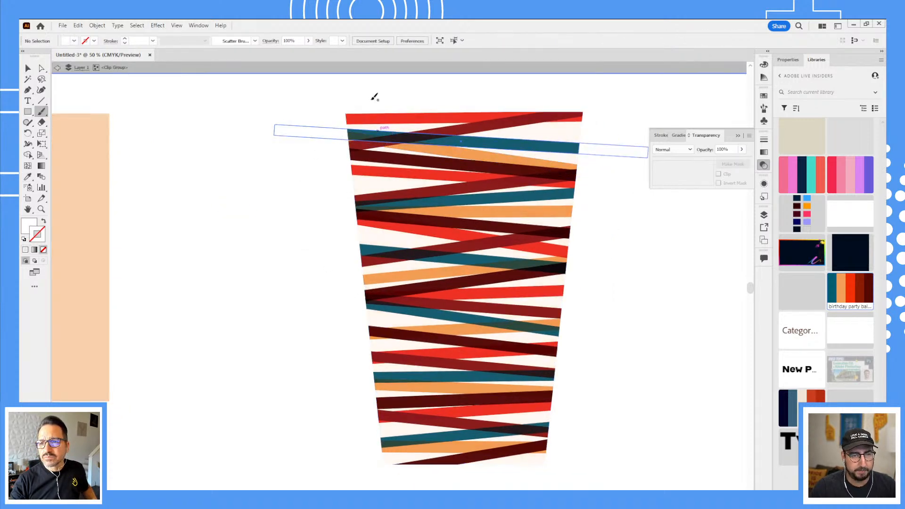
mouse_move(355, 180)
left_mouse_down()
mouse_move(476, 133)
mouse_move(568, 138)
left_mouse_up()
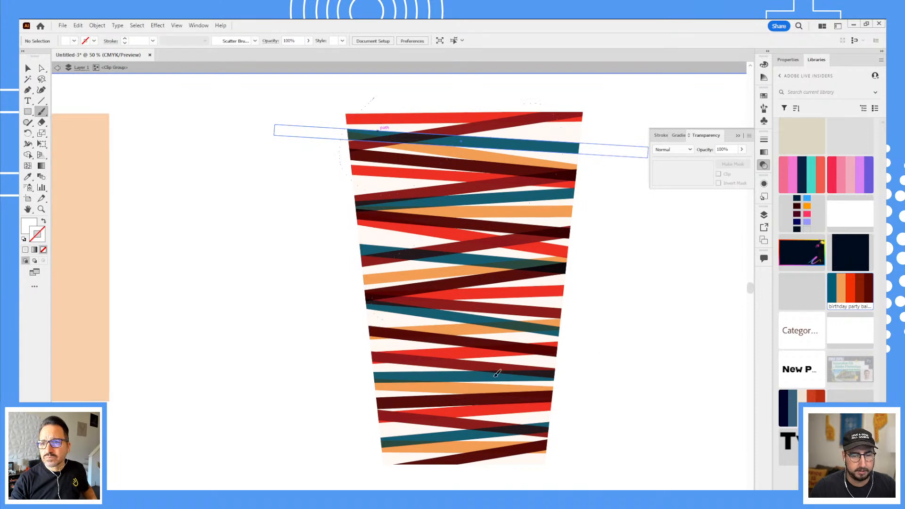
left_click_drag(497, 373, 500, 377)
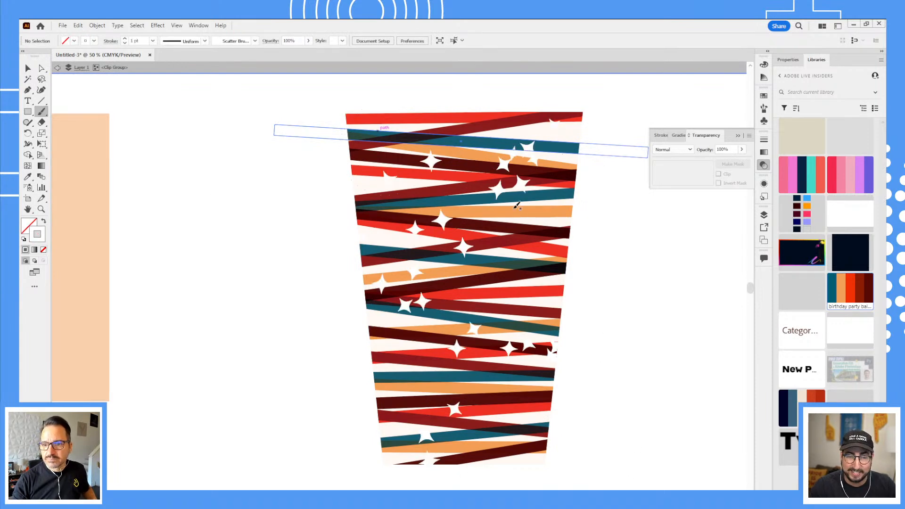
- Select the winding star stroke by its path in outline view, and return to the preview
key("v")
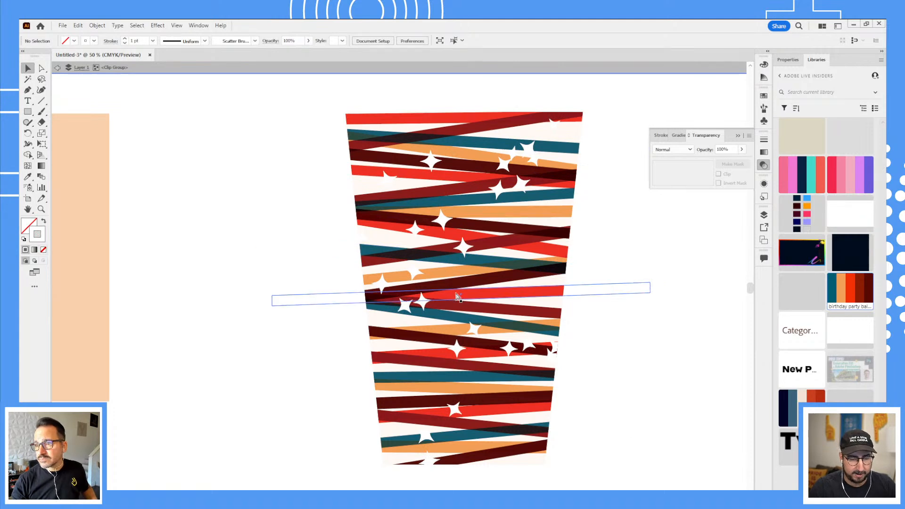
key("ctrl+y")
left_click(364, 193)
key("ctrl+y")
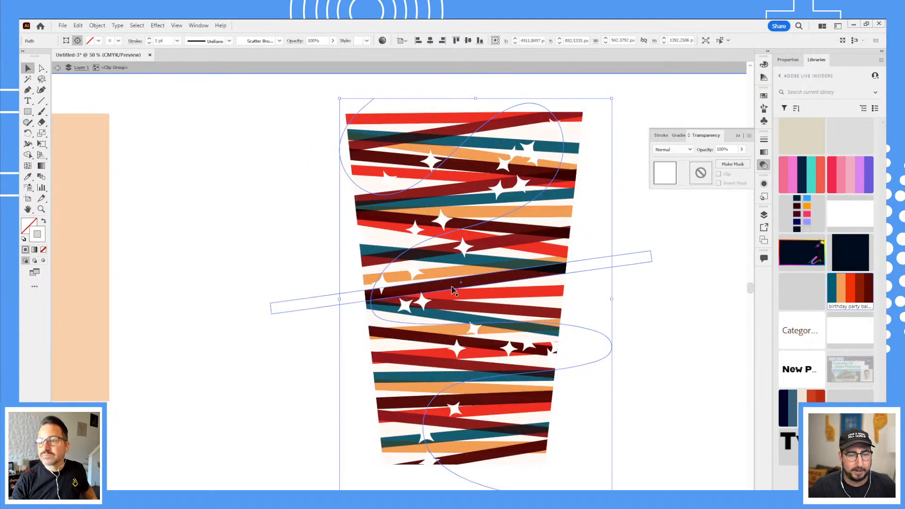
- Open the scatter brush options of the selected star stroke, turn on the preview and set random spacing from 167% to 317%
left_click(229, 41)
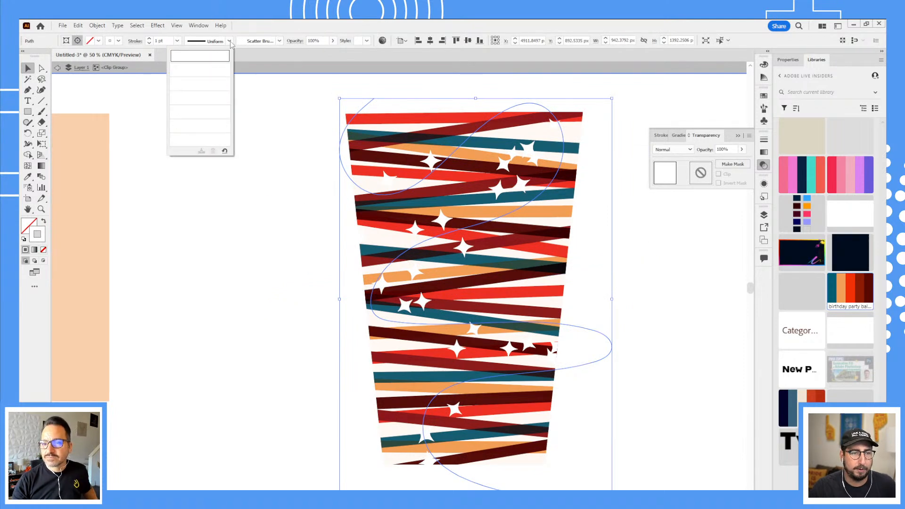
left_click(280, 41)
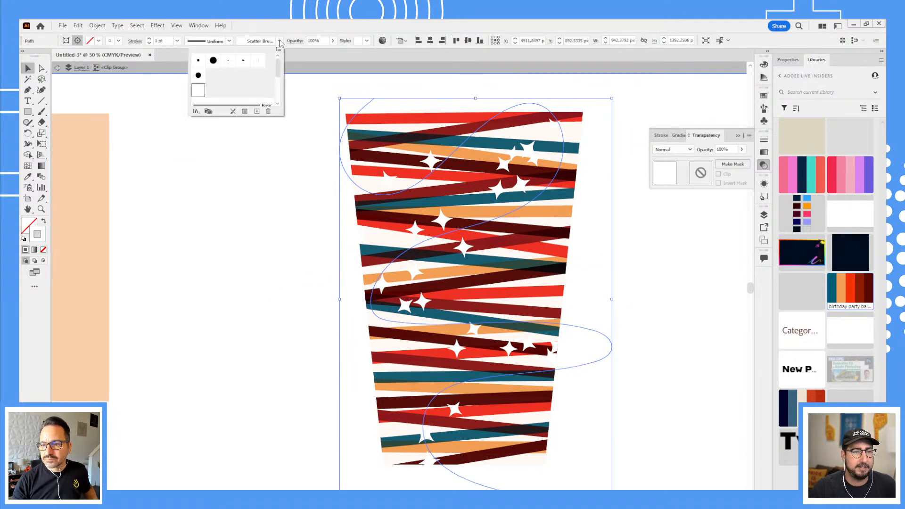
left_click(244, 111)
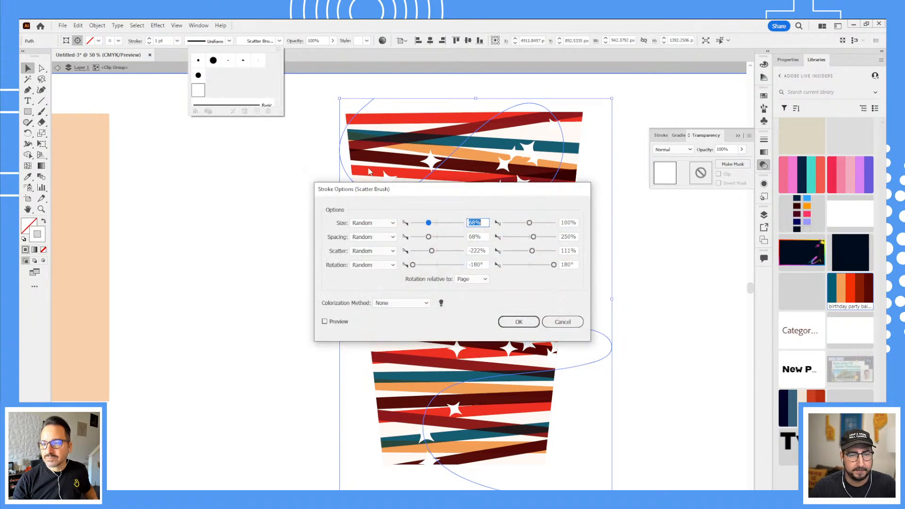
left_click_drag(406, 189, 184, 243)
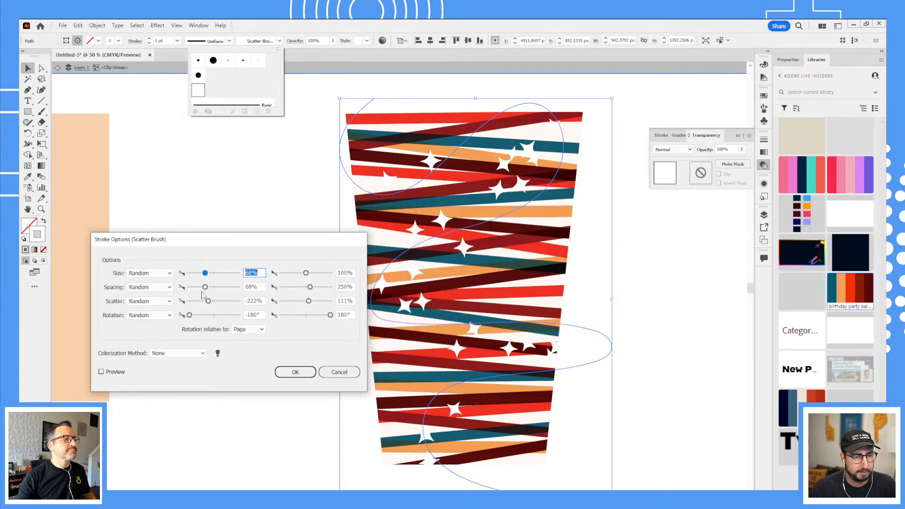
left_click(216, 287)
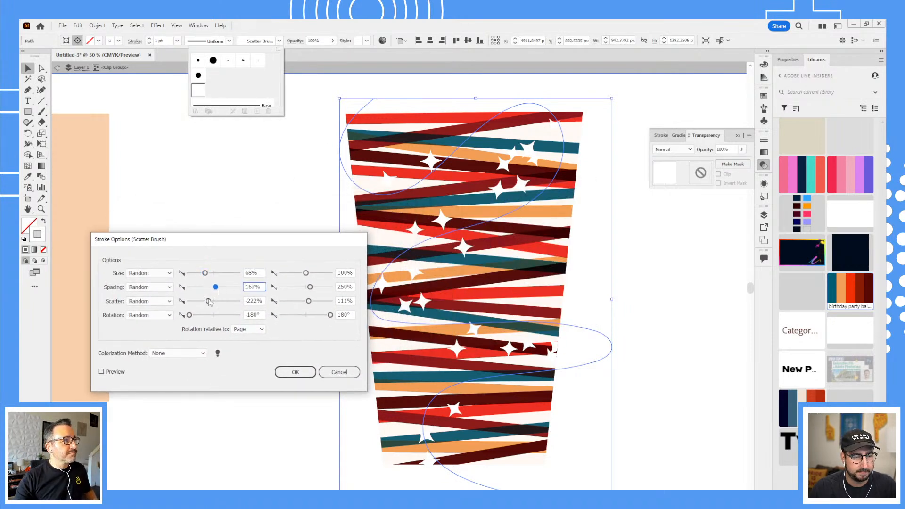
left_click(120, 373)
left_click(315, 287)
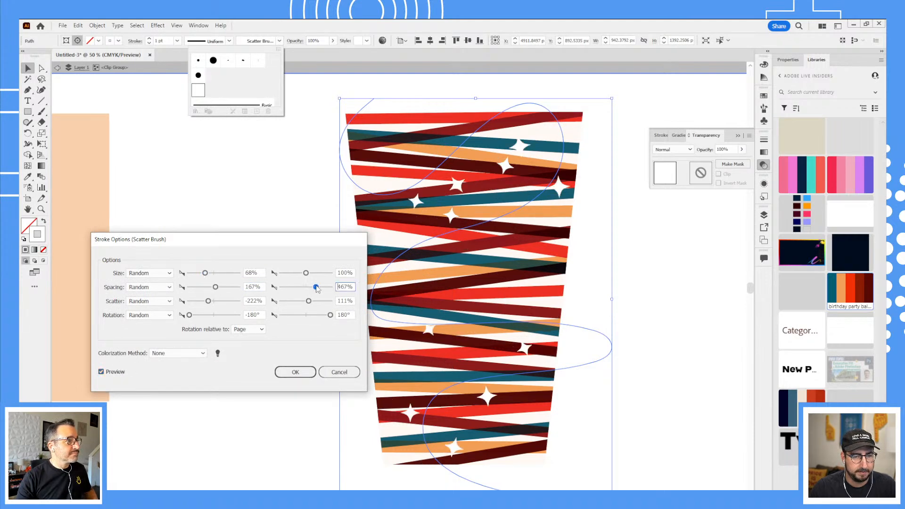
left_click_drag(316, 287, 311, 287)
left_click(216, 288)
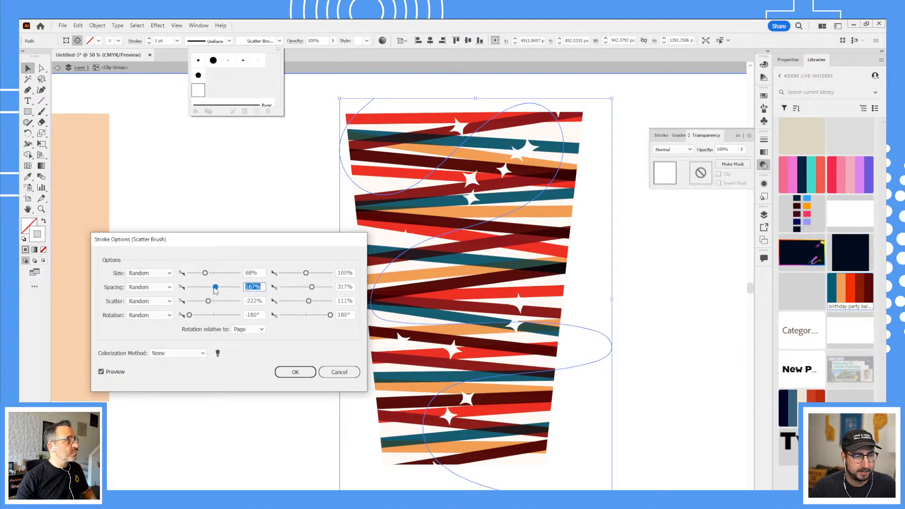
- Set the star stroke's scatter to random from -55% to 167%
left_click(208, 301)
left_click_drag(209, 301, 212, 301)
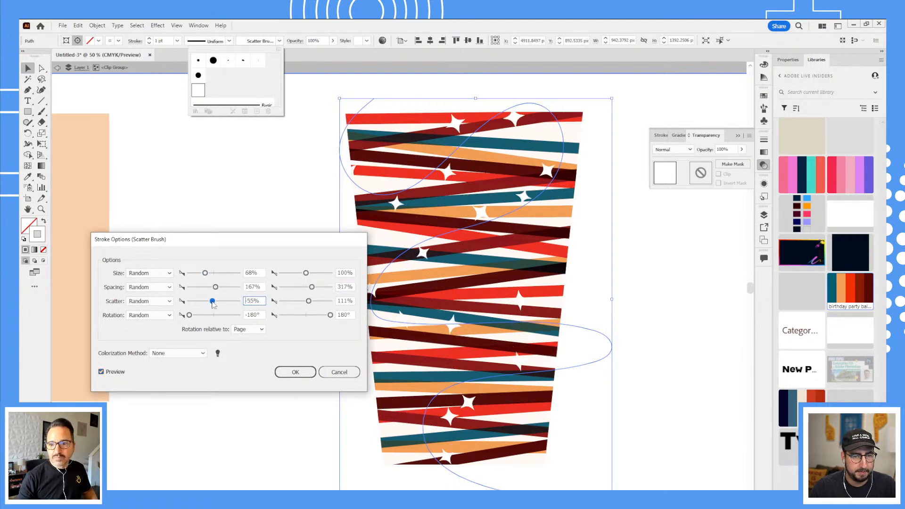
left_click(309, 302)
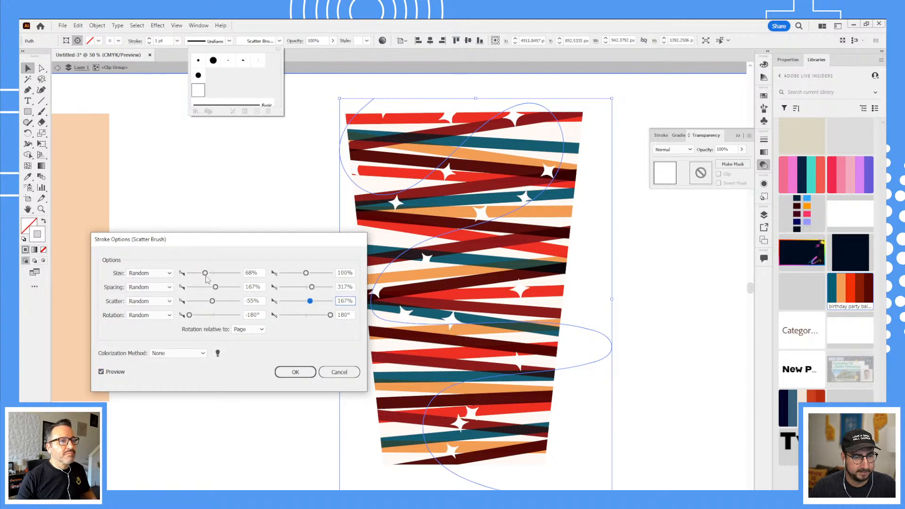
- Set the star size to random from 51% to 150%, apply the stroke options and leave the clip group's isolation
left_click_drag(206, 273, 202, 274)
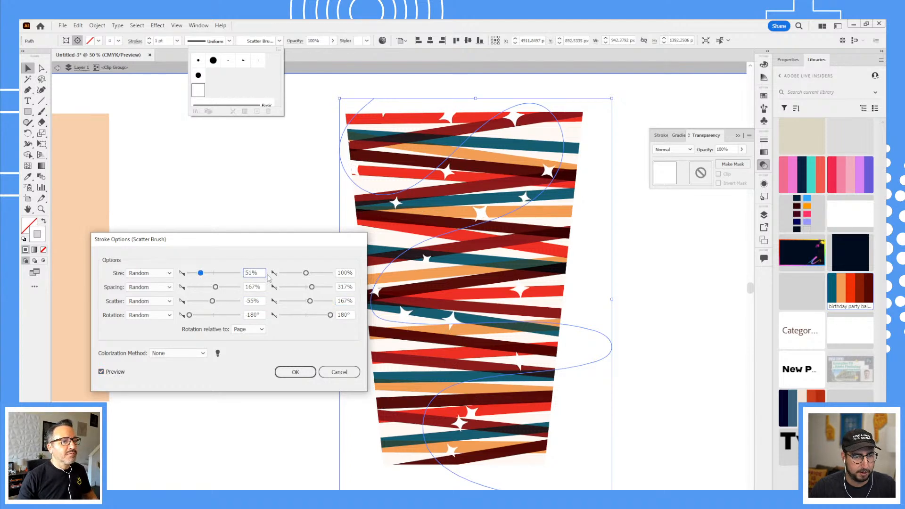
left_click_drag(306, 273, 307, 274)
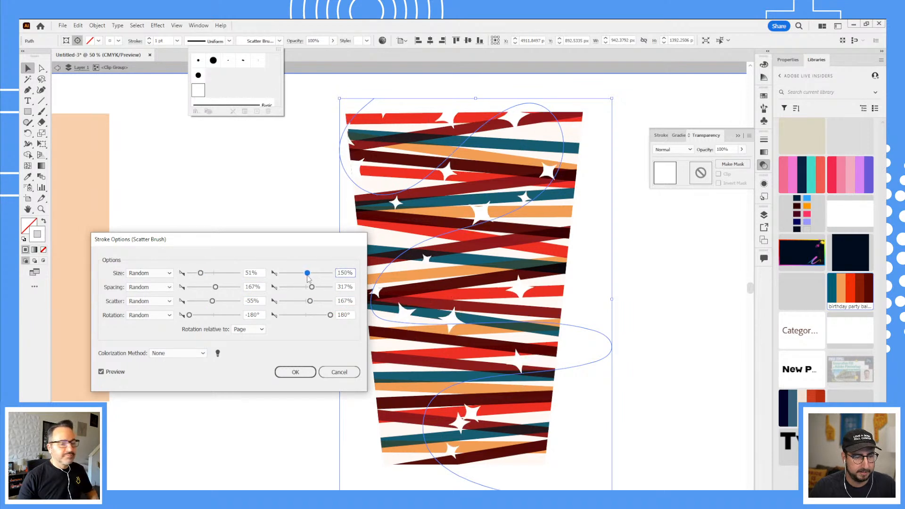
left_click(295, 372)
left_click(687, 265)
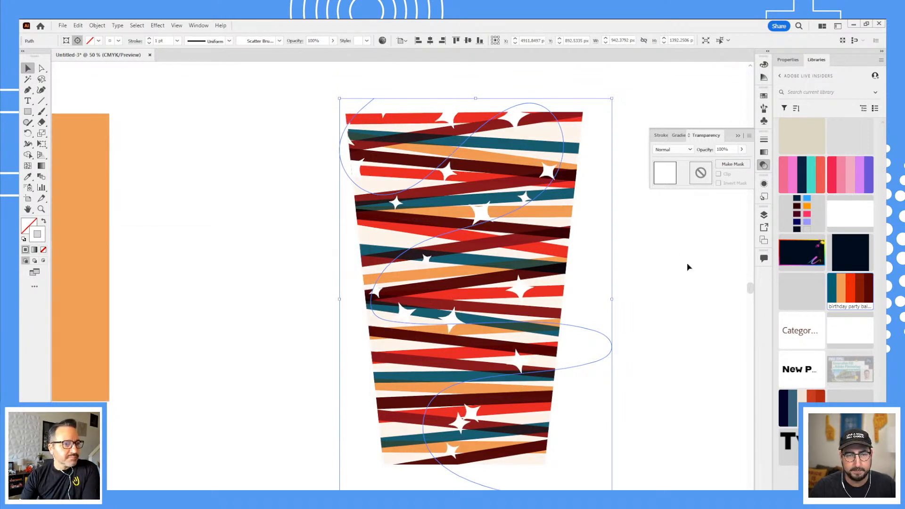
- Duplicate the star-decorated striped artwork beside the original
key("space")
left_click_drag(632, 345, 546, 341)
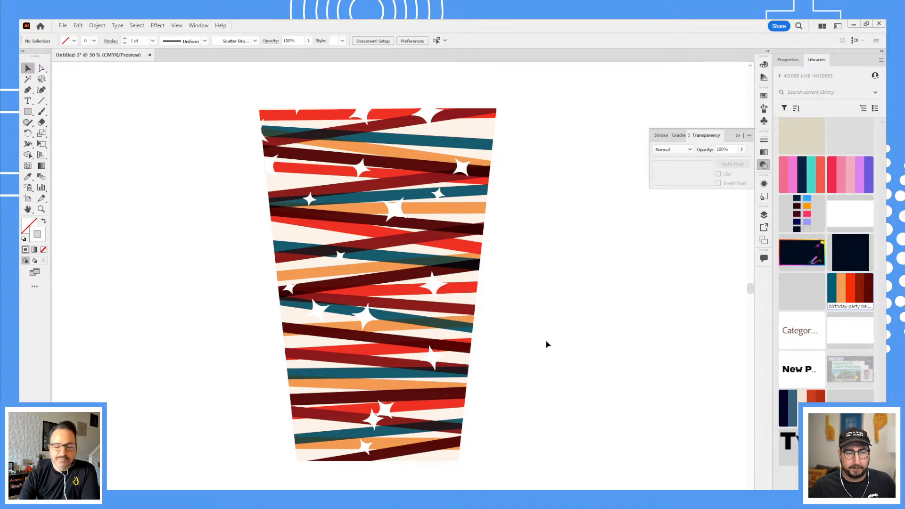
left_click_drag(560, 95, 277, 450)
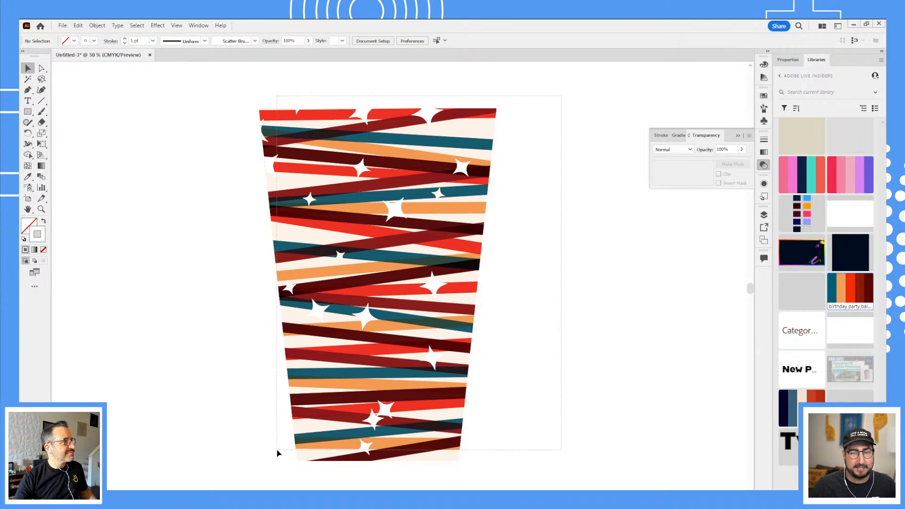
left_click_drag(446, 202, 729, 262)
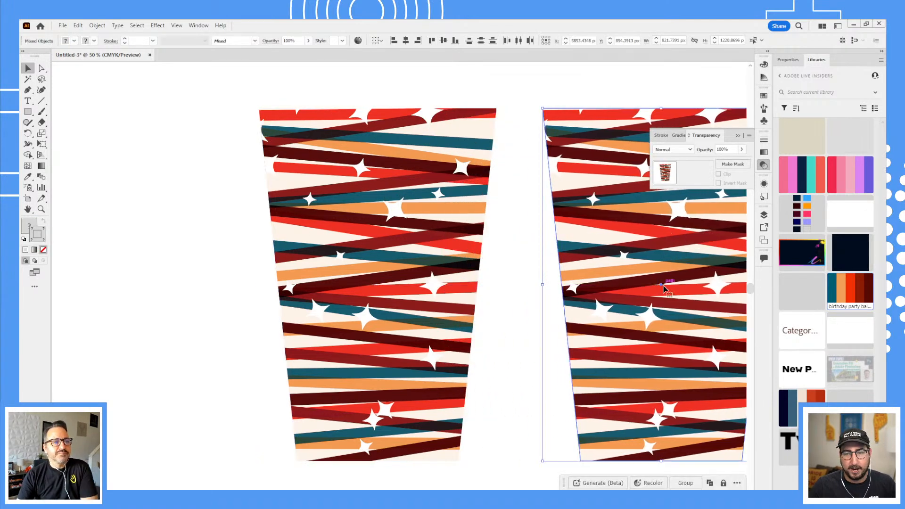
left_click_drag(666, 285, 283, 270)
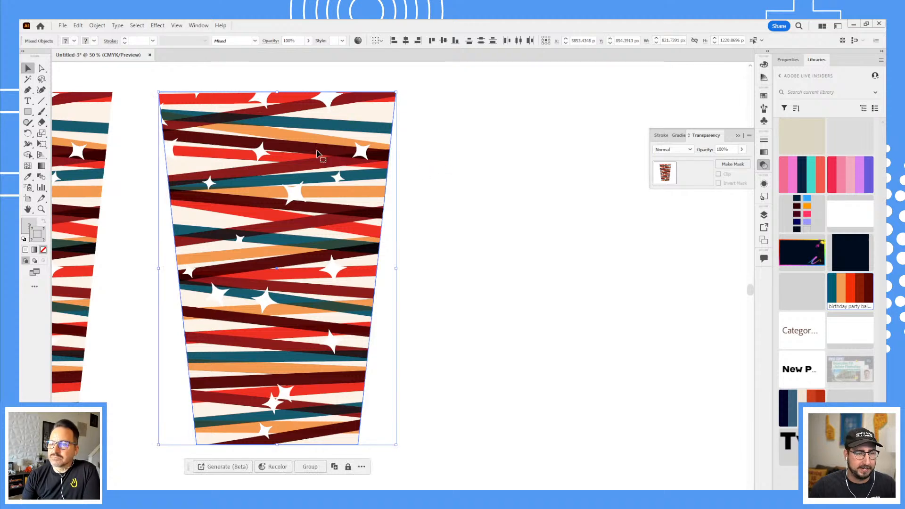
- Isolate the duplicated clip group and select all its stripes, leaving out the winding star stroke
double_click(318, 152)
key("ctrl+a")
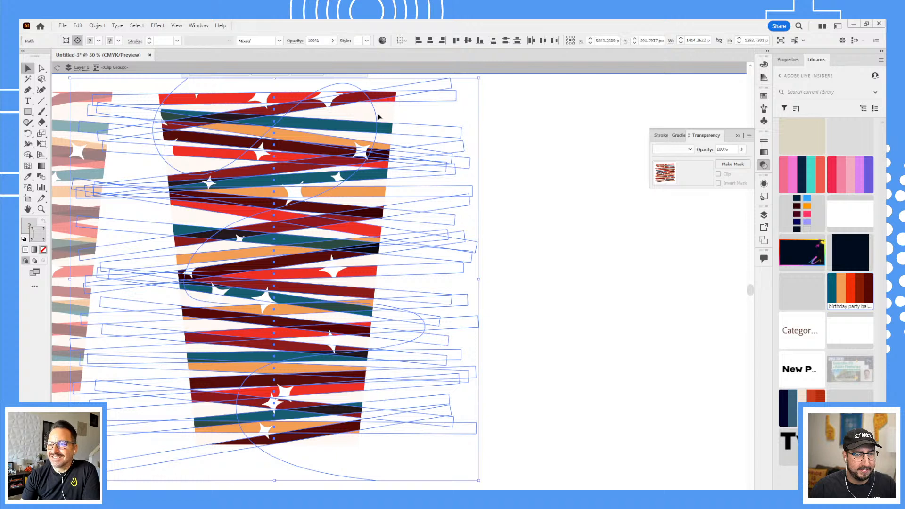
left_click(375, 115, "shift")
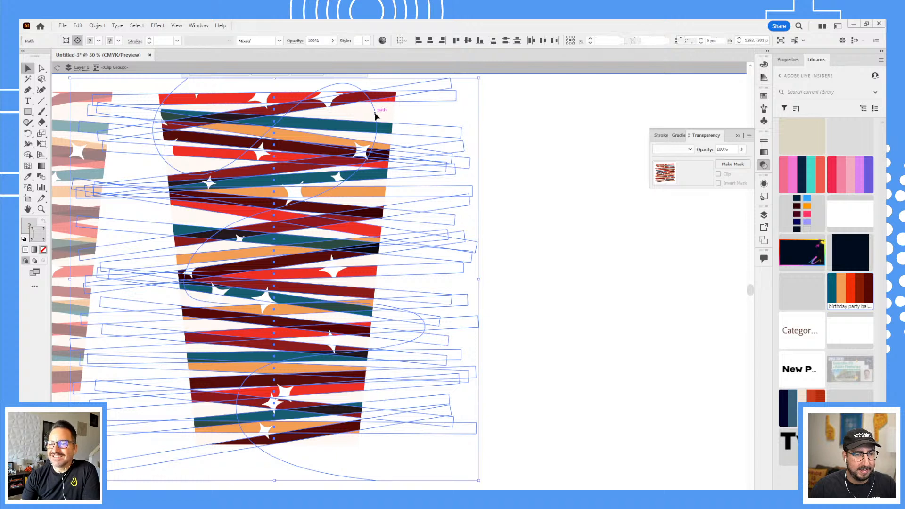
- Recolor the selected stripes with the 12 Days of Christmas color group through the advanced recolor options, and deselect the artwork
left_click(79, 26)
mouse_move(166, 195)
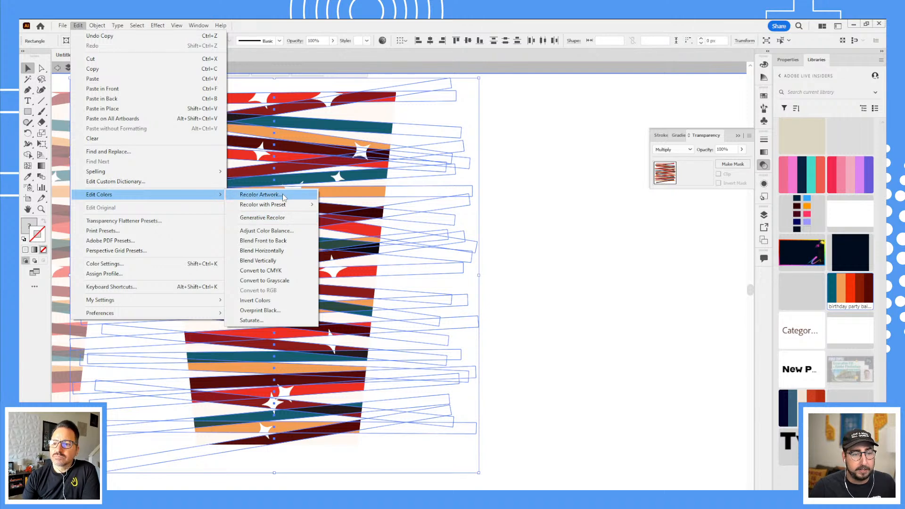
left_click(260, 195)
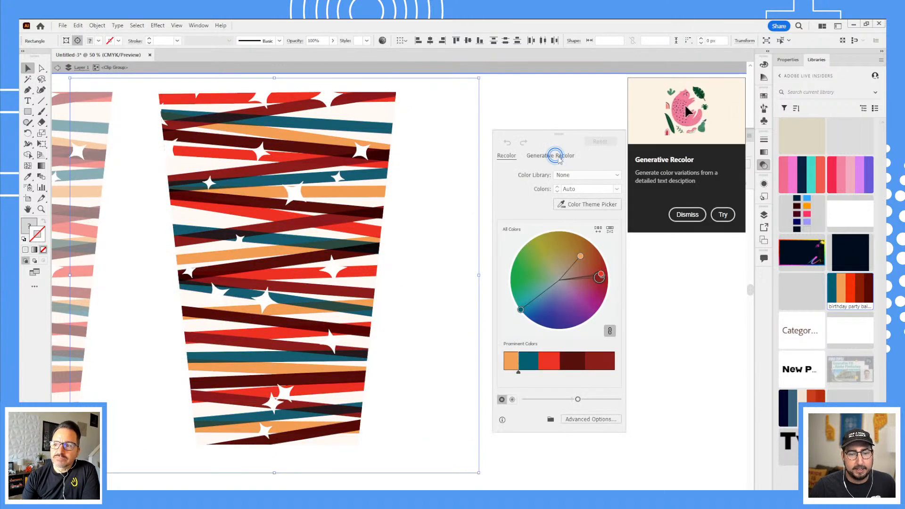
left_click(588, 419)
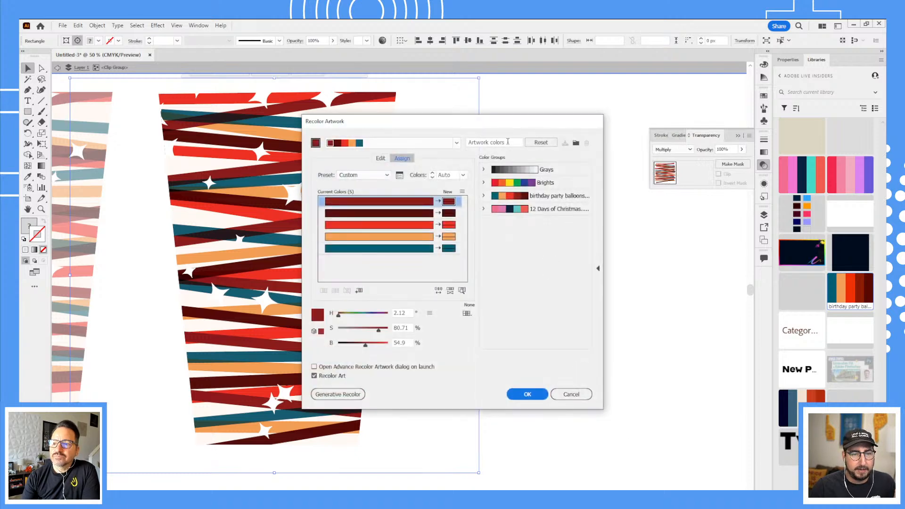
left_click_drag(485, 122, 596, 113)
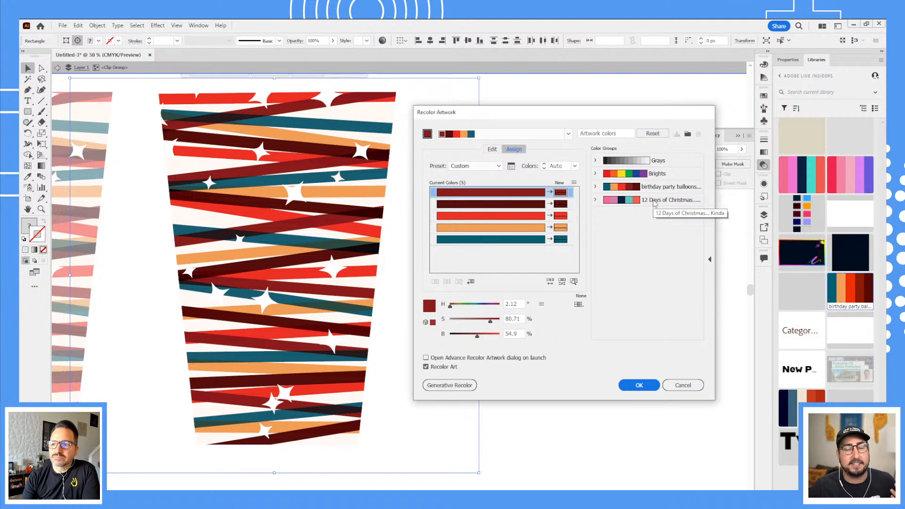
left_click(654, 202)
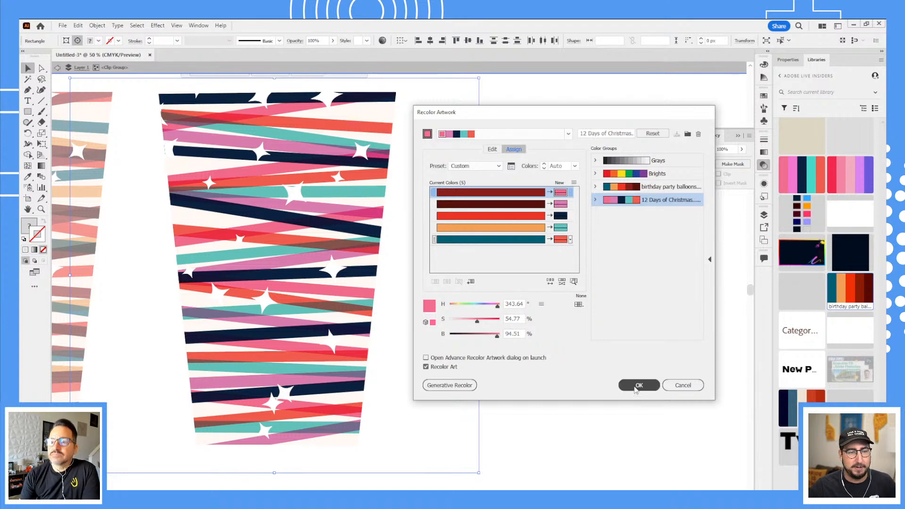
left_click(634, 386)
left_click(438, 307)
scroll(560, 279, "left", 5)
scroll(559, 279, "left", 2)
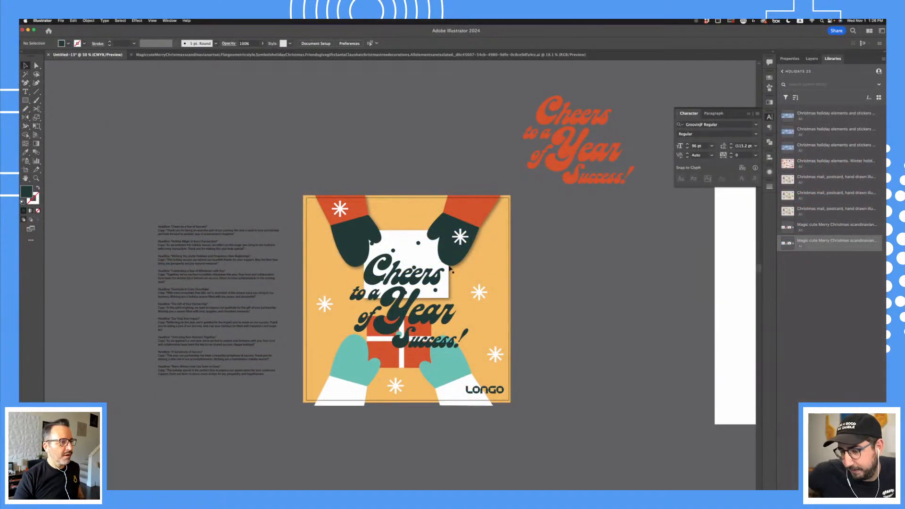
- Add a Multiply drop shadow with 30% opacity, 0.08 in offsets and 0.08 in blur to the teal mittens and gift group
key("super+equal")
key("super+equal")
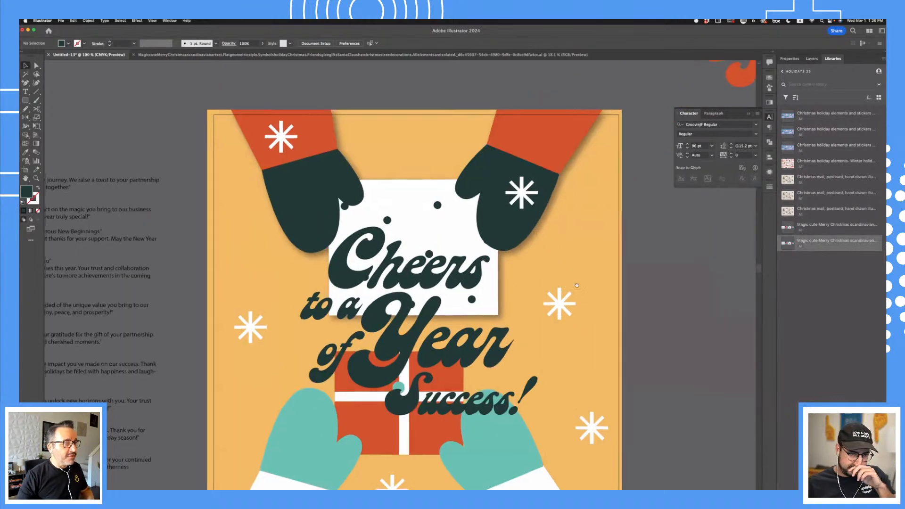
left_click_drag(564, 293, 561, 239)
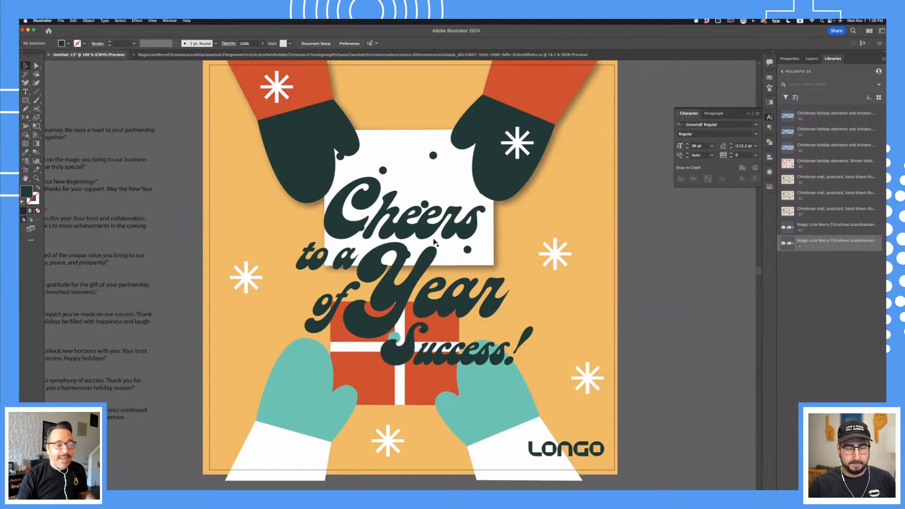
scroll(471, 377, "left", 2)
left_click(525, 384)
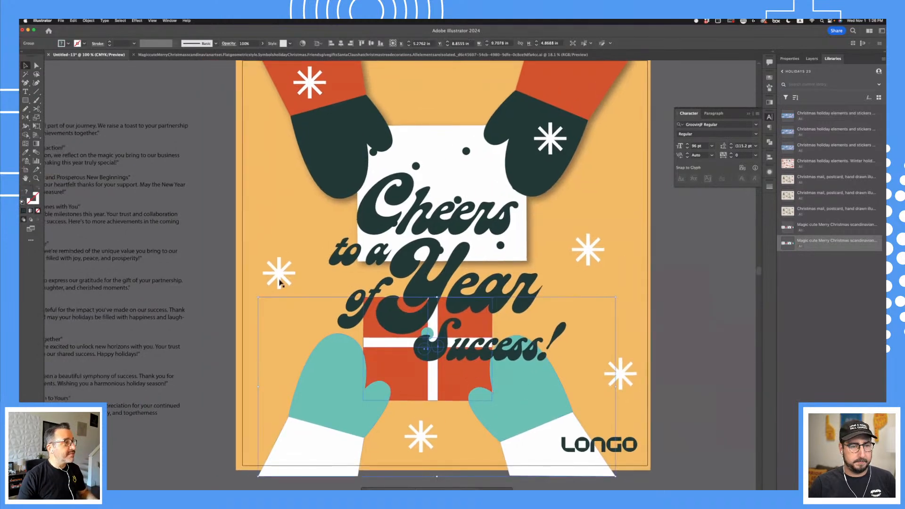
left_click(137, 20)
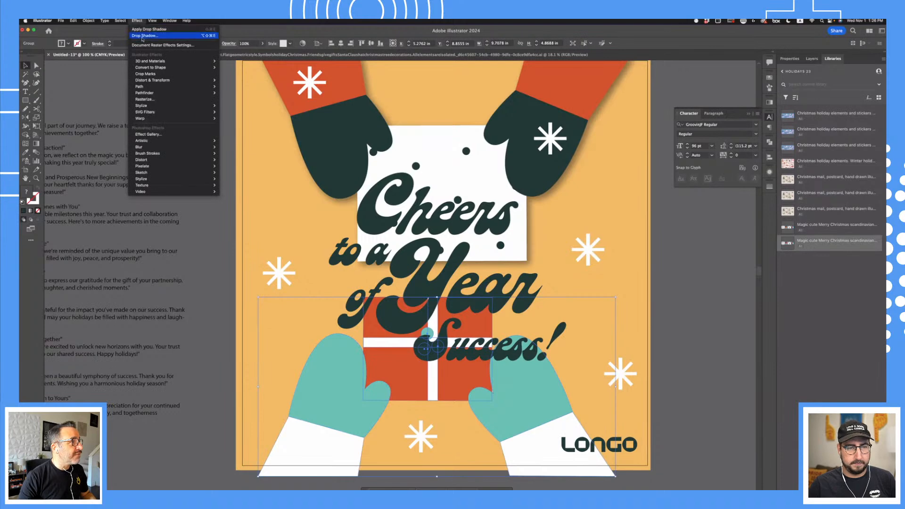
left_click(144, 36)
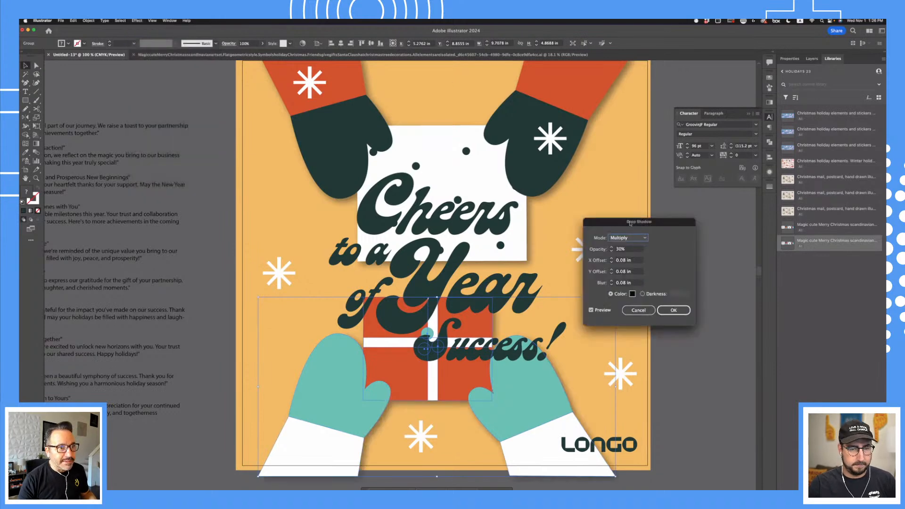
left_click_drag(630, 224, 620, 228)
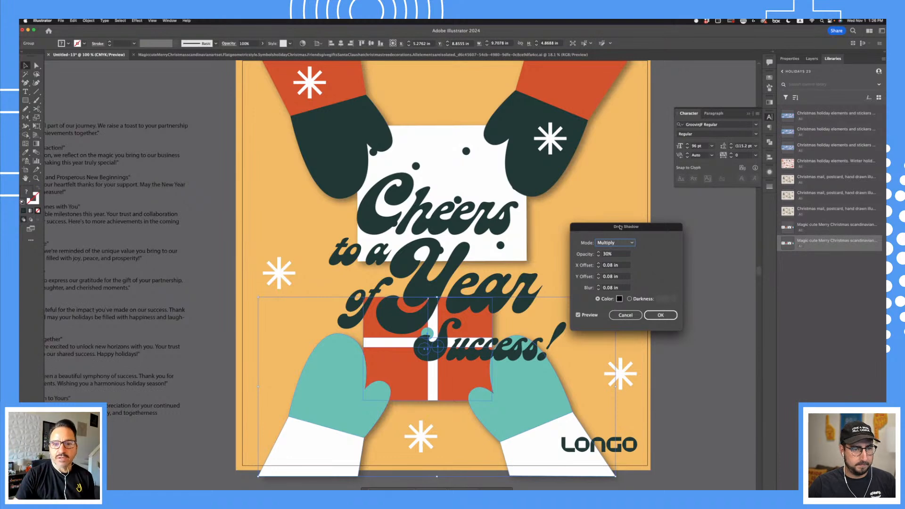
left_click(661, 314)
left_click(692, 338)
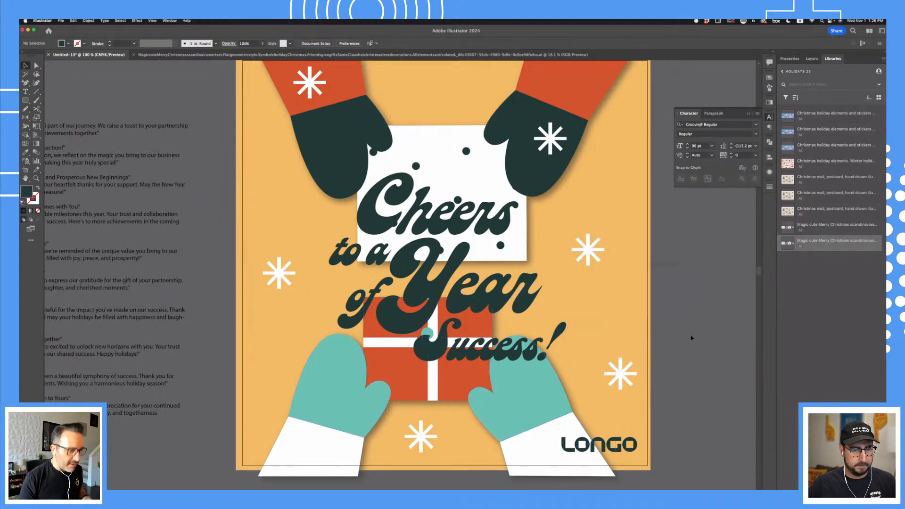
- Save the mitten card as Xmas_Test.ai on the Desktop in Adobe Illustrator format, accepting the Illustrator 2020 version options
key("super+minus")
left_click_drag(668, 327, 671, 326)
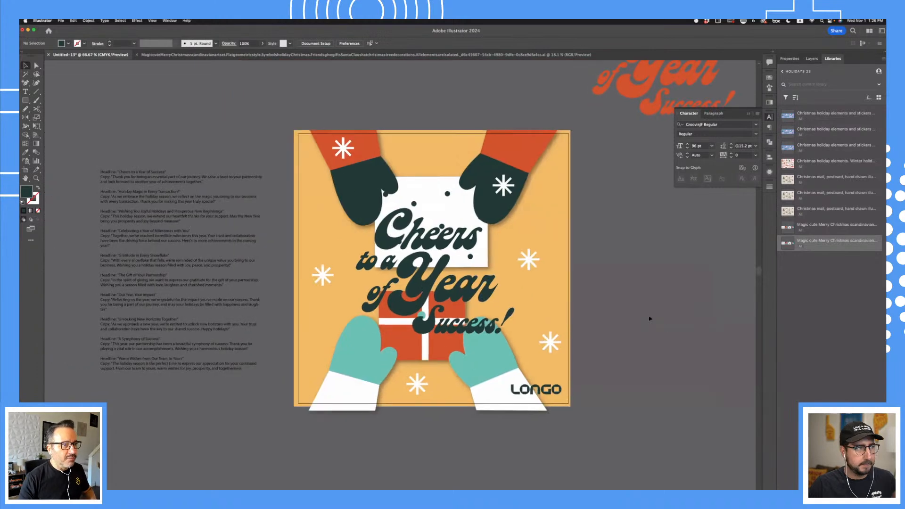
key("super+s")
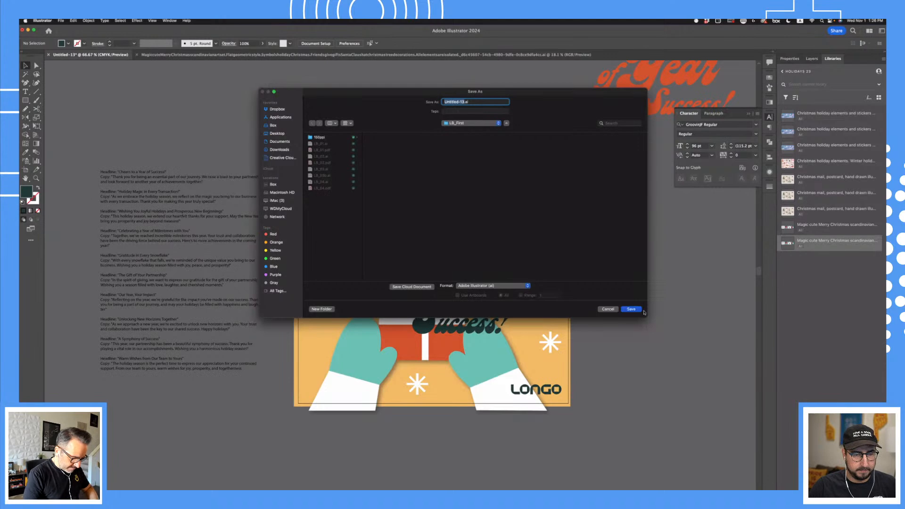
type("Xmas_Test")
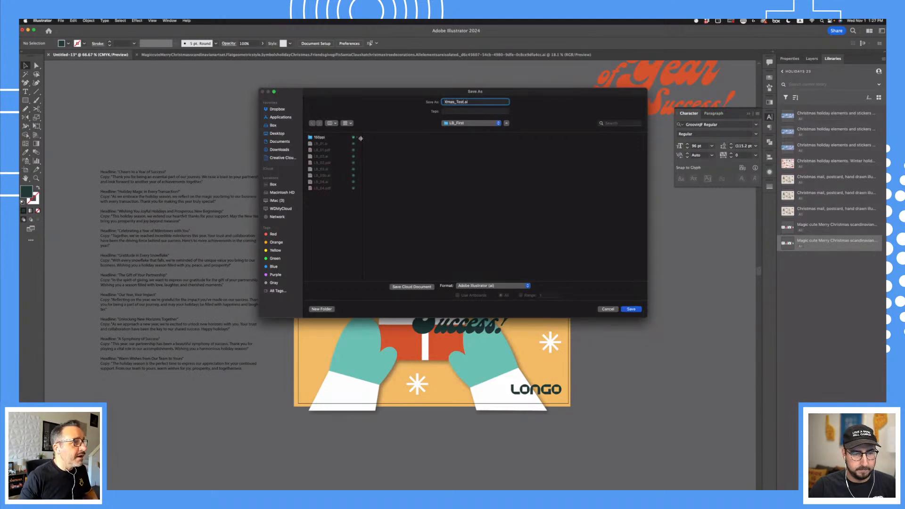
left_click(472, 122)
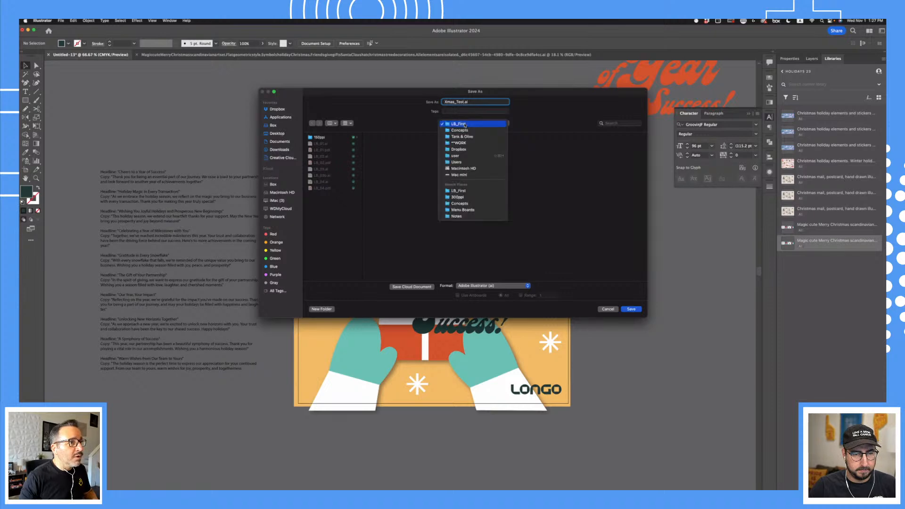
left_click(392, 117)
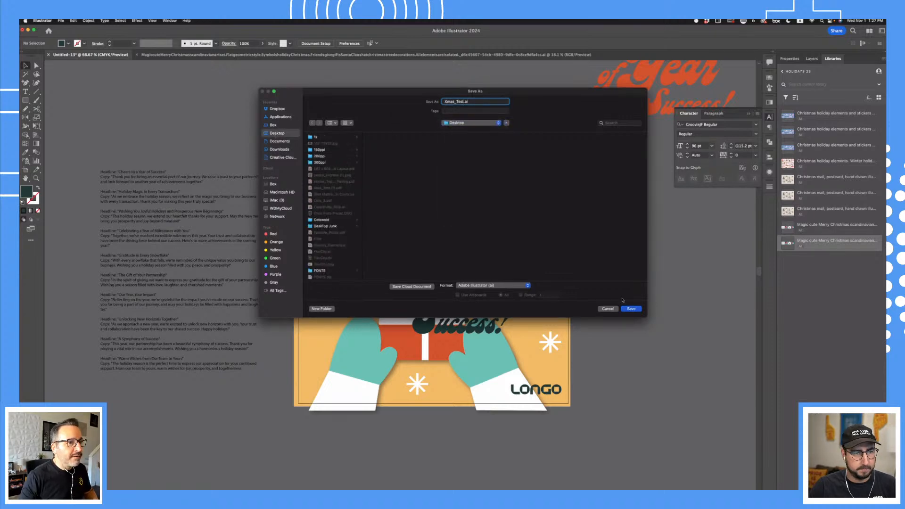
left_click(631, 308)
left_click(475, 325)
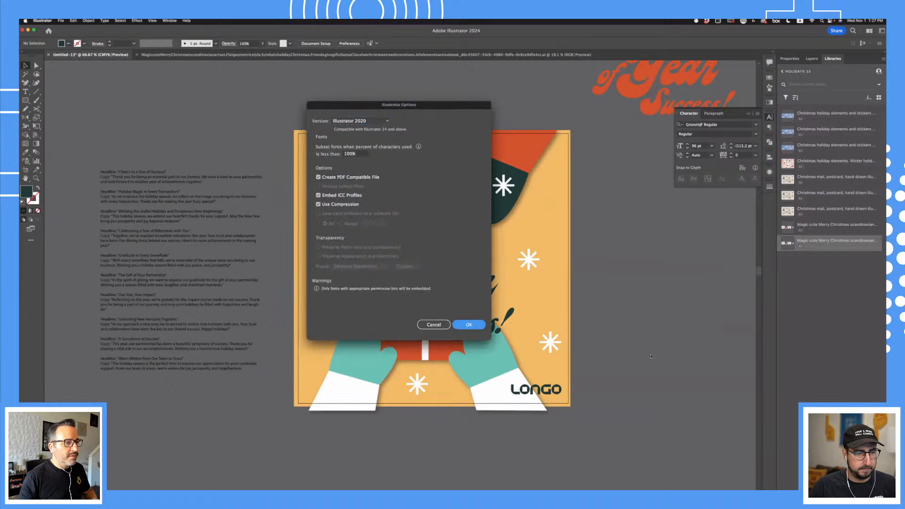
- Switch to Adobe Express in Chrome and enlarge the browser window to fill the screen
mouse_move(509, 486)
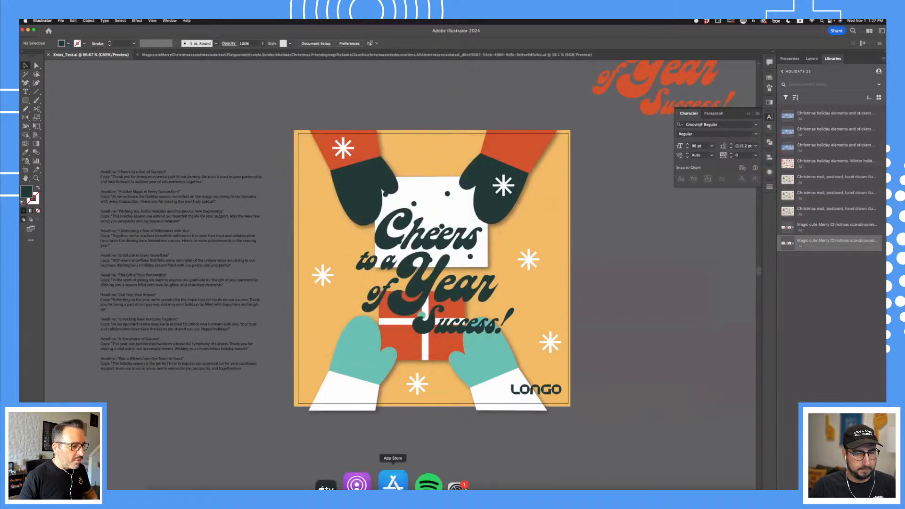
left_click(441, 484)
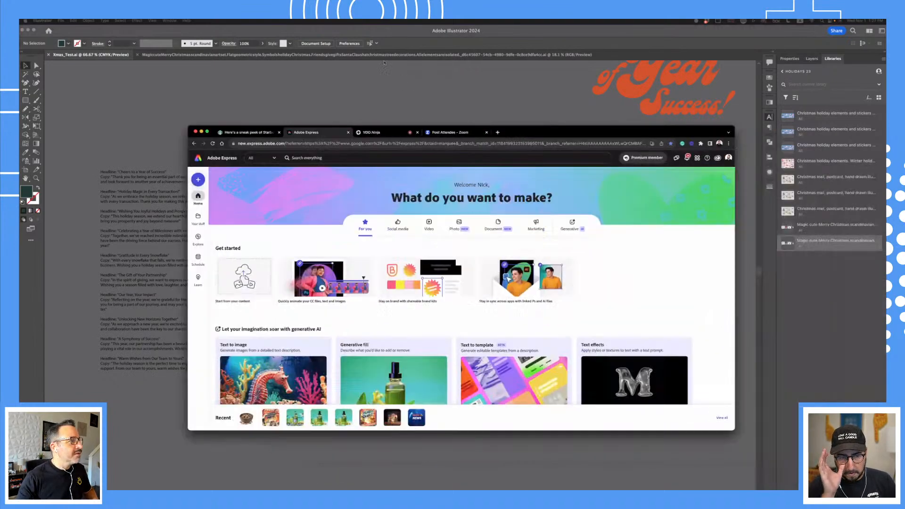
left_click_drag(518, 132, 349, 31)
left_click_drag(564, 331, 885, 489)
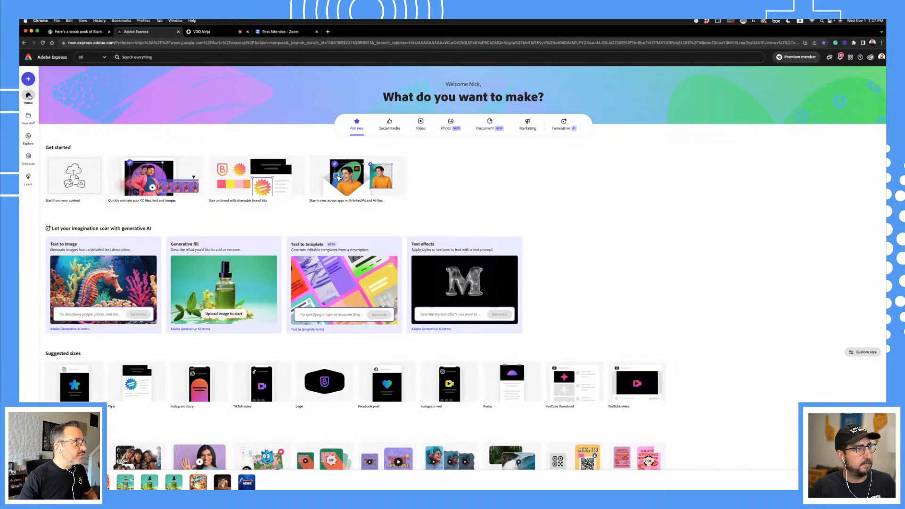
- Start a new project from your own content using Xmas_Test.ai from the Desktop, and open the converted file
left_click(65, 185)
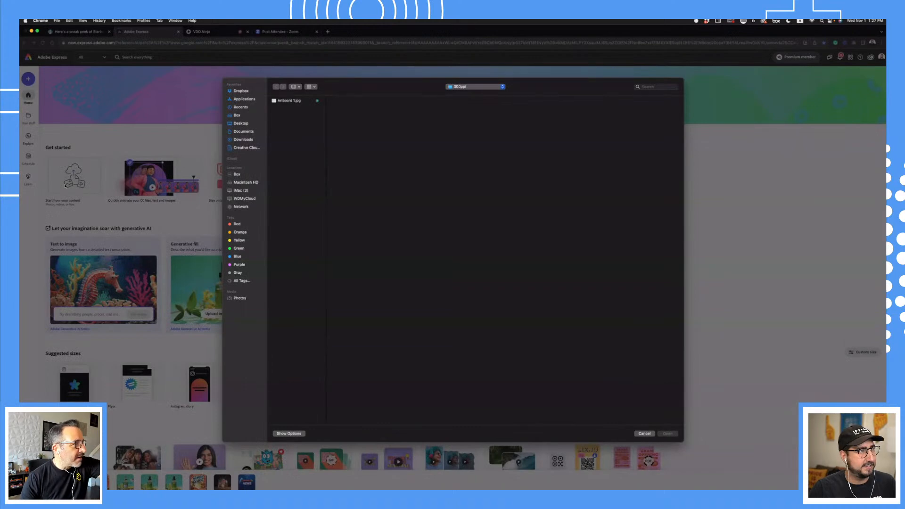
left_click(241, 123)
left_click(298, 421)
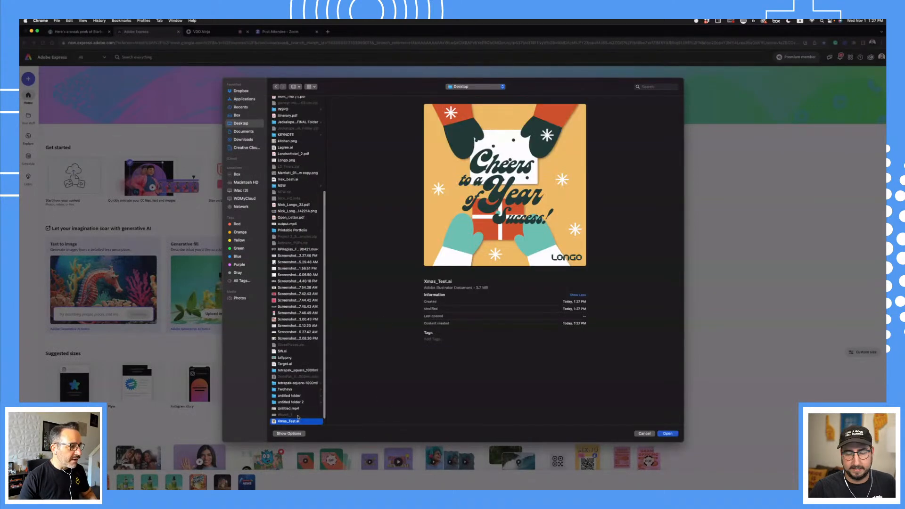
left_click(668, 434)
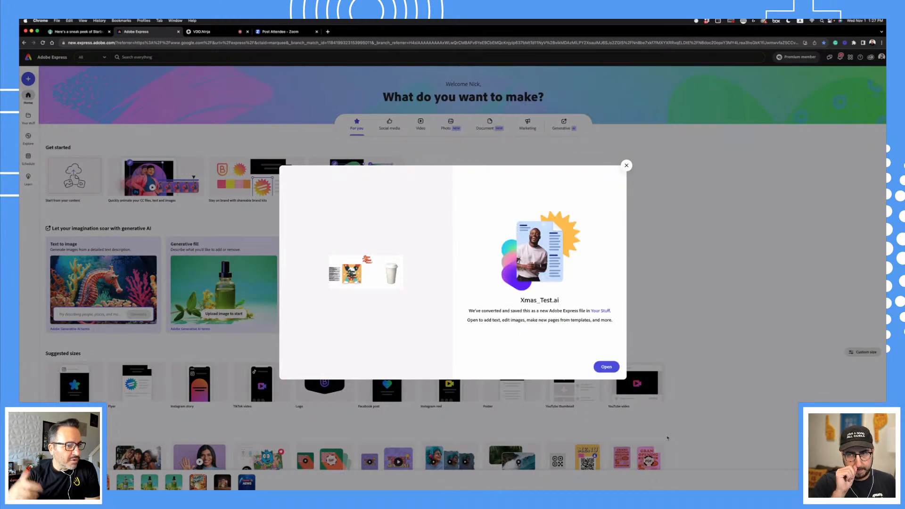
left_click(609, 366)
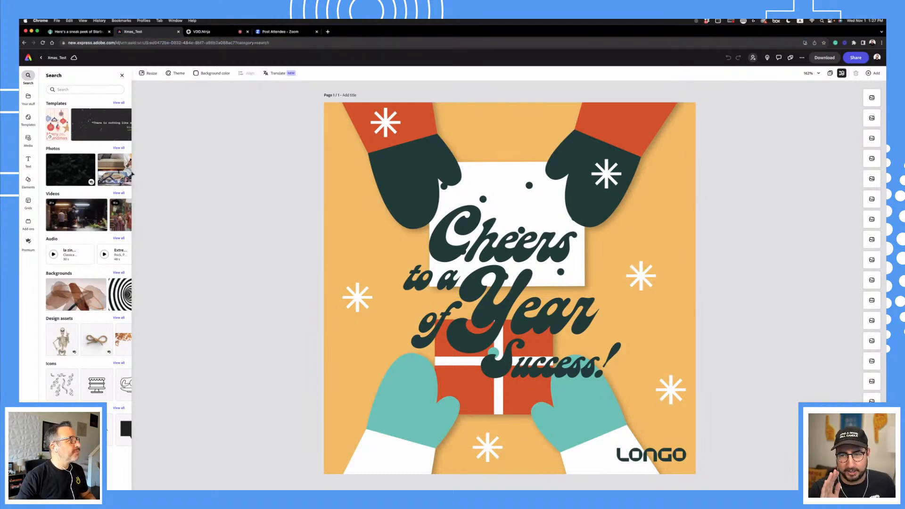
- Replace the search results with your own files, try moving the upper-left dark green mitten slightly, and undo that move
left_click(121, 75)
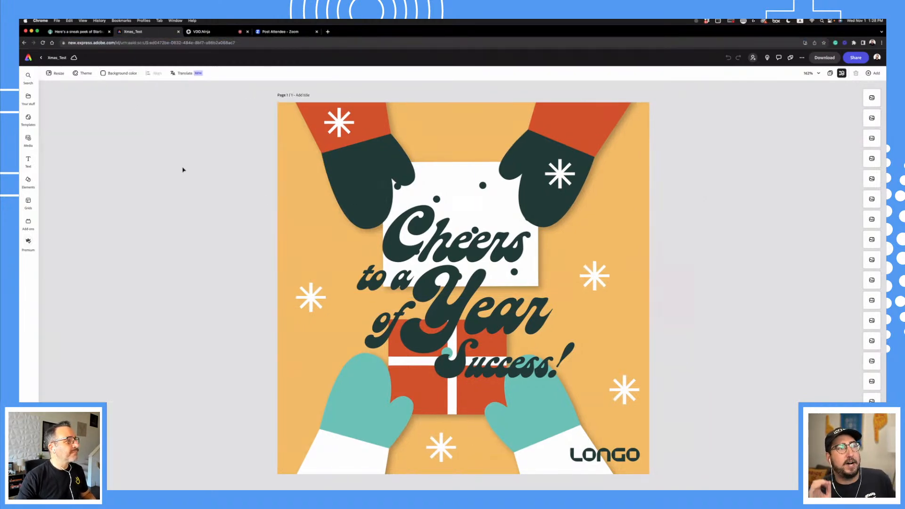
left_click(29, 96)
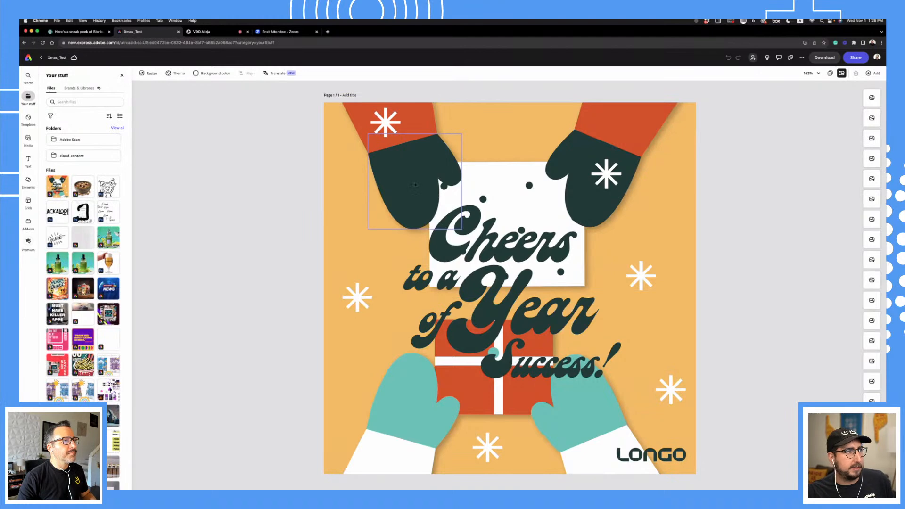
left_click(407, 186)
mouse_move(406, 185)
left_mouse_down()
mouse_move(386, 141)
mouse_move(401, 191)
left_mouse_up()
key("super+z")
- Extend the mitten selection to the adjoining red sleeve, the small dark dots, the white card and the opposite upper arm
left_click(423, 122, "shift")
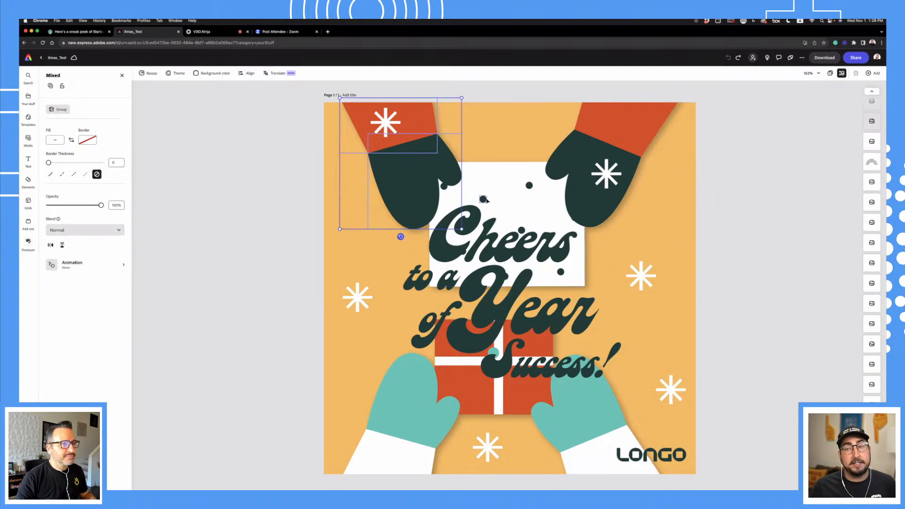
left_click(483, 199, "shift")
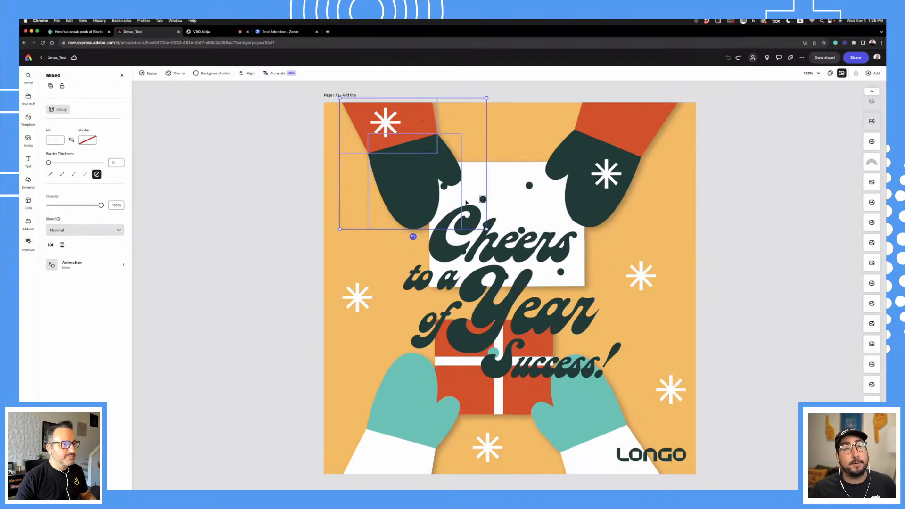
left_click(529, 185, "shift")
left_click(521, 230, "shift")
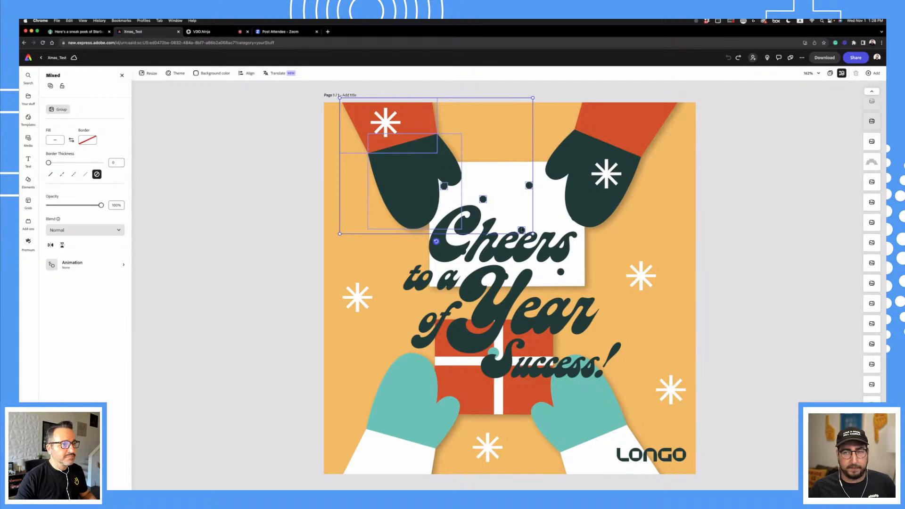
left_click(560, 272, "shift")
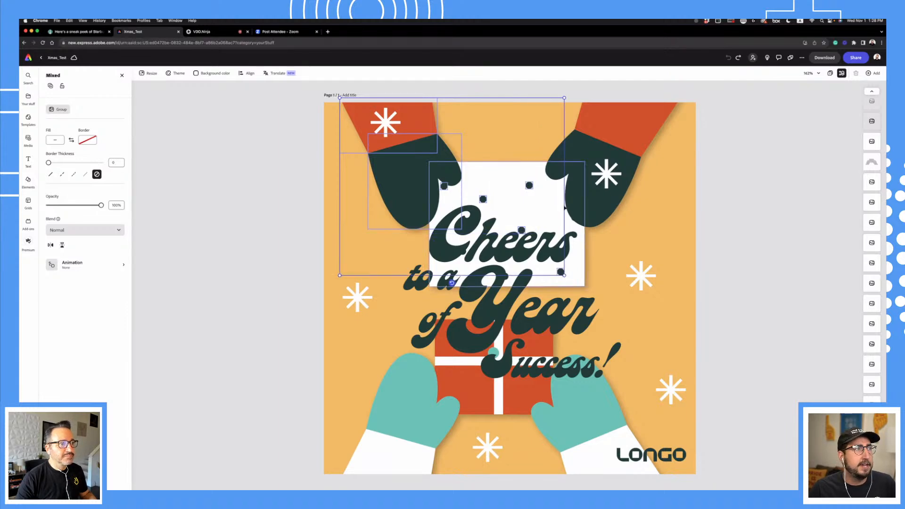
left_click(572, 263, "shift")
left_click(612, 143, "shift")
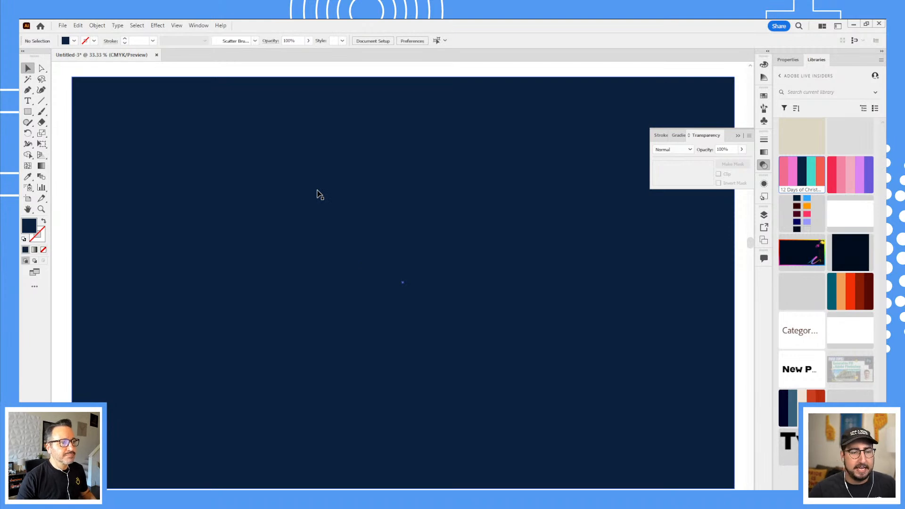
- Draw a circle about 862 px in diameter on the navy artboard, fill it with the 12 Days of Christmas teal, and reposition it up and left
key("l")
left_click_drag(285, 212, 451, 318)
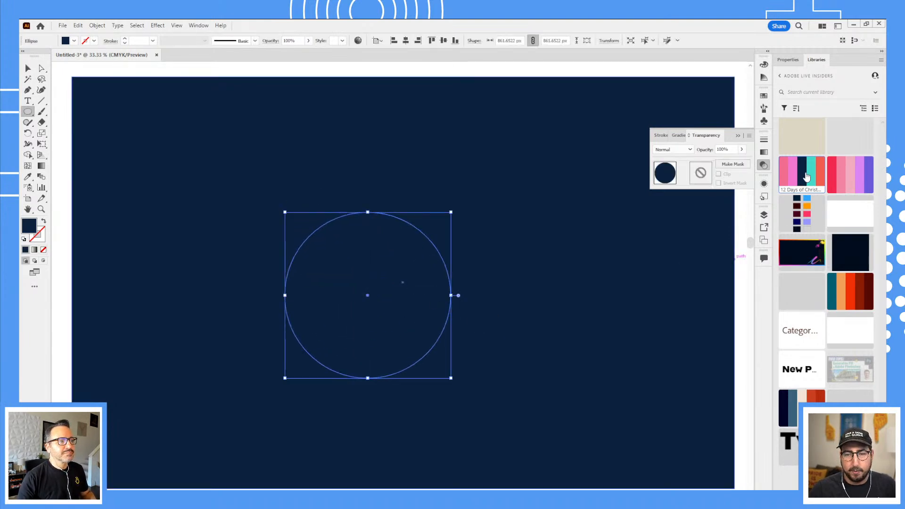
left_click(812, 176)
key("v")
left_click_drag(359, 281, 337, 237)
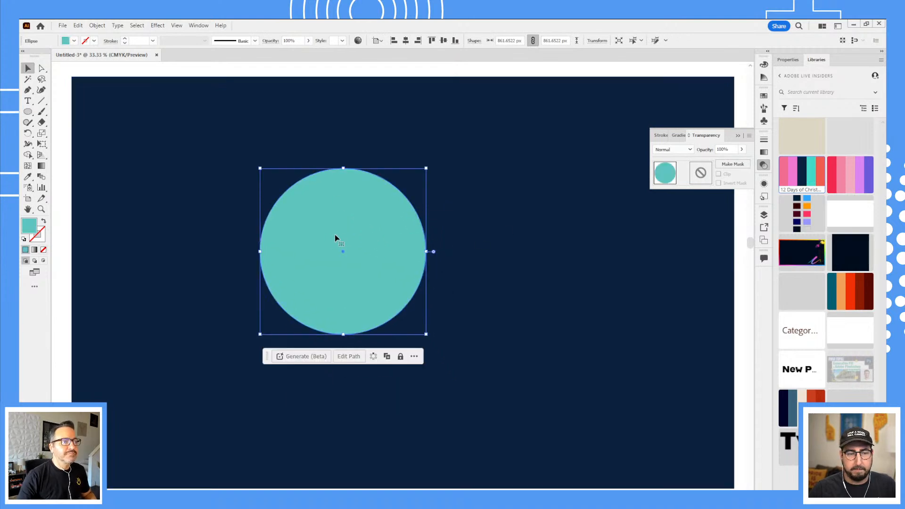
- Scale the teal circle down about its center to about 657 px in diameter
key("a")
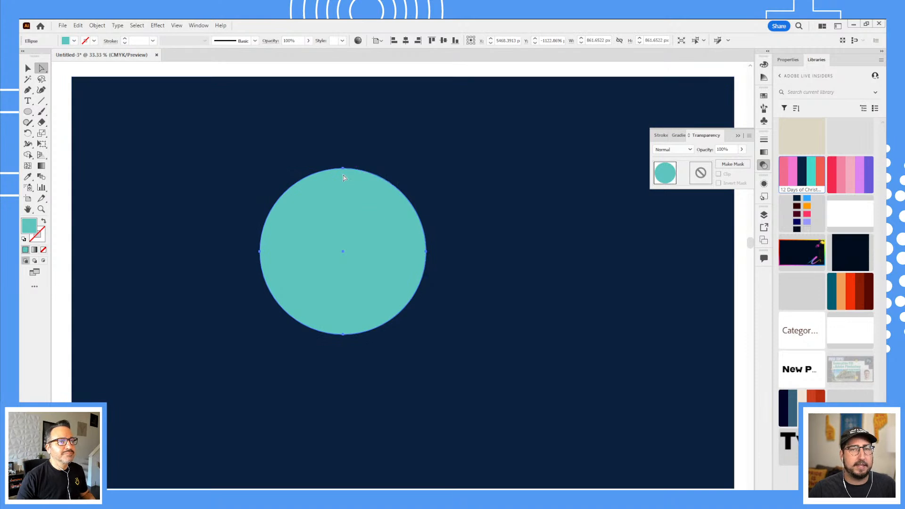
key("s")
left_click_drag(457, 134, 428, 150)
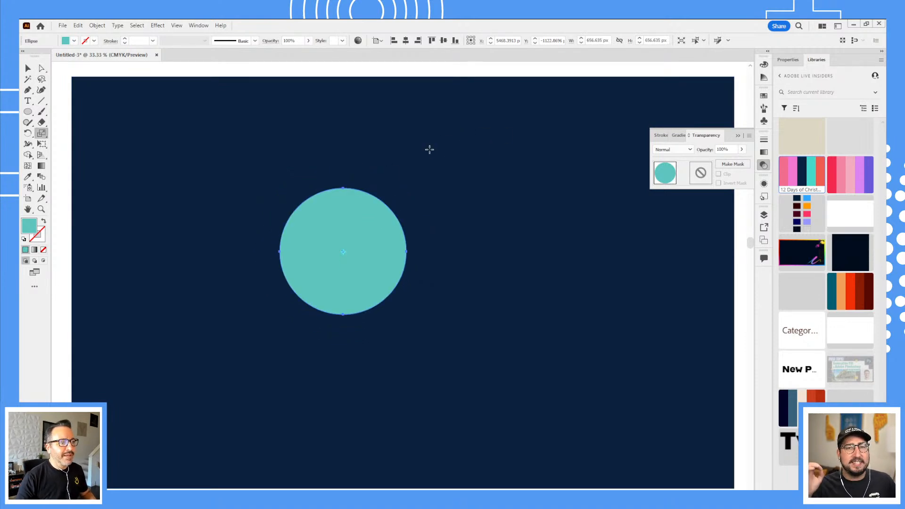
key("a")
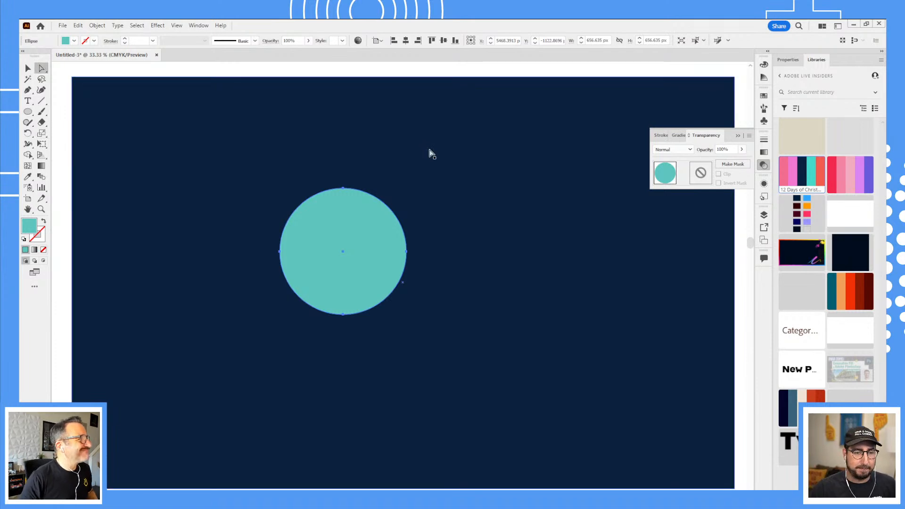
- Select only the top and bottom anchor points of the teal circle
left_click(320, 73)
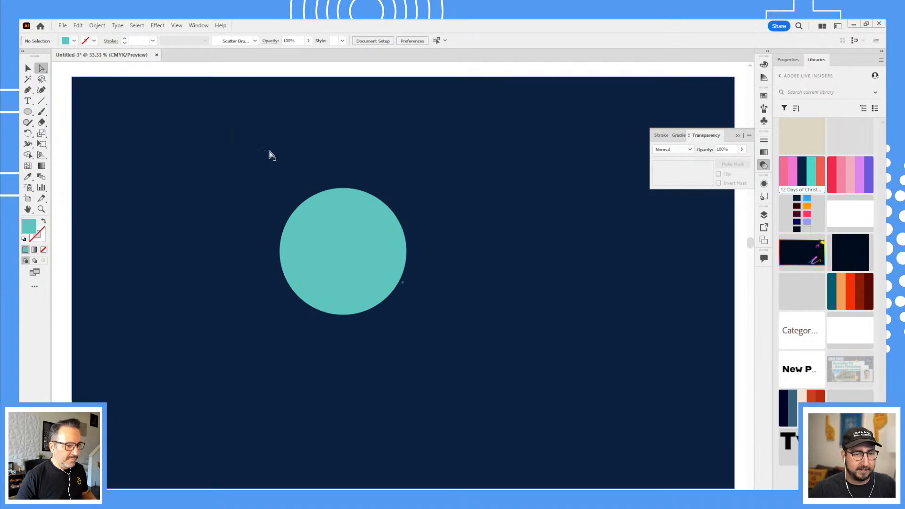
left_click(345, 188)
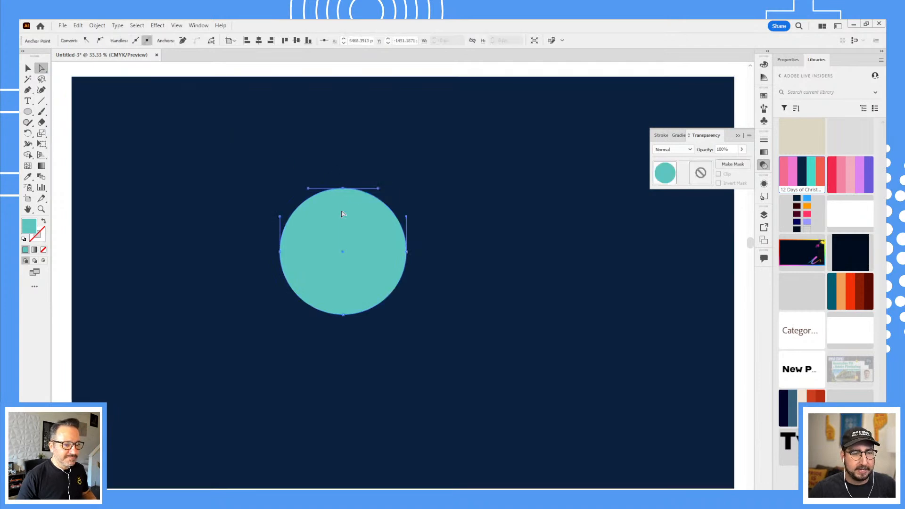
left_click(345, 315, "shift")
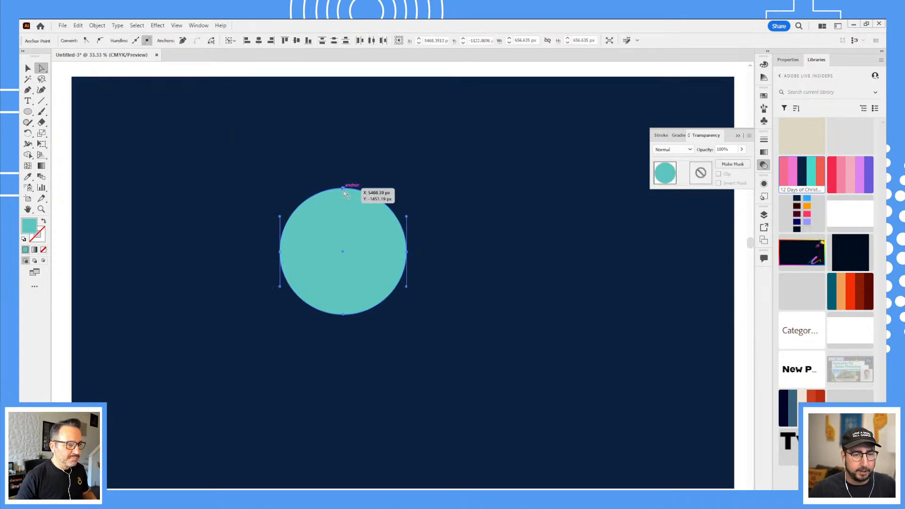
- Set the anchor point, handle and bounding box display size to its maximum in the preferences
key("ctrl+k")
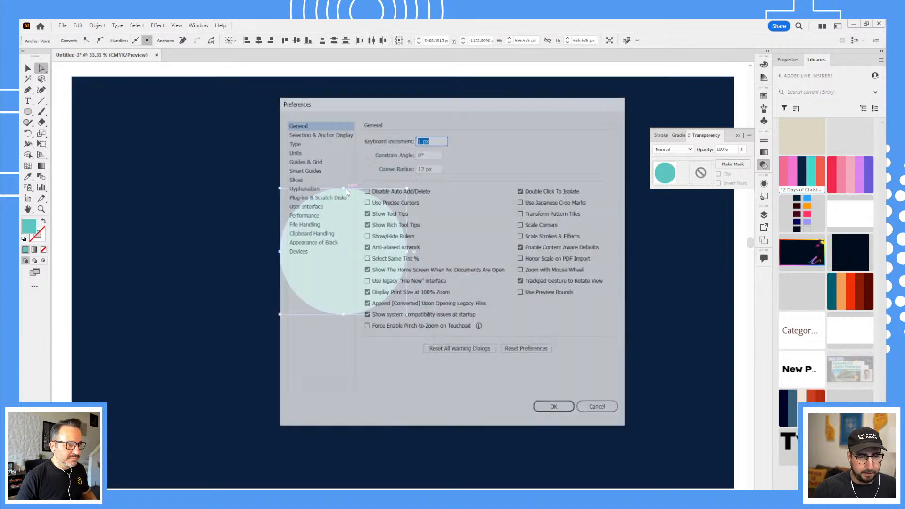
left_click(325, 136)
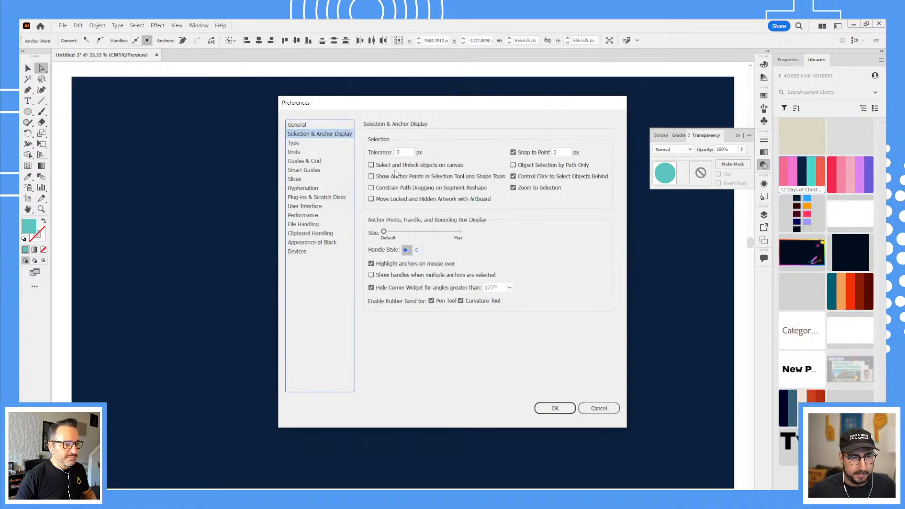
left_click_drag(384, 231, 474, 234)
left_click(552, 408)
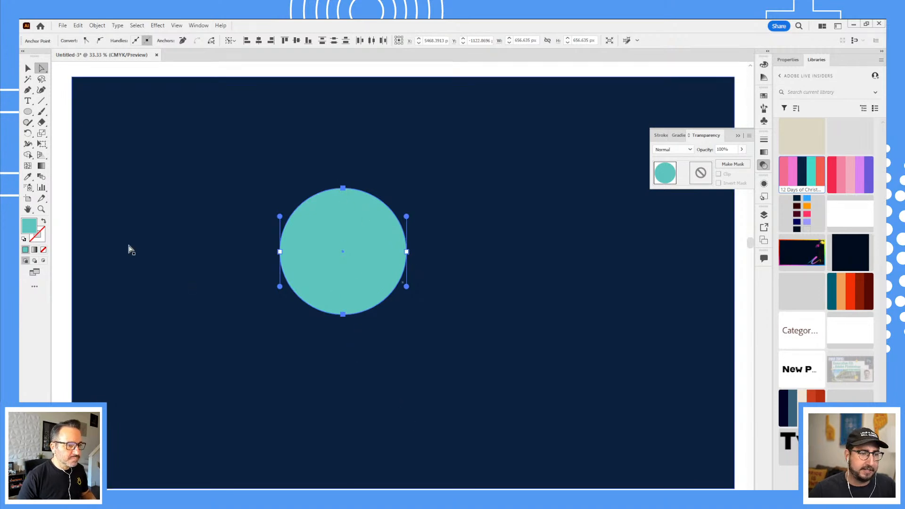
- Scale the two selected anchor points apart to make an oval about 958 px tall, and move it toward the artboard's left side
left_click(43, 137)
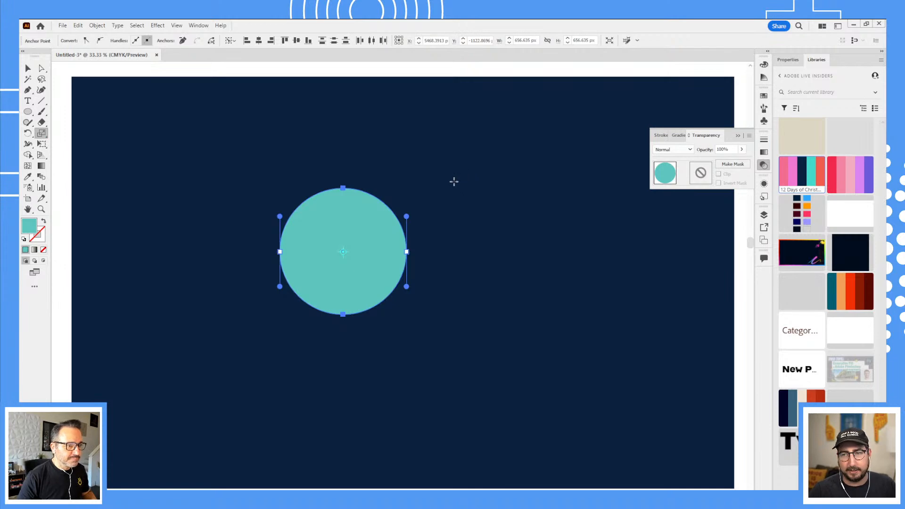
left_click_drag(453, 182, 493, 141)
key("v")
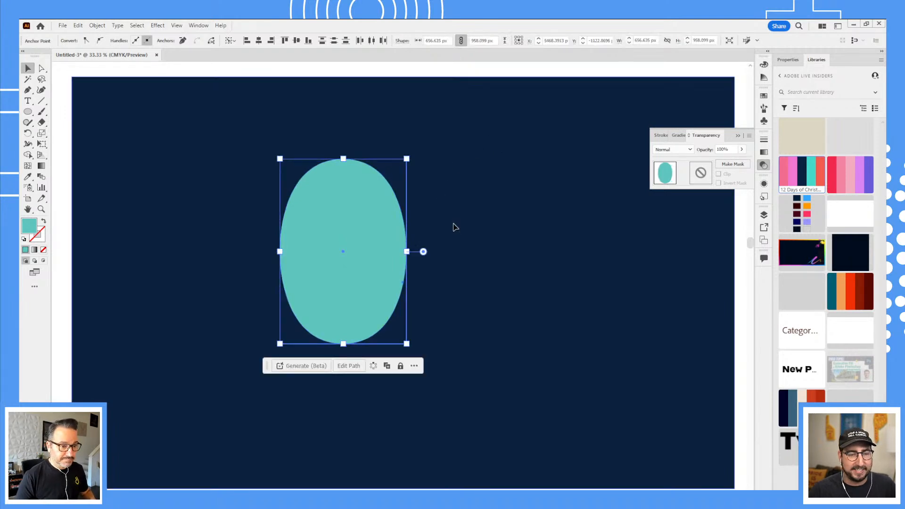
left_click_drag(368, 222, 286, 206)
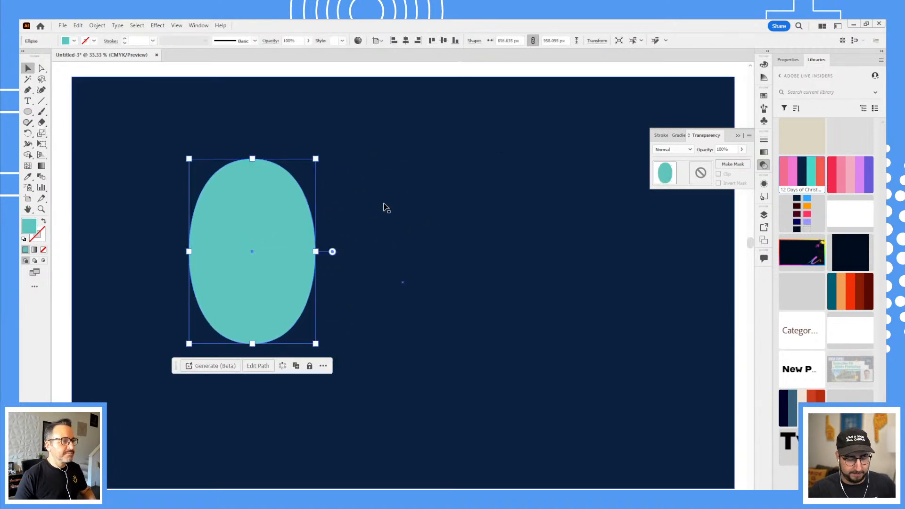
- Draw a second teal circle about 711 px in diameter beside the oval, and ready the Pen tool for editing it
key("l")
left_click_drag(412, 252, 356, 183)
key("p")
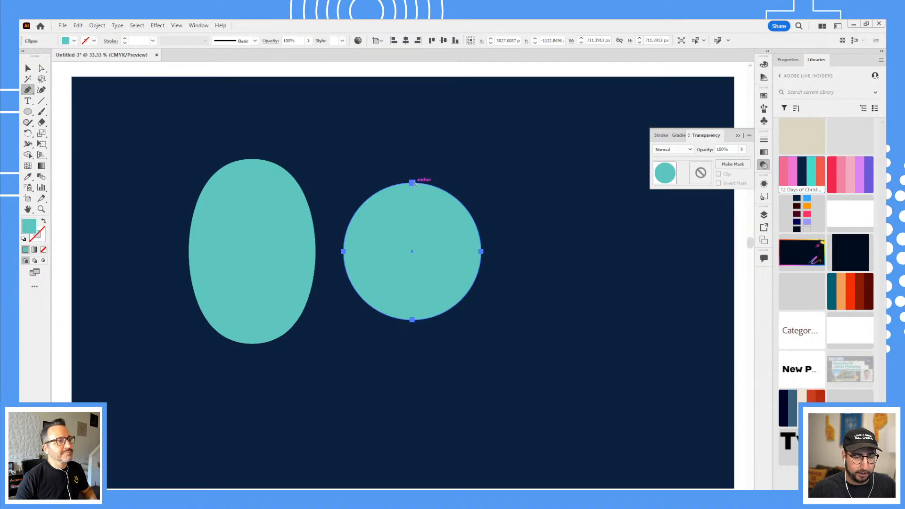
- Convert the second circle's top and bottom anchor points to corners and scale them apart to make the shape about 842 px tall
left_click(413, 183, "alt")
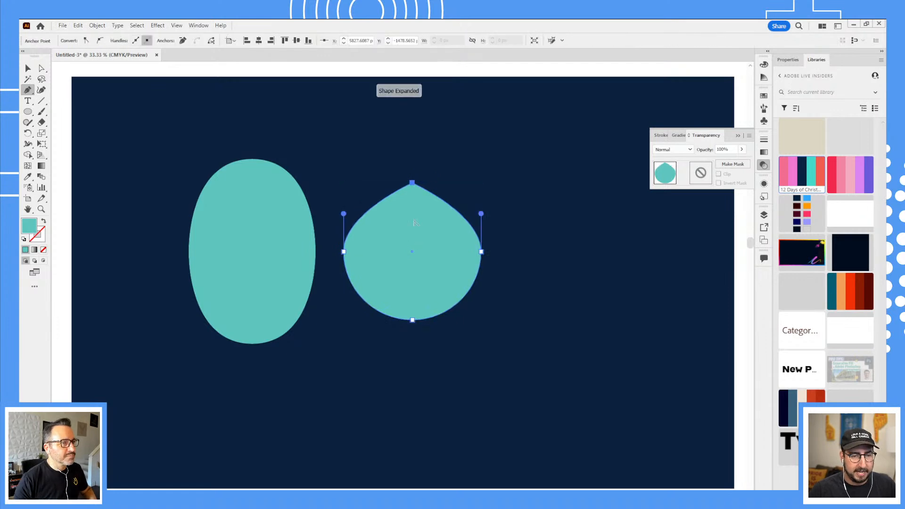
left_click(413, 320, "alt")
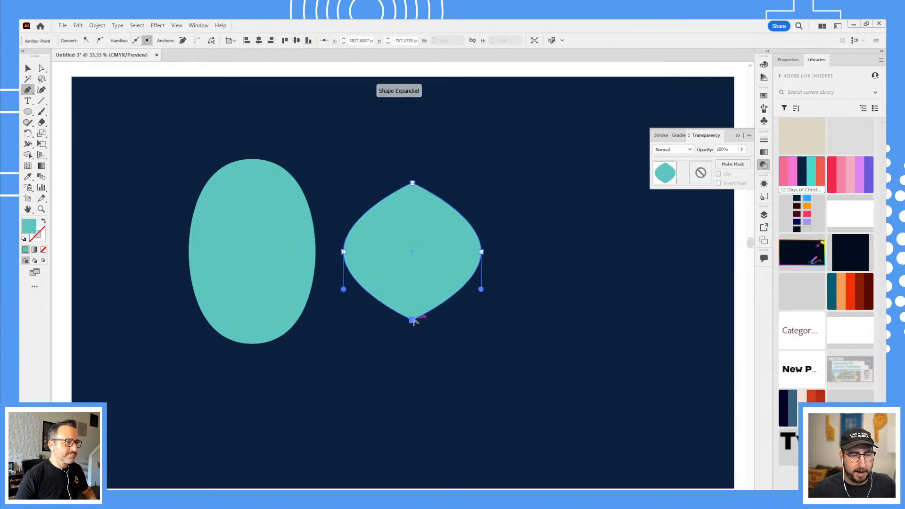
key("a")
left_click(412, 183)
left_click(413, 320, "shift")
key("s")
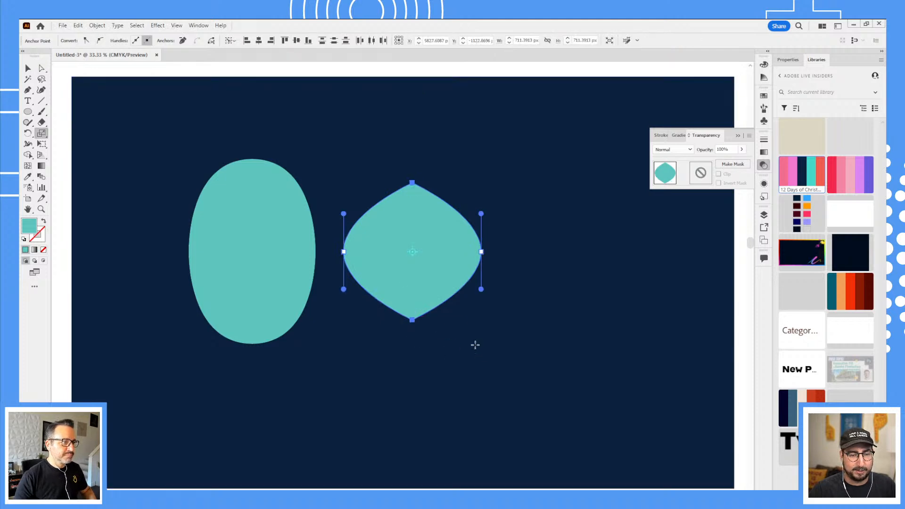
mouse_move(475, 345)
left_mouse_down()
mouse_move(519, 388)
mouse_move(505, 397)
mouse_move(431, 316)
mouse_move(426, 269)
mouse_move(481, 360)
left_mouse_up()
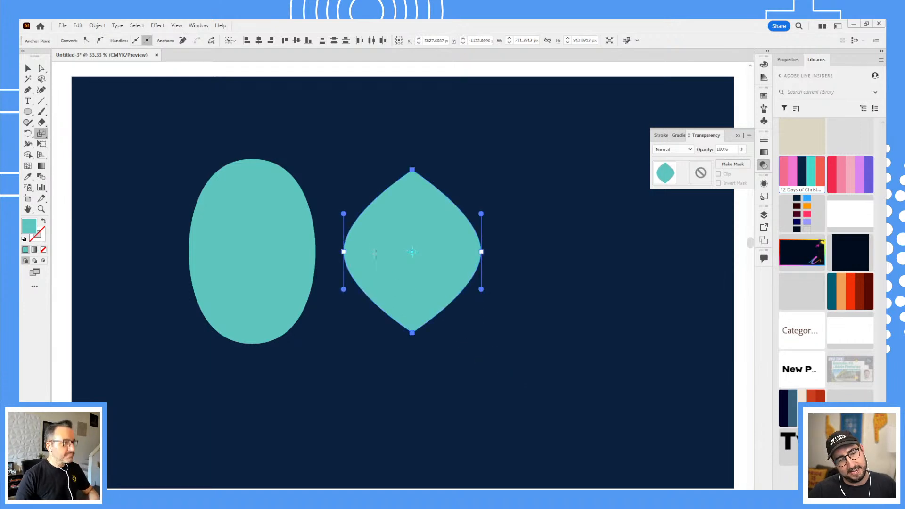
- Scale the pointed shape's left and right anchor points toward each other to form a narrow diamond ornament, and leave nothing selected
key("a")
left_click(344, 251)
left_click(481, 251, "shift")
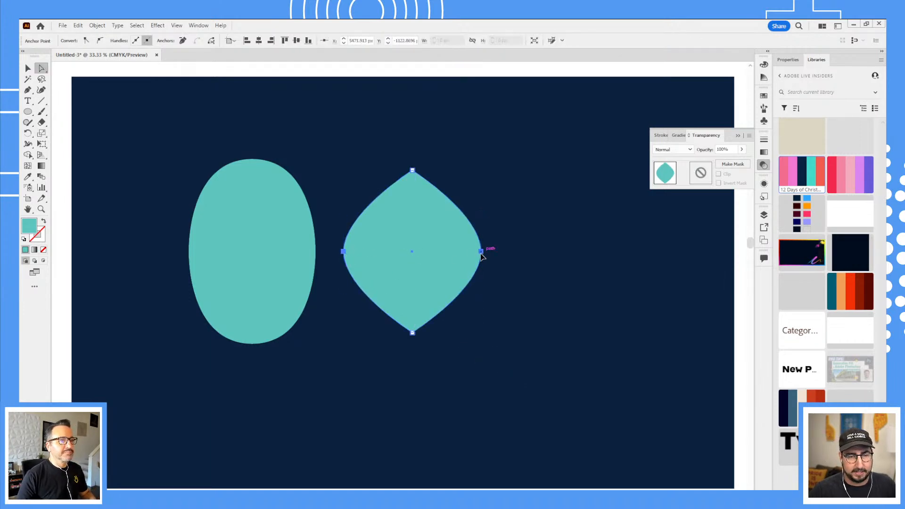
key("s")
left_click_drag(547, 146, 517, 176)
key("v")
left_click(506, 310)
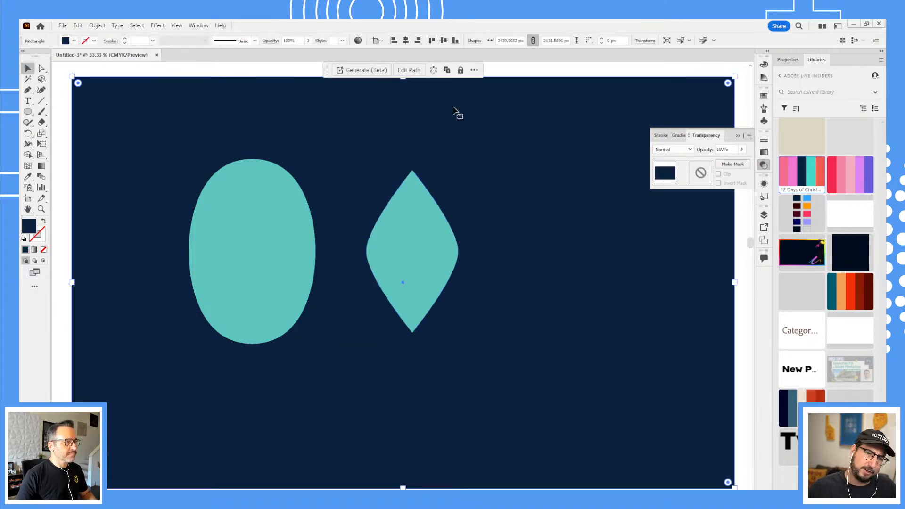
left_click(505, 74)
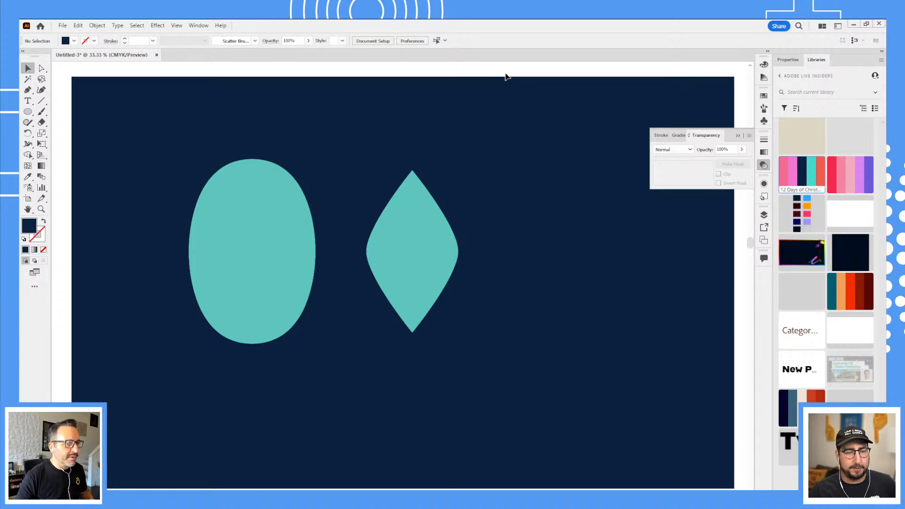
- Draw a square about 610 px wide in the empty area beside the teal diamond and rotate it 45° onto its corner
left_click_drag(415, 242, 324, 239)
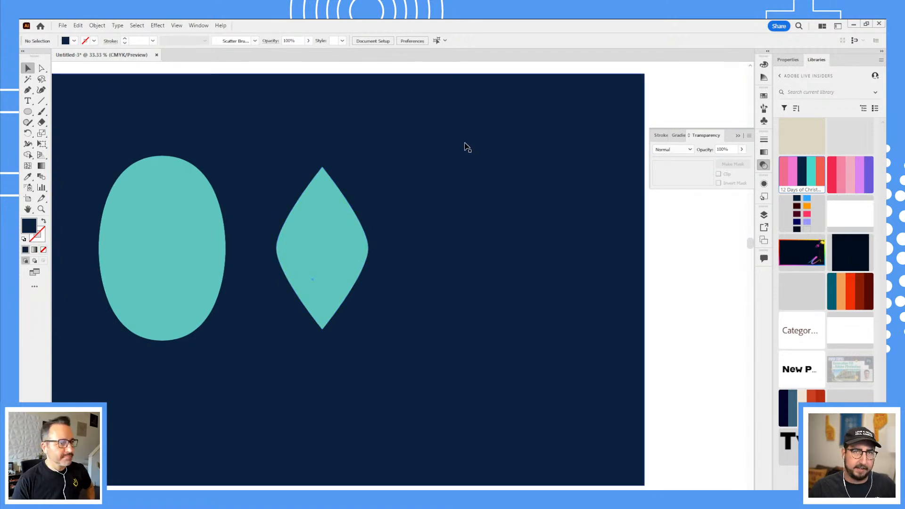
key("m")
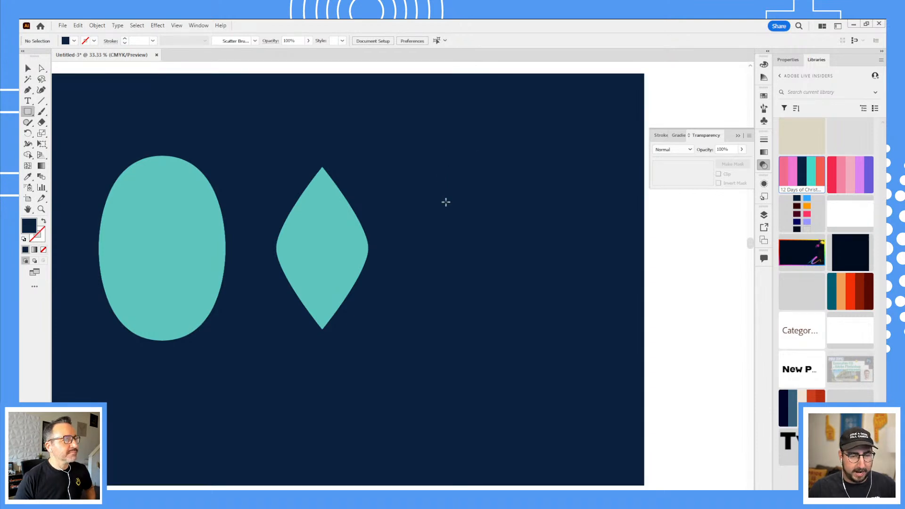
left_click_drag(445, 195, 530, 314)
key("r")
left_click_drag(503, 165, 594, 175)
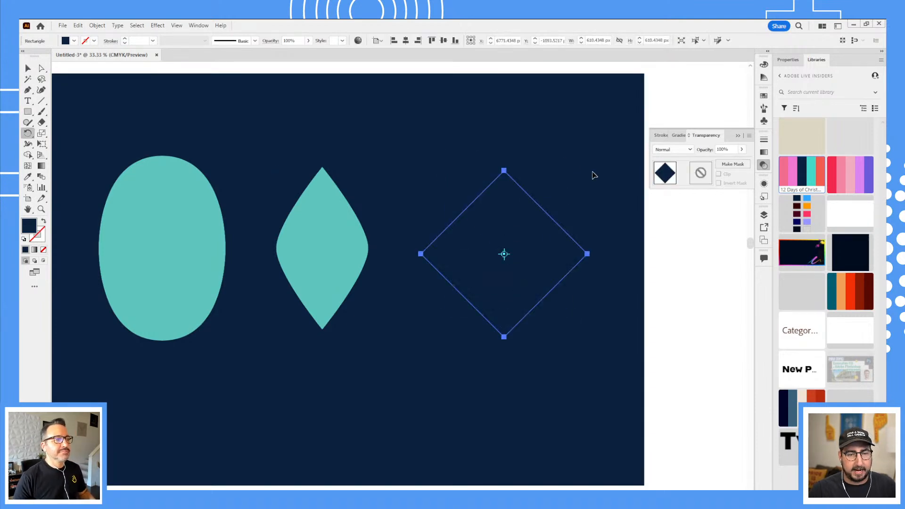
- Fill the rotated square with pink from the library's color theme, after sampling the teal of the neighbouring diamond
key("i")
left_click(327, 214)
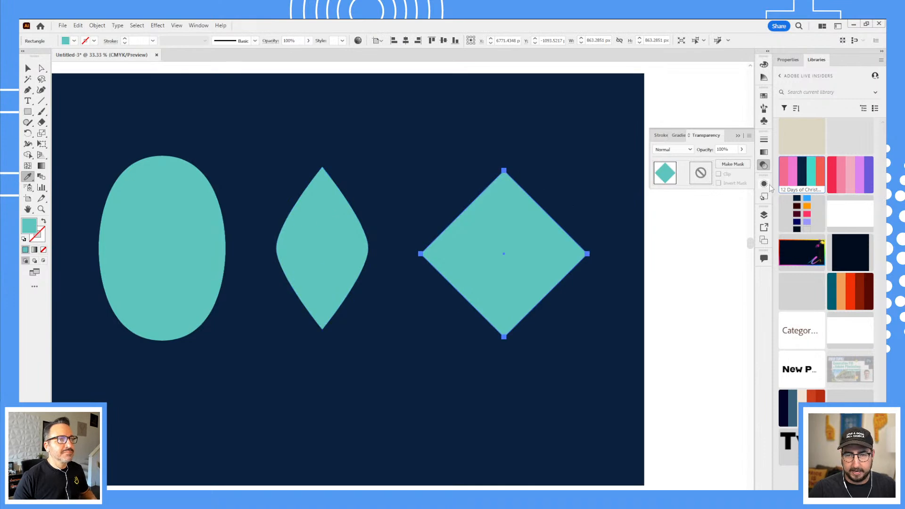
left_click(795, 170)
key("v")
left_click_drag(507, 239, 424, 221)
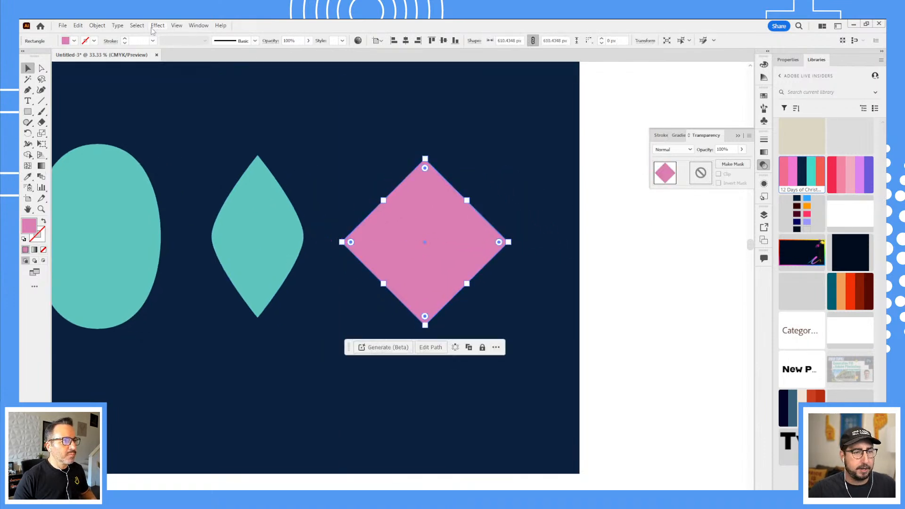
- Apply a Pucker & Bloat effect of -63% to the pink square, turning it into a four-pointed star
left_click(152, 25)
mouse_move(218, 100)
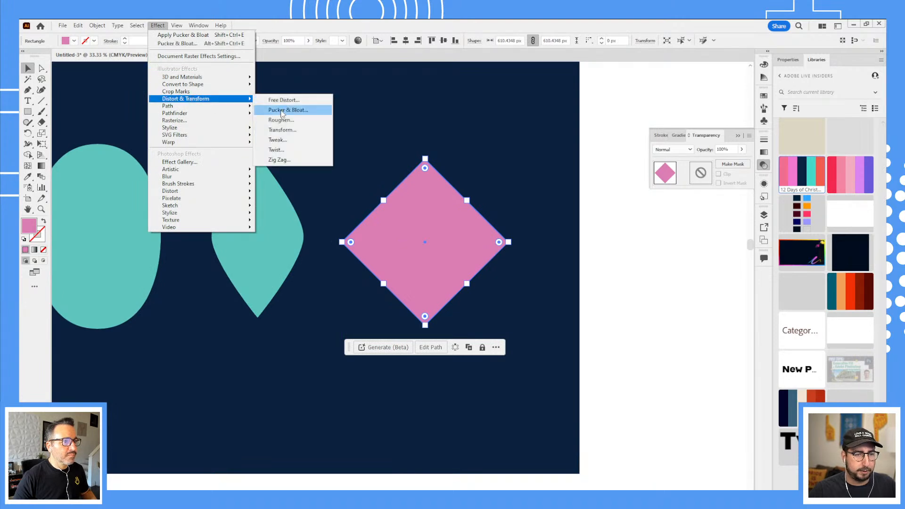
left_click(289, 111)
left_click_drag(440, 228, 575, 246)
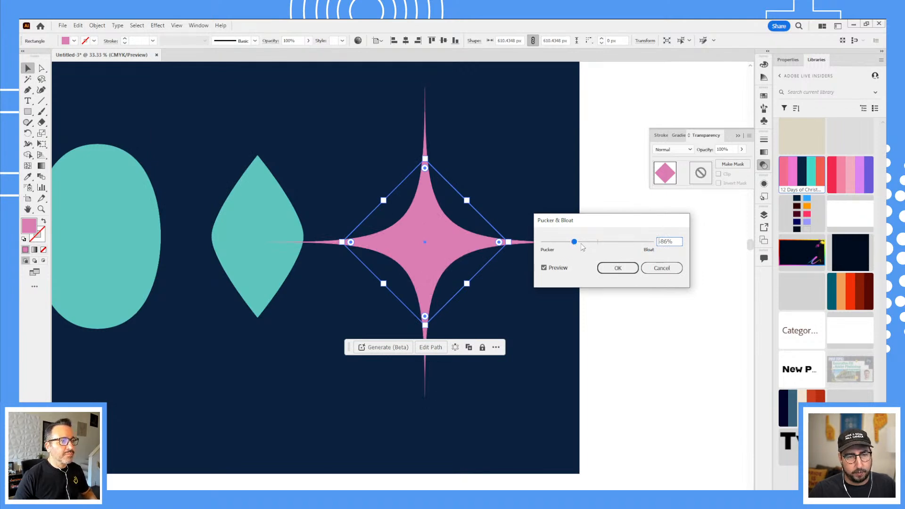
left_click(614, 268)
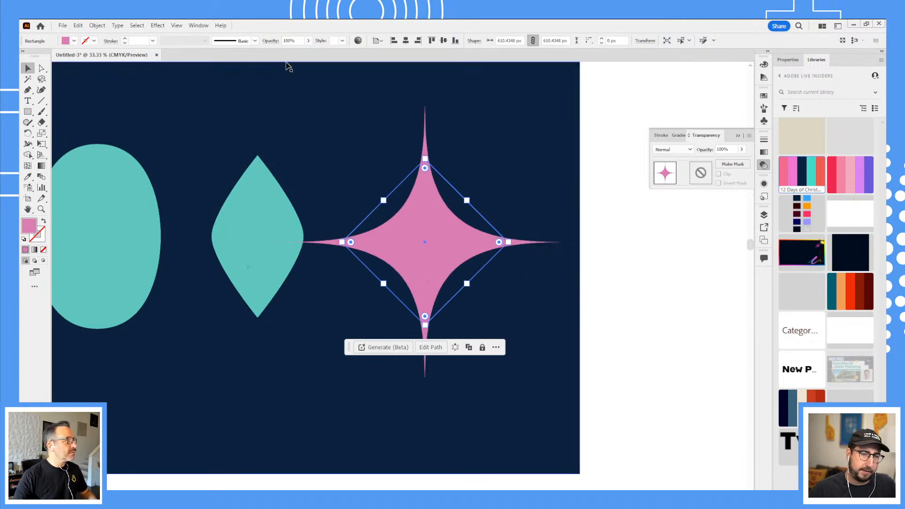
- Expand the star's appearance and scale its left and right points inward to a width of about 1062 px
left_click(97, 26)
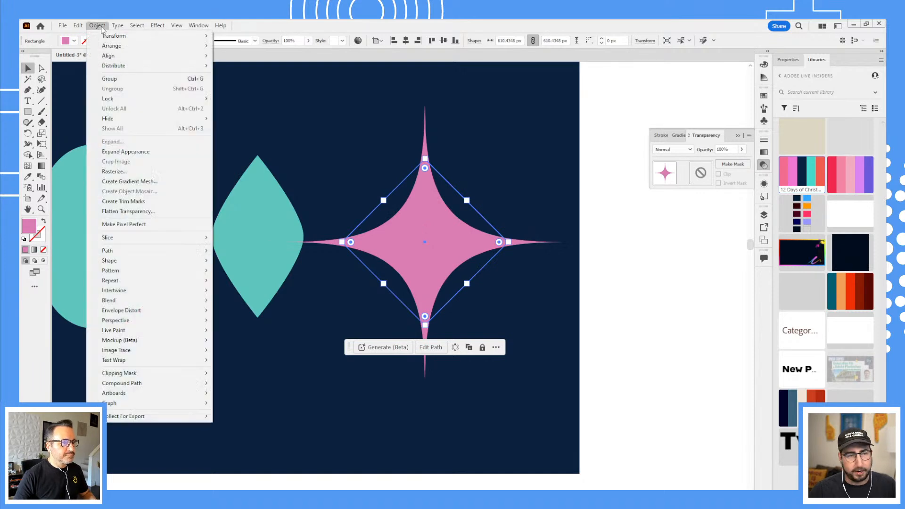
left_click(115, 148)
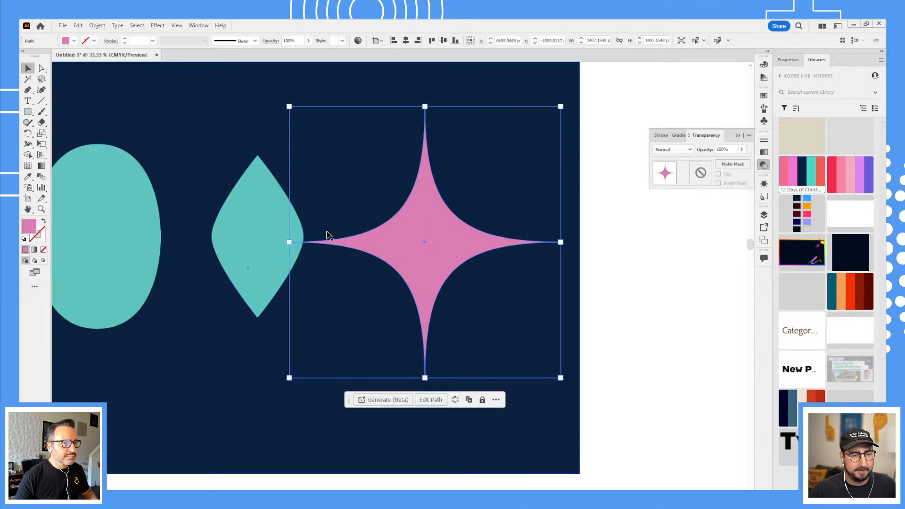
key("a")
left_click(290, 242)
left_click(289, 242)
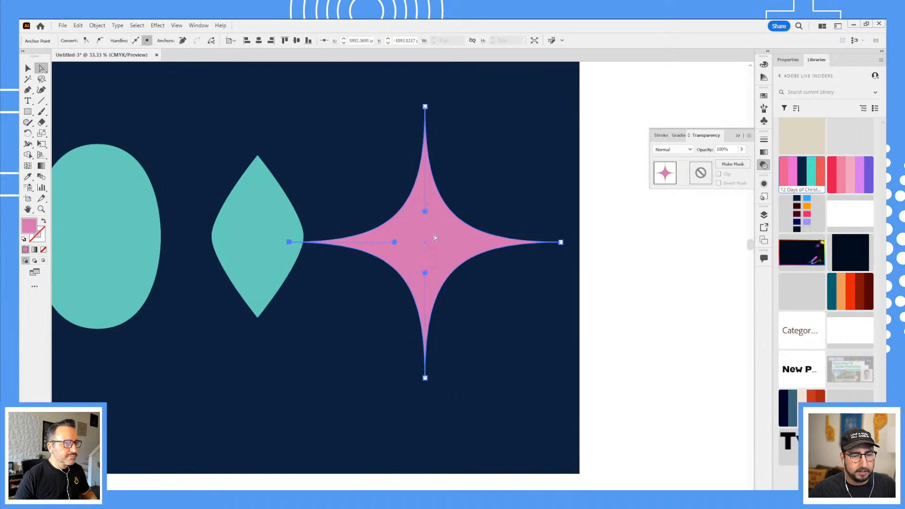
left_click(560, 242, "shift")
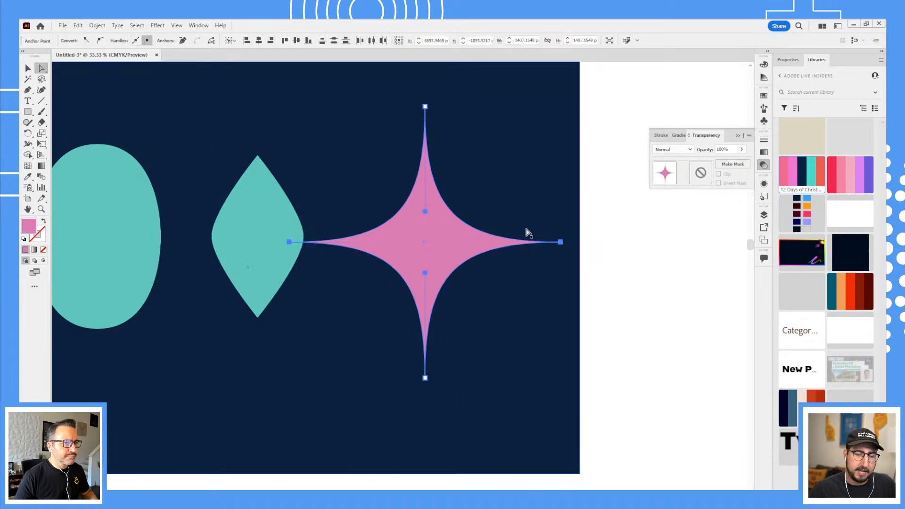
key("s")
left_click_drag(596, 105, 565, 132)
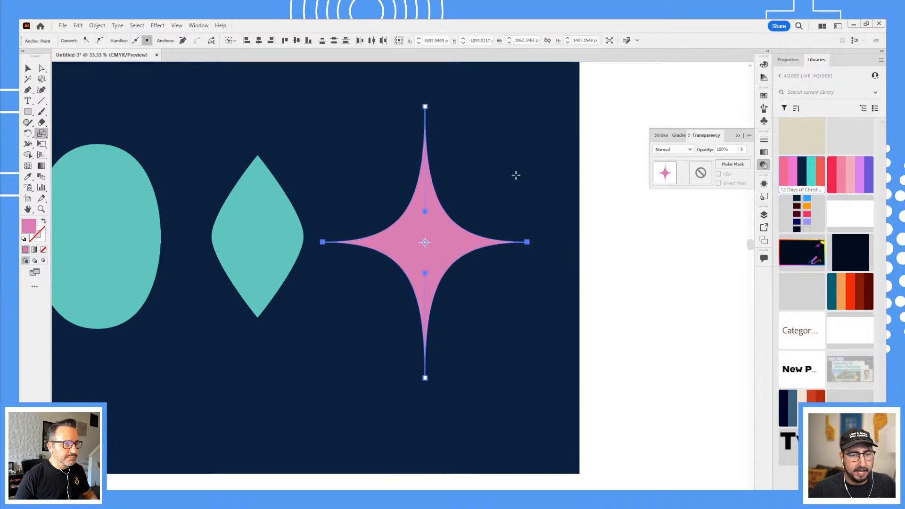
- Try the Round Corners effect on the star, testing radii between 3 px and 400 px, and discard it
left_click(159, 25)
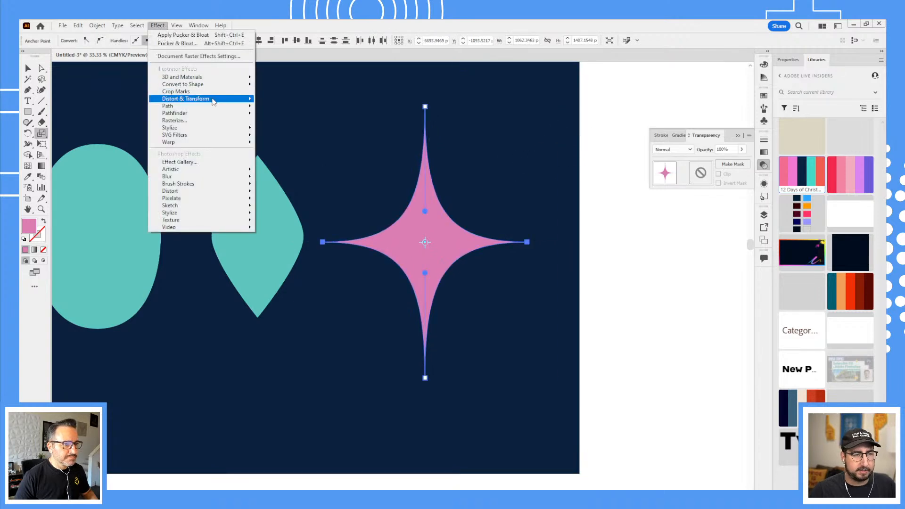
mouse_move(212, 99)
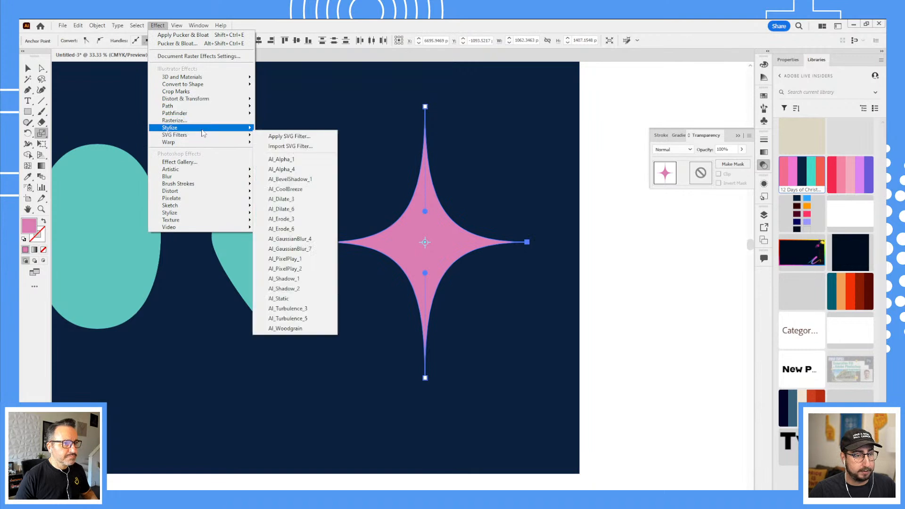
mouse_move(202, 130)
left_click(297, 169)
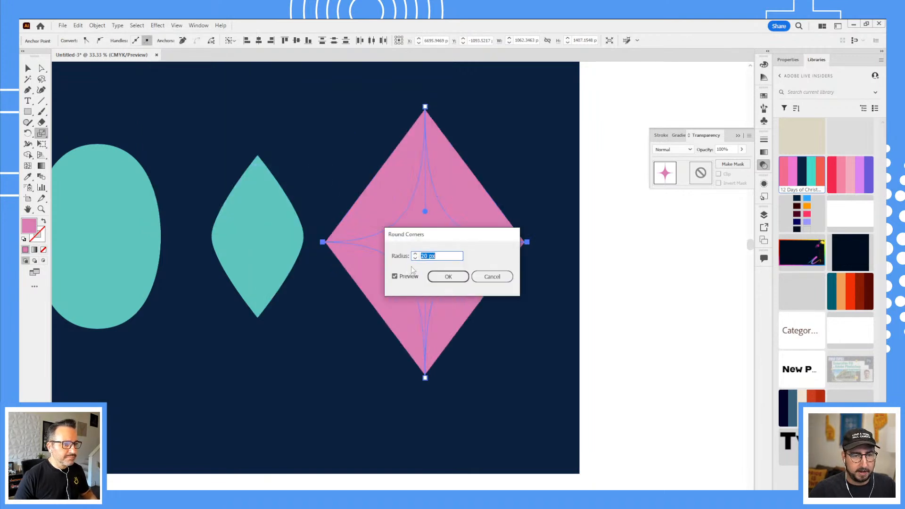
key("shift+Up")
key("shift+Up")
key("shift+Up")
key("shift+Up")
key("shift+Up")
key("shift+Down")
key("shift+Down")
key("shift+Down")
key("shift+Down")
key("shift+Down")
key("shift+Down")
key("shift+Down")
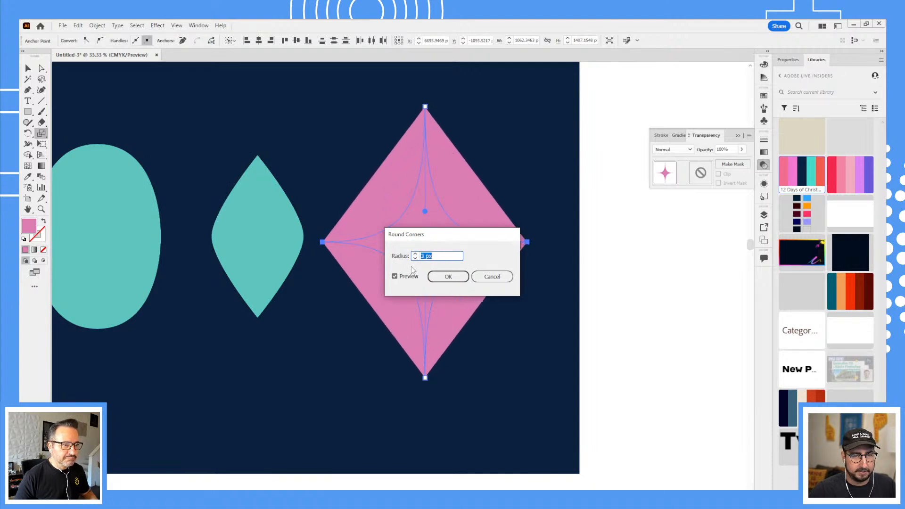
key("shift+Up")
key("shift+Up")
key("shift+Up")
key("shift+Up")
key("shift+Up")
key("shift+Up")
key("shift+Up")
key("shift+Up")
key("shift+Up")
key("shift+Up")
key("shift+Up")
key("shift+Up")
key("shift+Up")
key("shift+Up")
key("shift+Up")
key("shift+Up")
key("shift+Up")
key("shift+Up")
key("shift+Up")
key("shift+Up")
key("shift+Up")
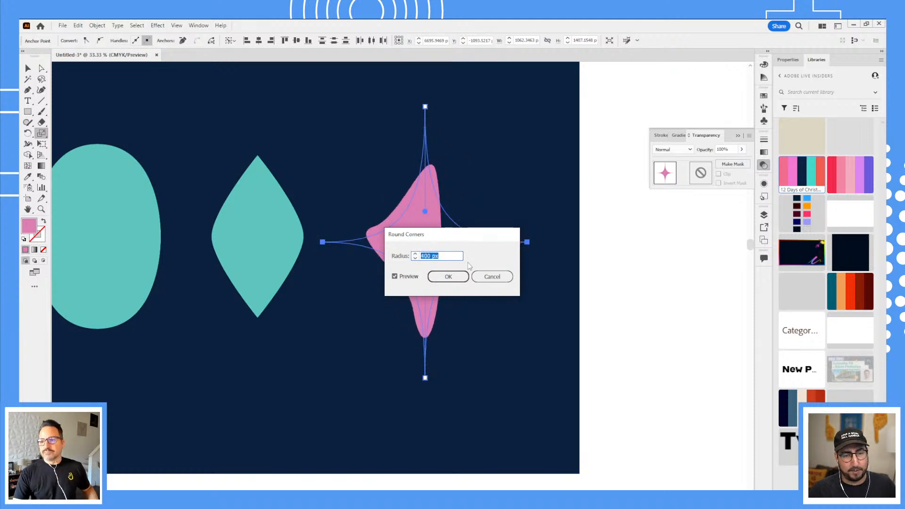
left_click(491, 276)
- Delete the pink four-pointed star
key("v")
left_click(580, 226)
left_click(440, 222)
key("a")
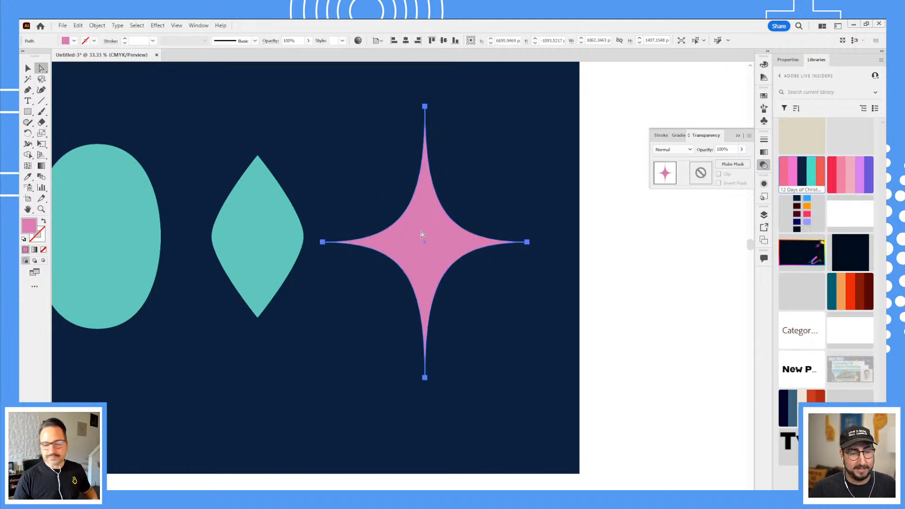
key("Delete")
- Draw a pink circle about 700 px in diameter beside the teal diamond and reapply the last Pucker & Bloat settings
key("l")
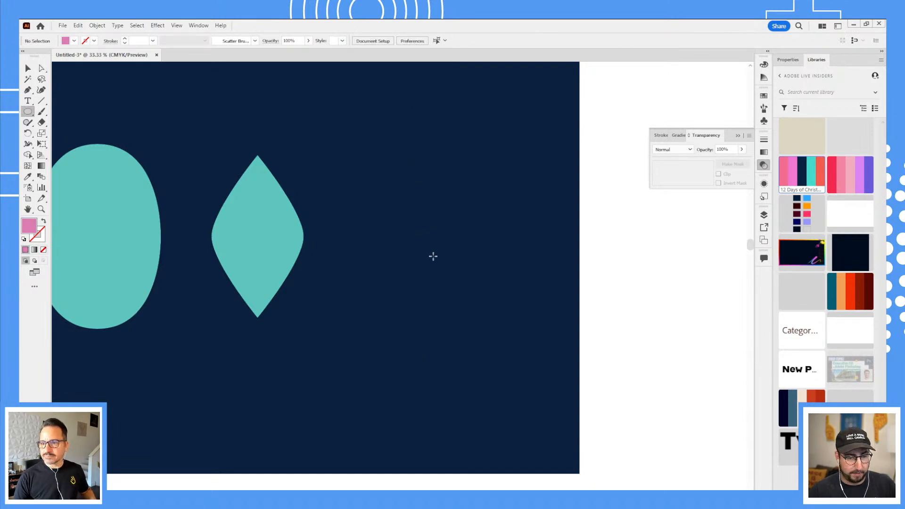
left_click_drag(434, 263, 368, 194)
left_click(158, 25)
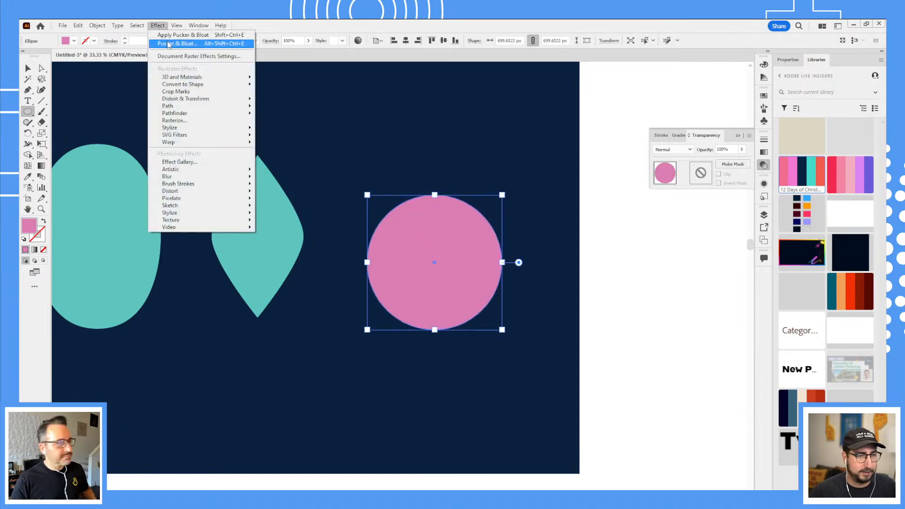
left_click(184, 35)
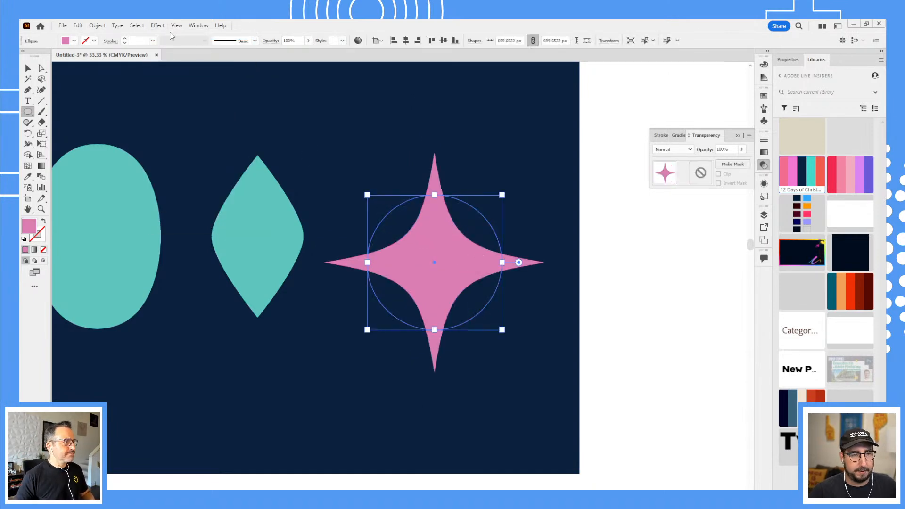
- Try expanding the star's appearance and rounding its left and right points by about 120 px, and undo both changes
left_click(96, 26)
left_click(123, 151)
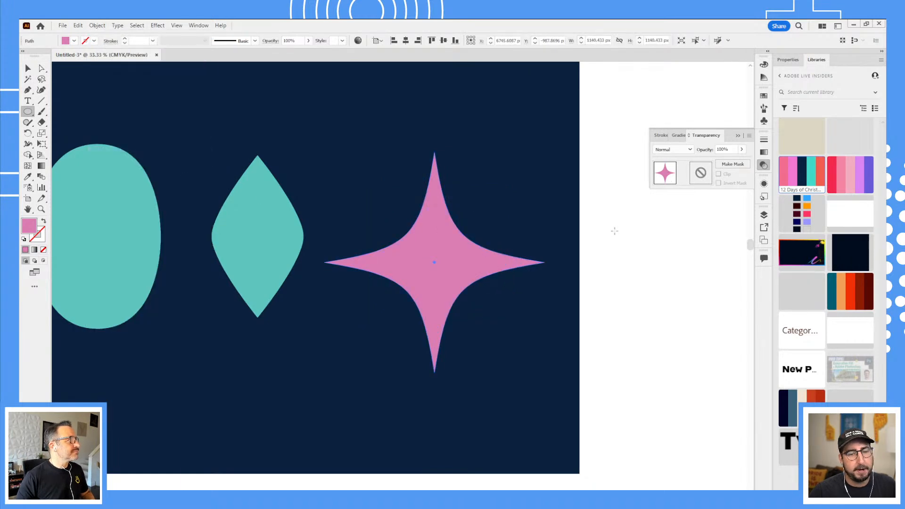
key("a")
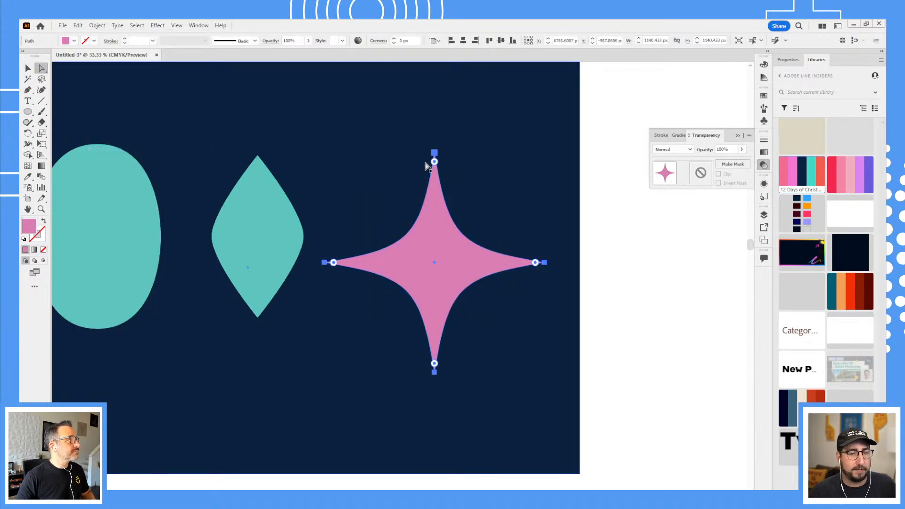
left_click(324, 262)
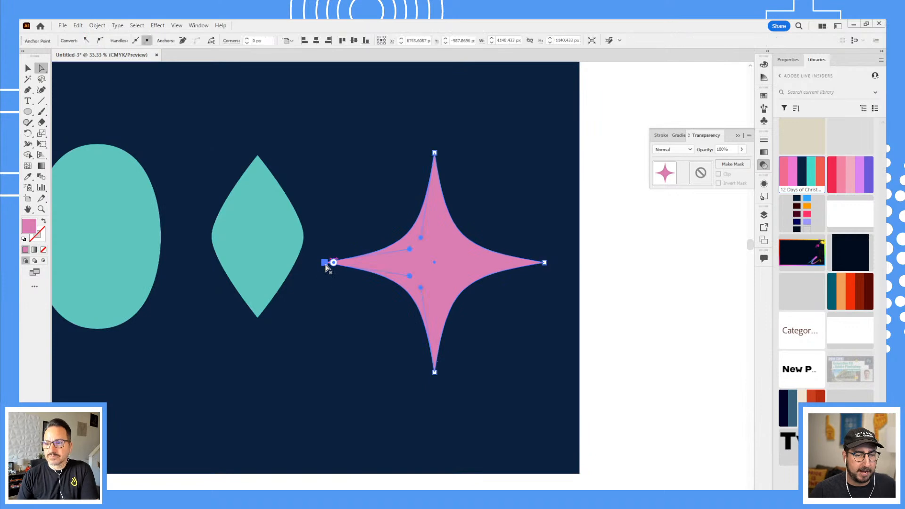
left_click(544, 263, "shift")
left_click_drag(536, 264, 462, 264)
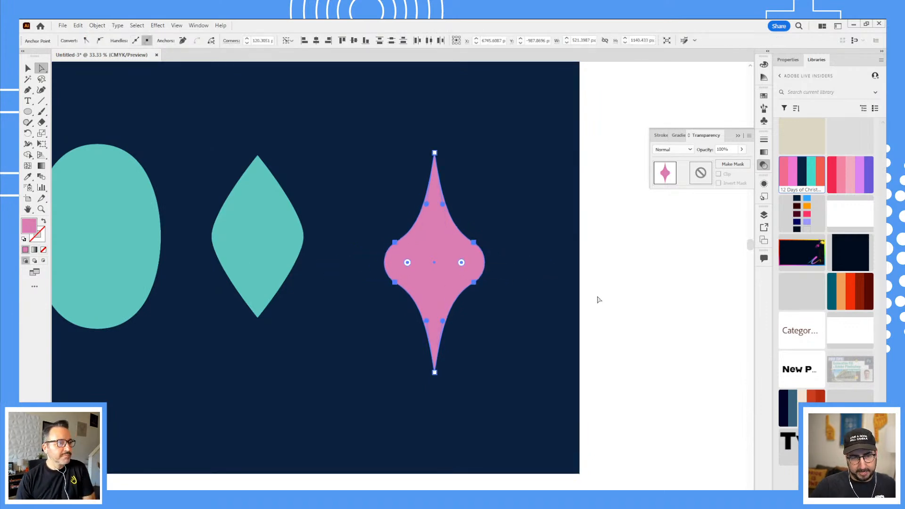
key("v")
left_click(528, 271)
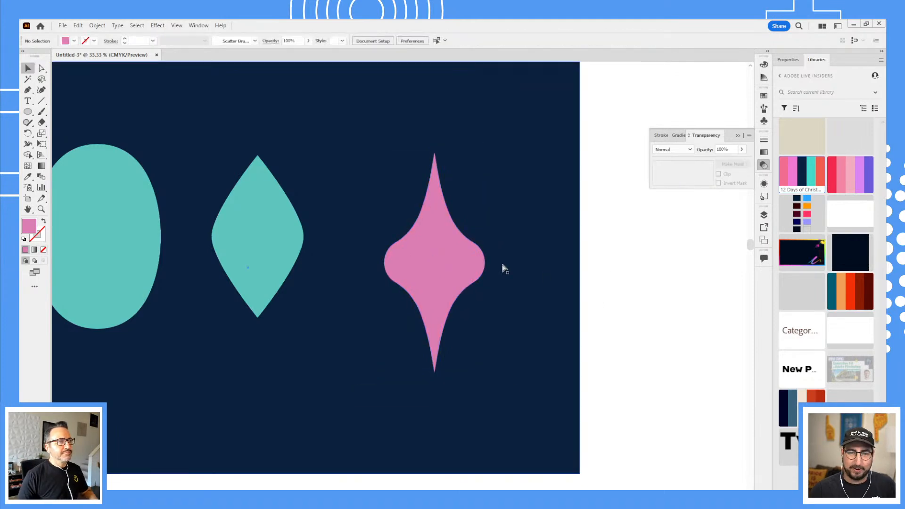
key("ctrl+z")
key("ctrl+z")
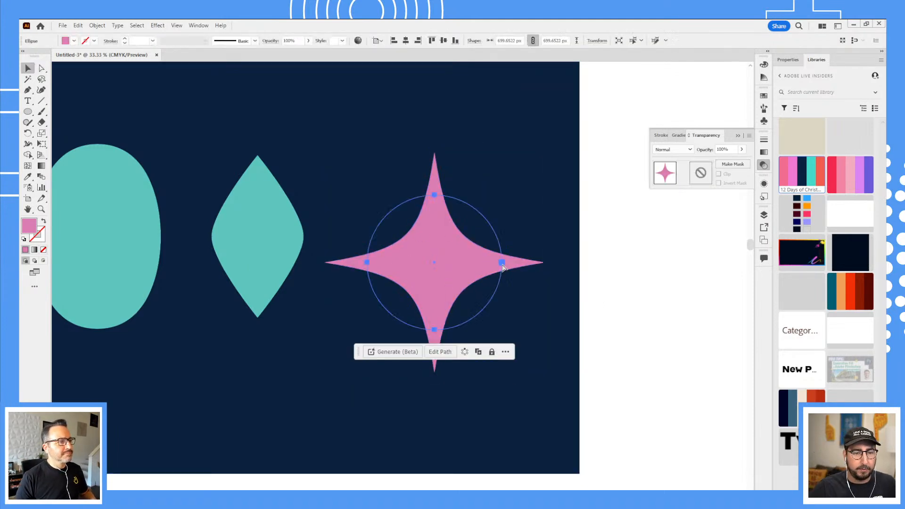
- Scale the live star's base circle down to about 466 px and duplicate it to make three separate stars
key("s")
left_click_drag(531, 174, 499, 203)
key("v")
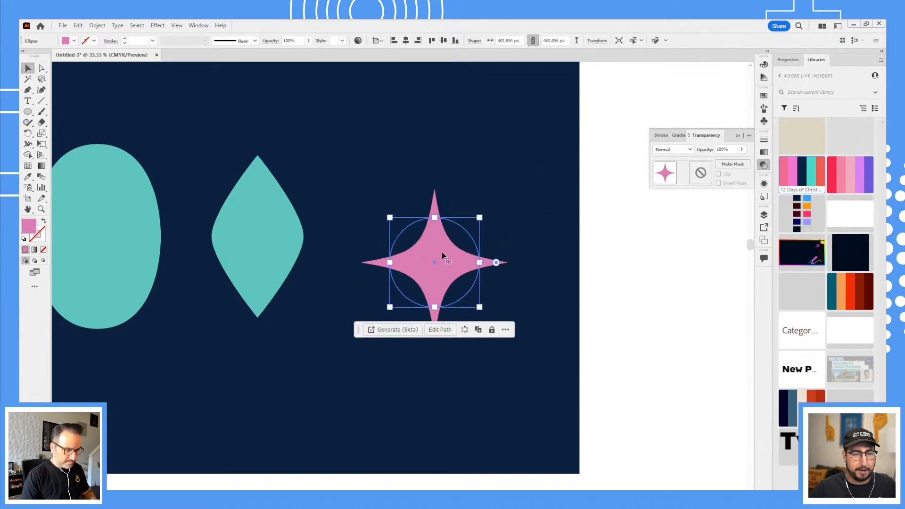
left_click_drag(442, 253, 398, 374)
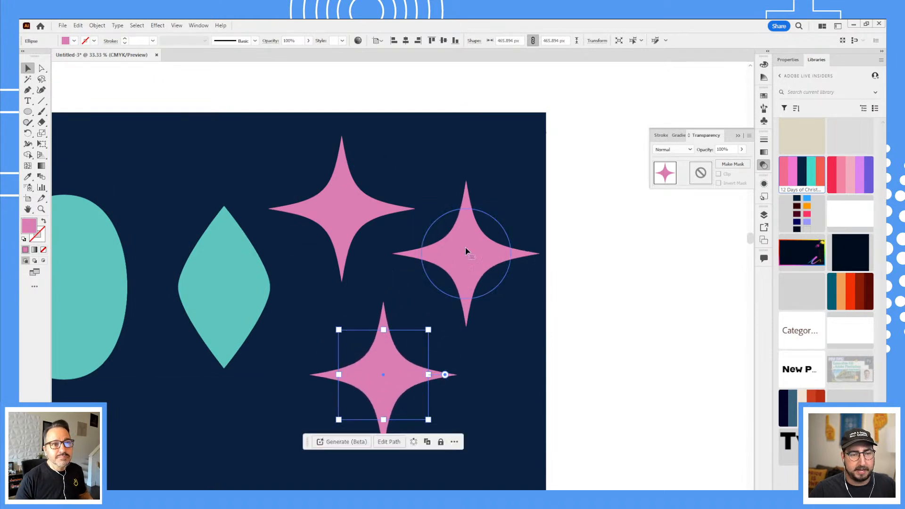
- Edit the Pucker & Bloat effect on the rightmost star to a stronger pucker with longer, thinner points
left_click(466, 251)
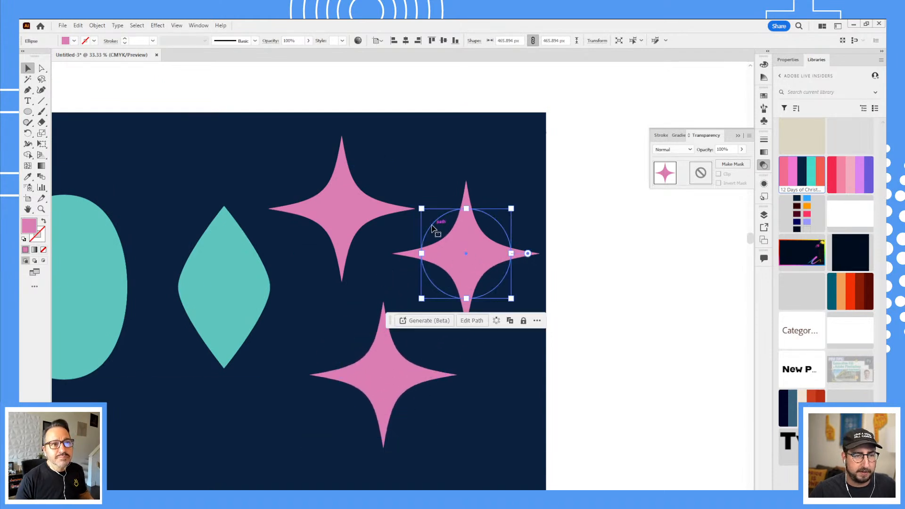
left_click(763, 185)
left_click(688, 208)
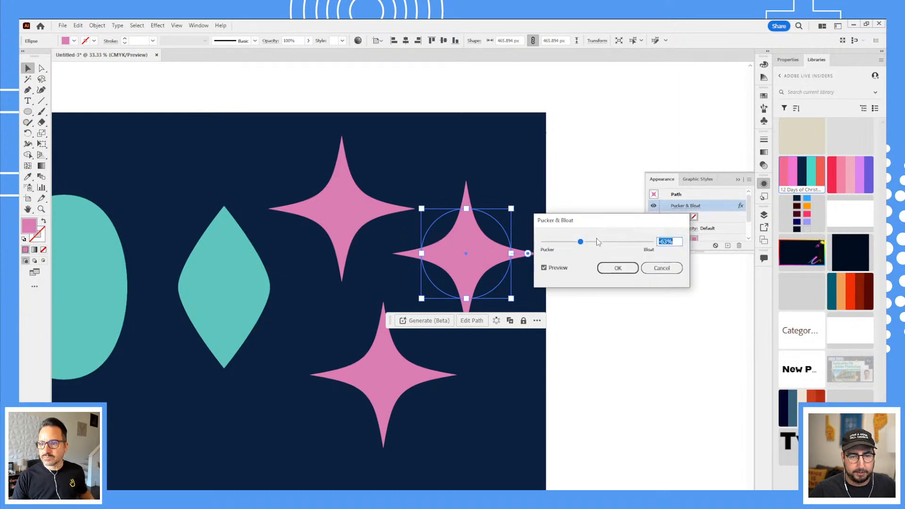
mouse_move(584, 242)
left_mouse_down()
mouse_move(604, 242)
mouse_move(577, 245)
left_mouse_up()
left_click(616, 268)
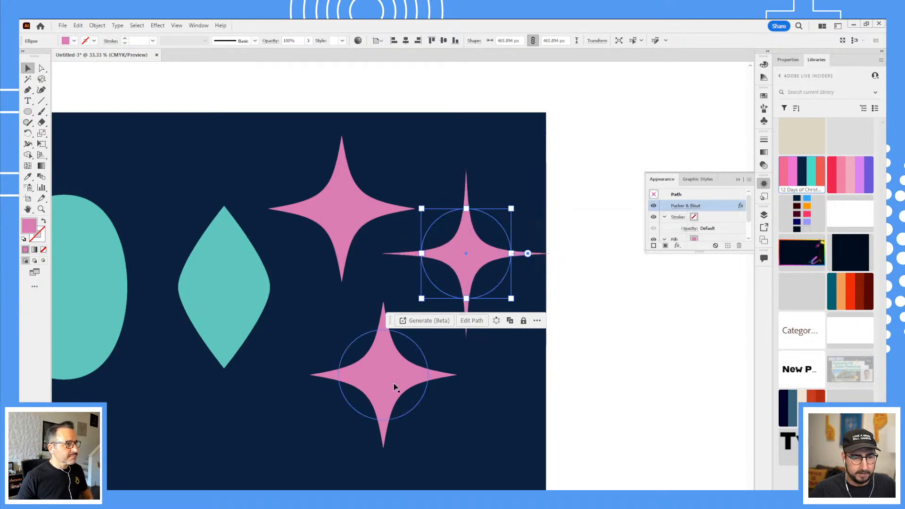
- Reduce the pucker in the lower star's Pucker & Bloat effect until it forms a nearly straight-sided diamond
left_click(396, 386)
left_click(681, 206)
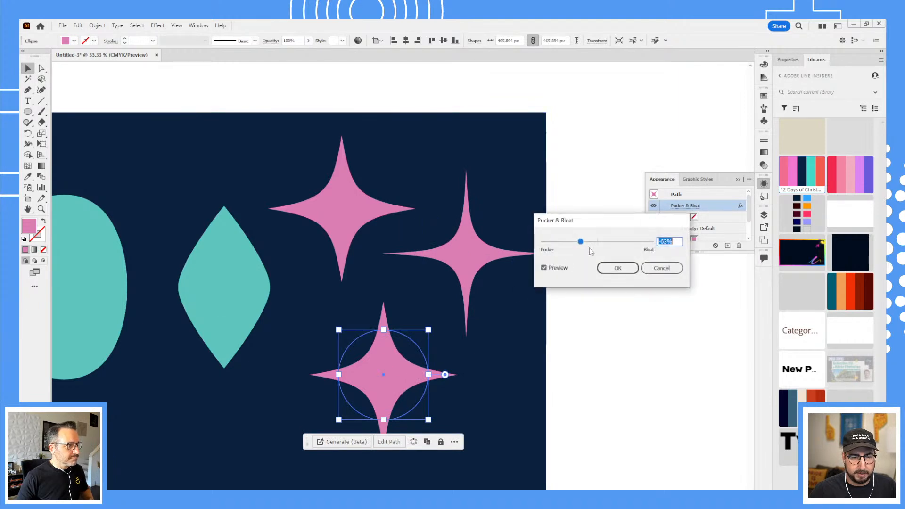
left_click_drag(584, 242, 590, 242)
left_click(607, 272)
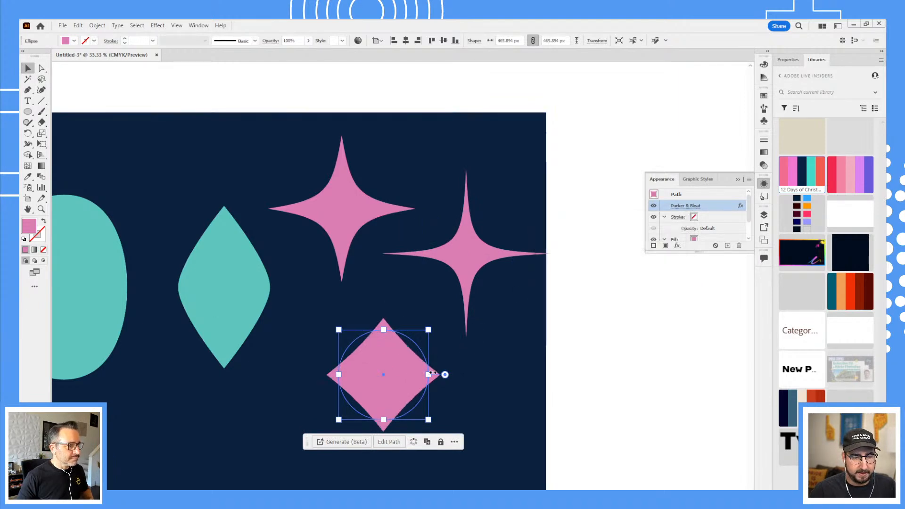
- Narrow the lower diamond symmetrically about its centre and stretch the rightmost star vertically into a taller shape
left_click_drag(428, 375, 414, 374)
left_click(471, 253)
left_click_drag(469, 202, 469, 185)
- Expand the appearance of all three pink shapes into editable paths
left_click(384, 358, "shift")
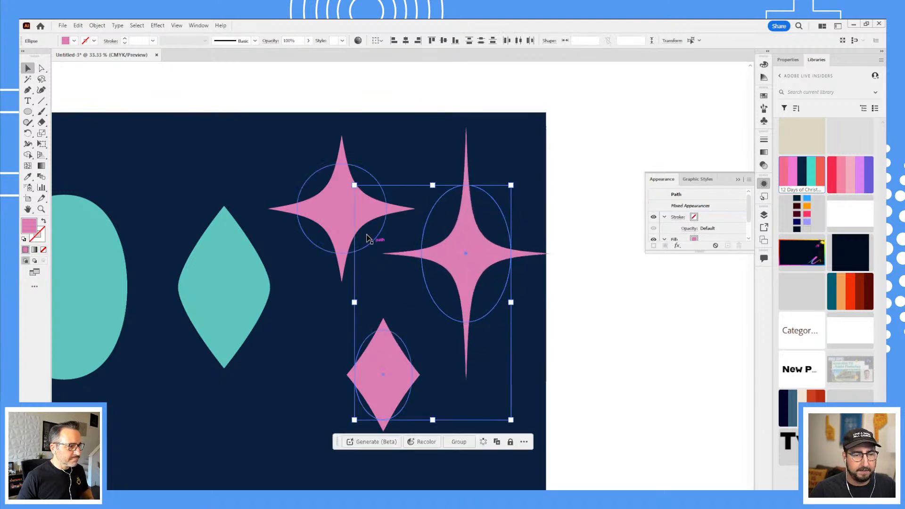
left_click(347, 212, "shift")
left_click(97, 26)
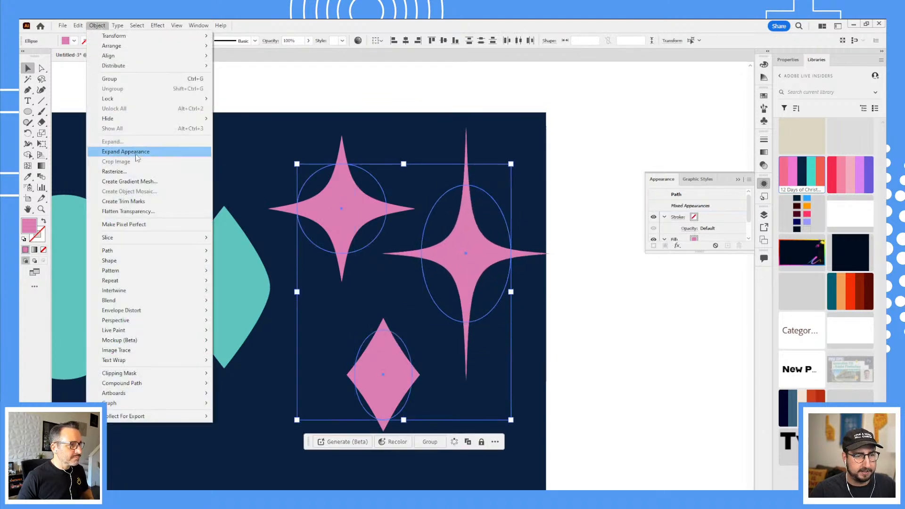
left_click(136, 152)
- Round the left and right points of the upper-left pink star by about 78 px
key("a")
left_click(270, 211)
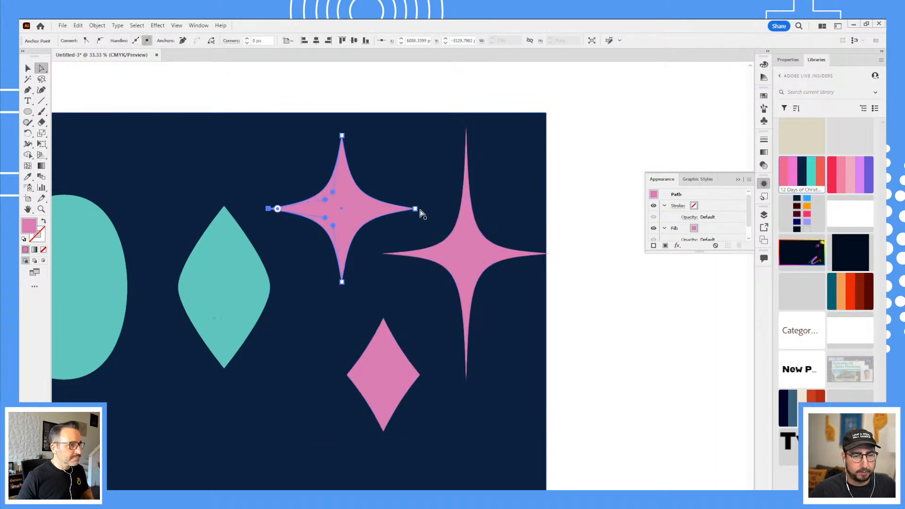
left_click(408, 212, "shift")
left_click_drag(409, 212, 358, 206)
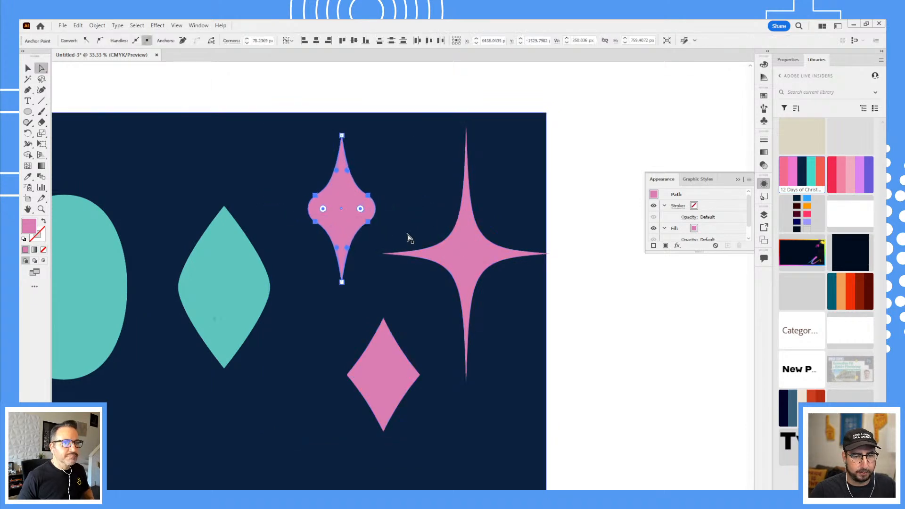
- Round the left and right points of the rightmost star into soft bulges
left_click(466, 128)
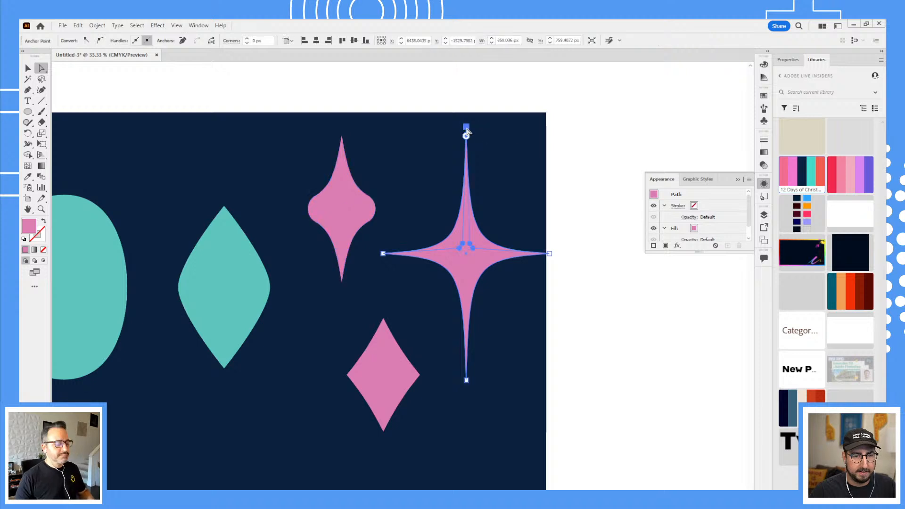
left_click(540, 253)
left_click(384, 255, "shift")
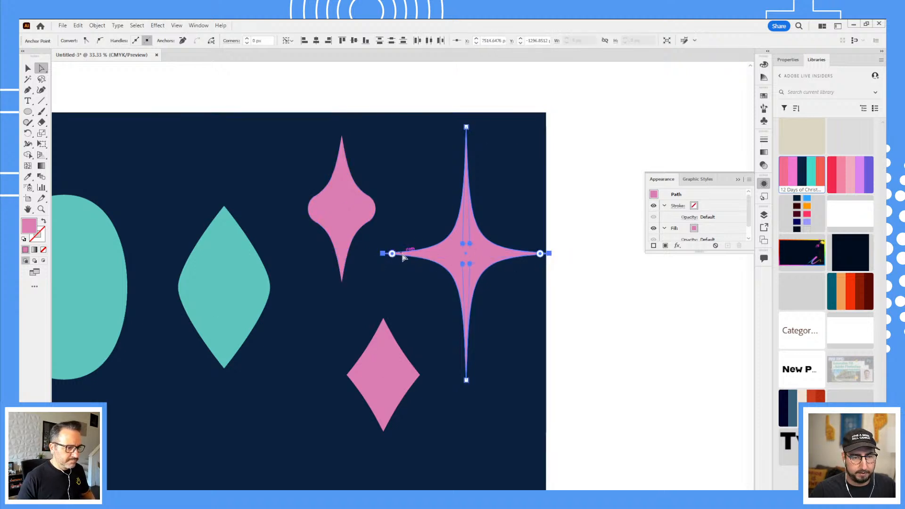
left_click_drag(396, 255, 440, 255)
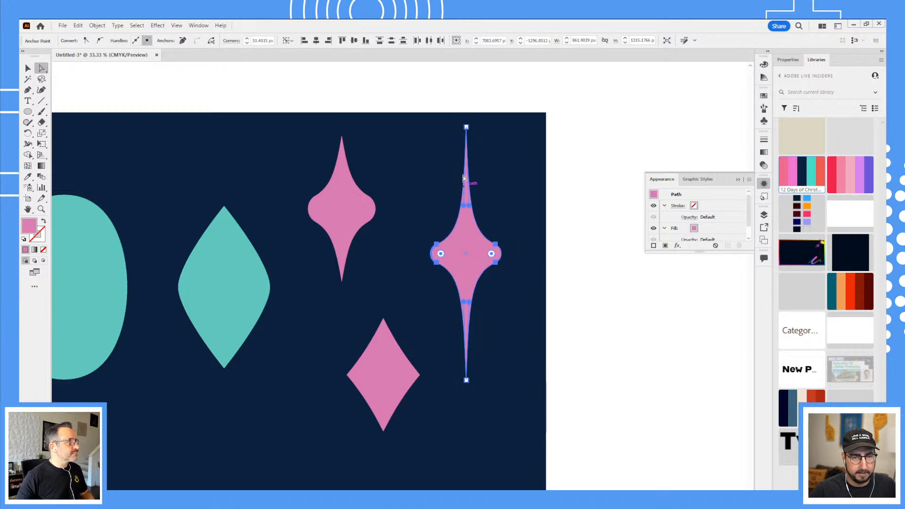
- Round the top and bottom points of the rightmost star so its long spikes become shorter and blunt
left_click(467, 127)
left_click(466, 379, "shift")
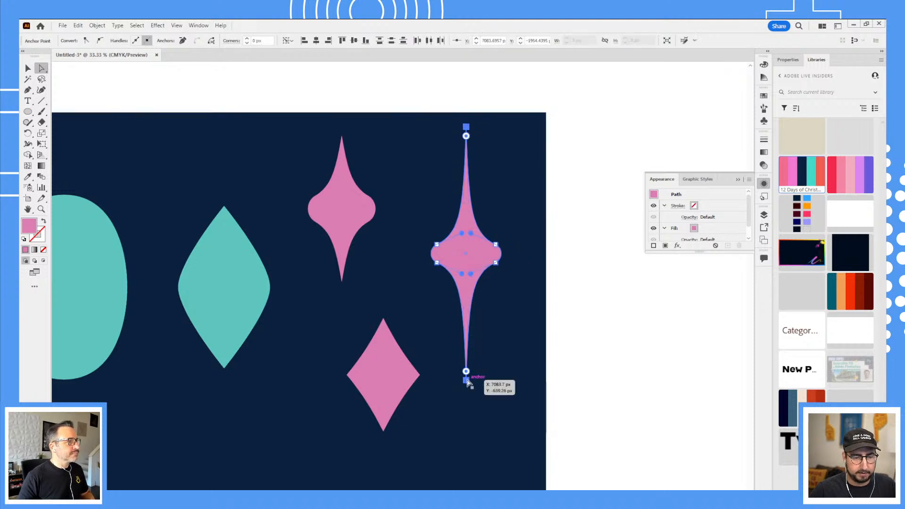
left_click_drag(466, 360, 467, 323)
left_click(550, 285)
- Round only the bottom point of the lower pink diamond, keeping its top point sharp
scroll(421, 317, "down", 3)
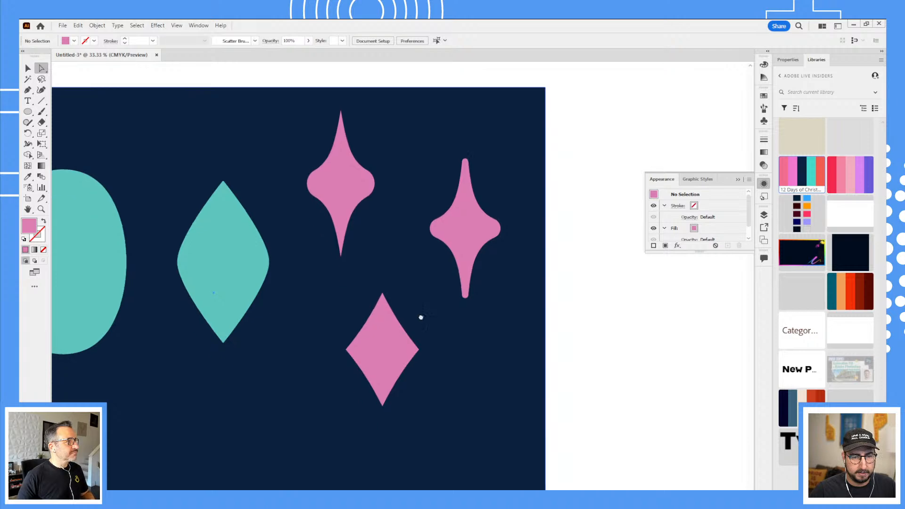
left_click(395, 318)
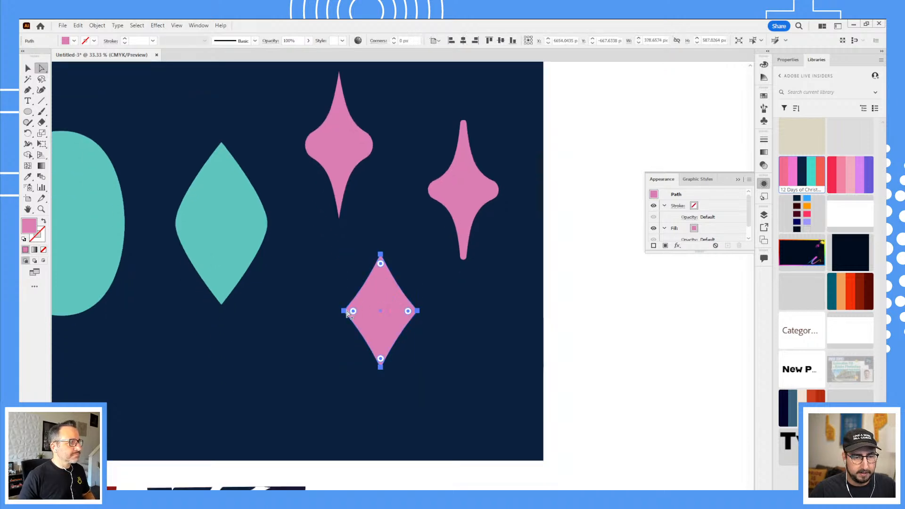
left_click(381, 256)
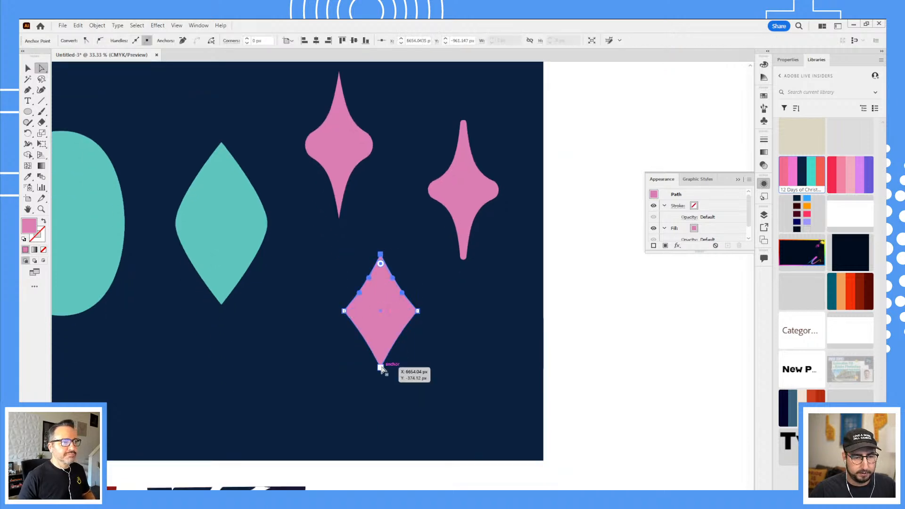
left_click(381, 365, "shift")
left_click_drag(381, 359, 383, 245)
left_click(423, 285)
left_click(380, 278)
left_click(477, 362)
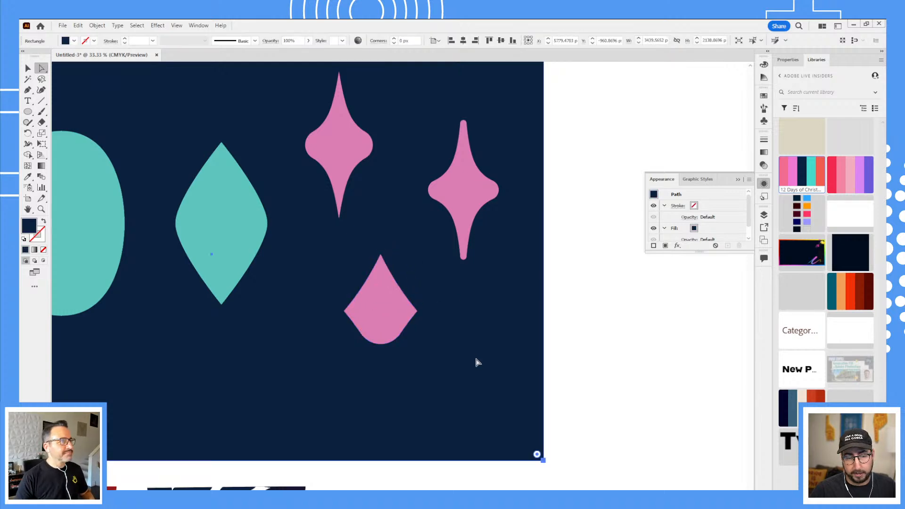
- Slightly round the side points of the lower pink shape and move it up and right, closer to the two stars
left_click(358, 310)
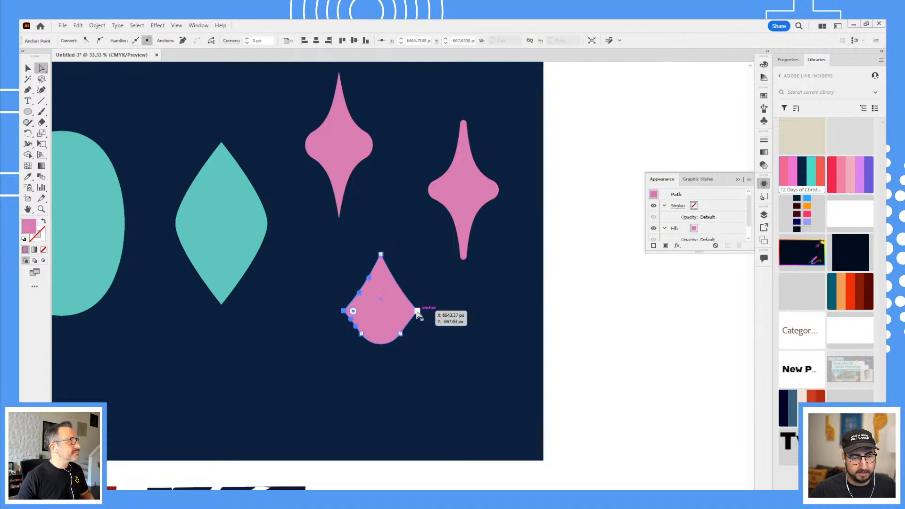
key("v")
left_click(420, 319)
left_click_drag(392, 314, 418, 323)
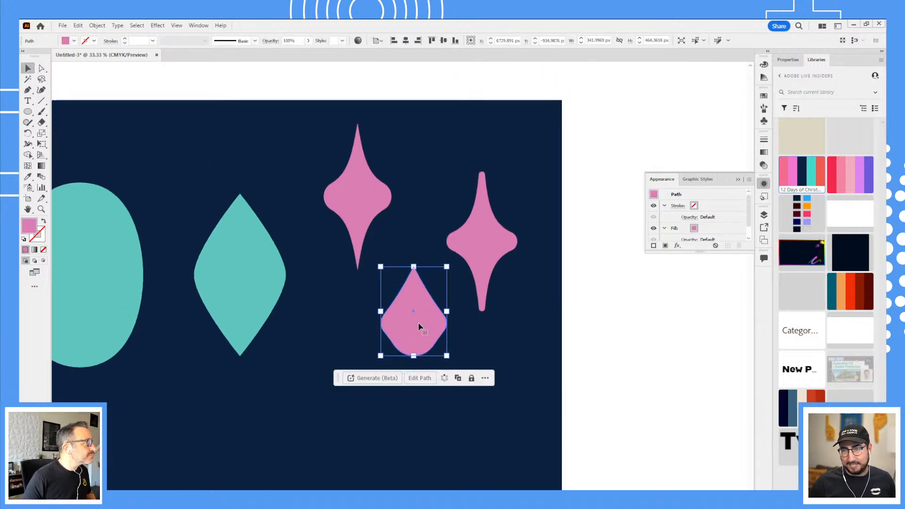
left_click(571, 321)
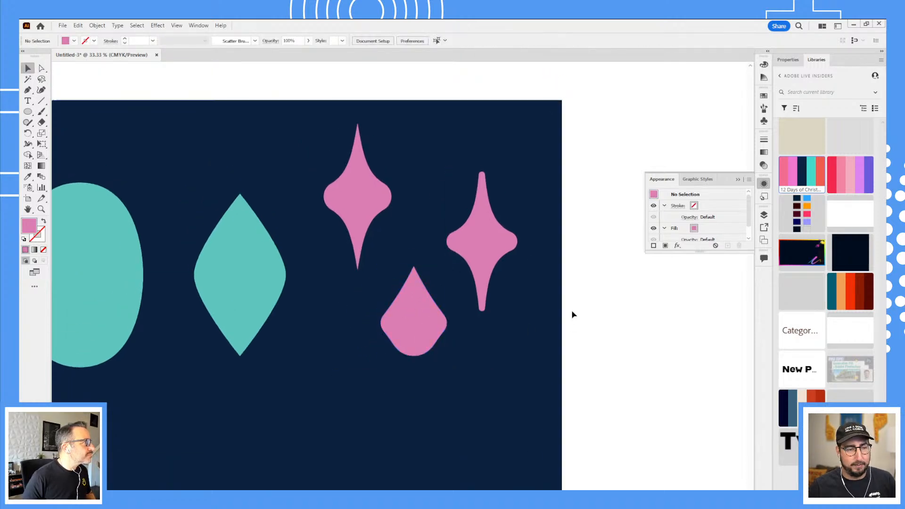
- Draw a pink rectangle of about 657 × 971 px over the teal oval's bounds and place it behind the oval
left_click_drag(198, 227, 401, 185)
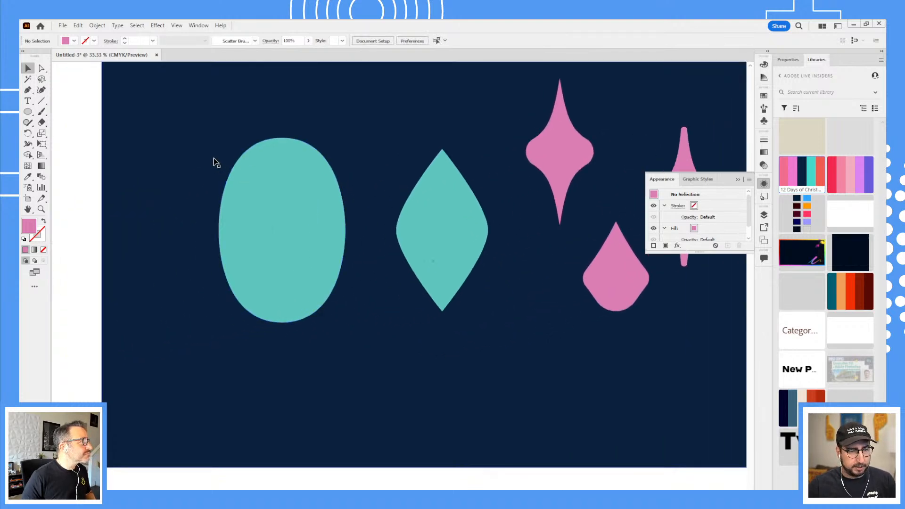
key("m")
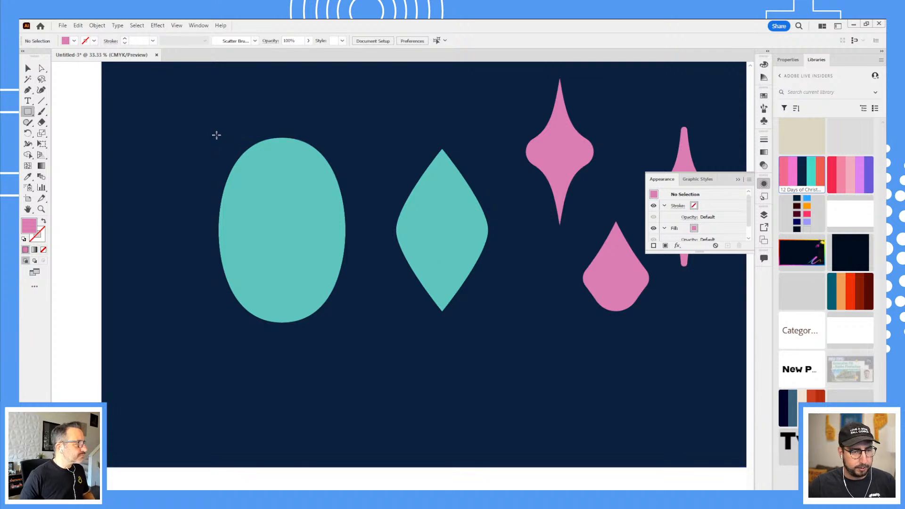
left_click_drag(218, 138, 346, 325)
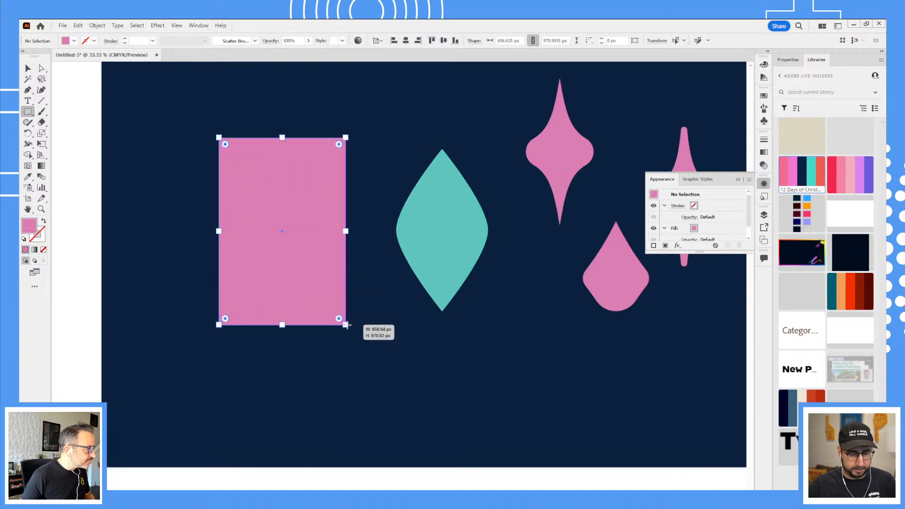
key("ctrl+shift+bracketleft")
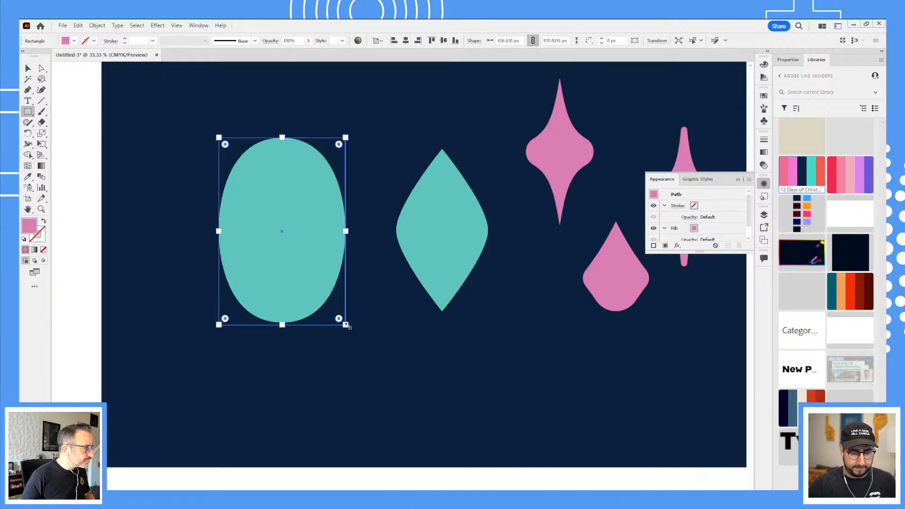
key("ctrl+z")
key("ctrl+shift+z")
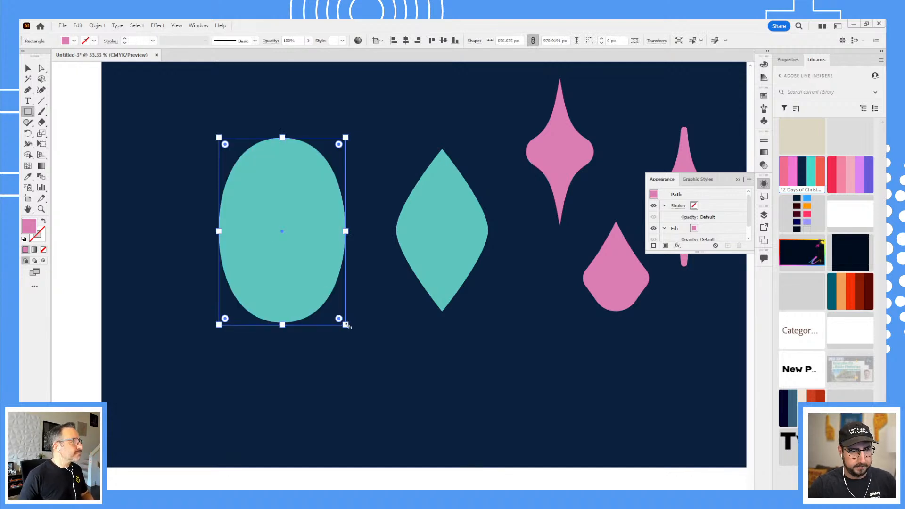
left_click(163, 198)
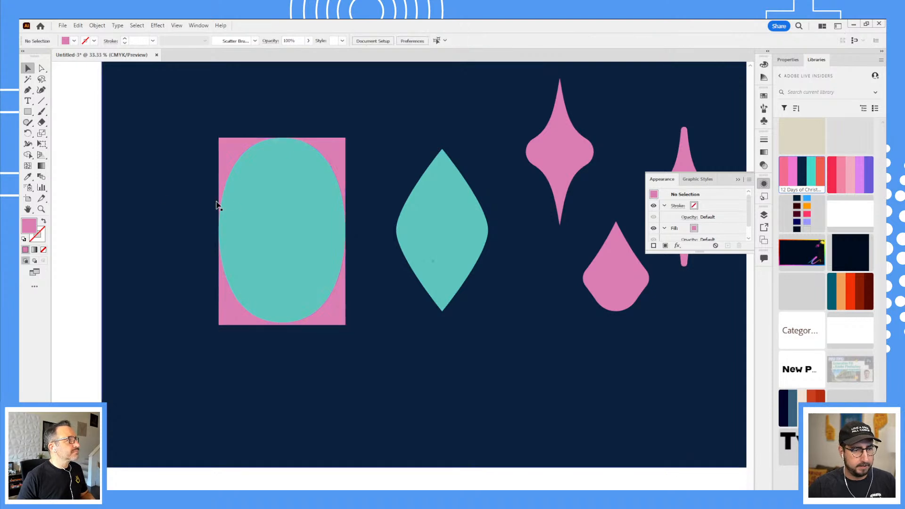
- Draw a rectangle of about 476 × 842 px exactly over the bounds of the teal diamond
left_click(261, 200)
key("s")
left_click_drag(461, 202, 366, 218)
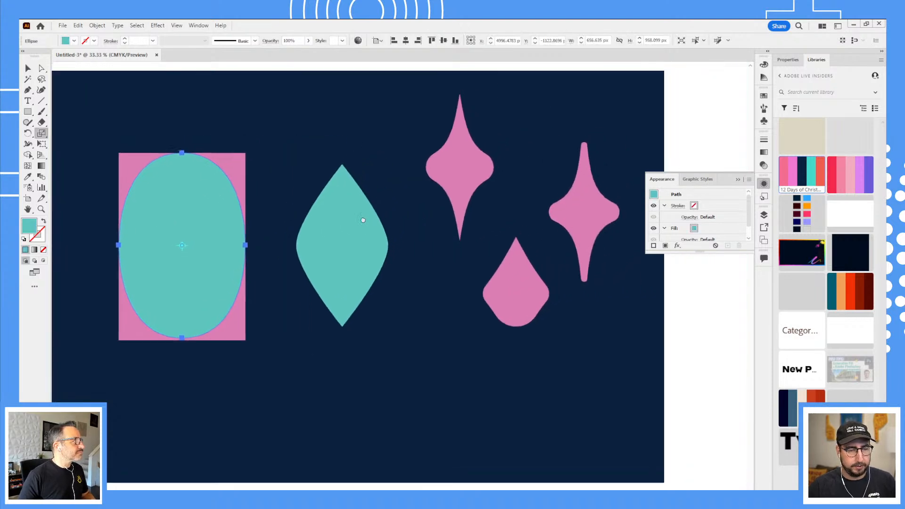
key("v")
left_click(352, 222)
key("m")
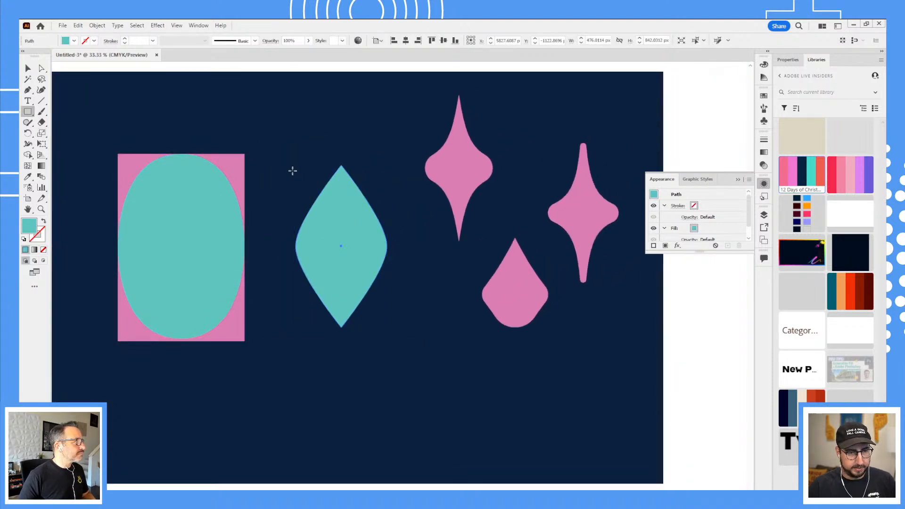
left_click_drag(295, 165, 341, 327)
key("v")
left_click_drag(340, 249, 387, 246)
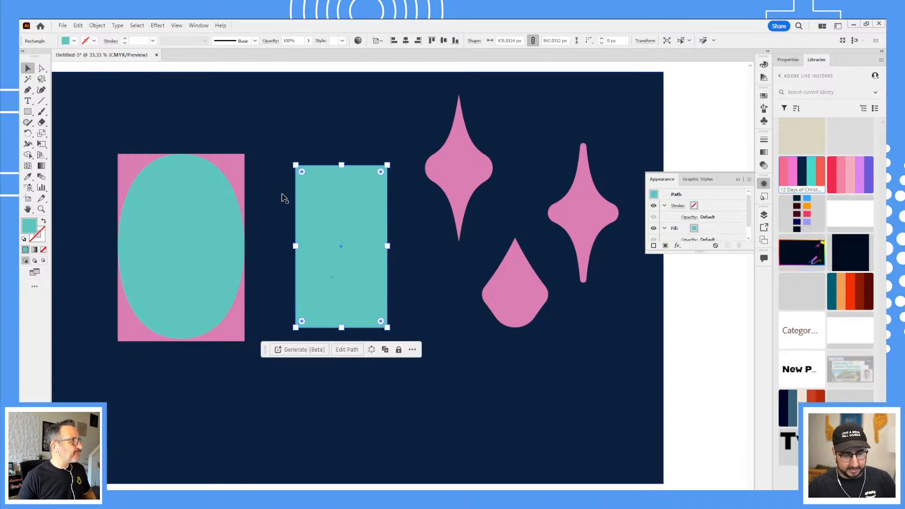
- Fill the new rectangle with the pink of the first rectangle and place it behind the teal diamond
key("i")
left_click(237, 174)
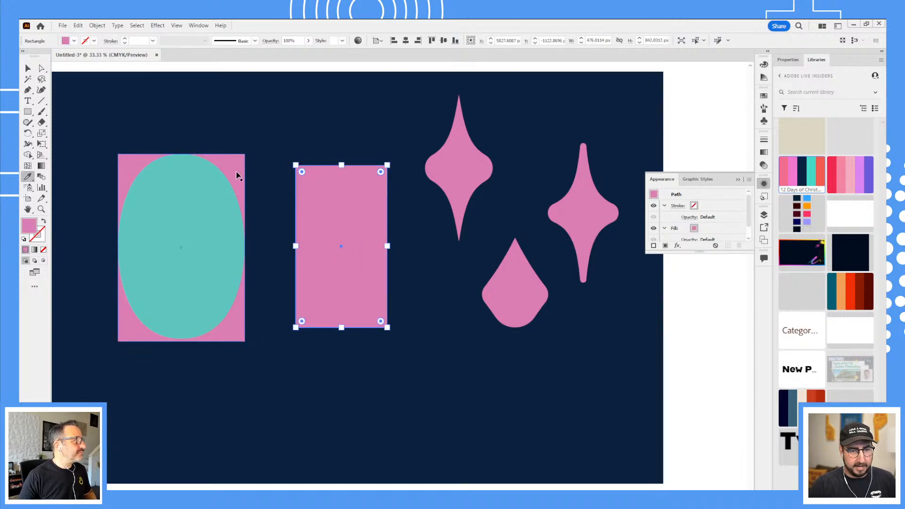
left_click(238, 175)
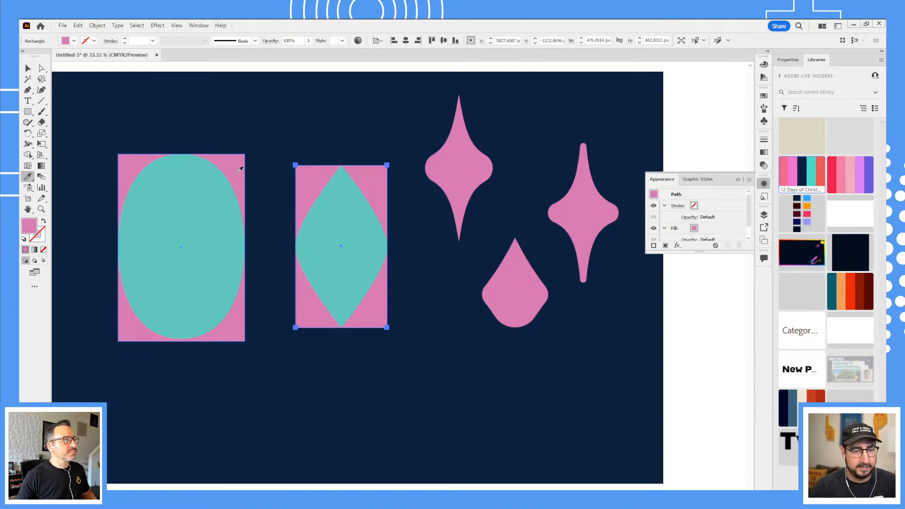
key("v")
left_click(452, 266)
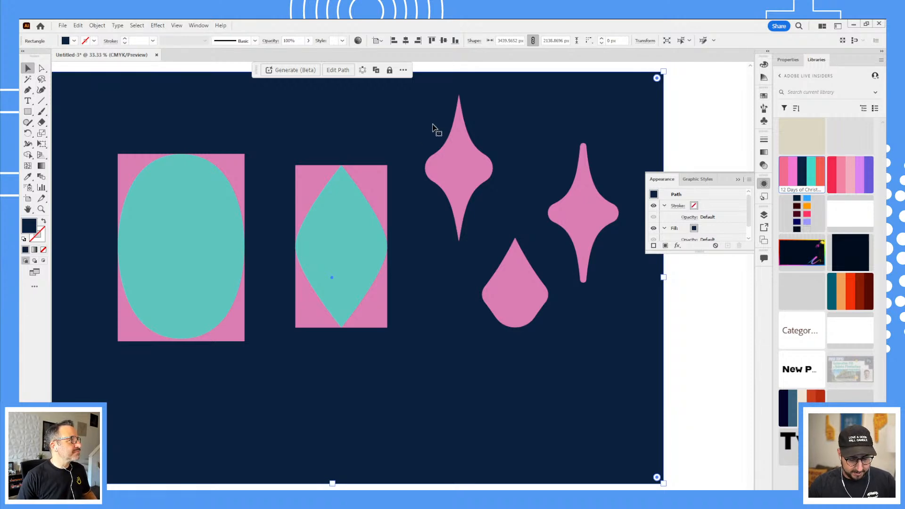
- Start a live Offset Path effect on the teal oval
left_click(188, 212)
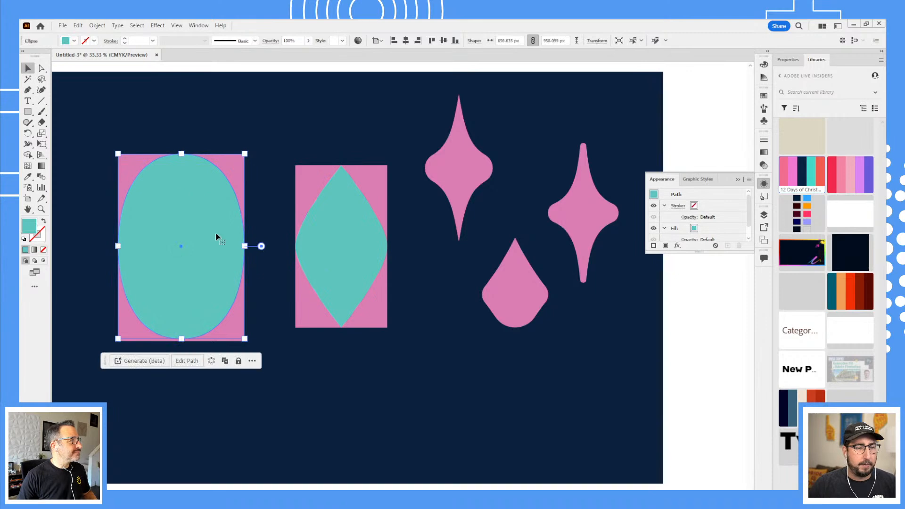
key("z")
left_click(237, 237)
left_click_drag(286, 233, 301, 220)
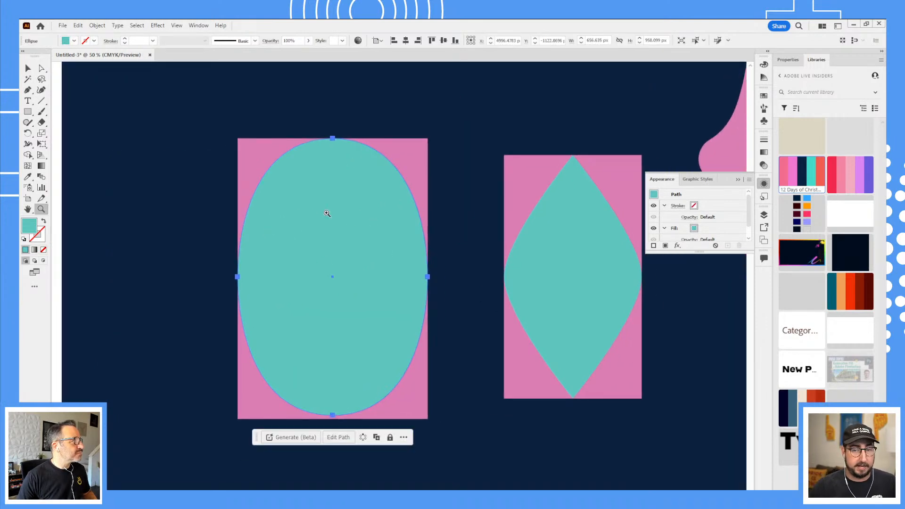
key("v")
left_click_drag(688, 251, 688, 311)
left_click(97, 26)
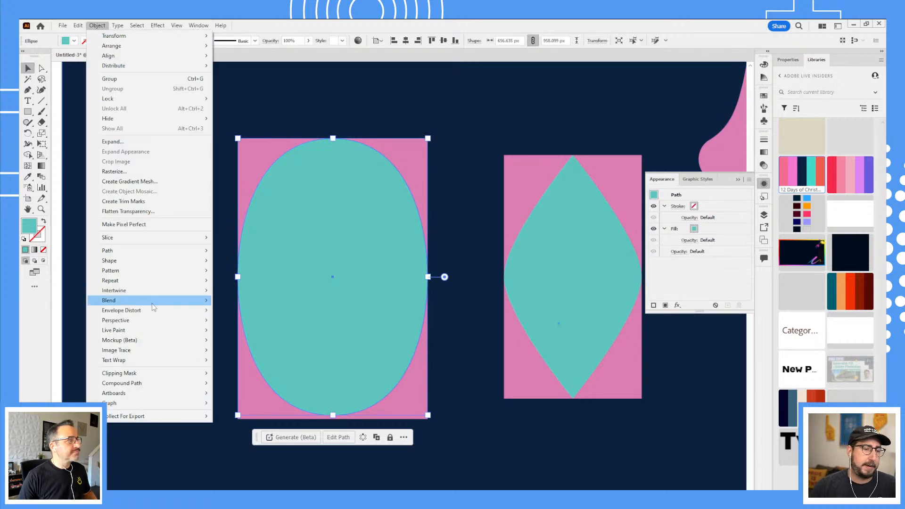
left_click(673, 284)
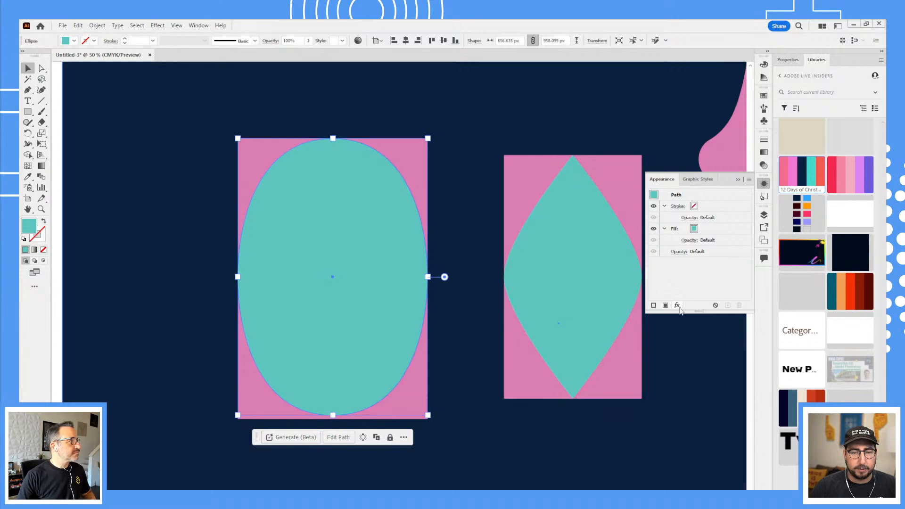
left_click(677, 306)
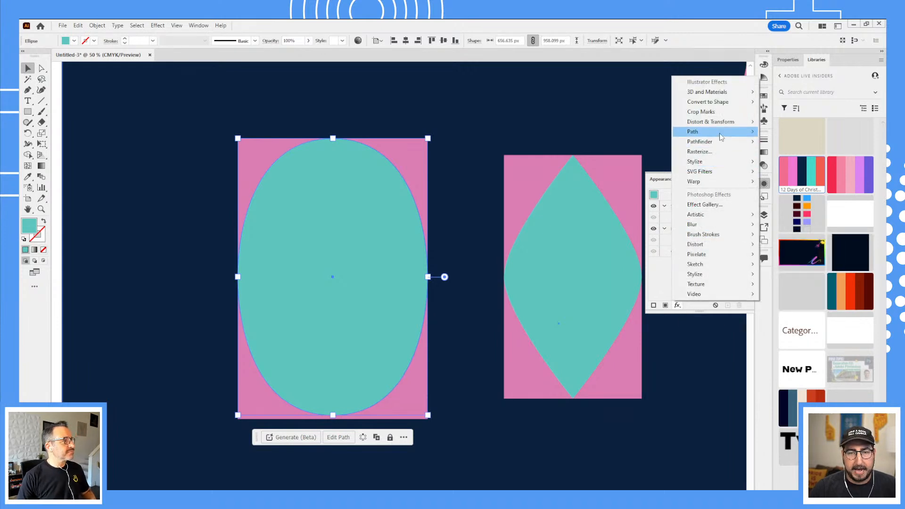
mouse_move(719, 132)
left_click(773, 133)
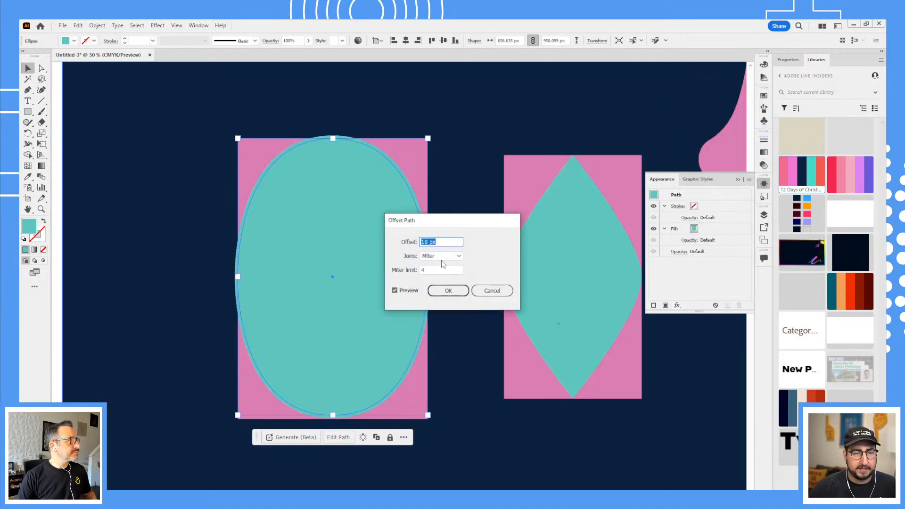
- Set the live Offset Path on the teal oval to -100 px with miter joins and apply it
key("shift+Down")
key("shift+Down")
key("shift+Down")
key("shift+Down")
key("shift+Down")
key("shift+Down")
key("shift+Down")
key("shift+Down")
key("shift+Down")
key("shift+Down")
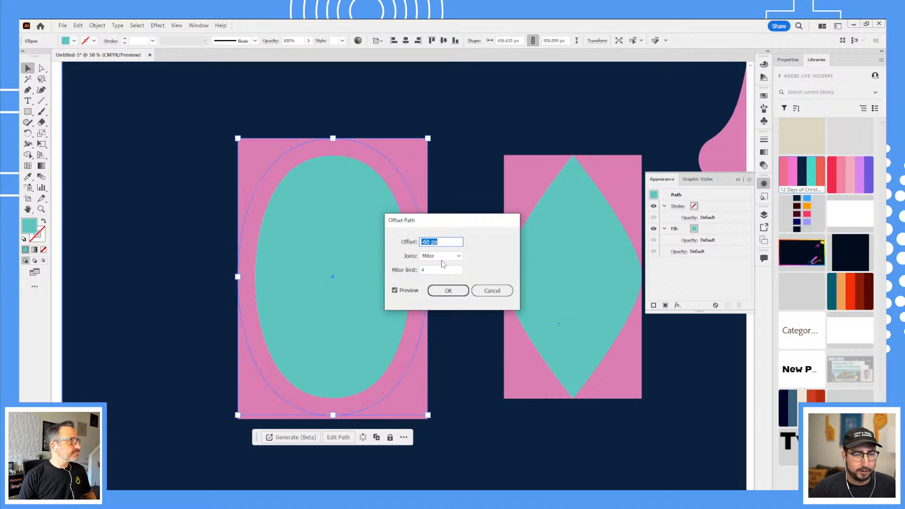
key("shift+Down")
key("shift+Down")
key("shift+Down")
key("shift+Down")
key("shift+Down")
key("shift+Down")
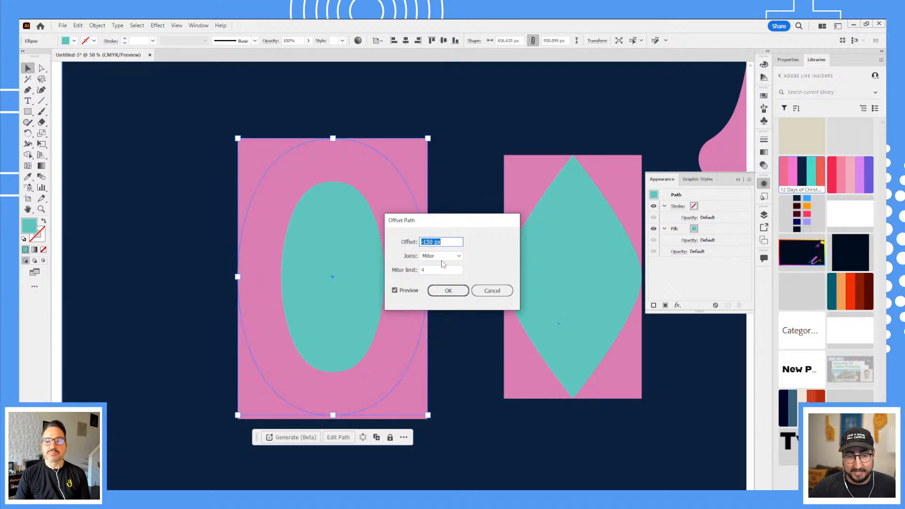
key("shift+Up")
key("shift+Up")
key("shift+Up")
key("shift+Up")
key("shift+Up")
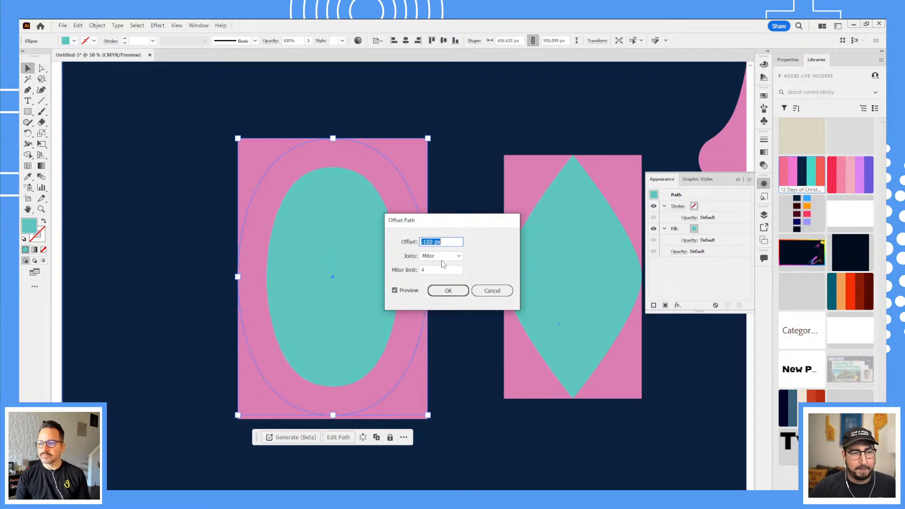
left_click(448, 290)
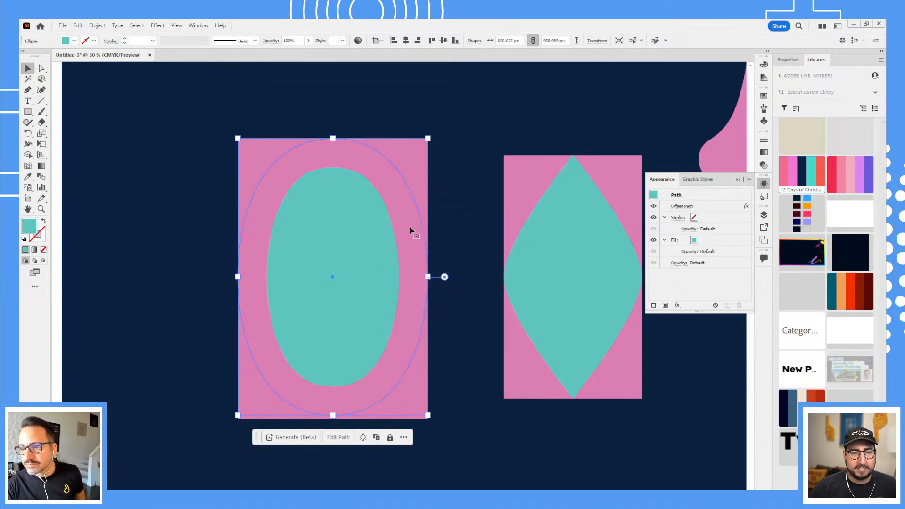
- Toggle the oval's live Offset Path effect off and on to compare it with the original shape
left_click(653, 206)
left_click(653, 206)
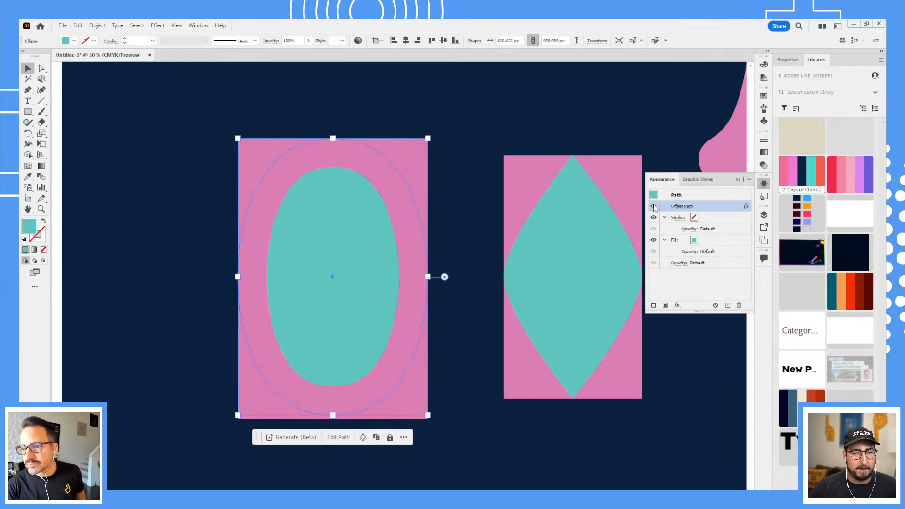
left_click(653, 206)
left_click(653, 207)
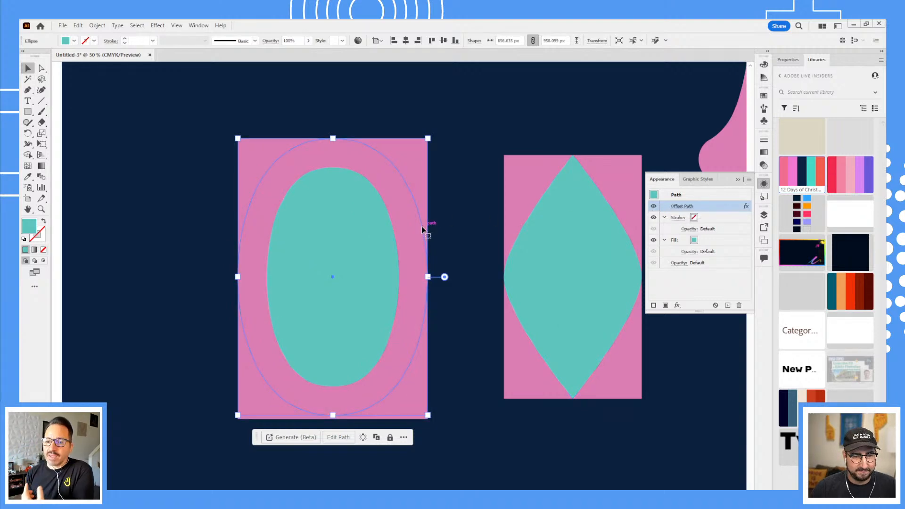
- Move the offset oval off the pink rectangle and back, and place a copy of it just left of the rectangle
left_click_drag(421, 226, 357, 238)
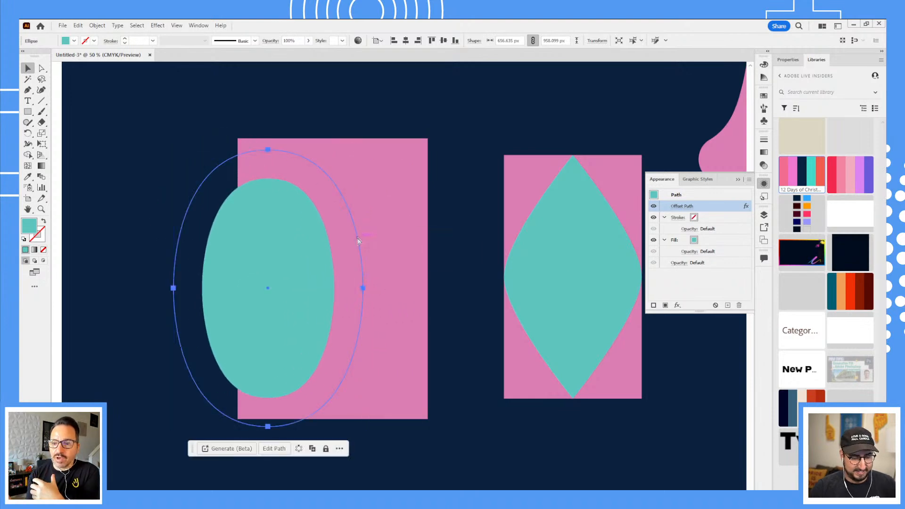
key("ctrl+y")
key("ctrl+y")
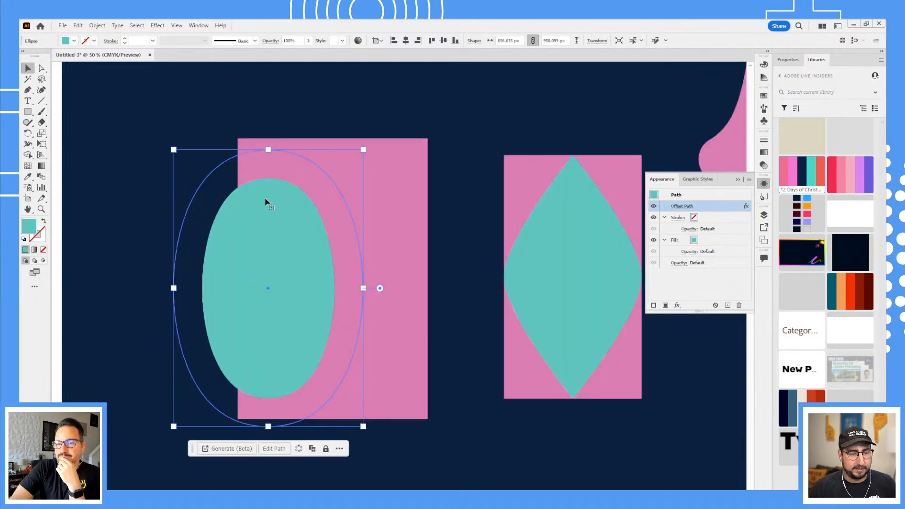
left_click_drag(266, 202, 334, 197)
left_click_drag(318, 252, 235, 229)
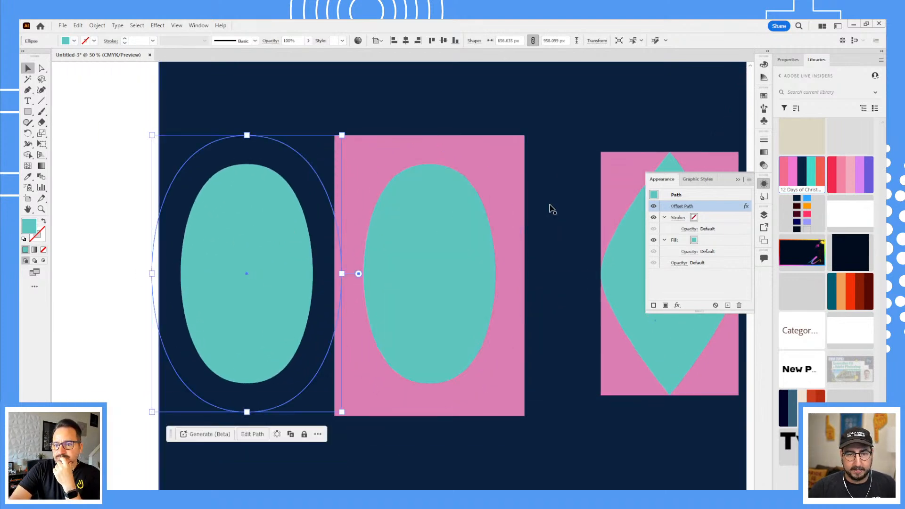
- Hide the live effect on the copied oval, apply a permanent -100 px Offset Path and select both resulting paths for comparison
left_click(653, 206)
left_click(97, 26)
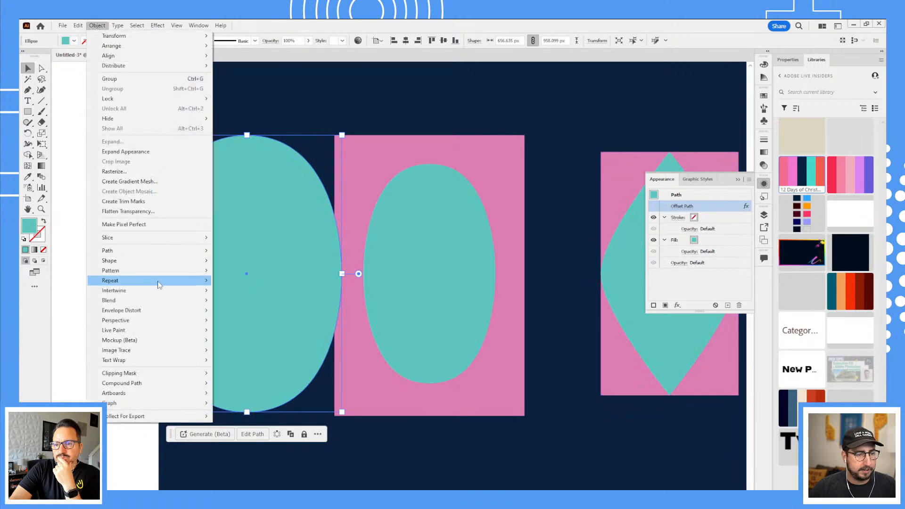
mouse_move(180, 251)
left_click(254, 284)
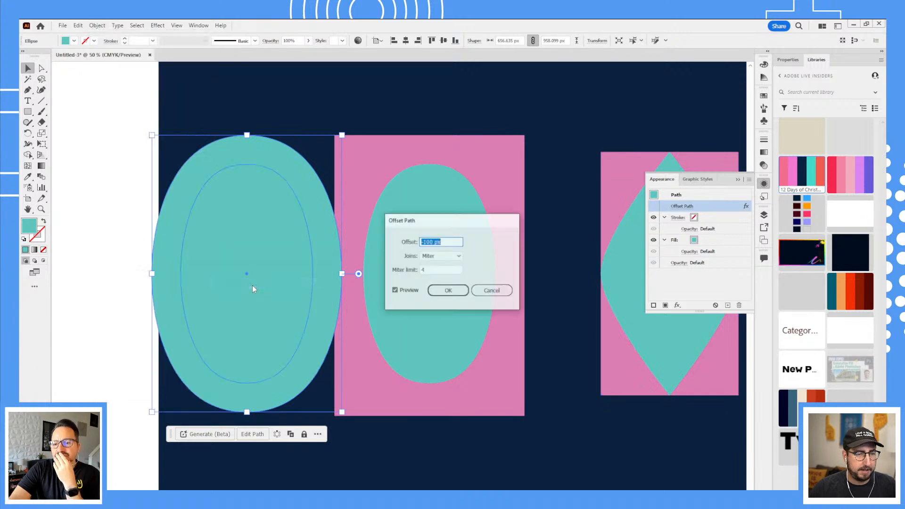
left_click(449, 288)
left_click(144, 227)
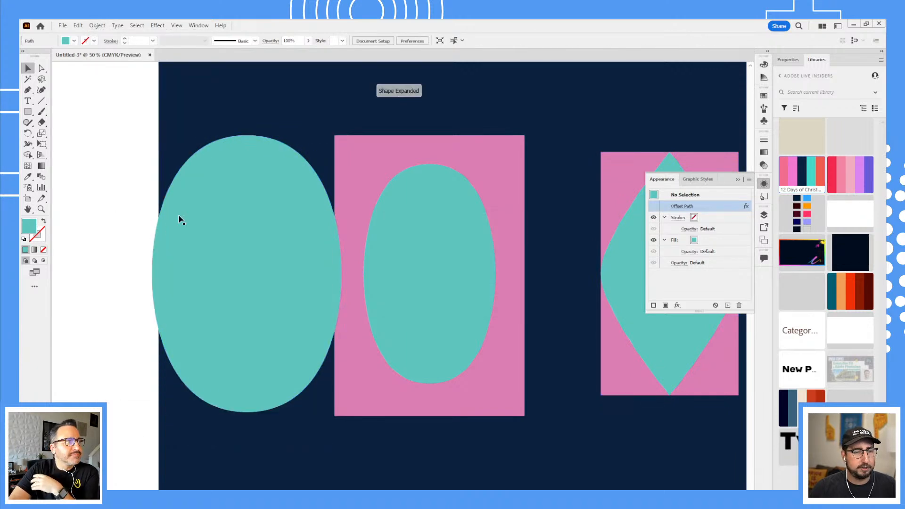
left_click(224, 243)
left_click(185, 186, "shift")
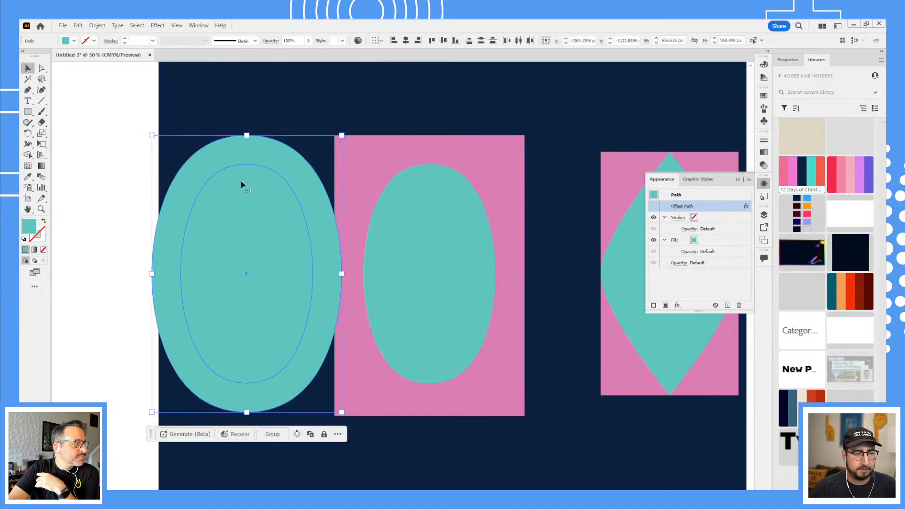
- Give the live-offset oval on the pink rectangle a white stroke
left_click(401, 225)
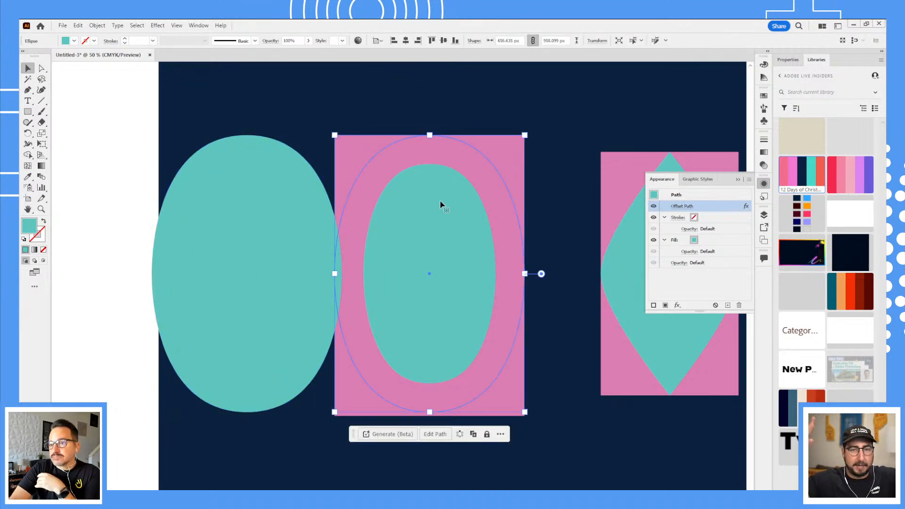
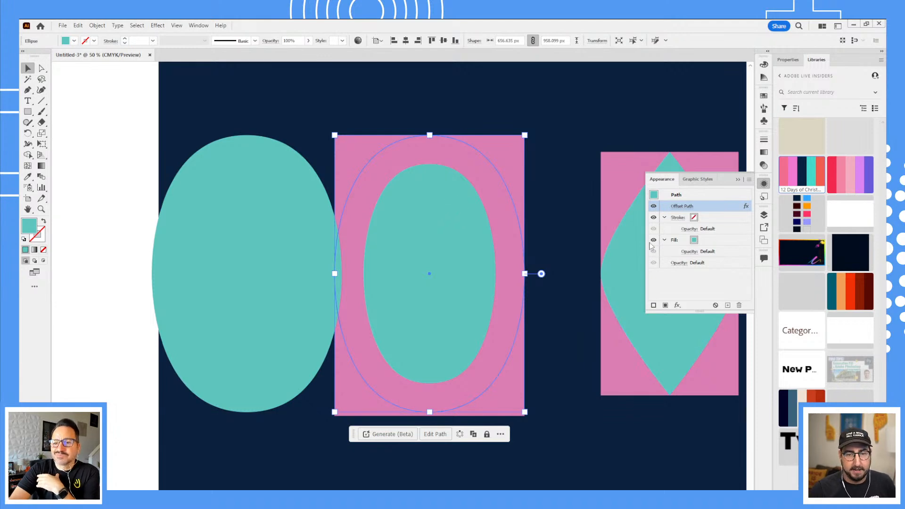
left_click(694, 218)
left_click(695, 220)
left_click(622, 234)
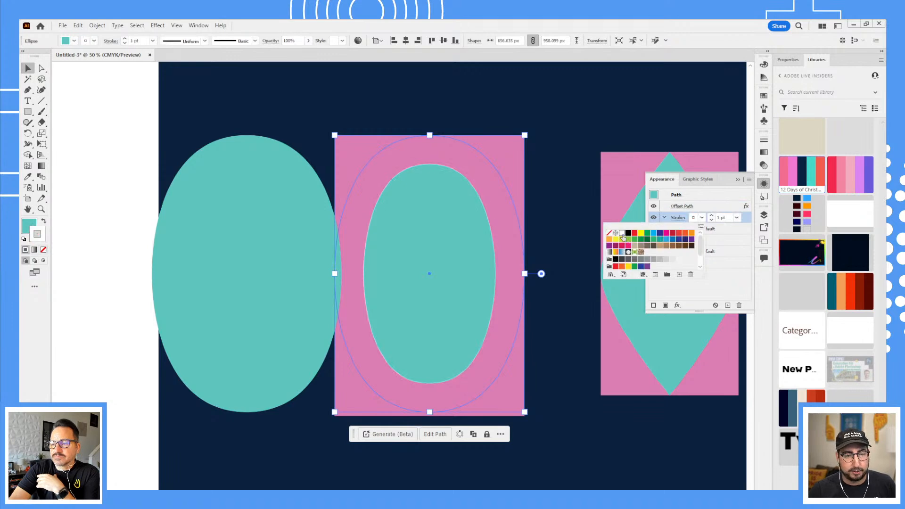
left_click(726, 185)
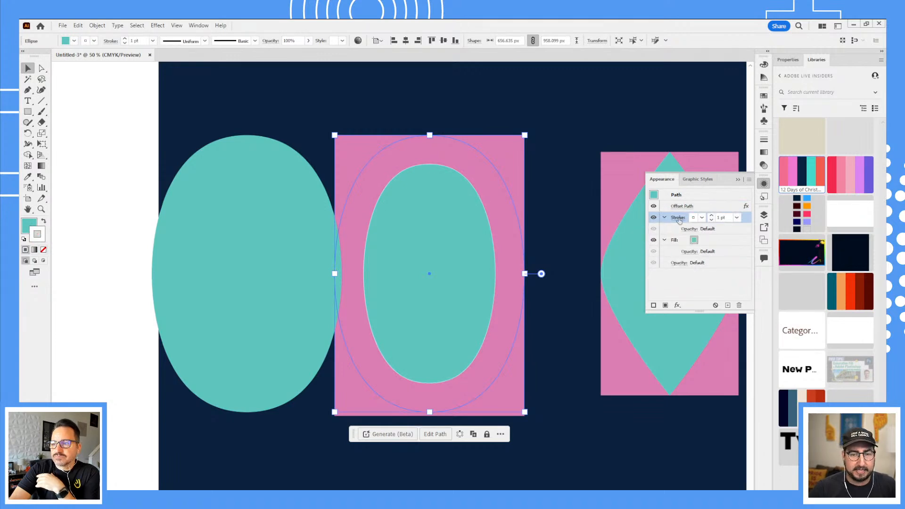
- Set the oval's white stroke weight to 60 pt and align the stroke to the outside
key("shift+Up")
key("shift+Up")
key("shift+Up")
key("shift+Up")
key("shift+Up")
key("shift+Up")
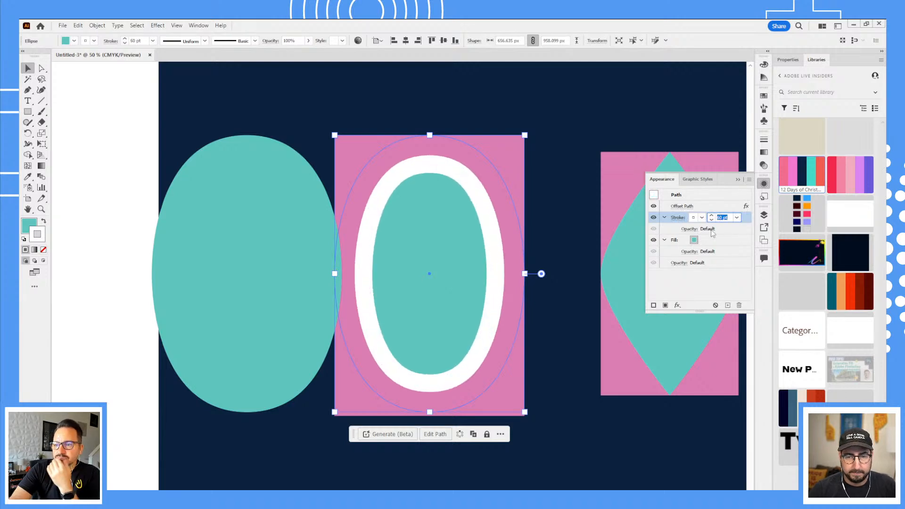
left_click(679, 221)
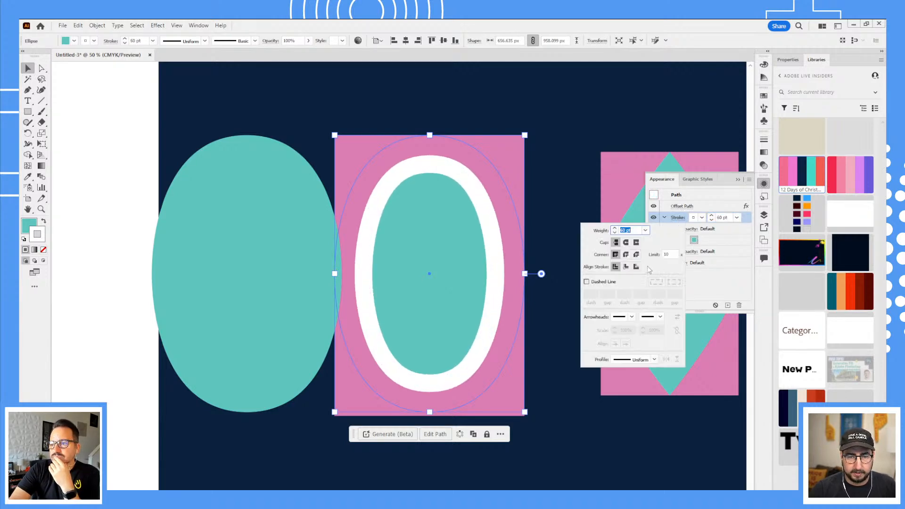
left_click(635, 266)
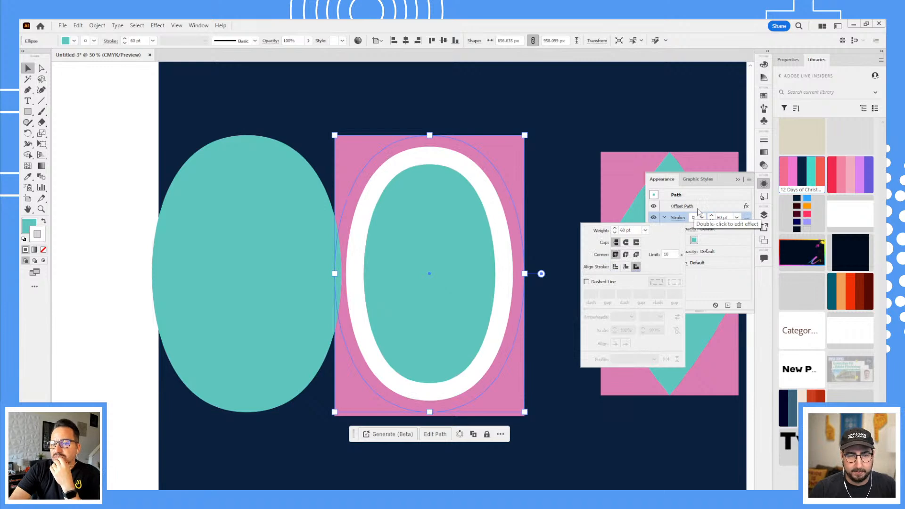
- Delete the inner and outer paths of the copied comparison oval
left_click(304, 216)
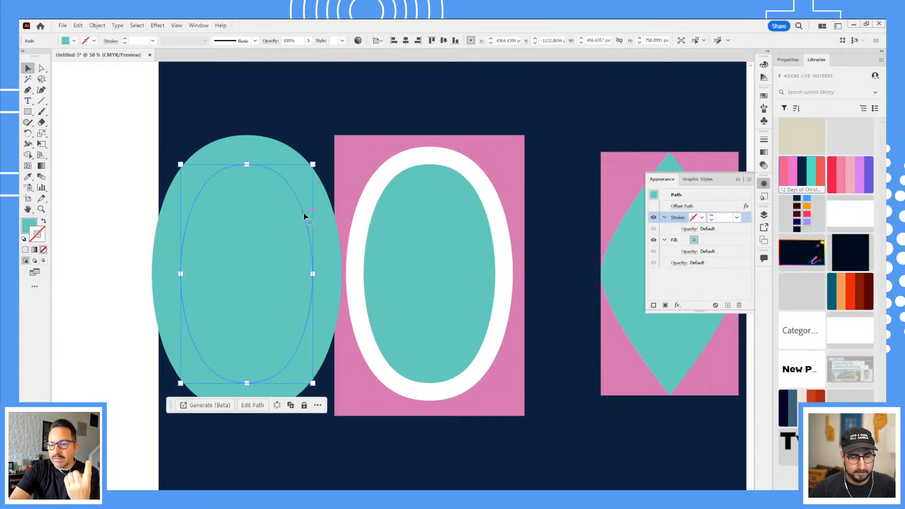
key("Delete")
left_click(307, 216)
key("Delete")
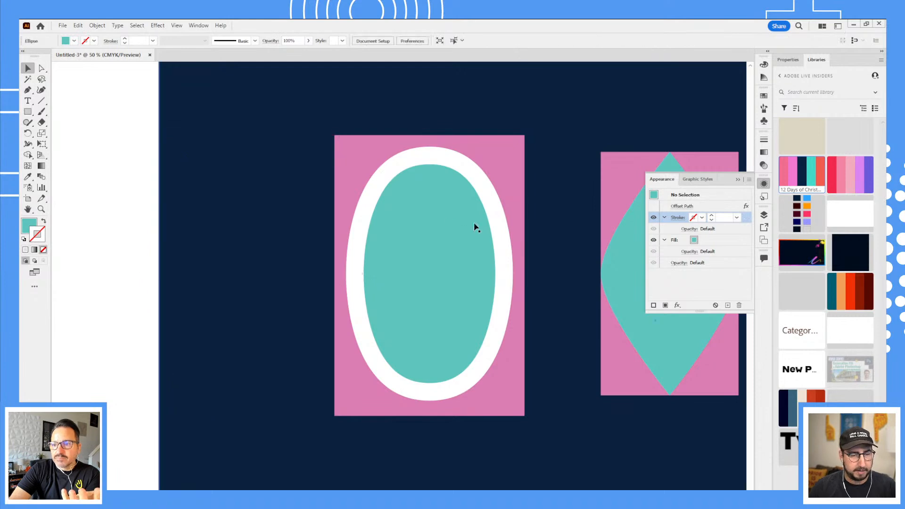
- Try moving the oval with its live offset and white stroke, and undo the move
left_click(452, 253)
mouse_move(451, 252)
left_mouse_down()
mouse_move(302, 259)
mouse_move(341, 273)
mouse_move(460, 278)
mouse_move(459, 268)
left_mouse_up()
key("ctrl+z")
left_click_drag(523, 293, 336, 276)
key("ctrl+z")
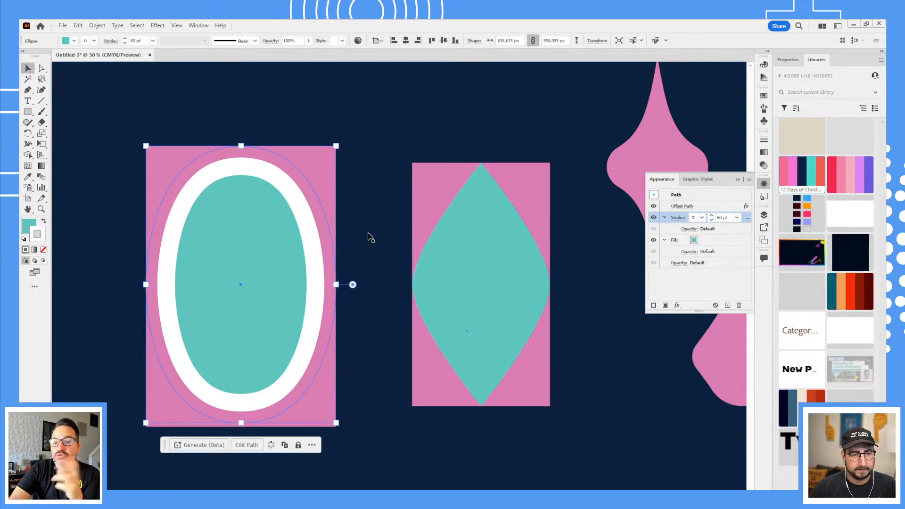
- Expand the appearance of the white-stroked oval and undo the expansion
left_click(97, 26)
left_click(114, 147)
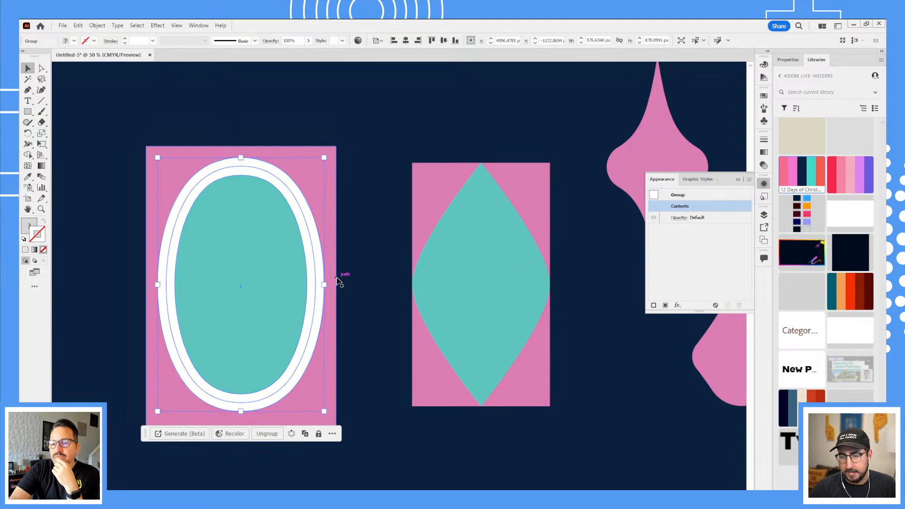
key("ctrl+z")
- Sample the oval's teal fill and 60 pt white outside stroke onto the diamond's rectangle, and swap its fill and stroke colors
left_click(380, 153)
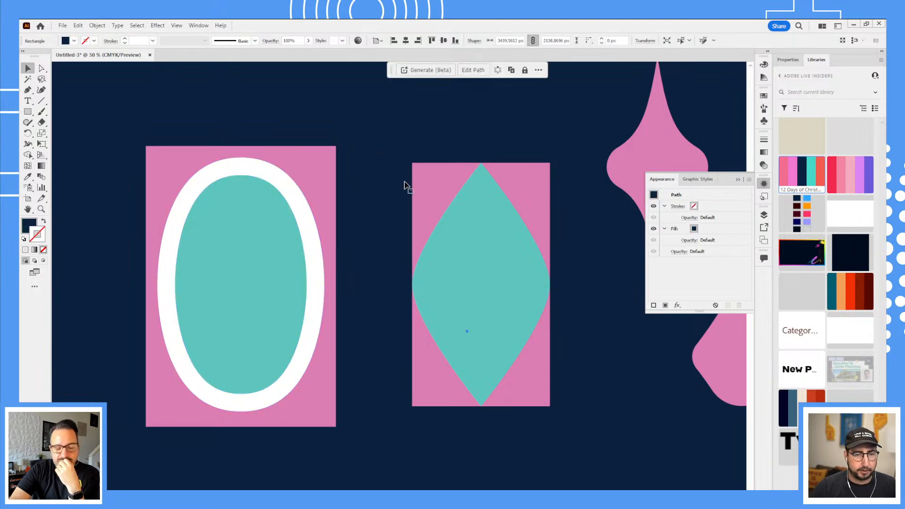
left_click(413, 187)
key("i")
left_click(288, 189)
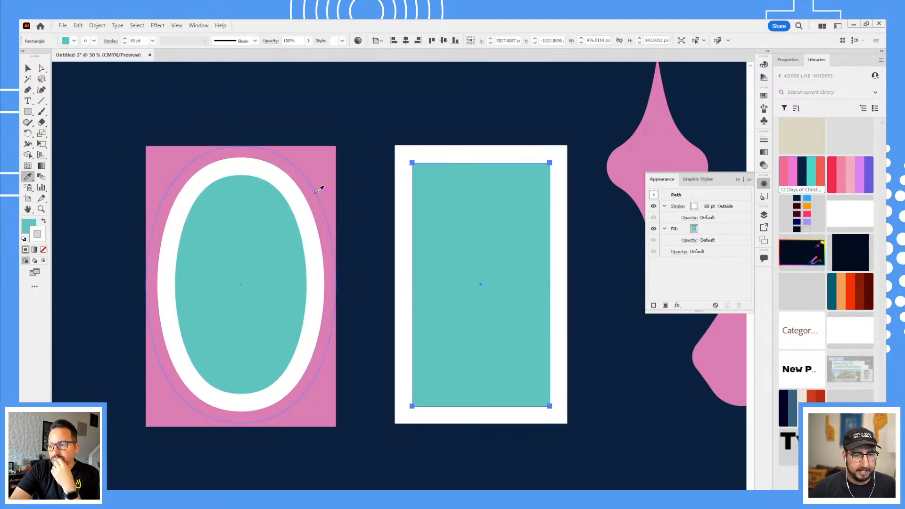
key("v")
- Group the teal diamond with its rectangle and rotate the group 90° so it lies horizontally
left_click(439, 224)
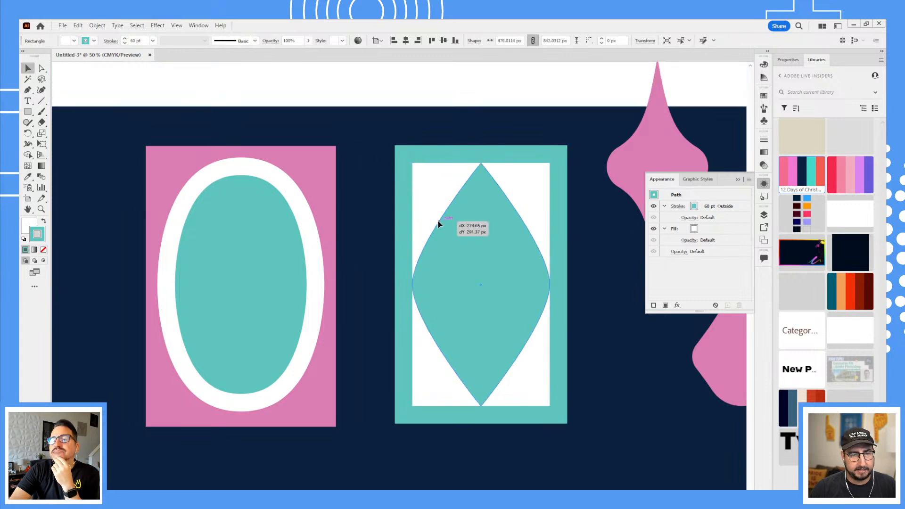
left_click(383, 171)
left_click(489, 282)
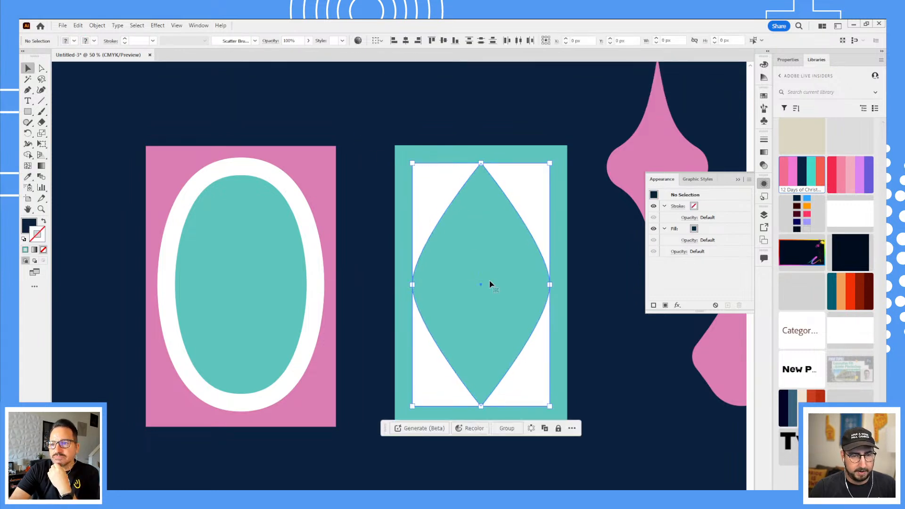
left_click_drag(489, 283, 414, 269)
key("r")
left_click_drag(379, 240, 515, 249)
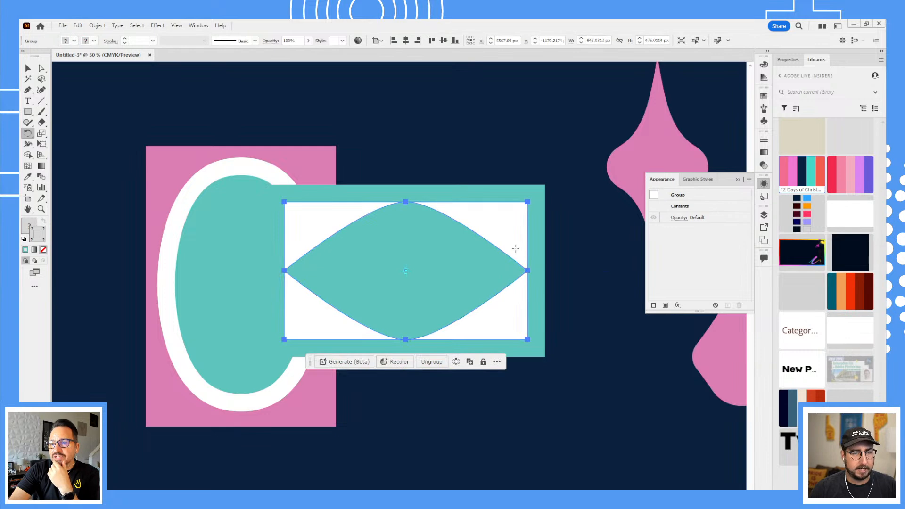
- Place the horizontal diamond panel against the oval rectangle's right side with tops aligned, and move the overlapping pink ornament clear of it
key("v")
left_click_drag(344, 228, 410, 210)
key("ctrl+shift+a")
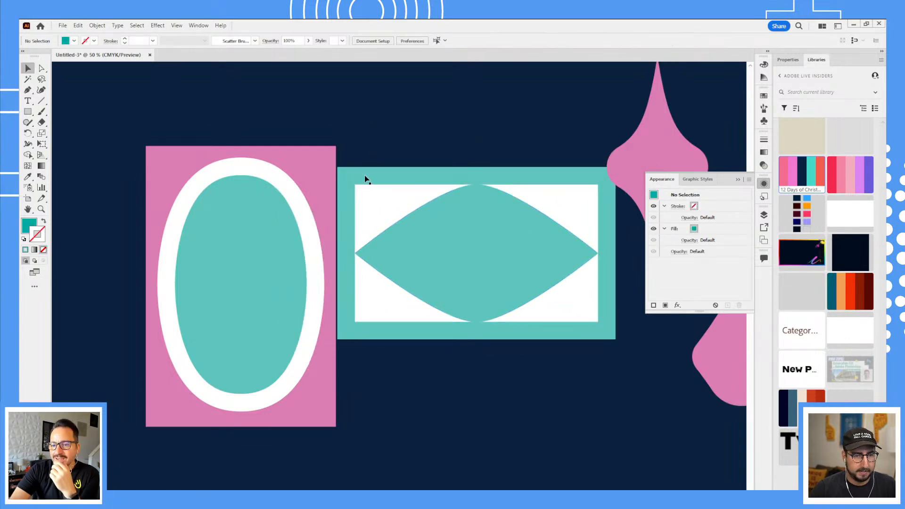
left_click_drag(338, 170, 337, 150)
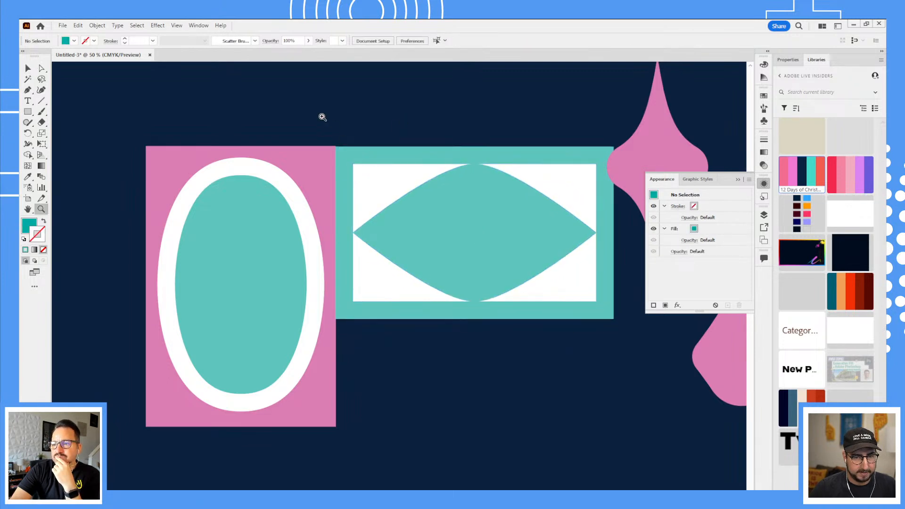
left_click_drag(582, 155, 434, 149)
left_click_drag(509, 190, 643, 279)
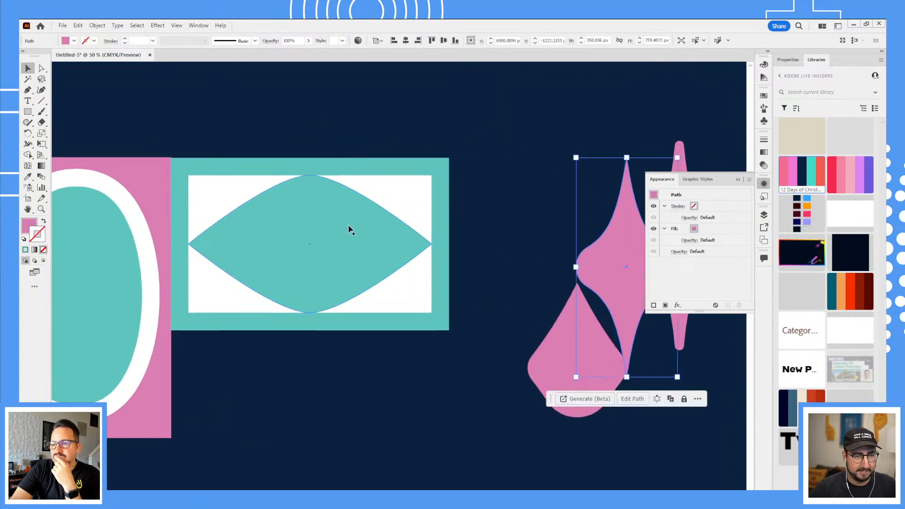
- Align the diamond panel's upper-left corner exactly with the upper-right corner of the oval's pink rectangle
left_click(213, 175)
key("z")
left_click_drag(174, 161, 430, 400)
key("v")
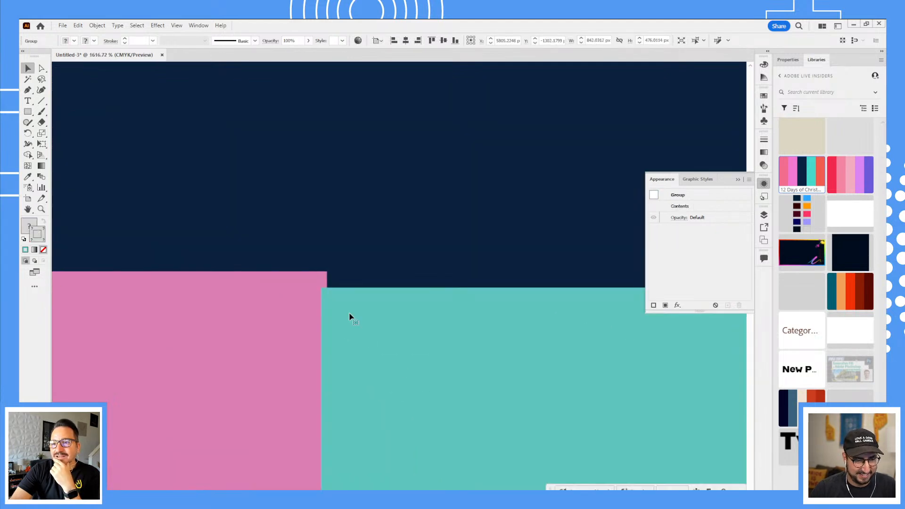
left_click_drag(328, 290, 327, 273)
key("ctrl+shift+a")
- Examine the joint between the two panels and their overall layout on the dark background
key("z")
left_click(505, 377, "alt")
left_click(505, 377, "alt")
left_click(507, 375, "alt")
left_click(351, 326, "alt")
left_click(352, 327, "alt")
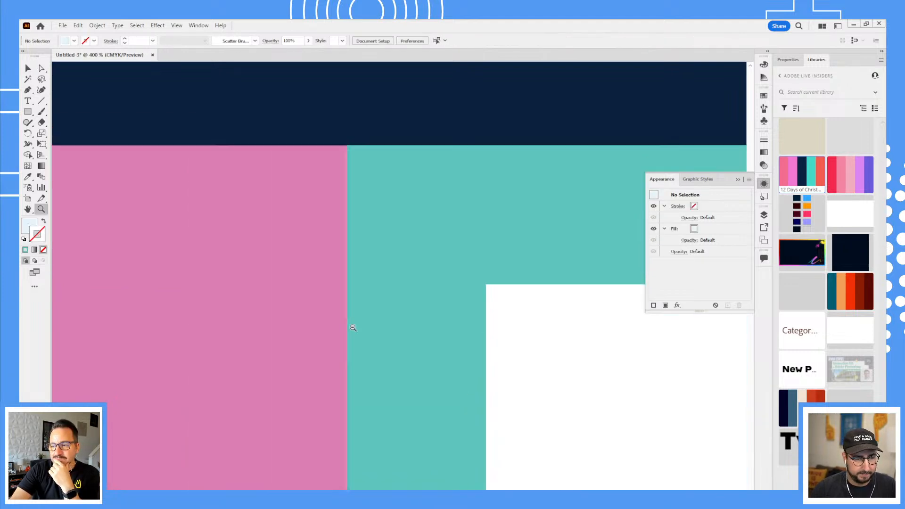
left_click(351, 327, "alt")
left_click(489, 329, "alt")
left_click(368, 331, "alt")
left_click(401, 323, "alt")
left_click(400, 311, "alt")
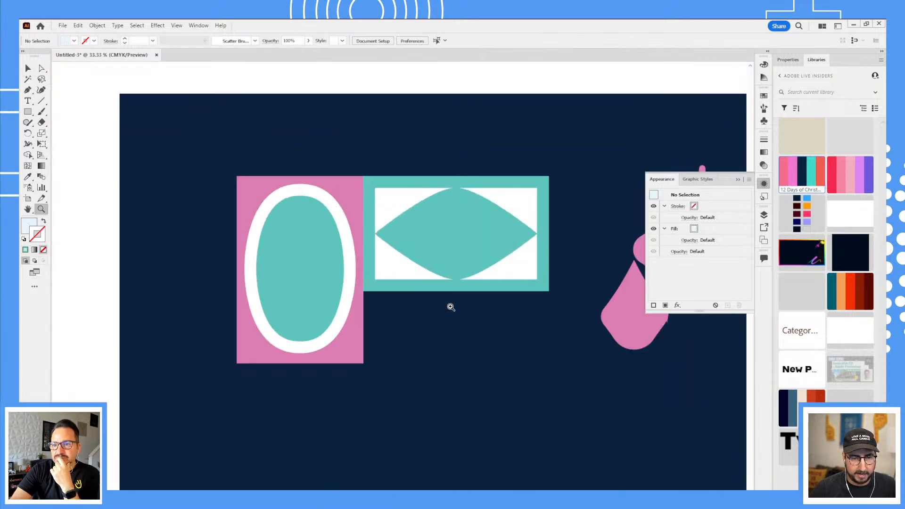
- Fill the diamond shape in the horizontal panel with the coral red from the library's "12 Days of Christmas" colour theme
left_click_drag(450, 307, 308, 313)
key("a")
left_click(323, 239)
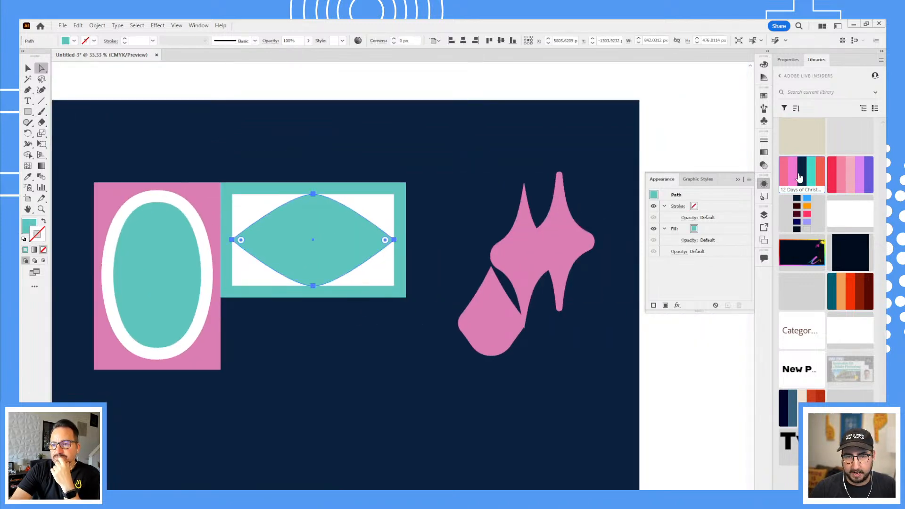
left_click(819, 178, "shift")
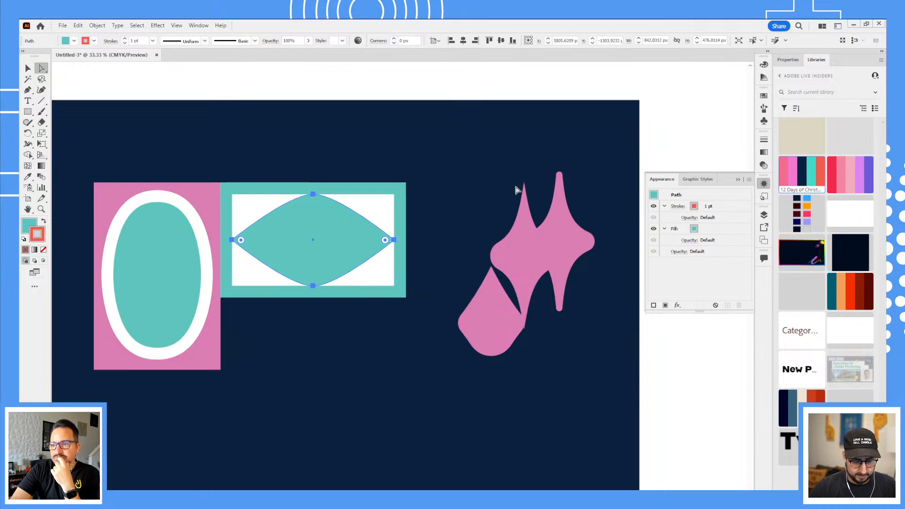
key("slash")
key("x")
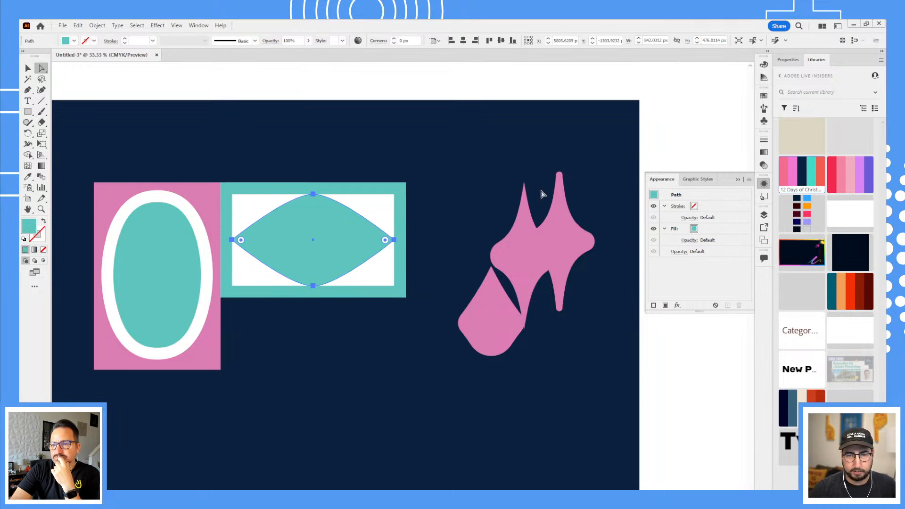
left_click(821, 172)
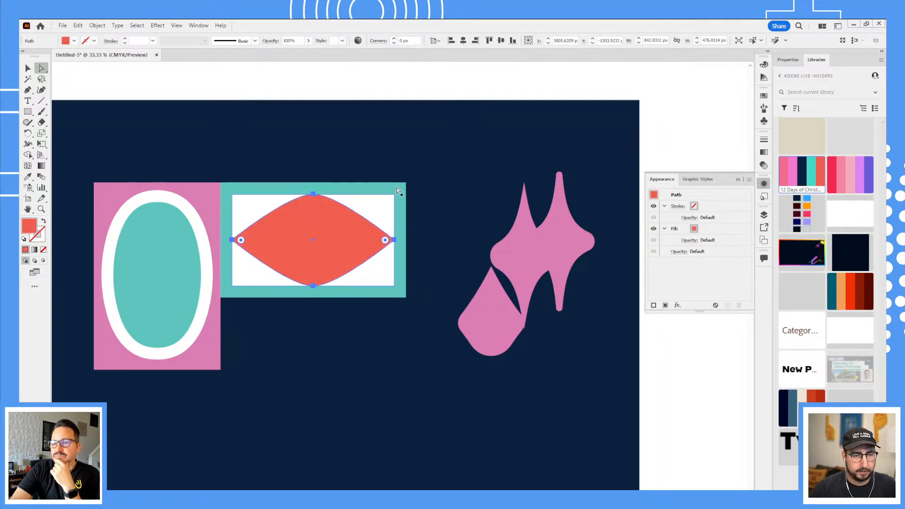
- Try the theme's warm pink on the diamond panel's rectangle, first as fill and then as stroke, undoing each change
left_click(397, 191)
left_click(785, 173)
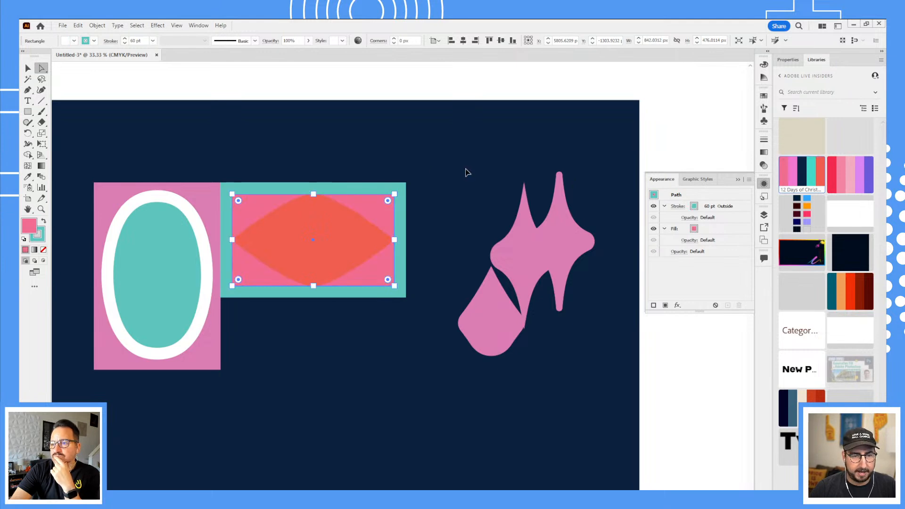
key("ctrl+z")
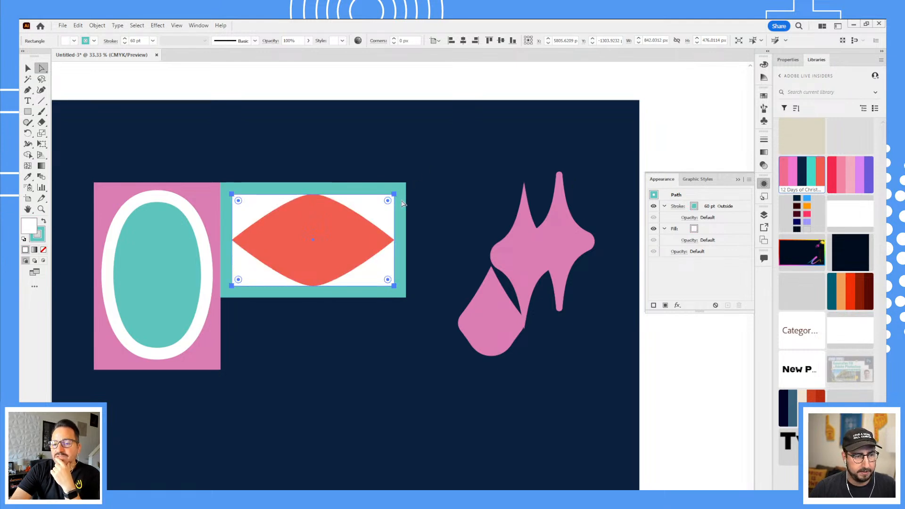
left_click(785, 176)
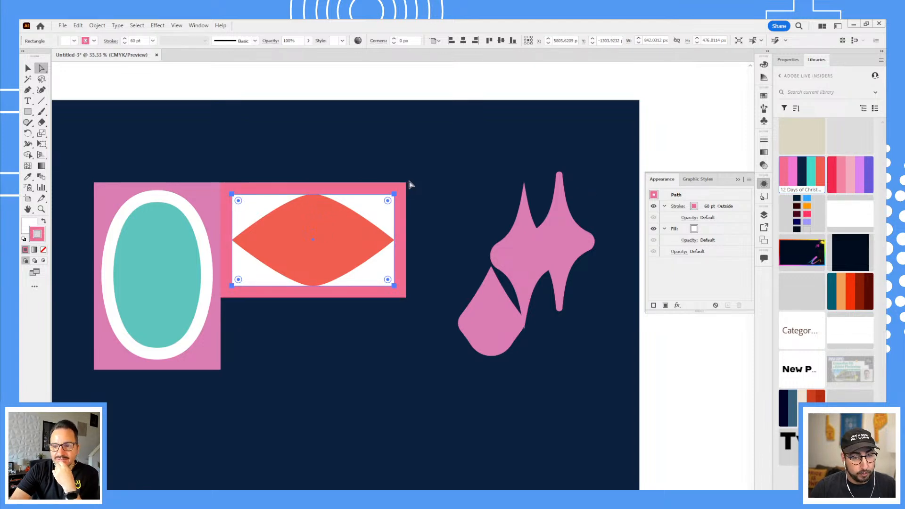
key("ctrl+z")
key("v")
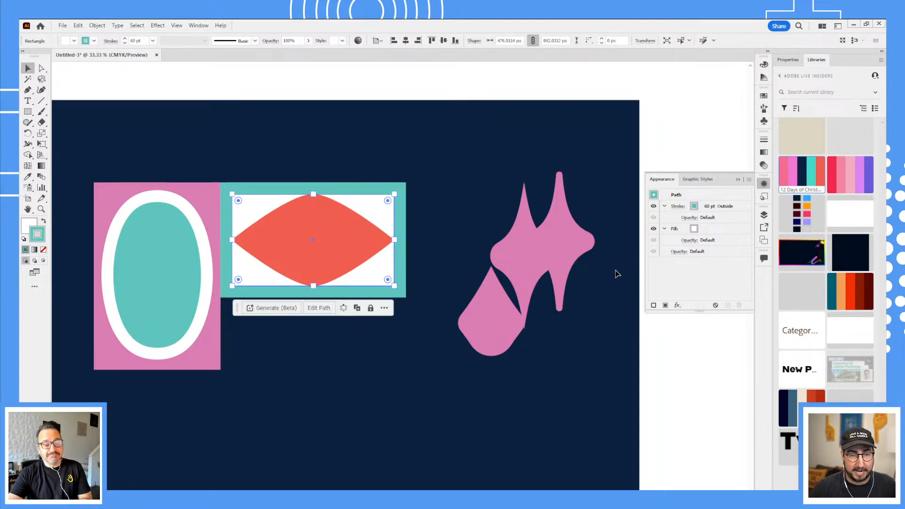
- Move the pink drop below the diamond panel against the oval panel, rotated 90° to point right and scaled to the remaining height
left_click(407, 344)
left_click_drag(405, 344, 457, 330)
key("z")
left_click(443, 280)
key("v")
left_click_drag(581, 295, 229, 318)
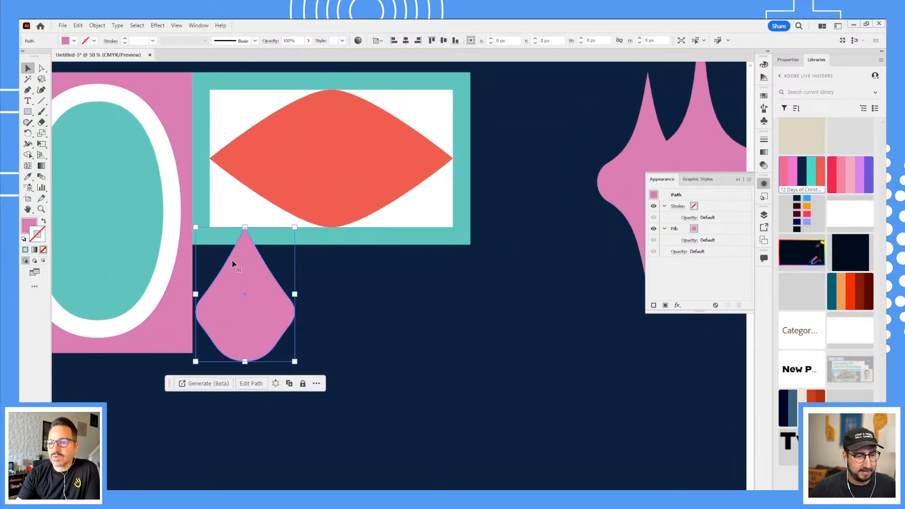
key("r")
left_click_drag(232, 261, 370, 300)
key("v")
left_click_drag(209, 285, 225, 285)
left_click_drag(327, 344, 345, 353)
- Place the tall pointed ornament against the diamond panel's right side, scaled to the full panel height, and bring the smaller ornament nearby
left_click_drag(467, 263, 333, 308)
left_click_drag(492, 218, 315, 217)
left_click_drag(385, 336, 457, 397)
left_click_drag(355, 279, 409, 279)
left_click_drag(408, 283, 407, 279)
left_click_drag(485, 243, 551, 227)
left_click_drag(594, 189, 455, 168)
- Draw a rectangle of about 507 × 374 px over the drop's full extent and fill it coral red with no stroke
key("m")
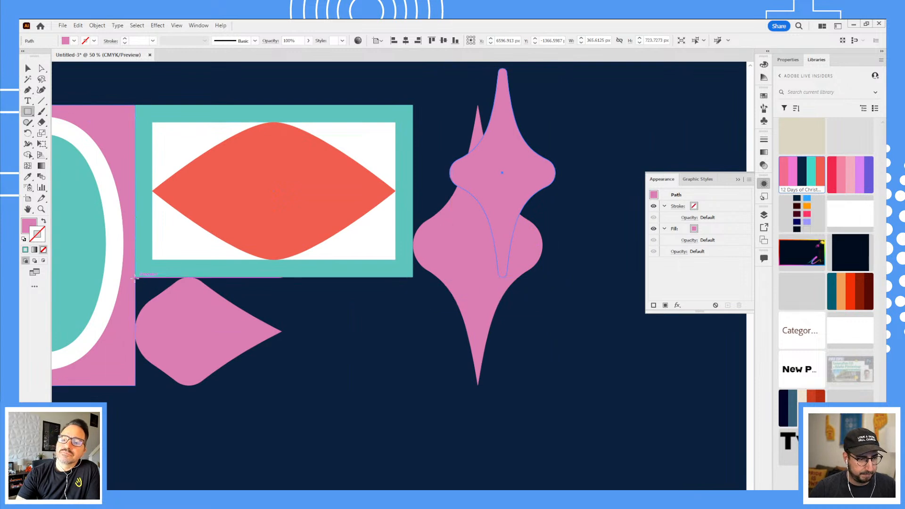
left_click_drag(135, 278, 282, 379)
key("v")
left_click_drag(209, 379, 135, 386)
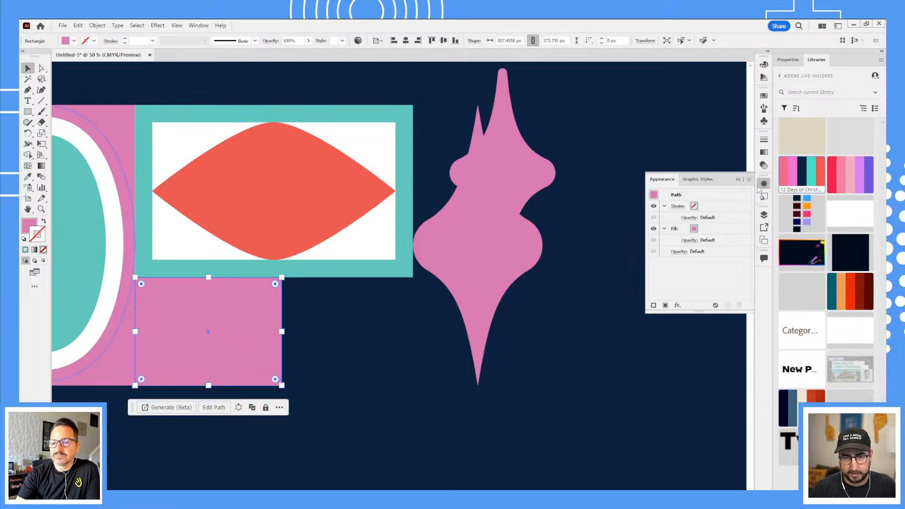
left_click(791, 176)
left_click(820, 176)
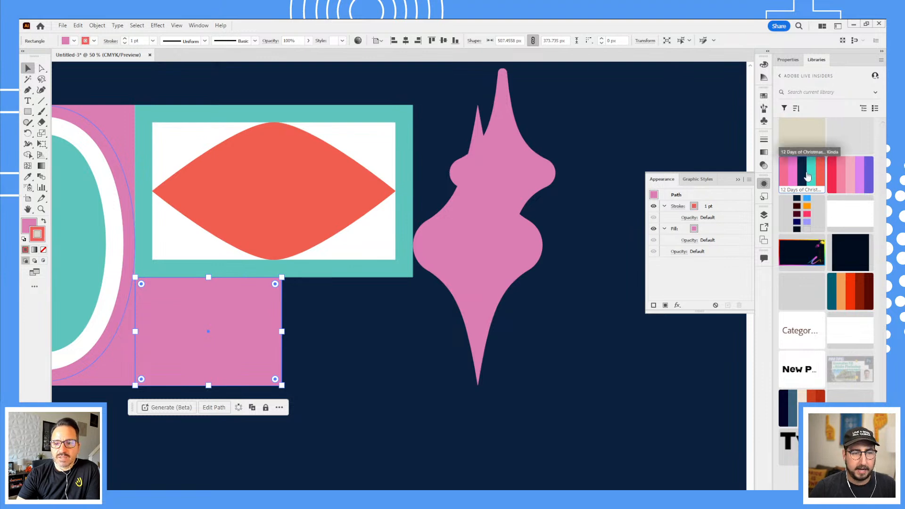
key("slash")
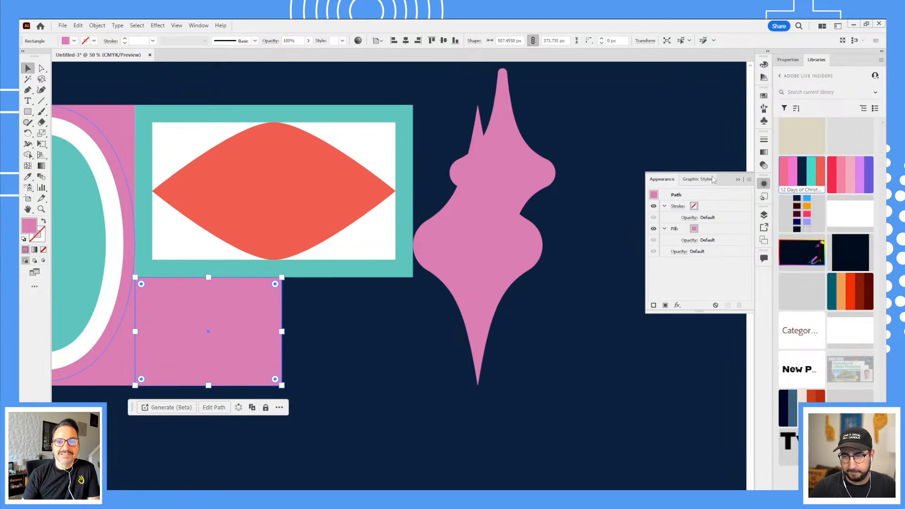
left_click(822, 174)
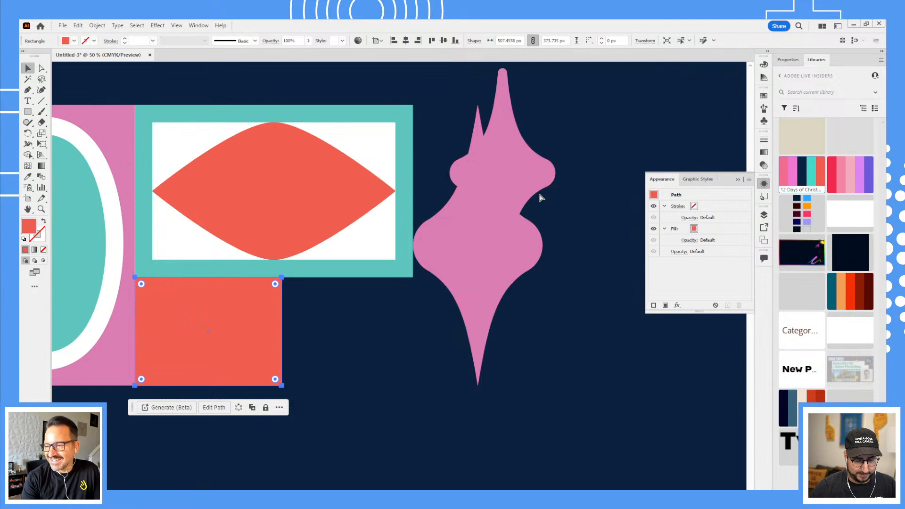
- Send the coral rectangle behind the drop and fill the drop with the theme's teal
left_click(174, 308)
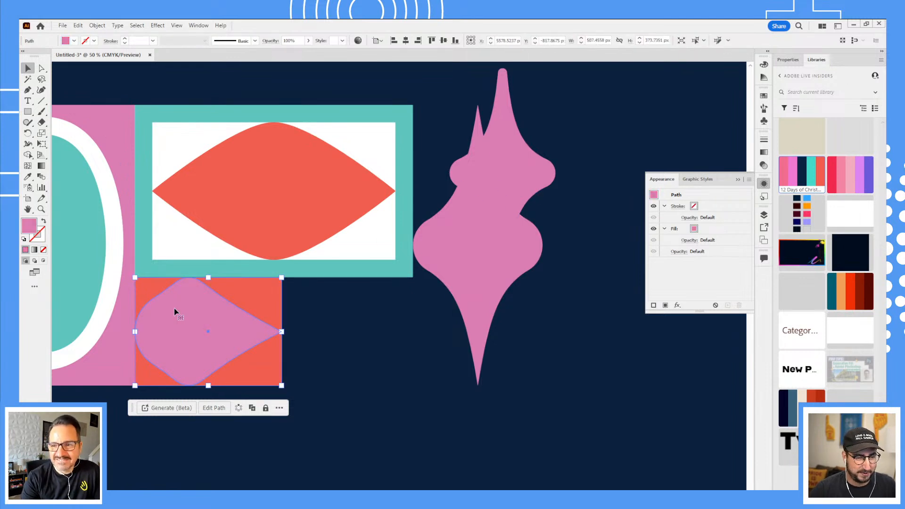
left_click(812, 169)
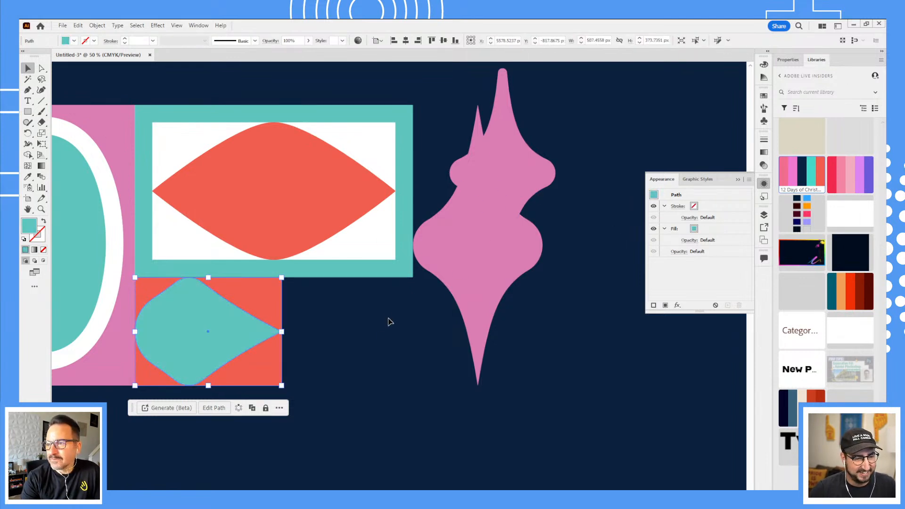
left_click(307, 342)
left_click_drag(309, 339, 365, 333)
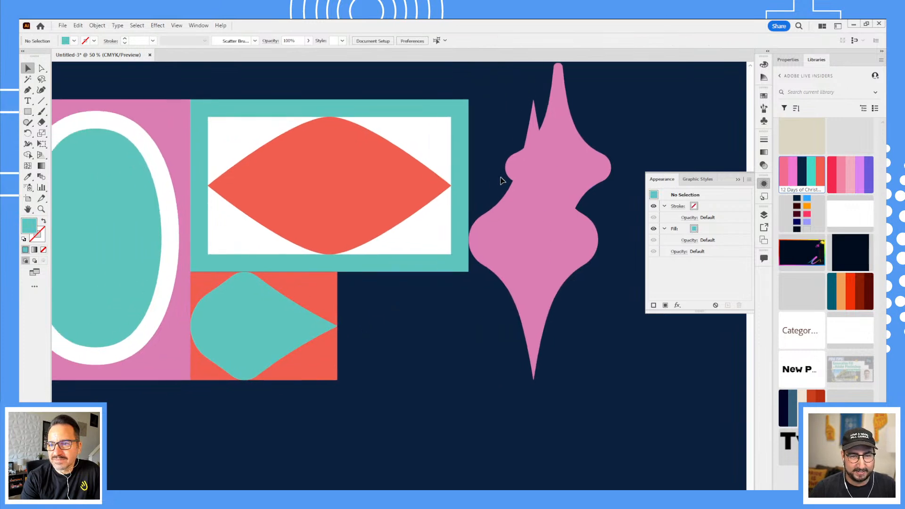
- Duplicate the coral rectangle into the gap beside the drop panel at about 455 px wide, and bring the smaller ornament over it, rotated 90°
left_click_drag(315, 297, 448, 295)
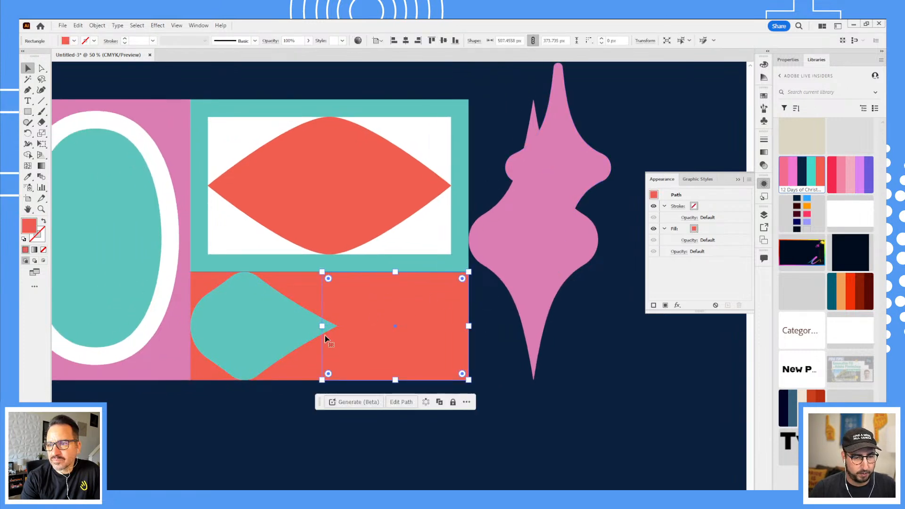
mouse_move(321, 326)
left_mouse_down()
mouse_move(346, 325)
mouse_move(336, 325)
left_mouse_up()
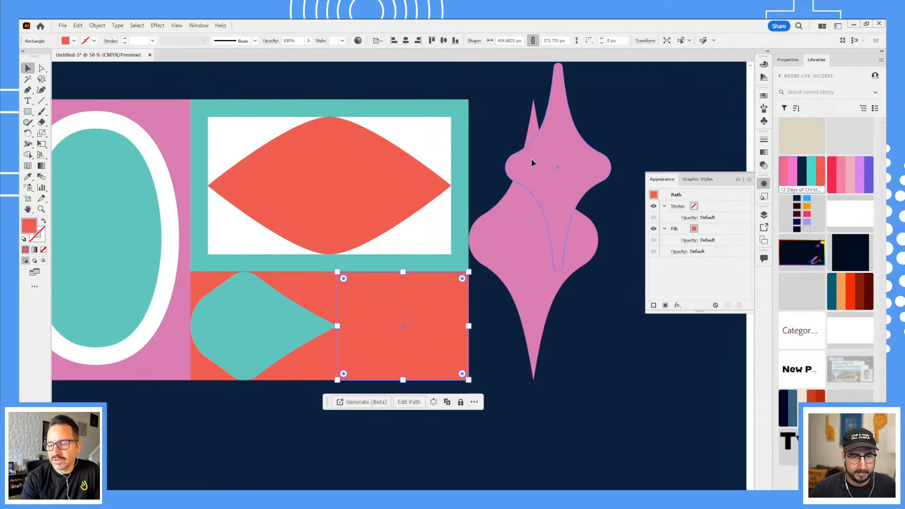
left_click_drag(531, 159, 393, 295)
key("r")
left_click_drag(456, 203, 522, 305)
key("ctrl+shift+]")
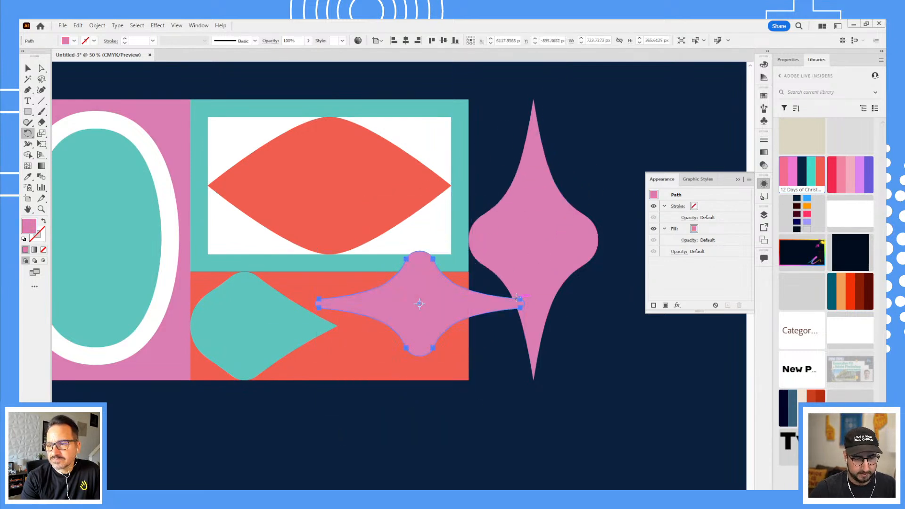
- Align the rotated ornament with the left and top edges of the duplicated rectangle and resize it to fill the rectangle exactly
key("v")
left_click_drag(361, 291, 388, 316)
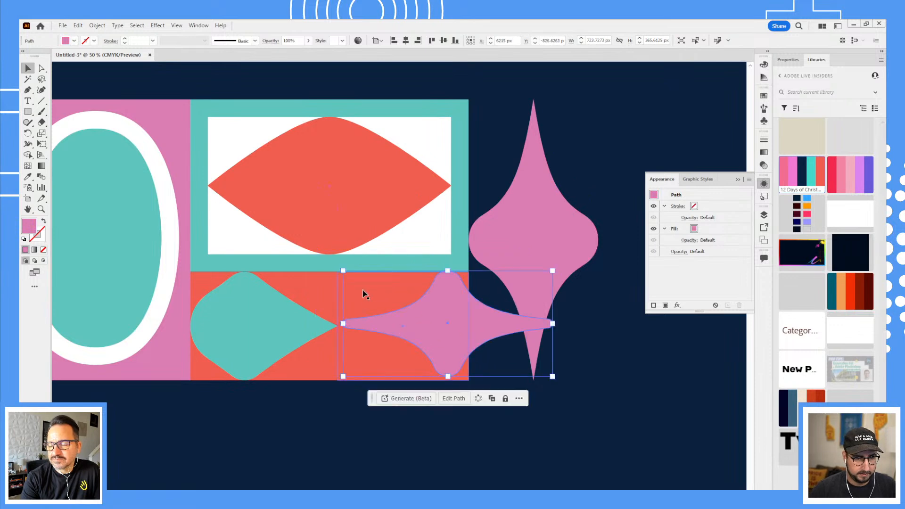
left_click(378, 287, "shift")
left_click(393, 41)
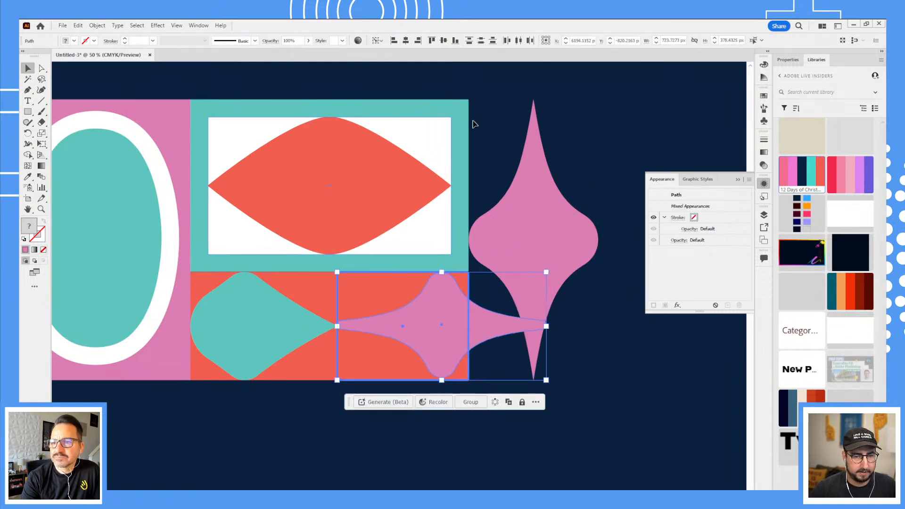
left_click(545, 337)
left_click(481, 333)
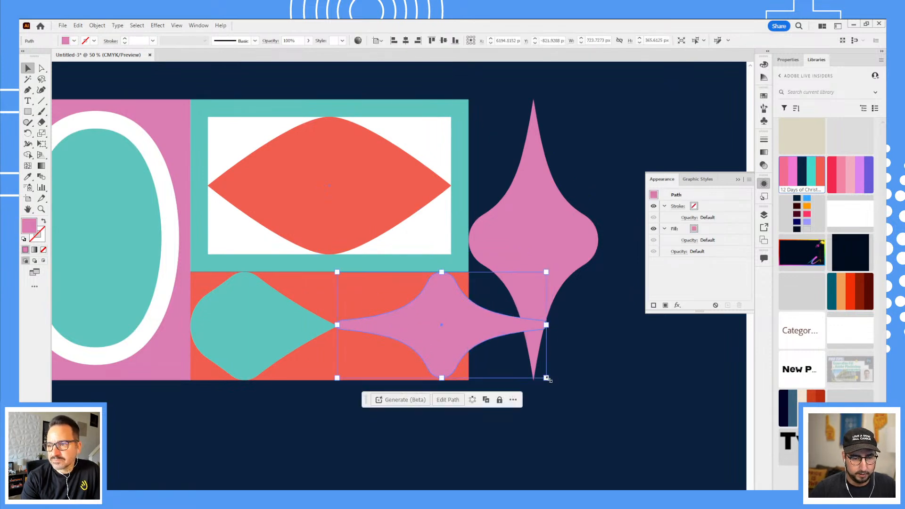
left_click_drag(547, 378, 468, 380)
- Sample the diamond panel's colours for the rectangle behind the small star ornament, leaving it with a white fill and no stroke
left_click(445, 290)
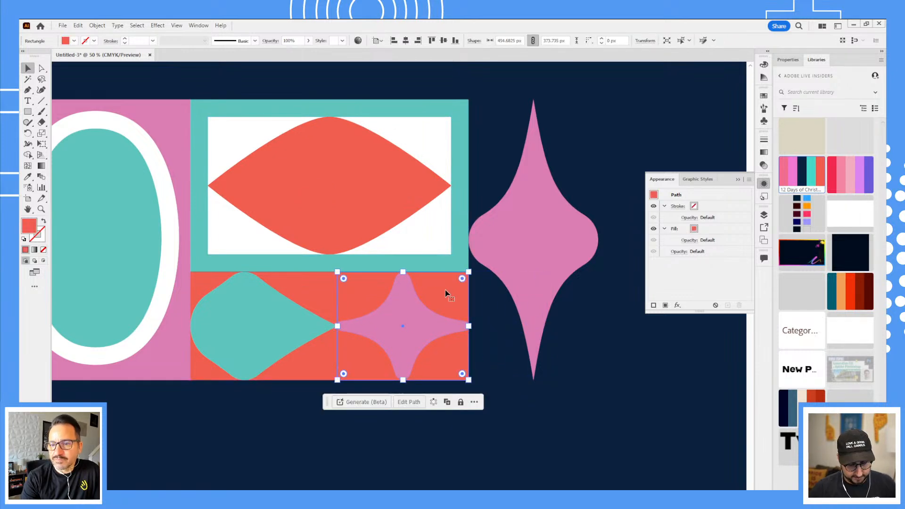
key("i")
left_click(427, 218)
key("v")
key("shift+x")
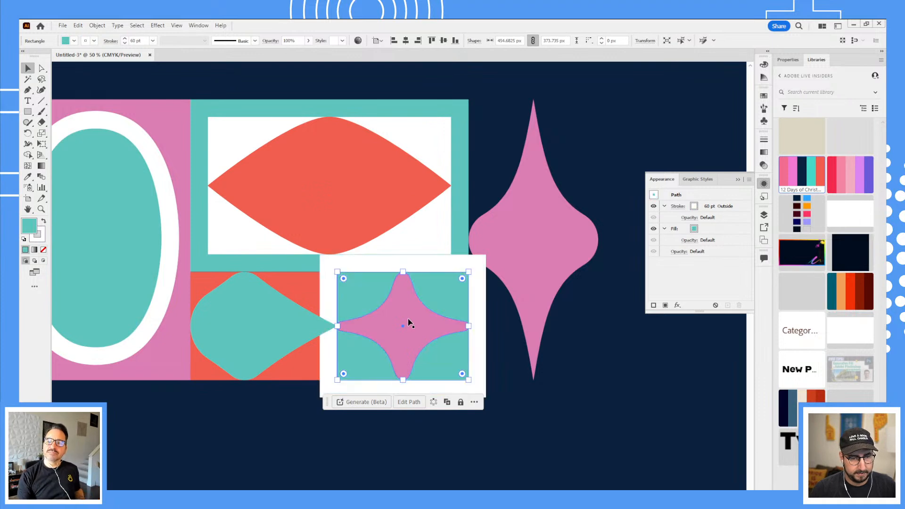
left_click(407, 325)
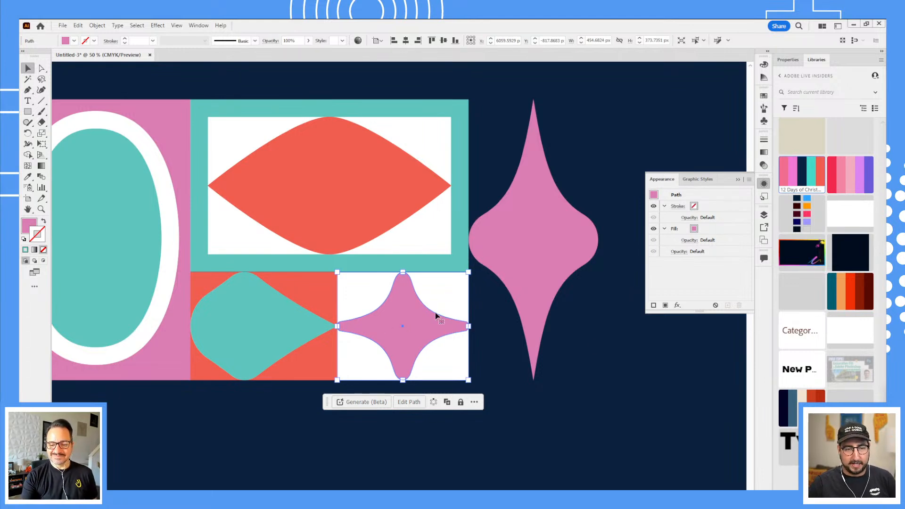
left_click(488, 323)
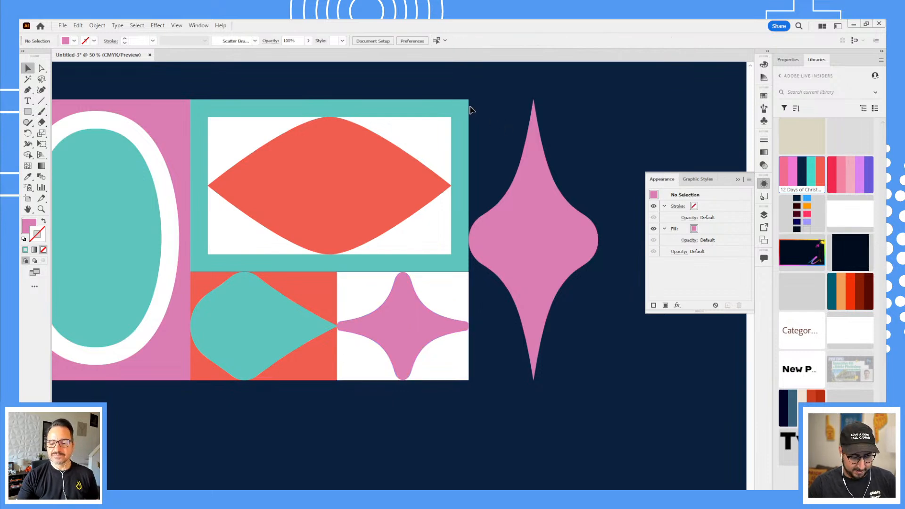
- Draw a rectangle of about 448 × 971 px from the diamond panel's upper-right corner, covering the tall pointed ornament
key("m")
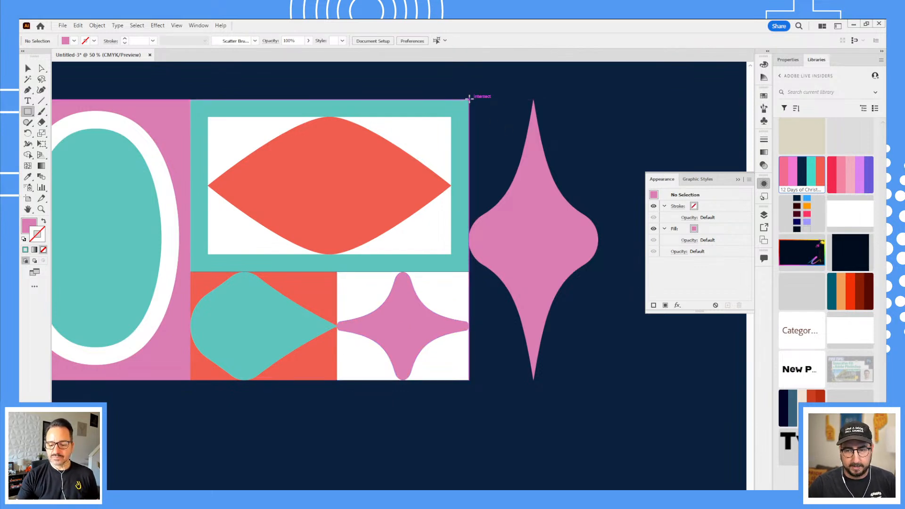
left_click_drag(469, 98, 599, 381)
key("v")
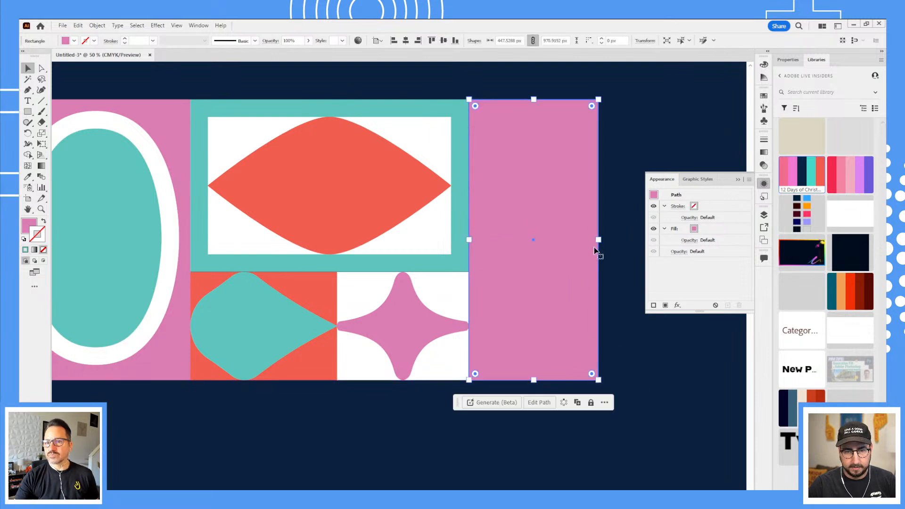
mouse_move(598, 240)
left_mouse_down()
mouse_move(556, 248)
mouse_move(598, 240)
left_mouse_up()
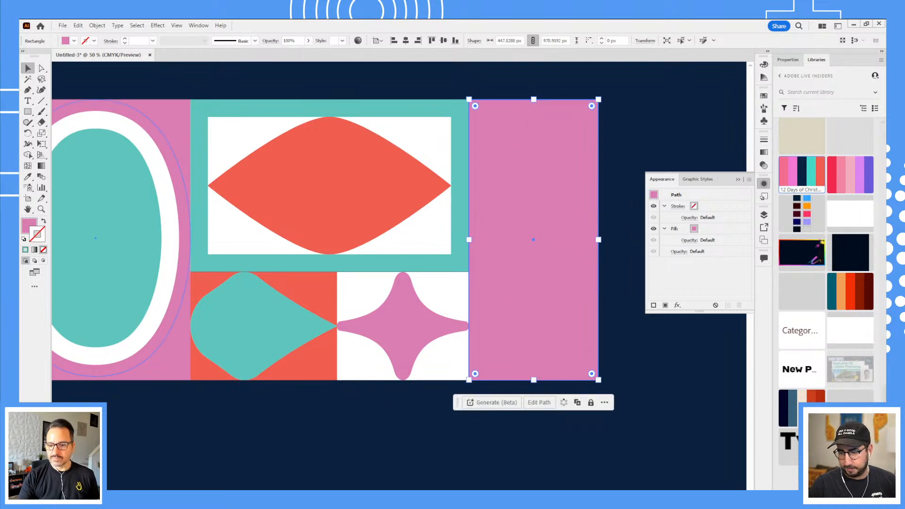
- Try the drop panel's coral red as the tall rectangle's fill, and sample the oval panel's pink again
scroll(505, 217, "down", 3)
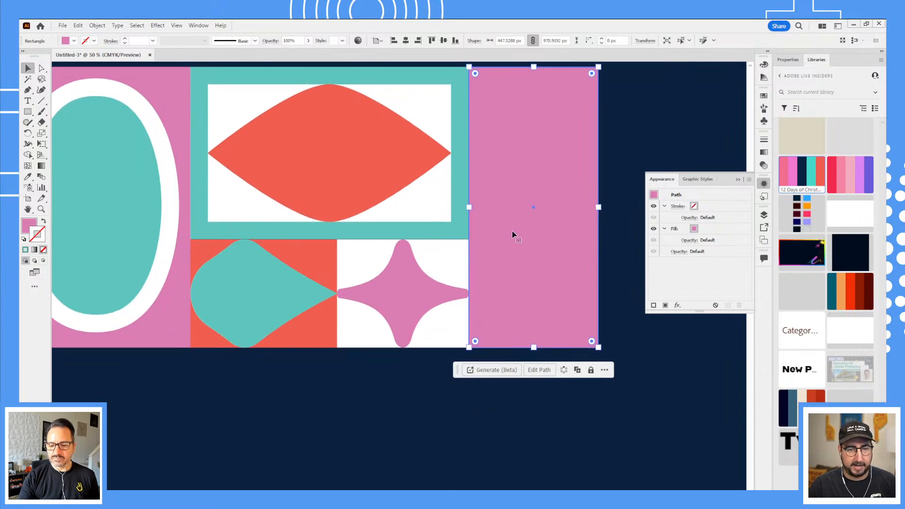
key("i")
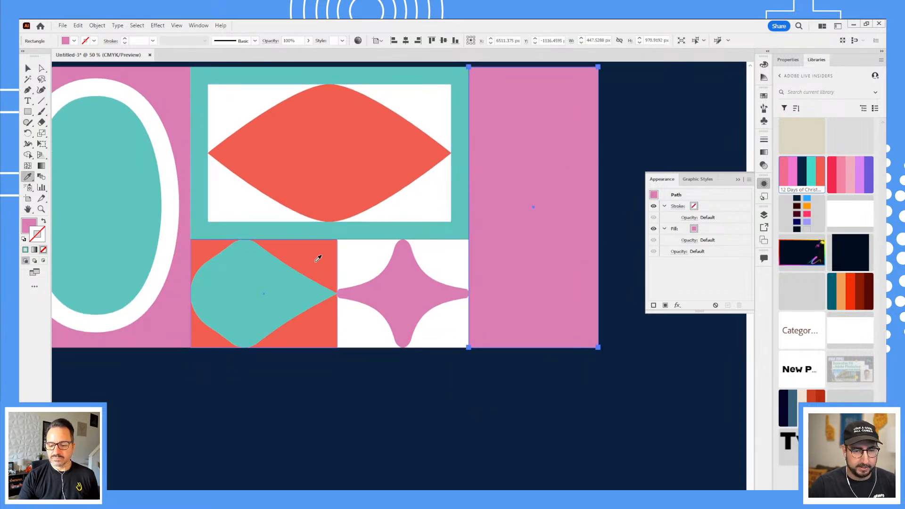
left_click(317, 256)
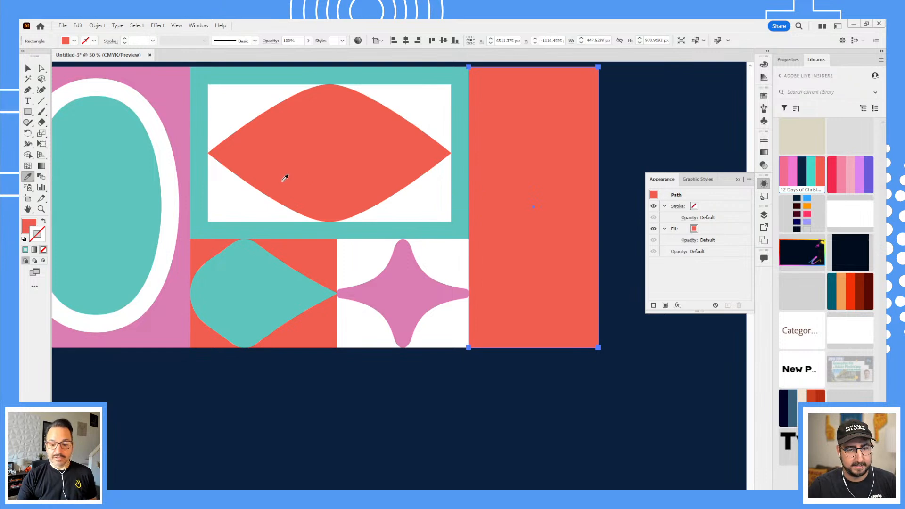
left_click(181, 107)
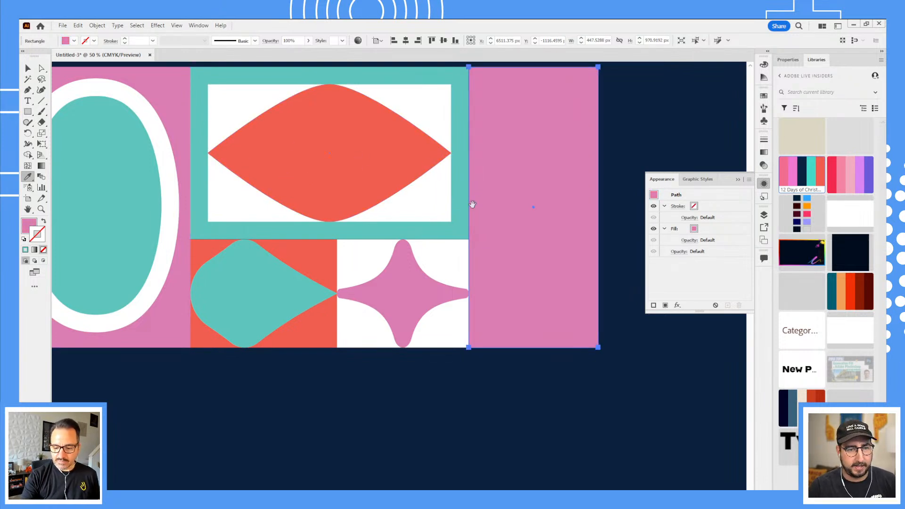
left_click_drag(473, 204, 383, 278)
key("v")
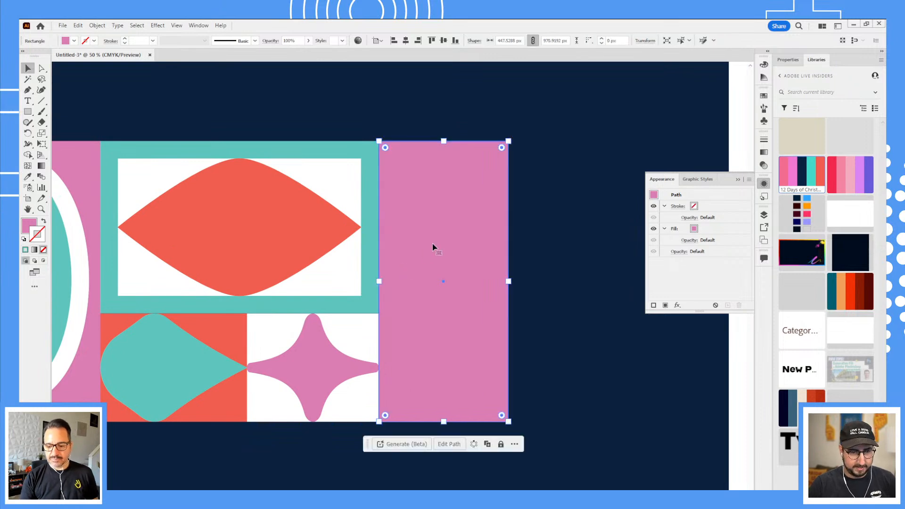
- Send the tall pink rectangle behind the pointed ornament and fill that ornament with the drop shape's teal
key("ctrl+shift+[")
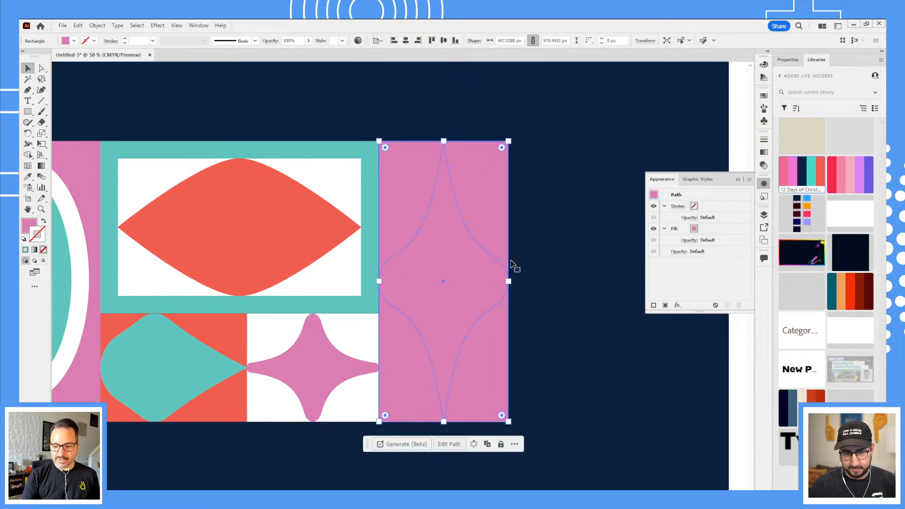
left_click(469, 258)
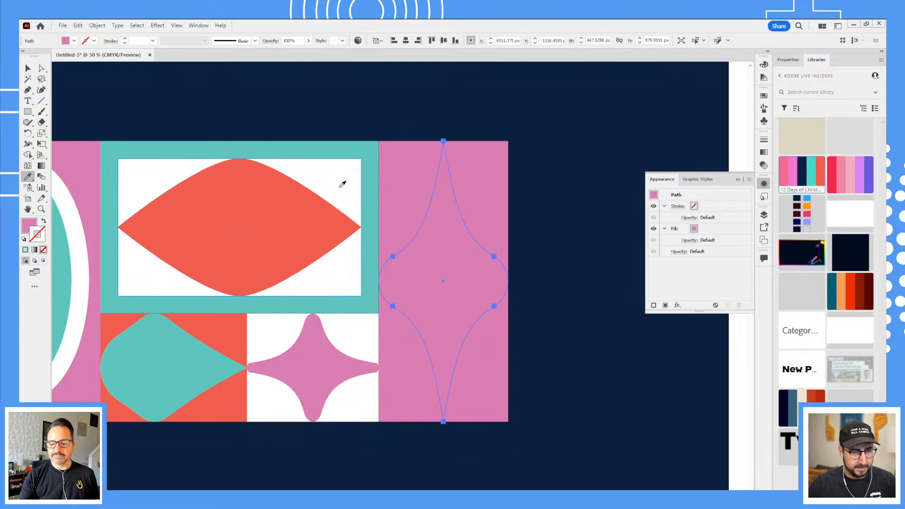
key("i")
left_click(168, 359)
left_click(550, 244)
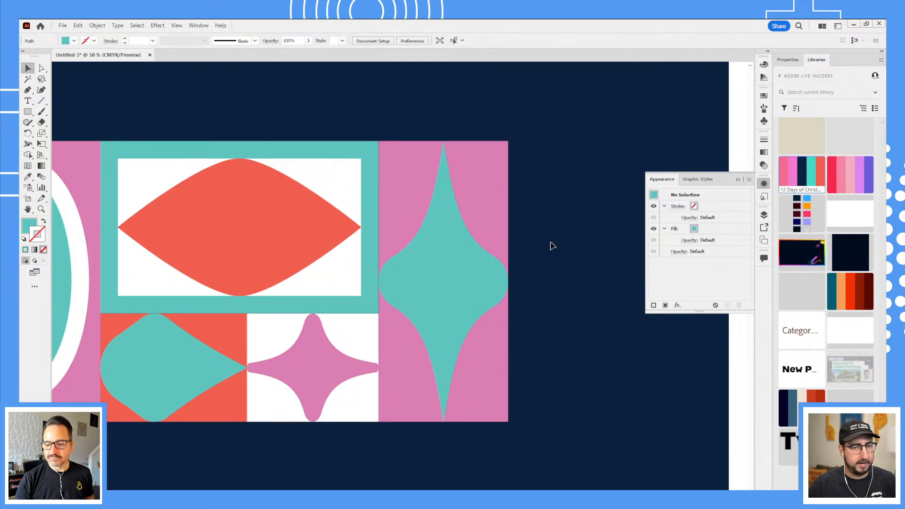
key("z")
left_click(394, 300, "alt")
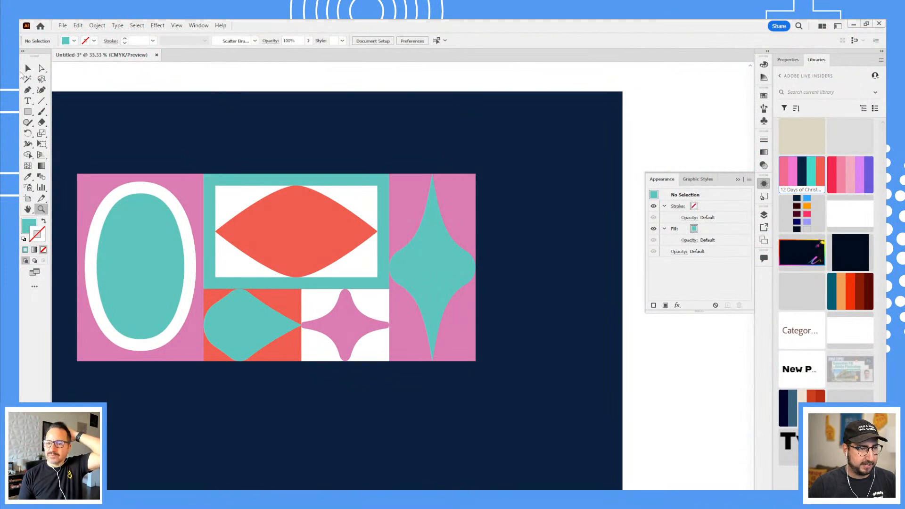
- Group all the panels and their ornaments, and try scaling the group down
left_click(27, 69)
left_click_drag(83, 144, 511, 426)
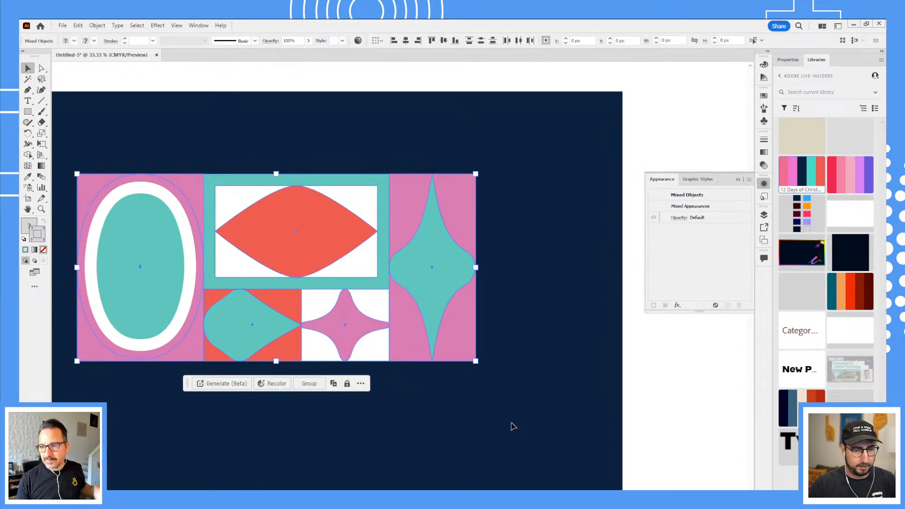
key("s")
left_click_drag(498, 159, 416, 206)
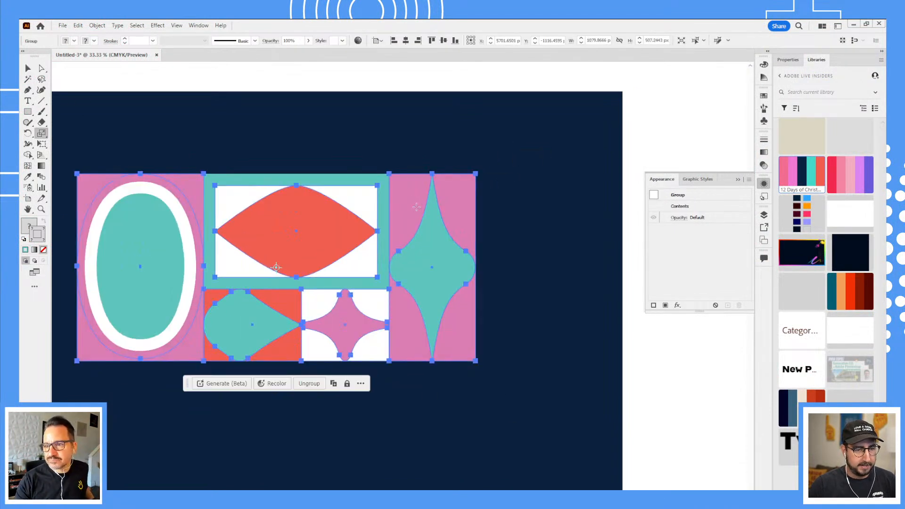
- Enable Scale Strokes & Effects in the general preferences
key("ctrl+k")
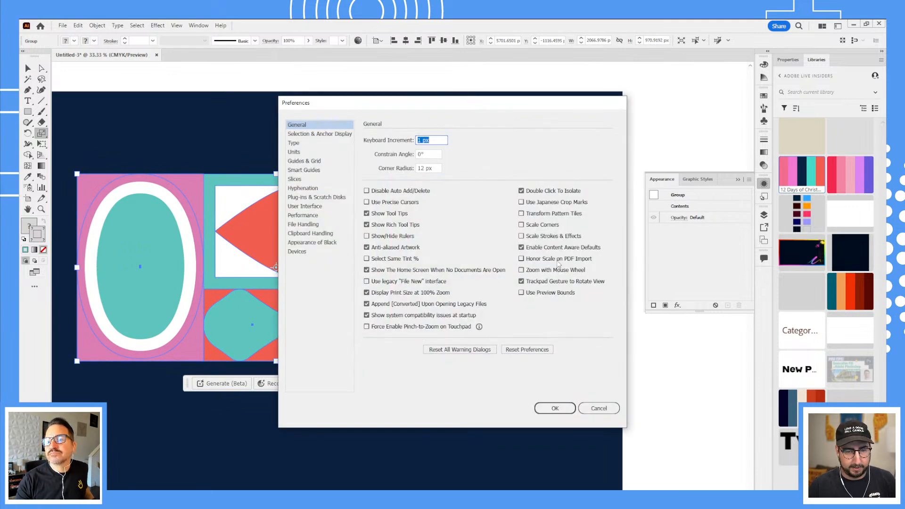
left_click(551, 237)
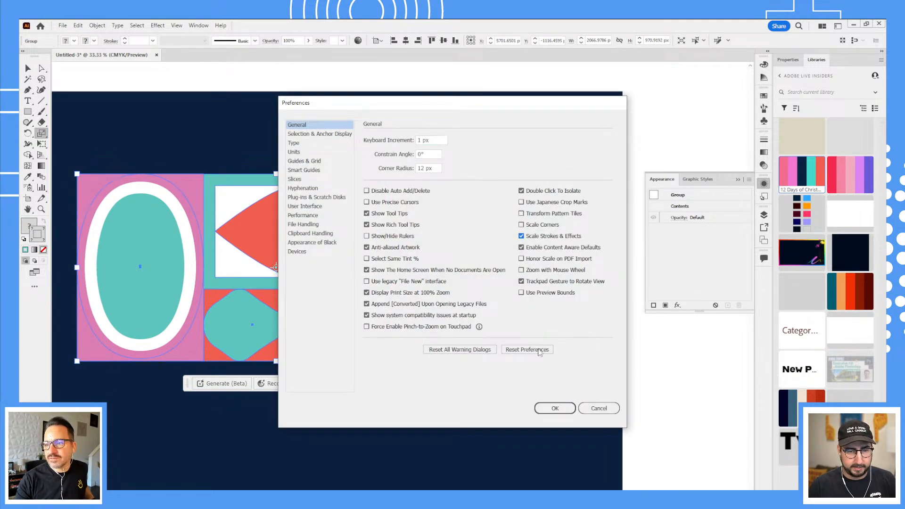
left_click(556, 411)
- Scale the panel group down to about 1024 × 481 px and reposition it on the navy background
left_click_drag(486, 124, 380, 202)
left_click_drag(324, 239, 439, 241)
key("v")
left_click_drag(375, 250, 272, 202)
- Make a new pattern from the grouped panels and dismiss the notice about the added swatch
left_click(100, 25)
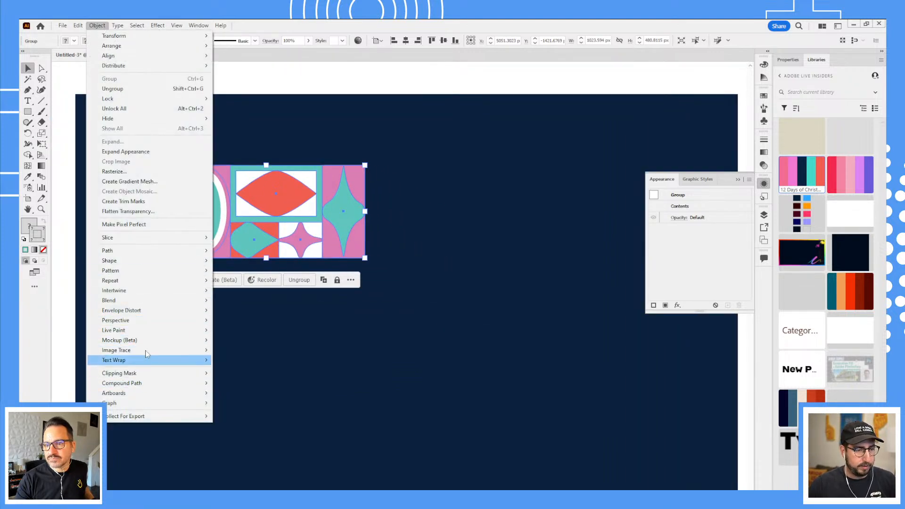
mouse_move(164, 273)
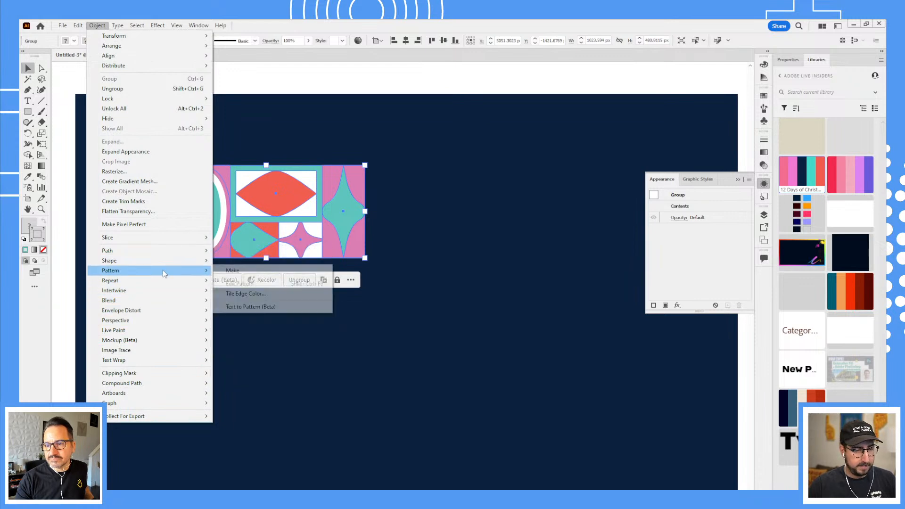
left_click(234, 270)
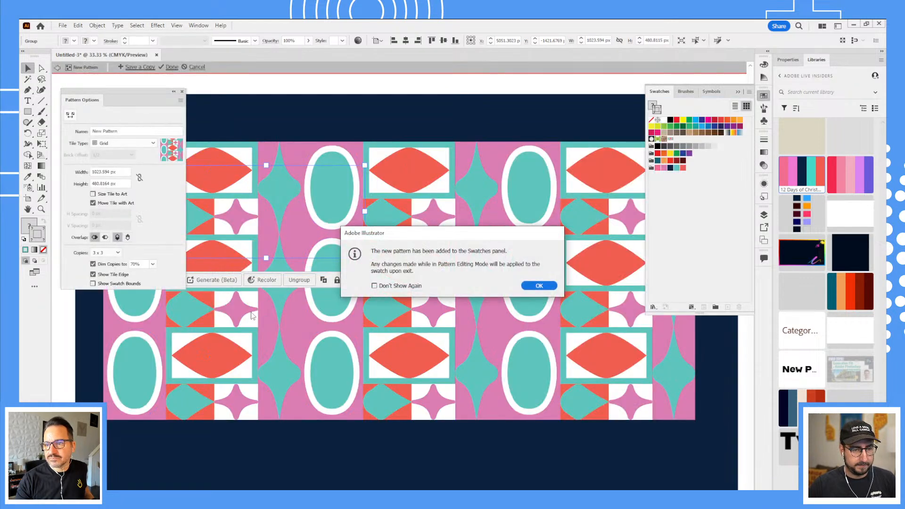
left_click(539, 286)
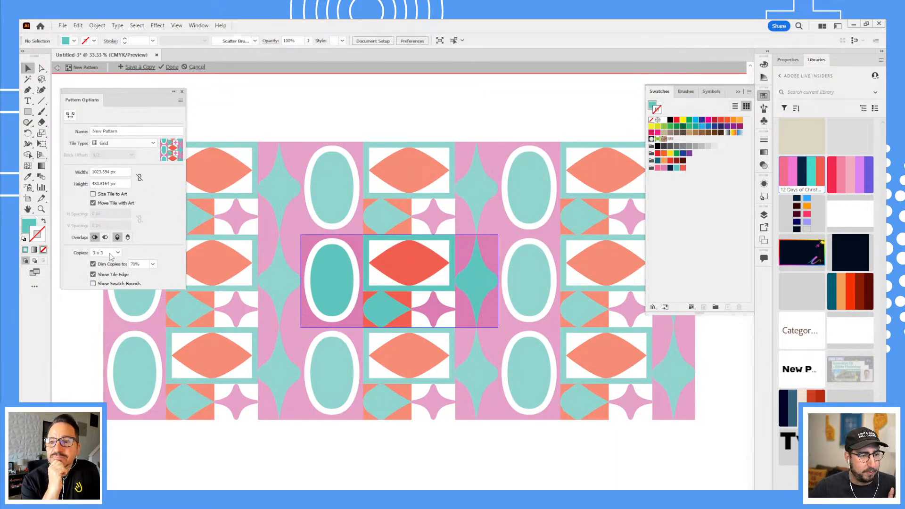
- Try the Brick by Row tile type with brick offsets of 2/3, 2/5 and 1/4
left_click(107, 254)
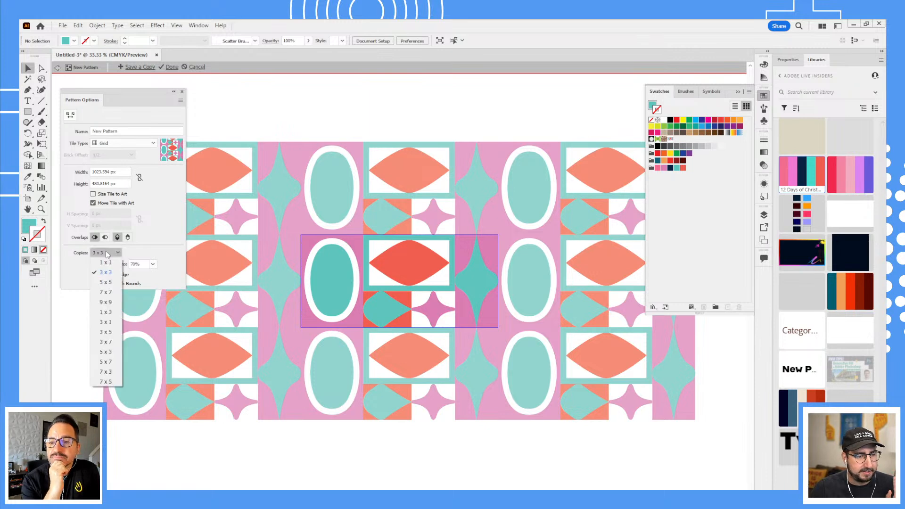
left_click(107, 255)
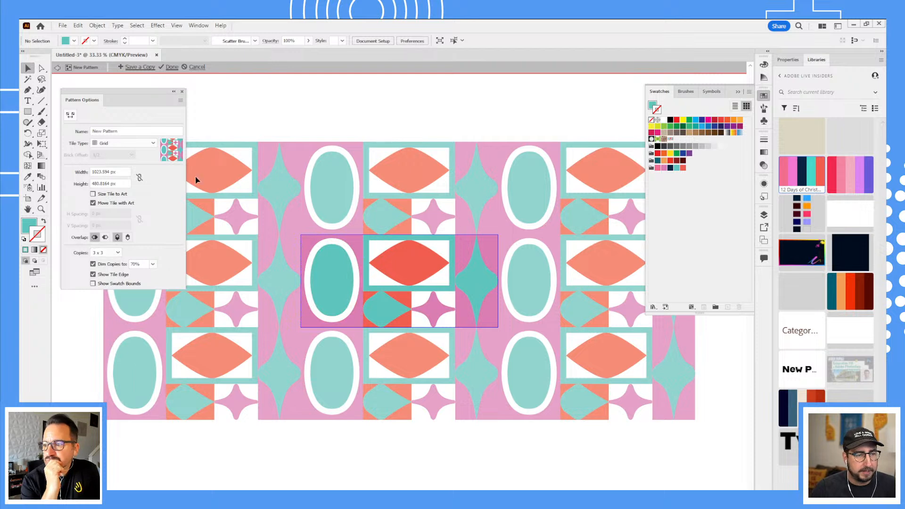
left_click(136, 143)
left_click(131, 160)
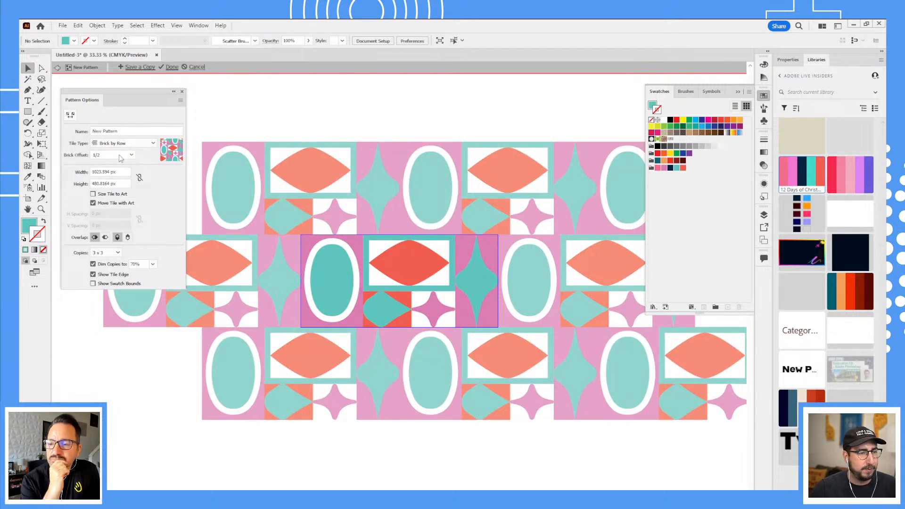
left_click(121, 156)
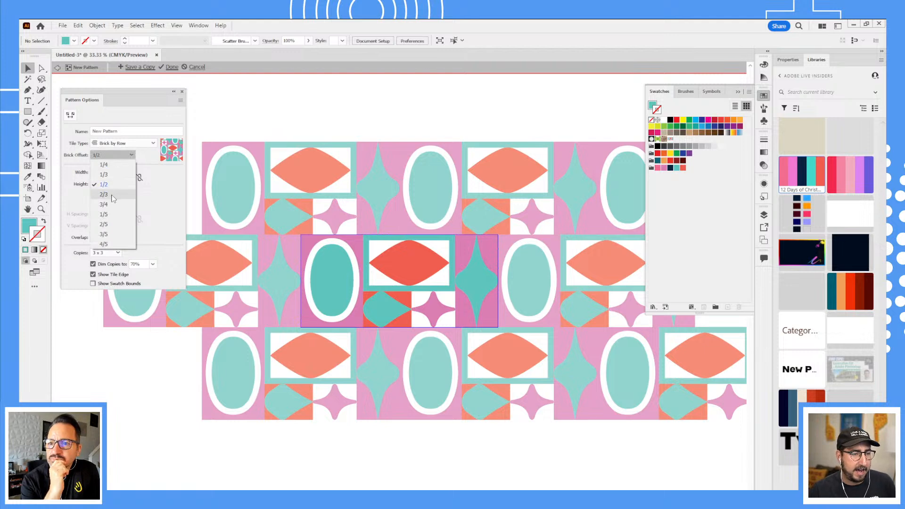
left_click(103, 195)
left_click(121, 157)
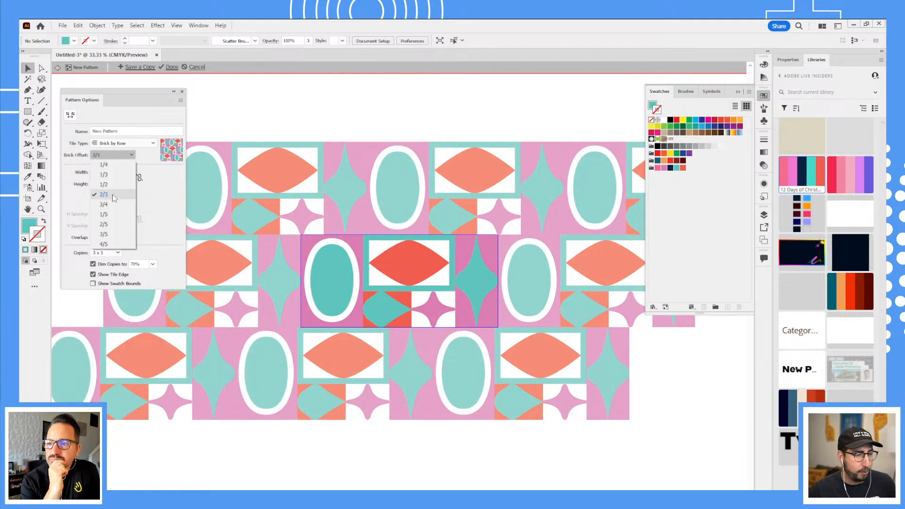
left_click(111, 225)
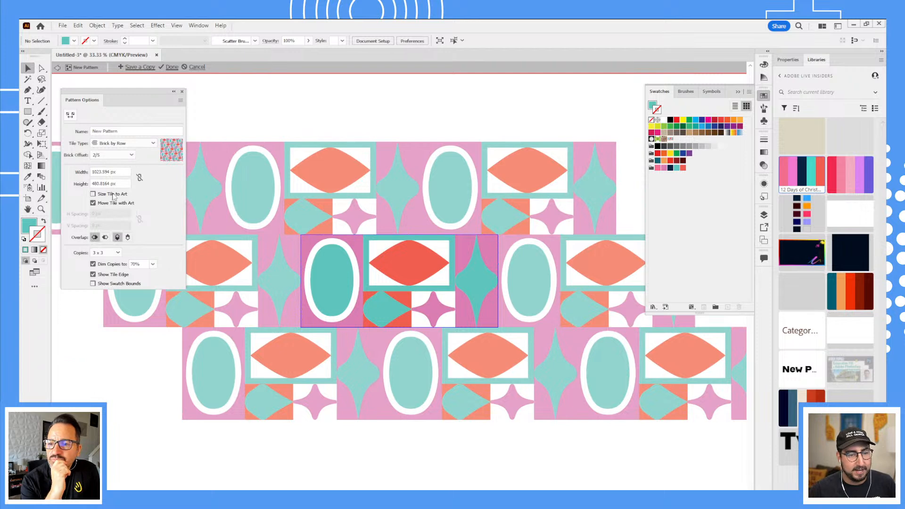
left_click(119, 156)
left_click(113, 166)
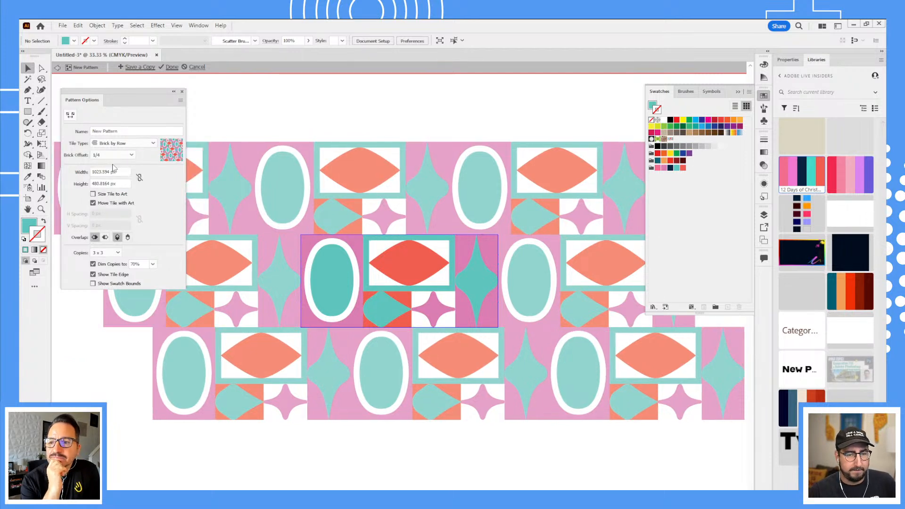
left_click(117, 157)
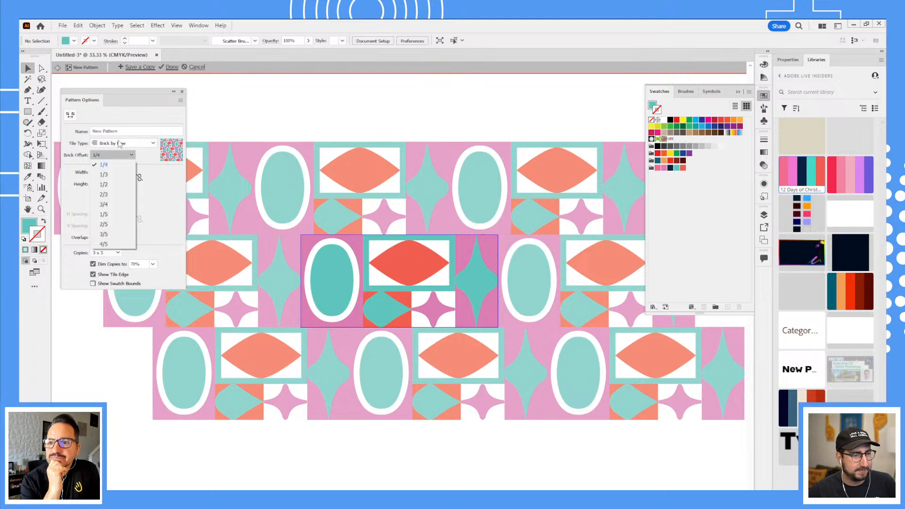
- Try the Brick by Column and Hex by Column tile types for the pattern
left_click(122, 143)
left_click(125, 172)
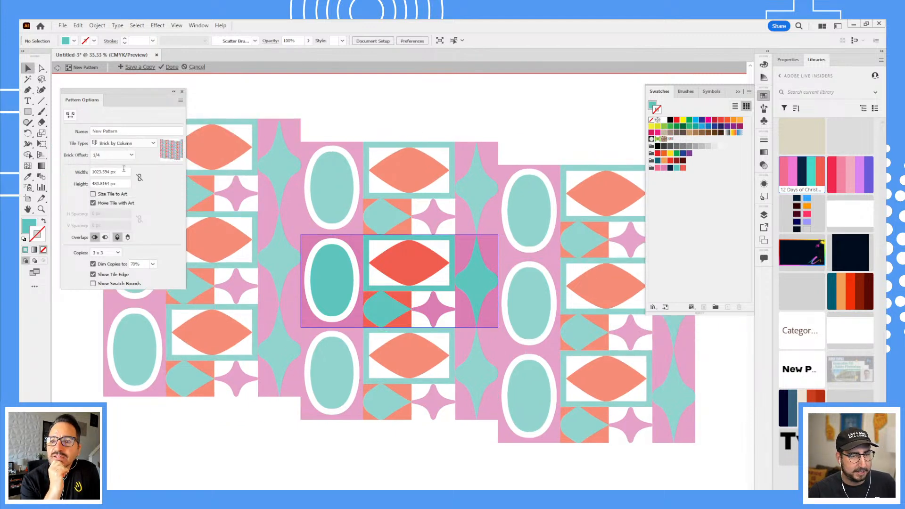
left_click(123, 144)
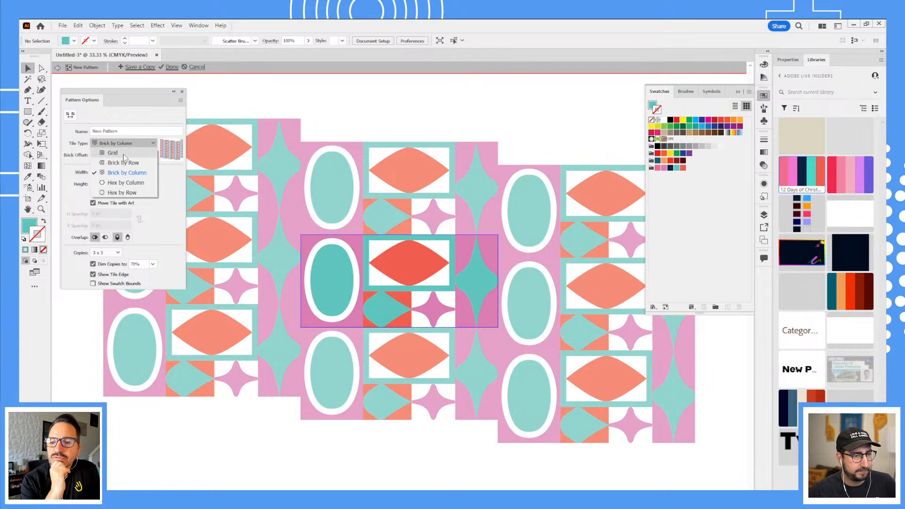
left_click(126, 181)
- Set the pattern's tile type to Brick by Row with a 1/3 brick offset, and finish pattern editing
left_click(128, 144)
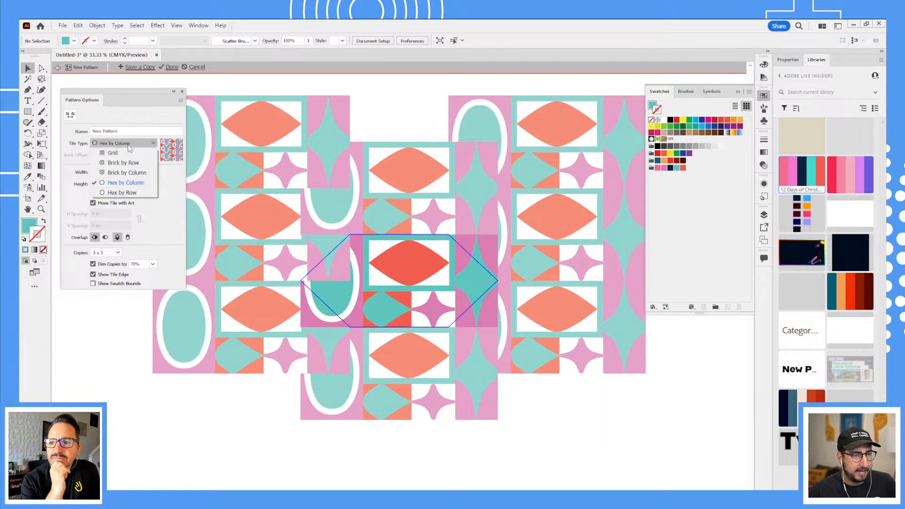
left_click(124, 165)
left_click(113, 155)
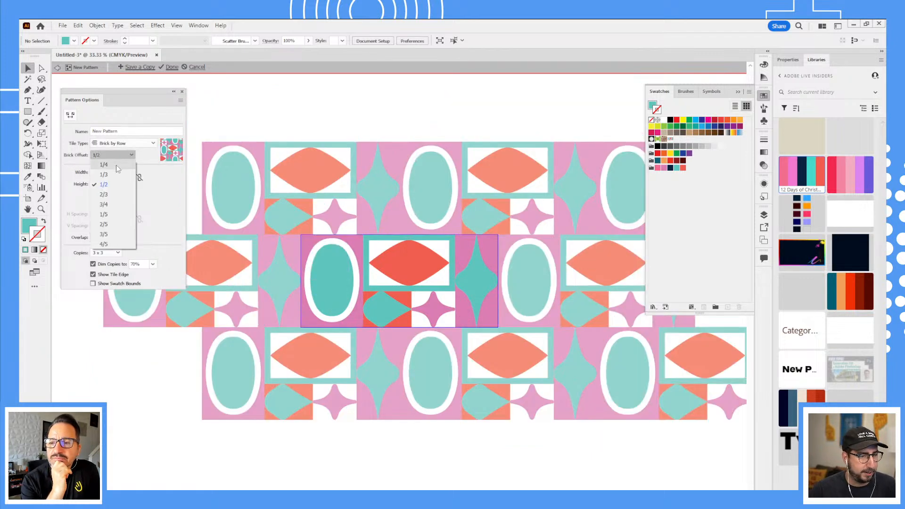
left_click(117, 175)
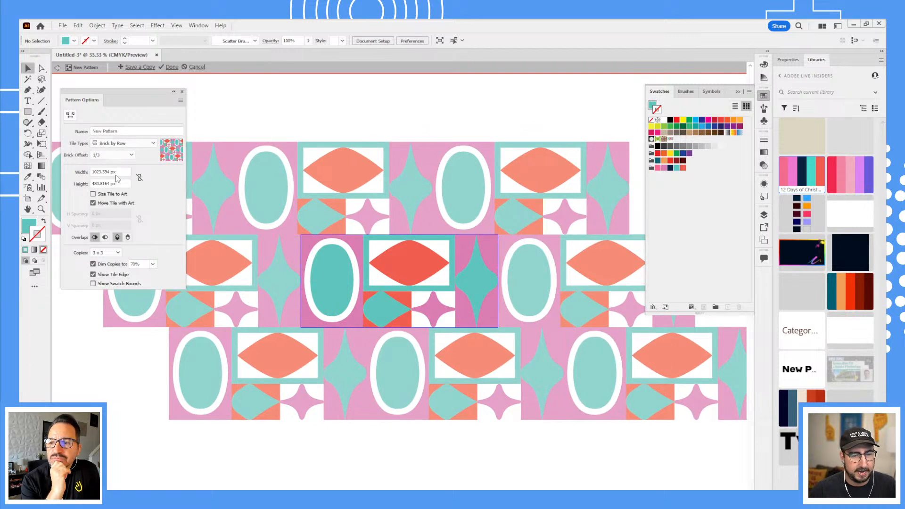
left_click(172, 67)
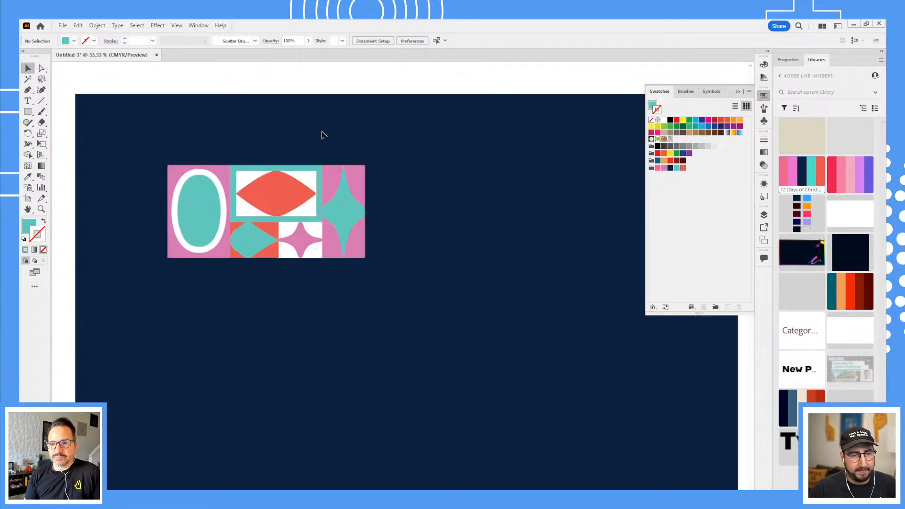
- Paste a copy of the tall pointed ornament onto the empty navy area and enlarge it to about 752 × 1632 px
scroll(311, 212, "up", 4)
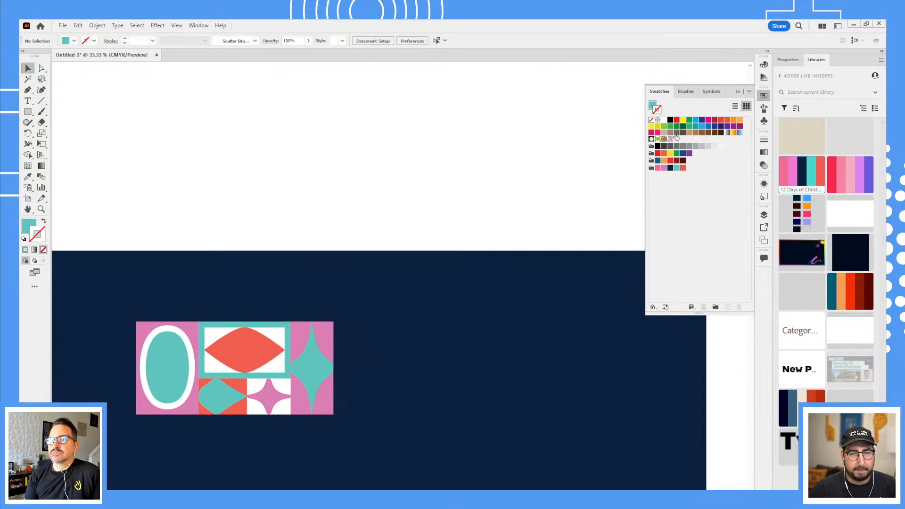
scroll(265, 280, "up", 3)
left_click_drag(390, 352, 231, 150)
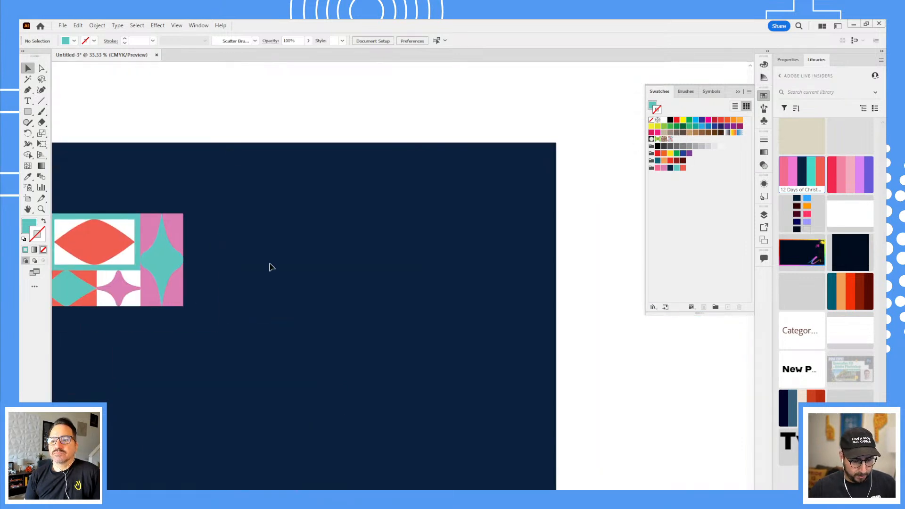
left_click(168, 262)
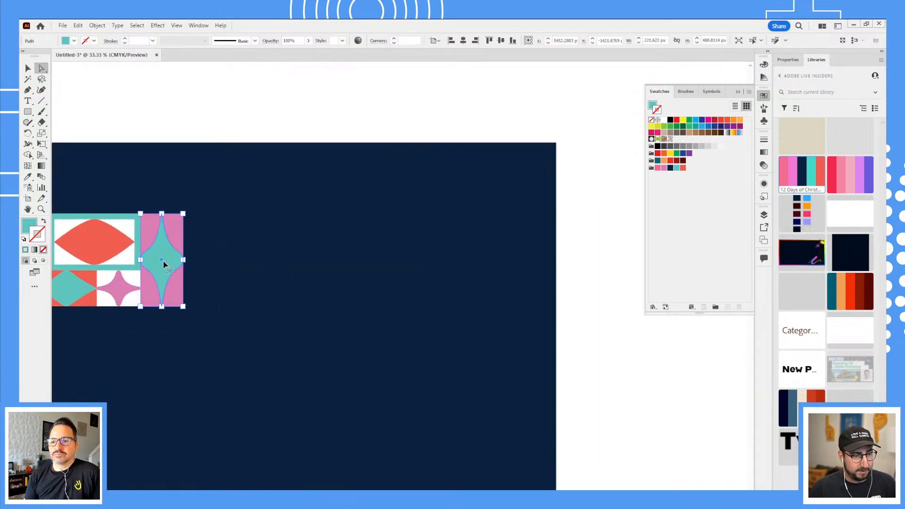
key("ctrl+c")
key("ctrl+v")
key("s")
left_click_drag(441, 244, 551, 146)
key("v")
left_click_drag(410, 264, 341, 261)
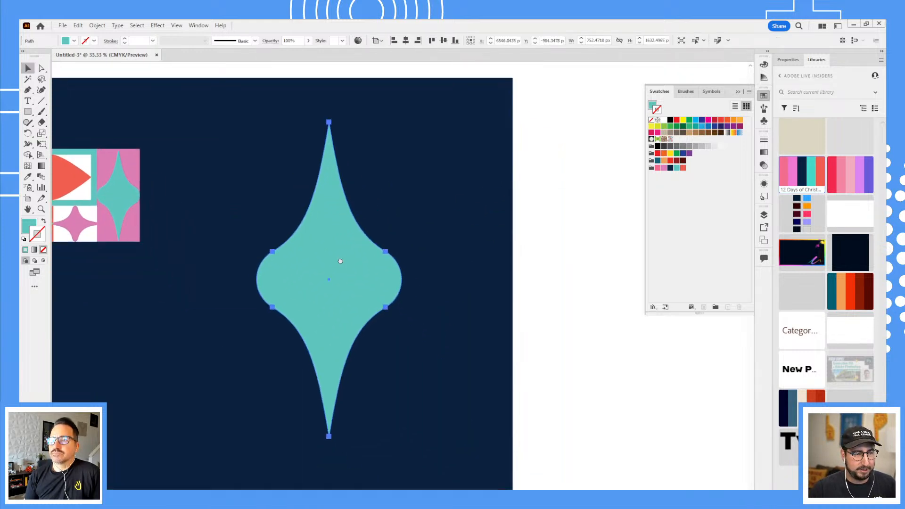
- Give the large ornament a white 30 pt stroke aligned to the outside, with round caps and round joins
left_click(658, 120)
left_click(764, 140)
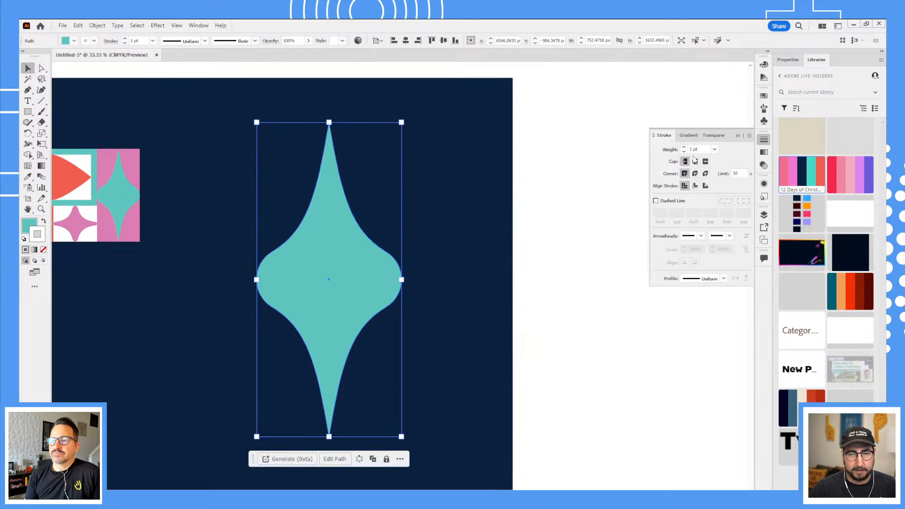
double_click(696, 150)
type("30")
key("Return")
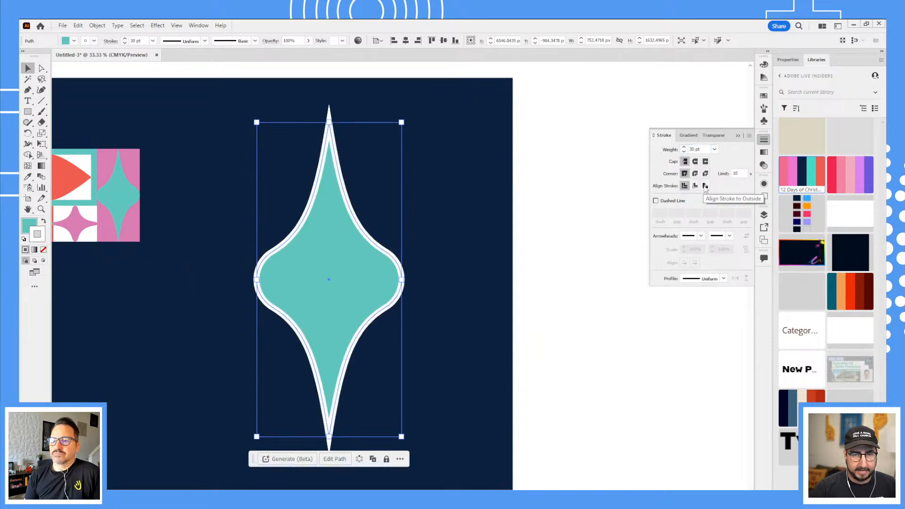
left_click(705, 185)
left_click(695, 161)
left_click(695, 173)
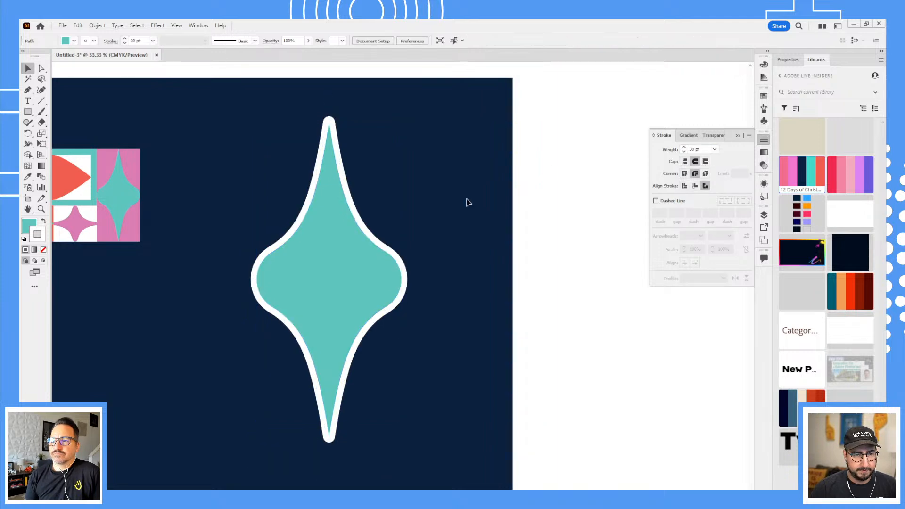
- Fill the large ornament with the new geometric pattern swatch
left_click(764, 95)
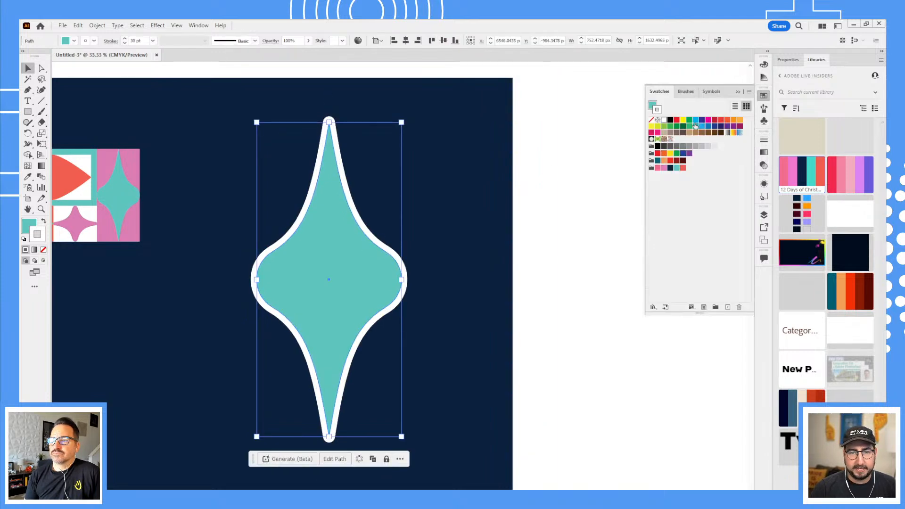
key("x")
left_click(670, 139)
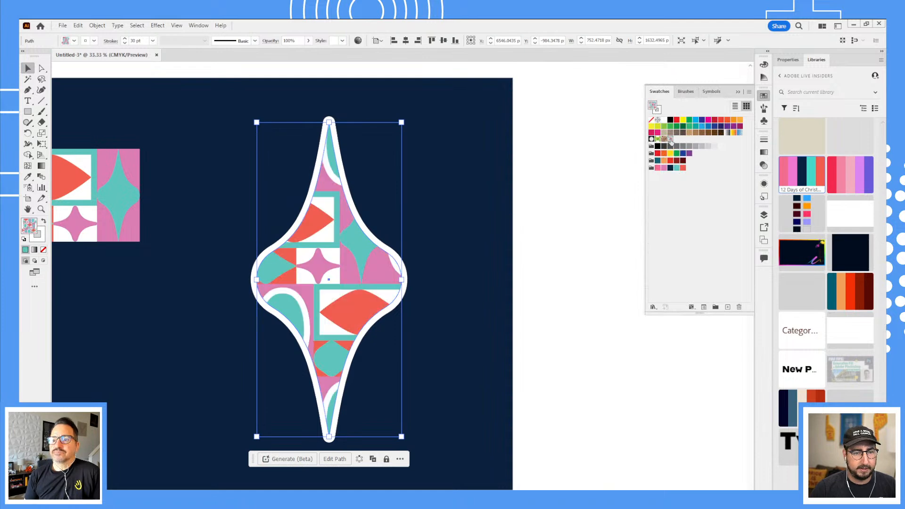
- Try scaling the large pattern-filled ornament freehand with the Scale tool and undo it
left_click(496, 268)
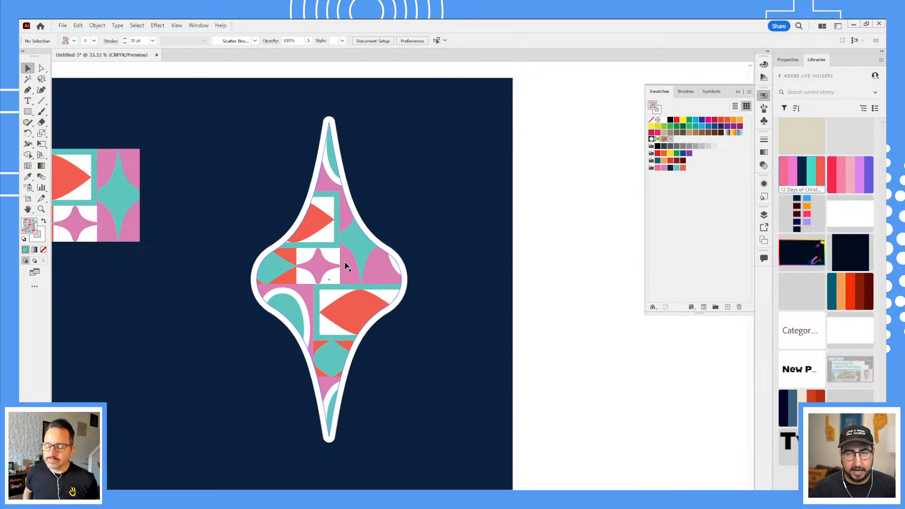
left_click(344, 266)
key("s")
left_click_drag(474, 114, 404, 202)
key("ctrl+z")
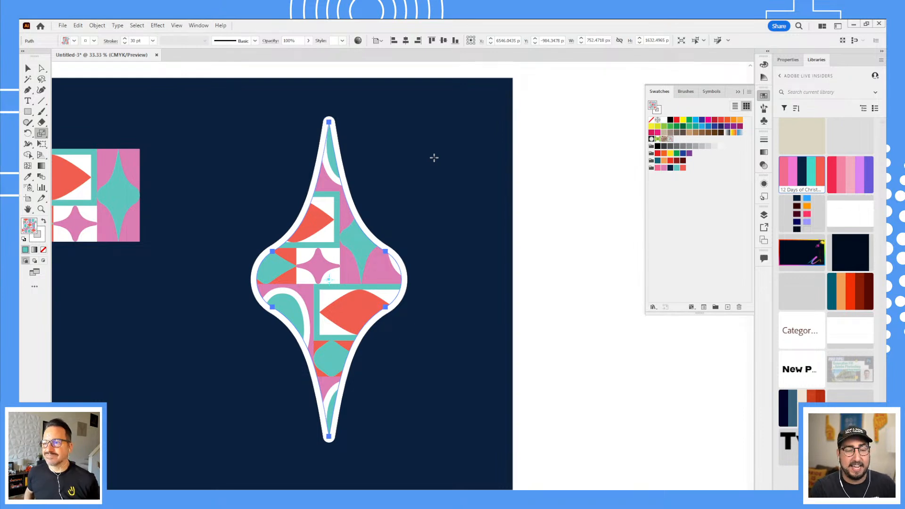
key("v")
key("ctrl+k")
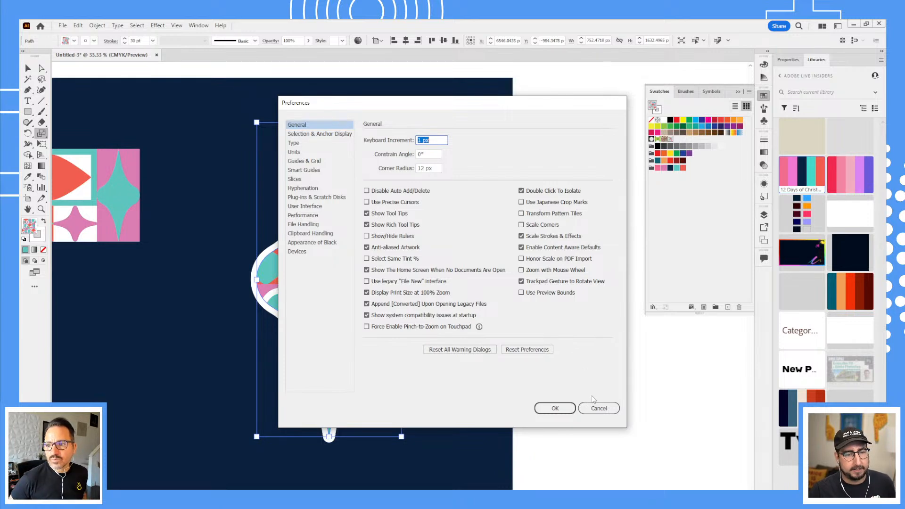
left_click(592, 408)
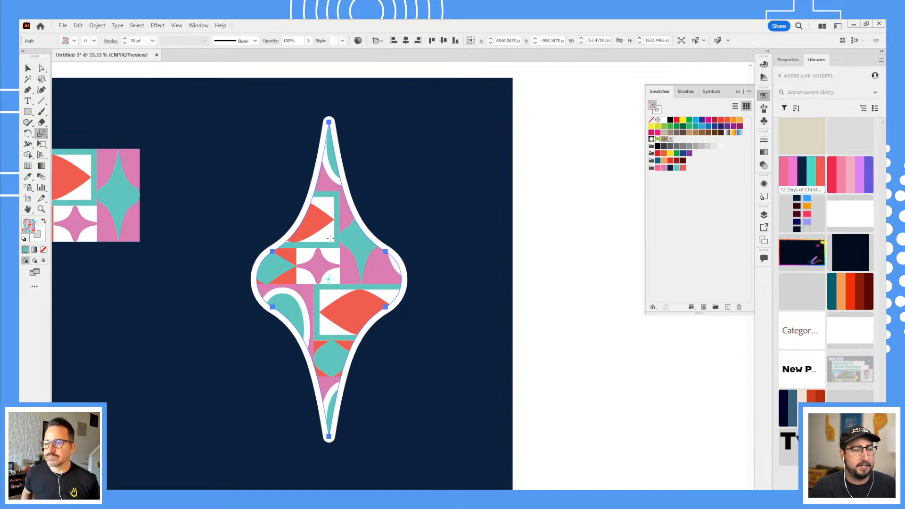
- Set the Scale options for the ornament to transform patterns only, excluding objects and strokes and effects
double_click(43, 134)
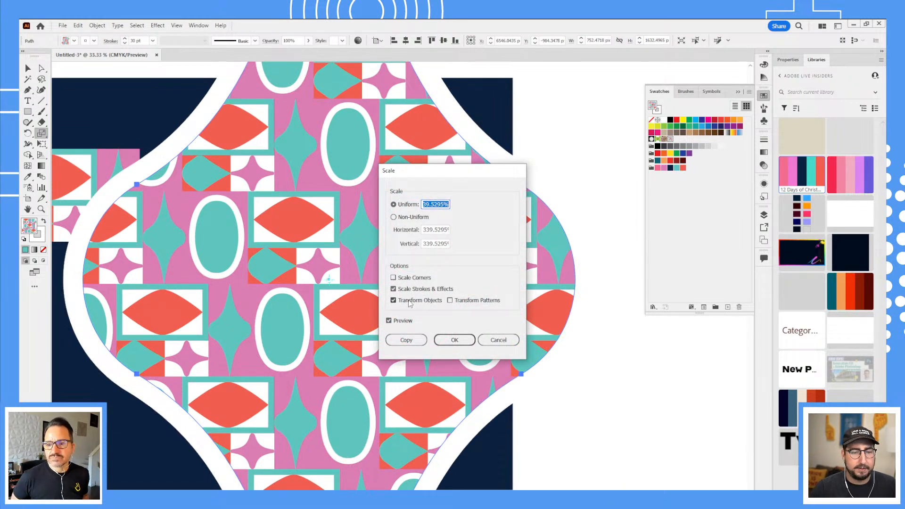
left_click(409, 300)
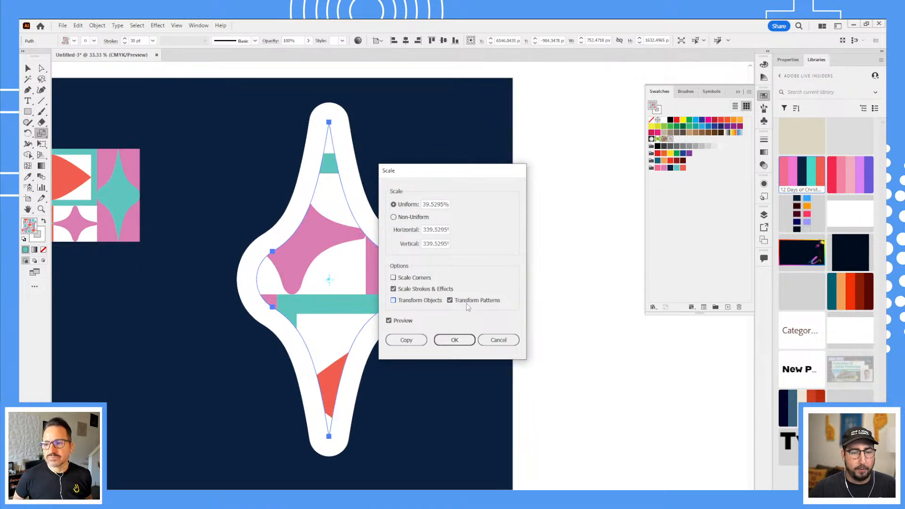
left_click(393, 289)
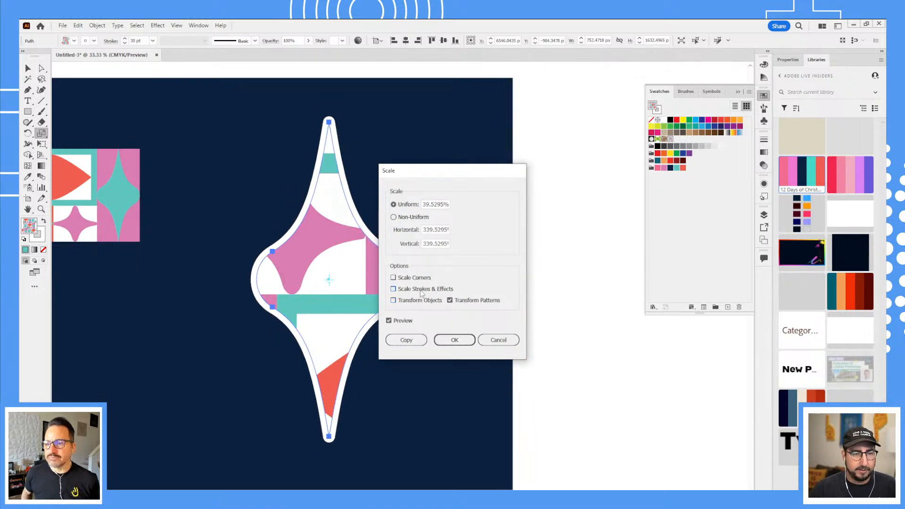
- Scale the ornament's pattern fill uniformly to 40% and deselect the ornament
left_click(437, 205)
key("shift+Down")
key("shift+Down")
key("shift+Down")
key("shift+Down")
key("shift+Down")
key("shift+Down")
key("shift+Down")
key("shift+Down")
key("shift+Down")
key("shift+Down")
key("shift+Down")
key("shift+Down")
key("shift+Down")
key("shift+Down")
key("shift+Down")
key("shift+Down")
key("shift+Down")
key("shift+Down")
key("shift+Down")
key("shift+Down")
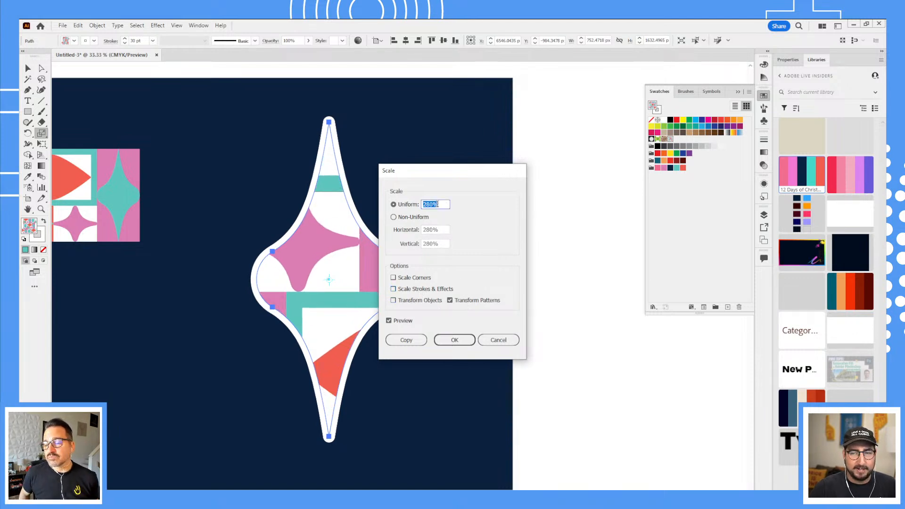
key("shift+Down")
key("shift+Down")
key("shift+Down")
key("shift+Down")
key("shift+Down")
key("shift+Down")
key("shift+Down")
key("shift+Down")
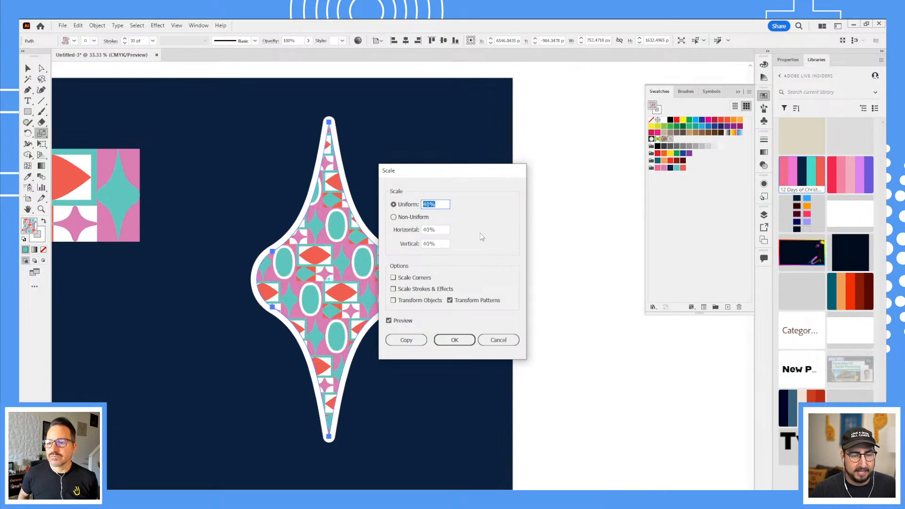
left_click(454, 339)
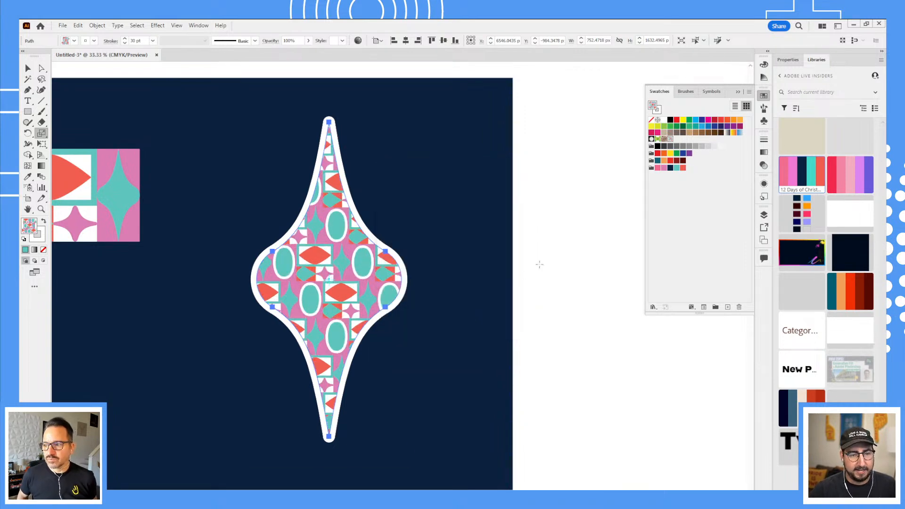
key("v")
left_click(542, 262)
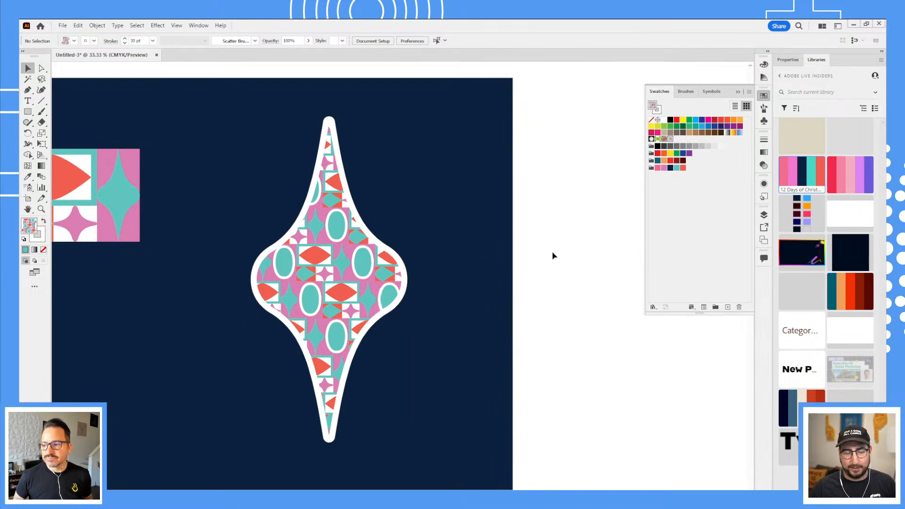
key("z")
left_click(380, 267)
left_click_drag(383, 320, 476, 305)
left_click(415, 303, "alt")
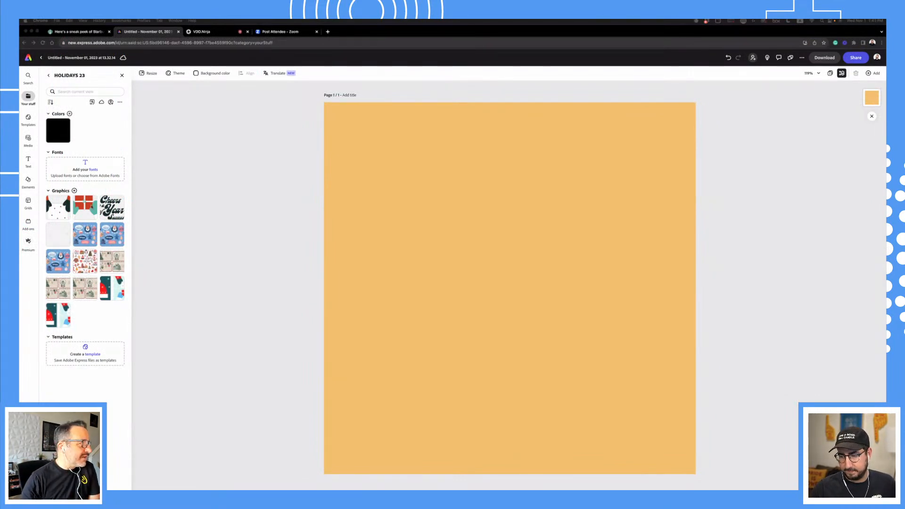
- In Adobe Express, place the red gift with teal mittens from the HOLIDAYS 23 library and enlarge it along the page's lower edge
left_click_drag(85, 207, 532, 367)
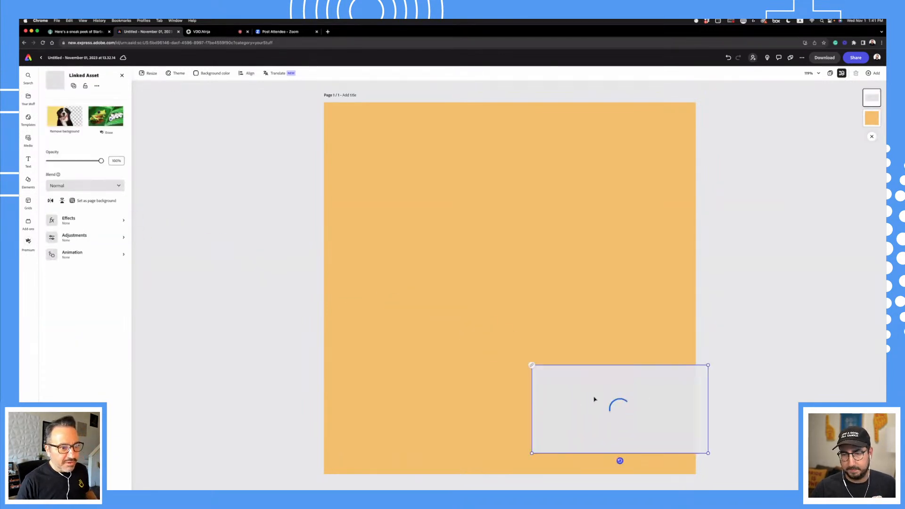
left_click_drag(596, 398, 417, 426)
left_click_drag(531, 391, 673, 321)
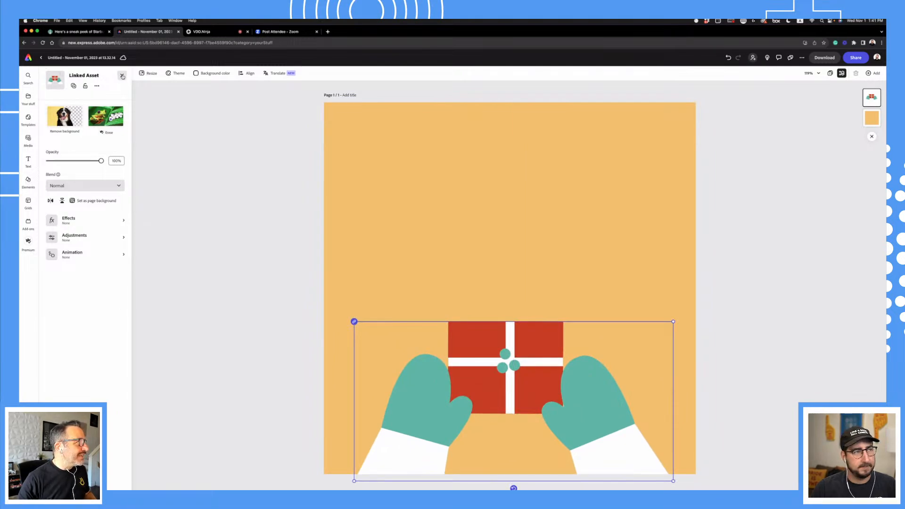
- Place the dark mittens holding the dotted white gift from the HOLIDAYS 23 library, enlarged and centred along the page's upper edge
left_click(28, 118)
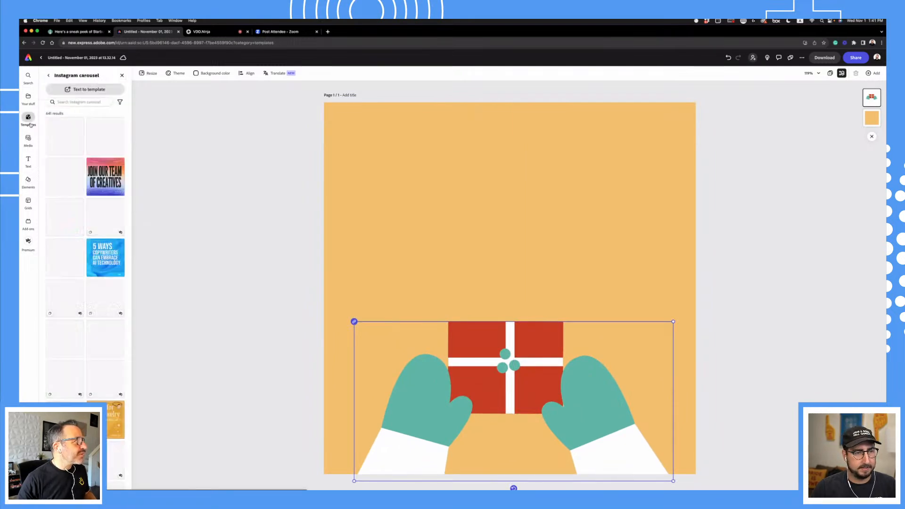
left_click(28, 97)
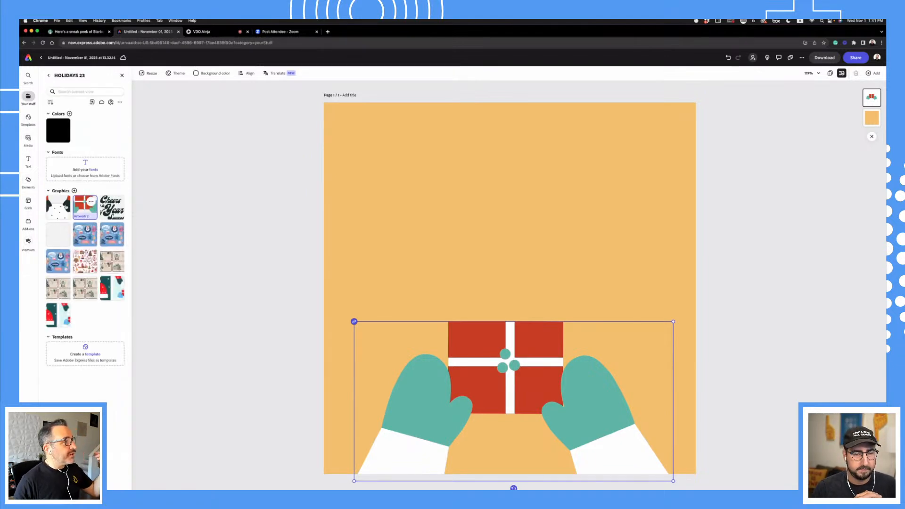
left_click_drag(56, 206, 495, 171)
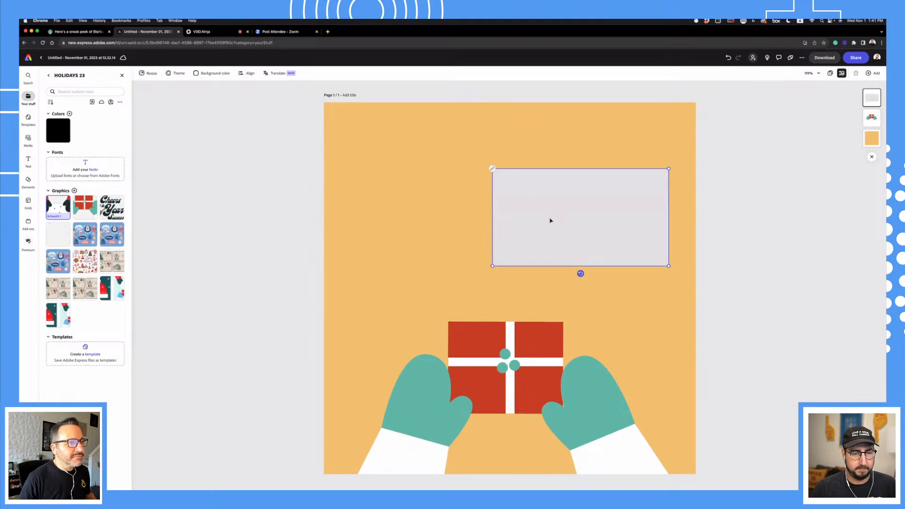
left_click_drag(481, 210, 368, 145)
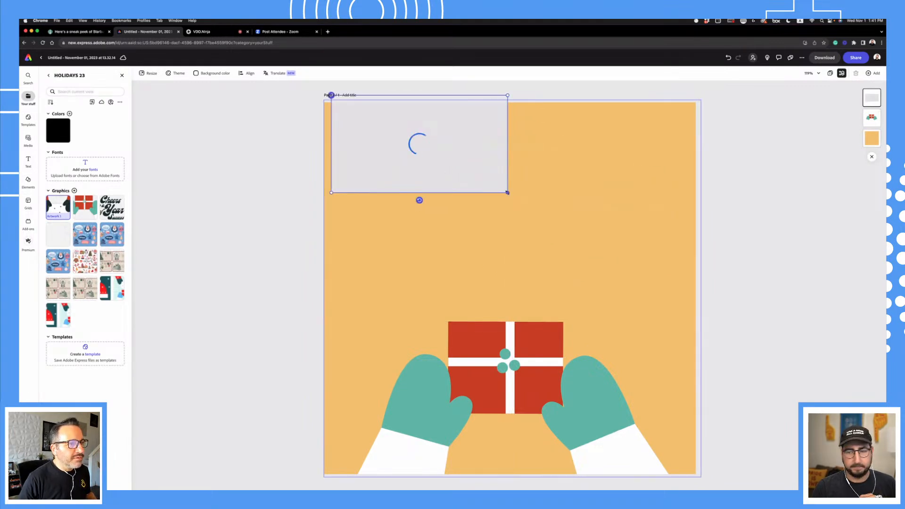
left_click_drag(507, 193, 660, 258)
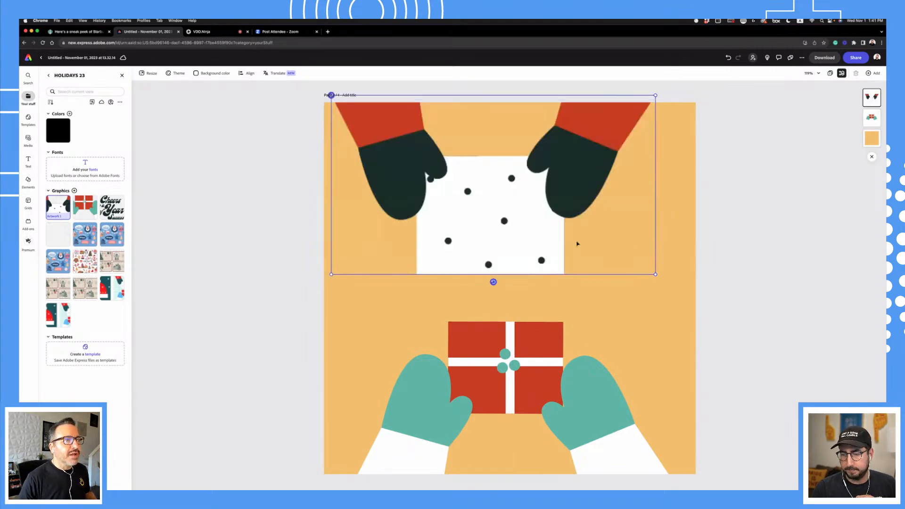
left_click_drag(576, 243, 590, 238)
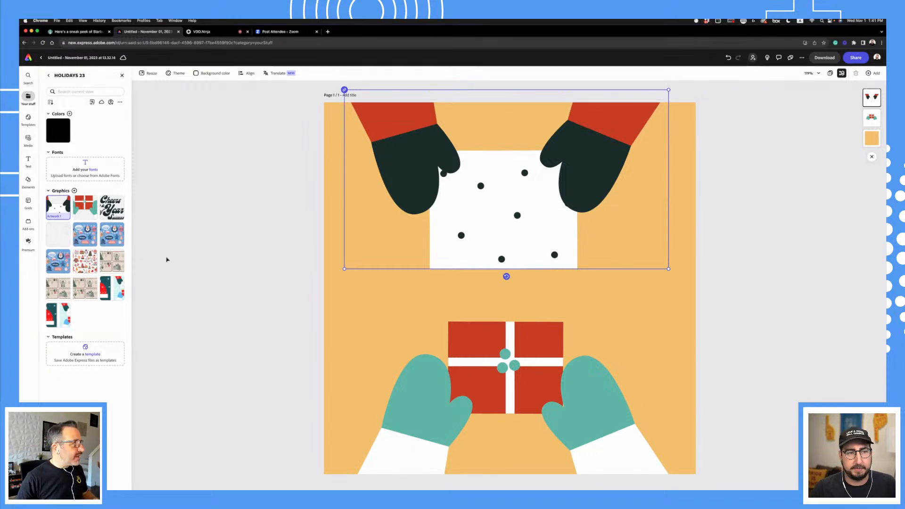
- Add the white snowflake graphic from the library and enlarge it to spread across most of the page
left_click_drag(56, 235, 408, 307)
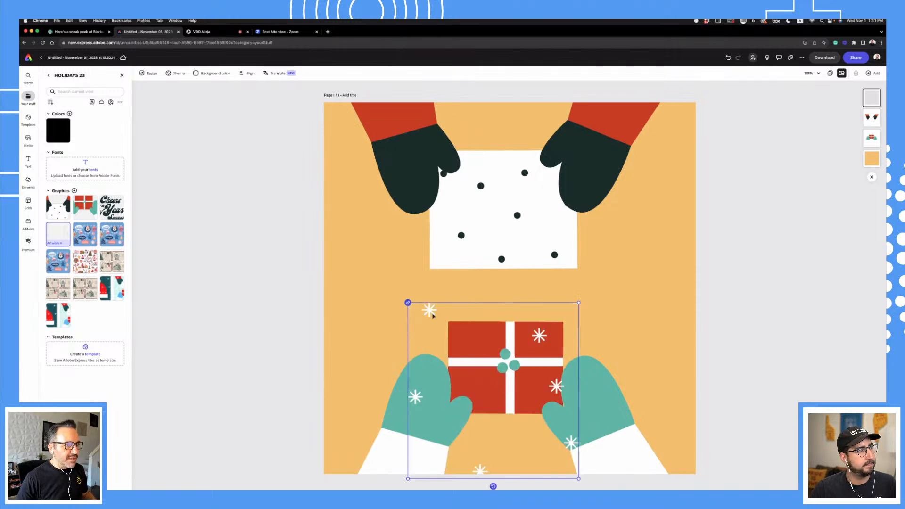
left_click_drag(431, 313, 377, 142)
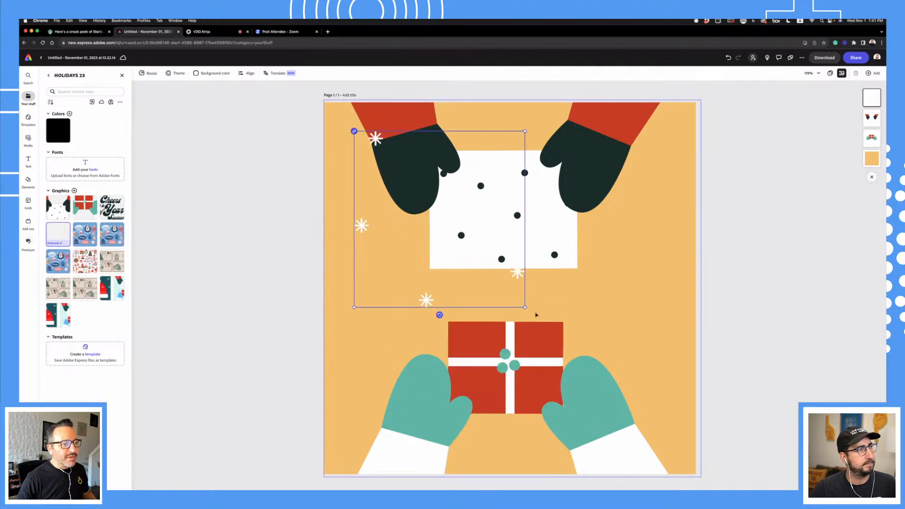
left_click_drag(524, 308, 652, 447)
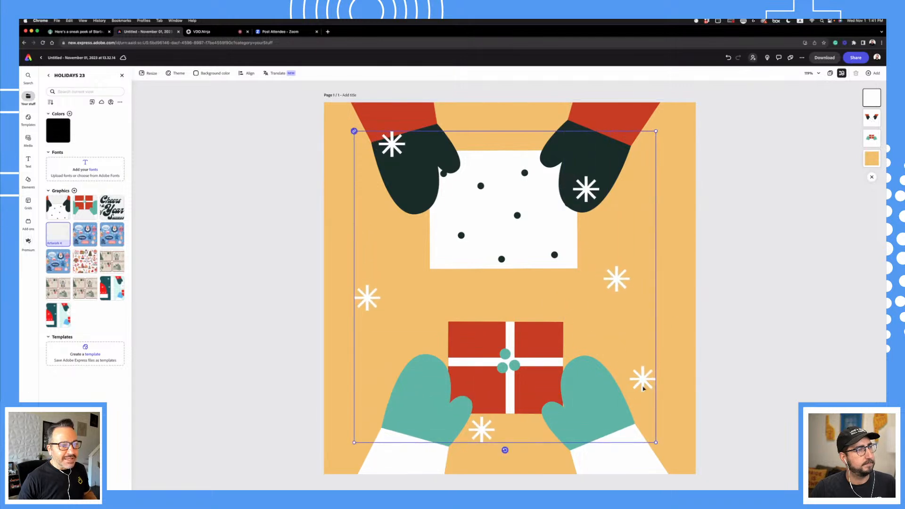
left_click_drag(645, 382, 645, 384)
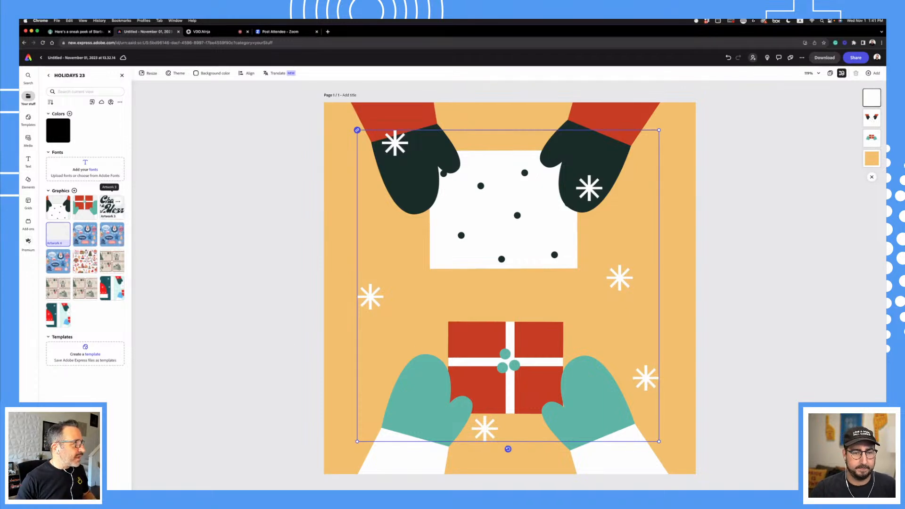
- Place the "Cheers to a Year of Success!" lettering from the library in the middle of the page, over both gifts
left_click_drag(111, 207, 500, 292)
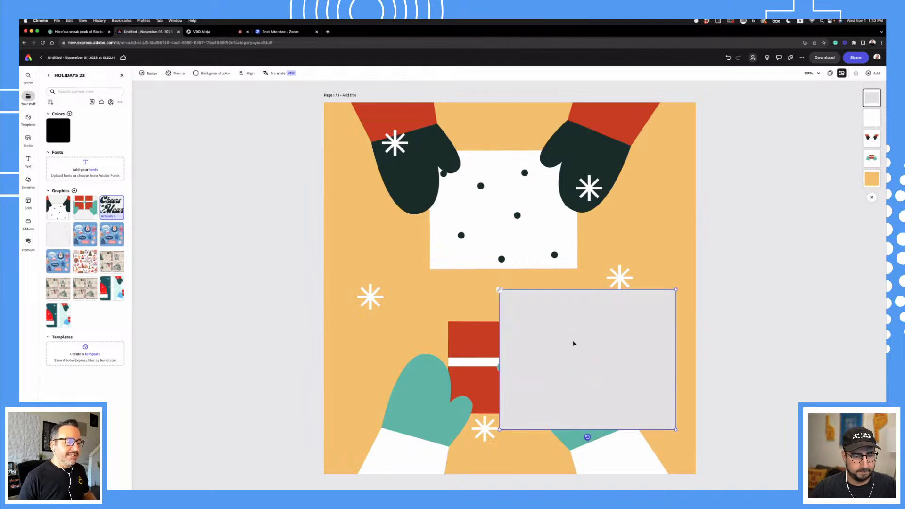
left_click_drag(569, 325, 609, 358)
left_click_drag(550, 302, 554, 308)
- Apply a Rise out animation to the dark mittens and white gift graphic
left_click(617, 135)
left_click(617, 128)
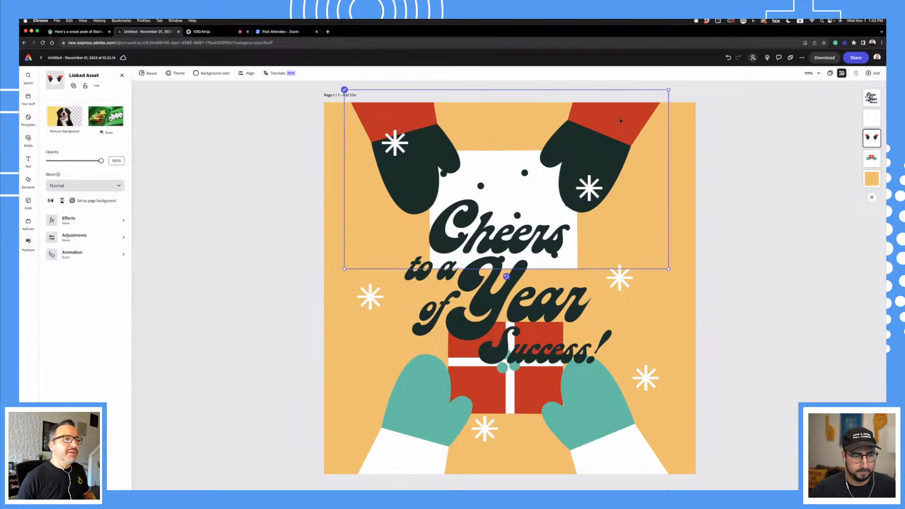
left_click(81, 255)
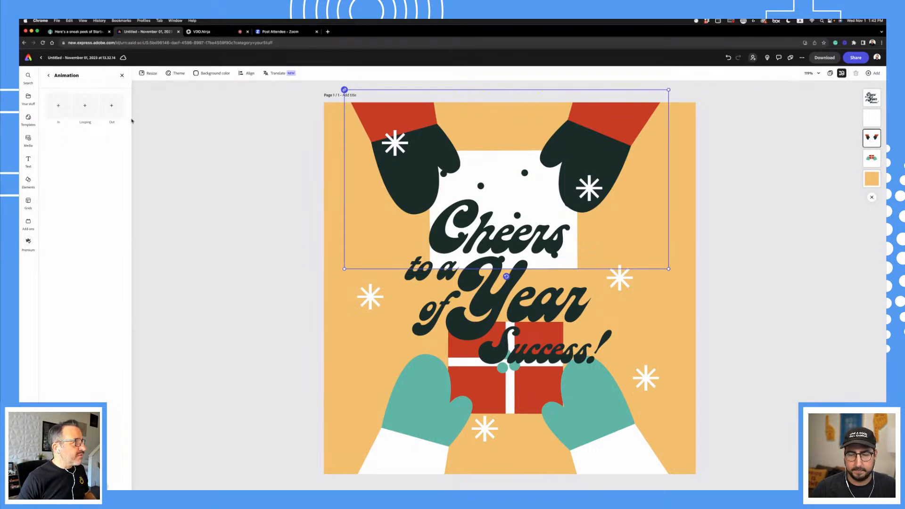
left_click(113, 107)
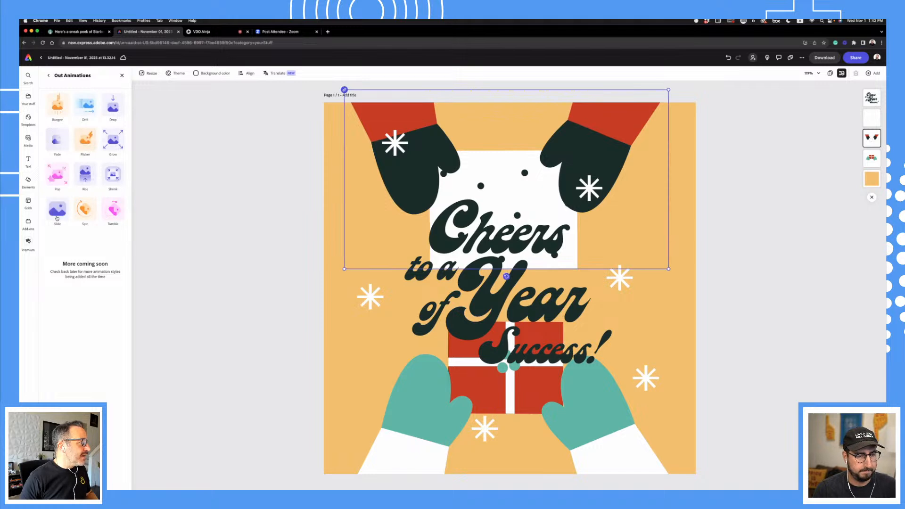
left_click(85, 177)
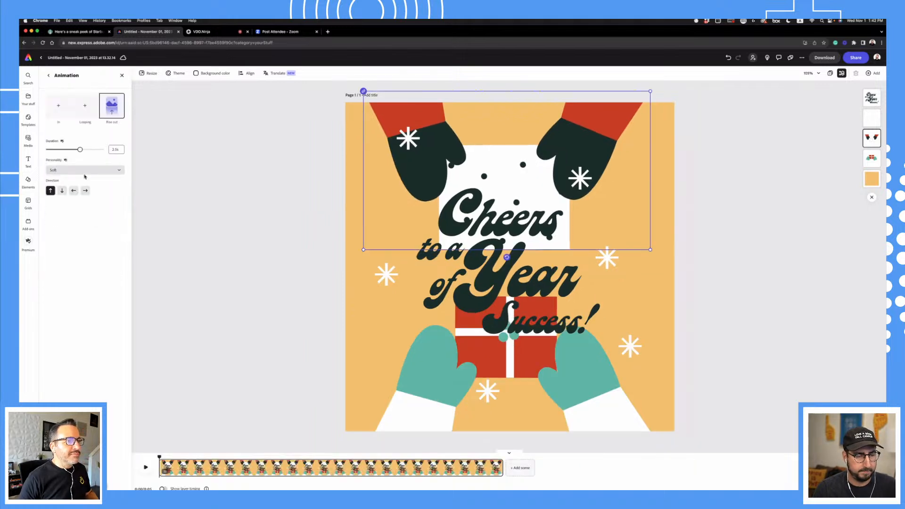
- Preview the animation, shorten the scene to about a quarter of its length, and play it again
left_click(146, 468)
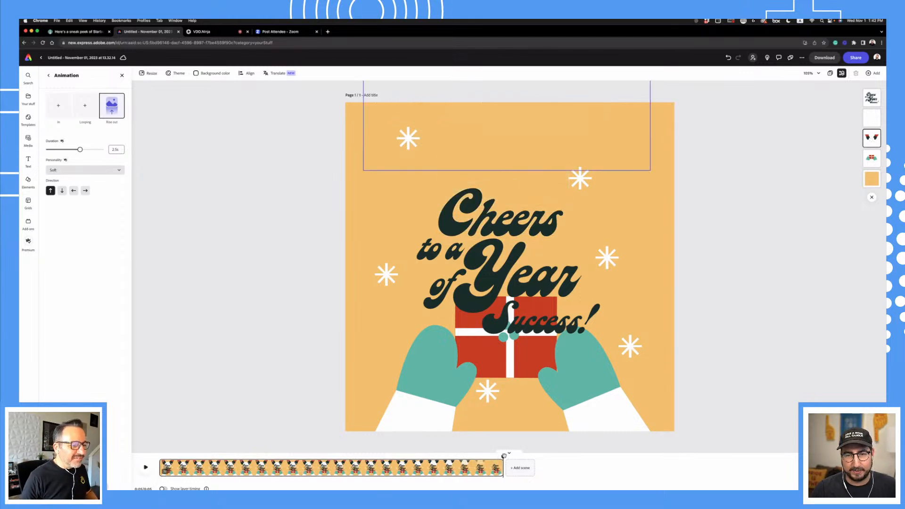
left_click_drag(503, 455, 281, 455)
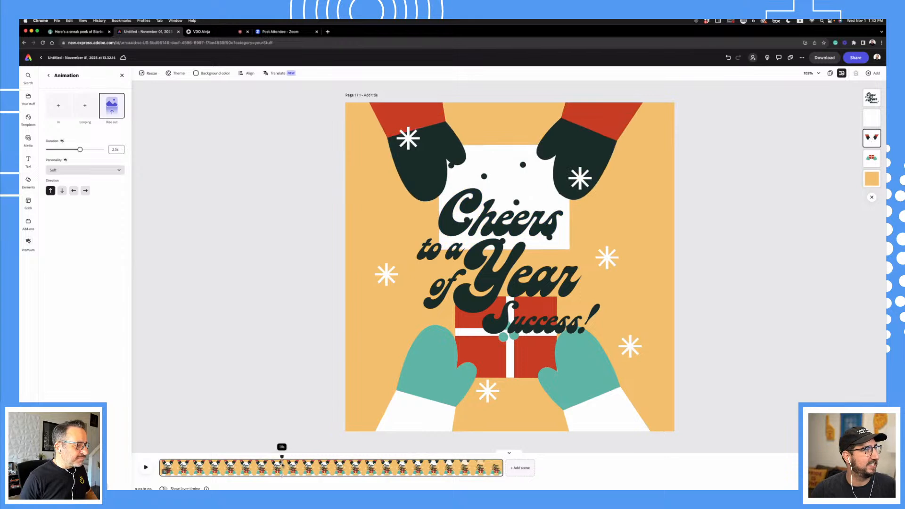
left_click_drag(499, 469, 160, 457)
left_click(152, 469)
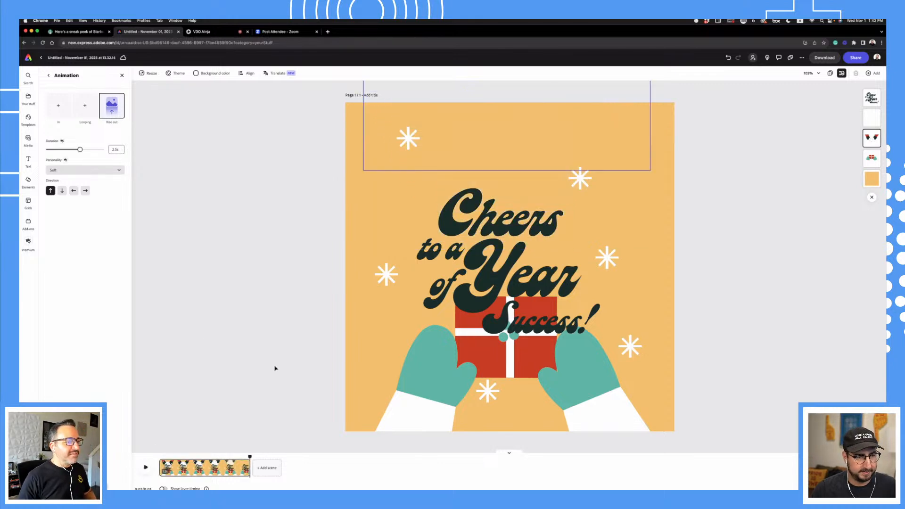
- Apply a Rise out animation with a downward direction to the teal mittens and red gift graphic
left_click(428, 421)
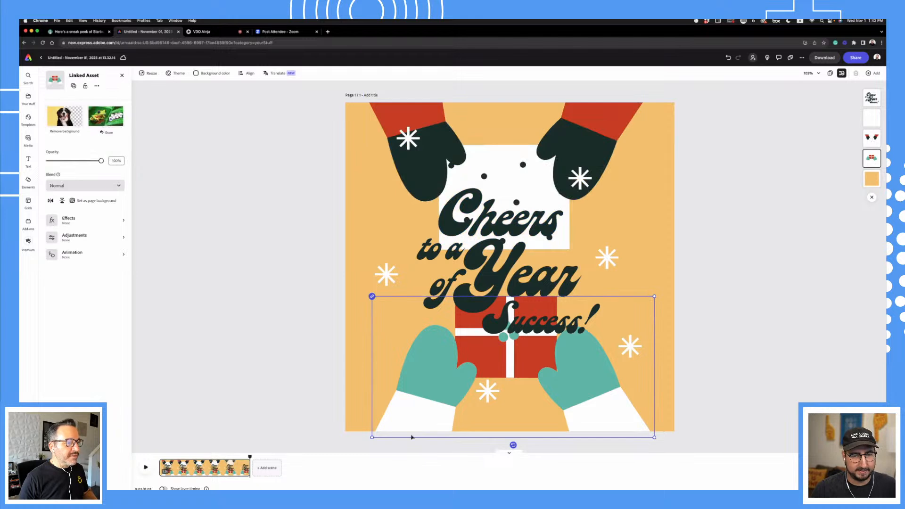
left_click(74, 253)
left_click(111, 105)
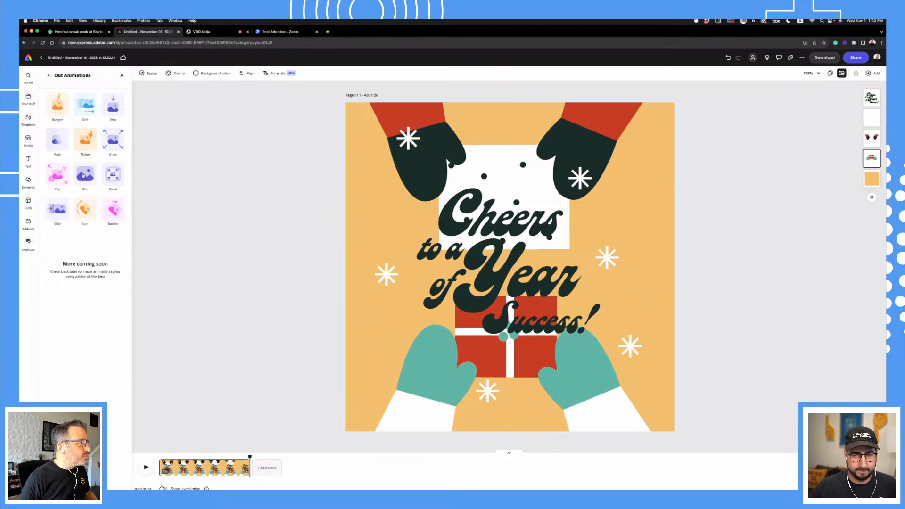
left_click(84, 176)
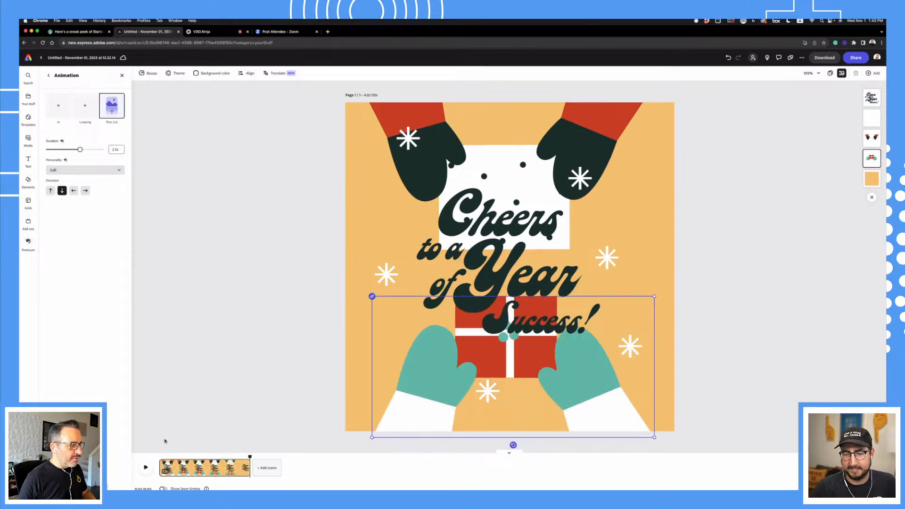
- Preview the scene, then apply a Shrink in animation to the "Cheers to a Year of Success!" lettering
left_click(146, 467)
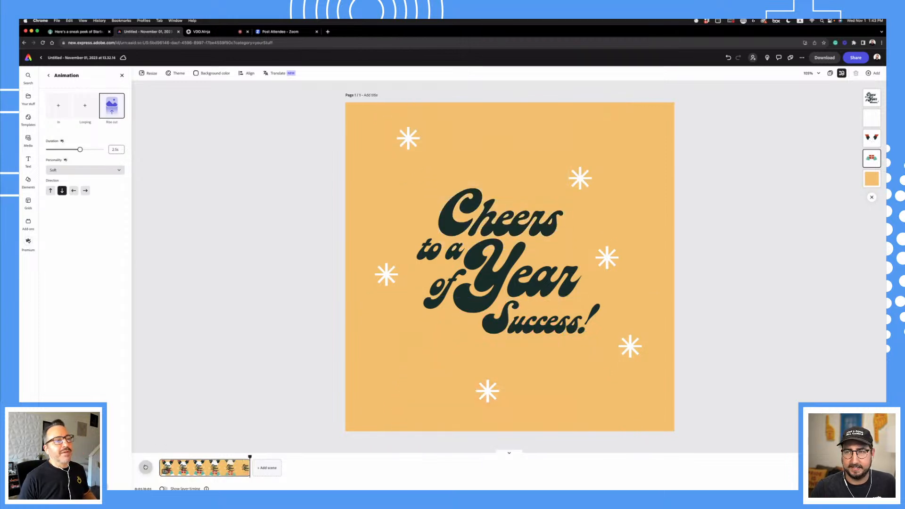
left_click(500, 233)
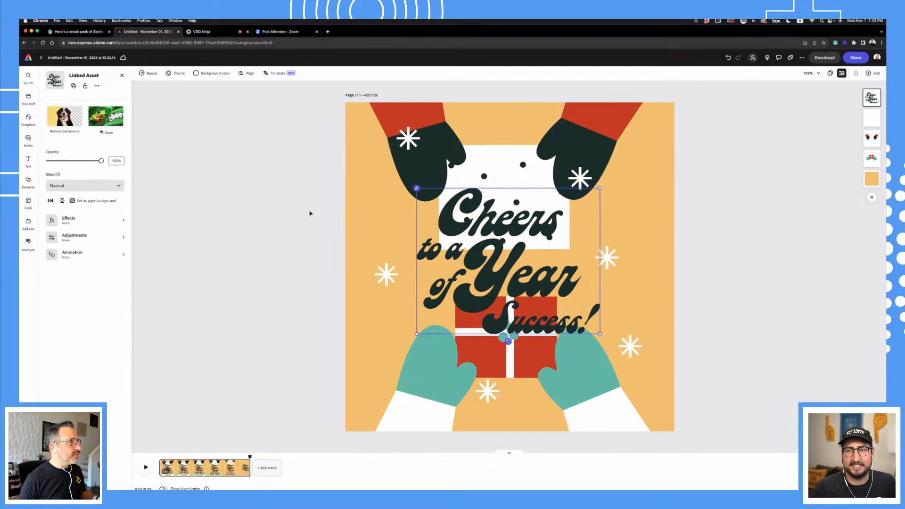
left_click(68, 255)
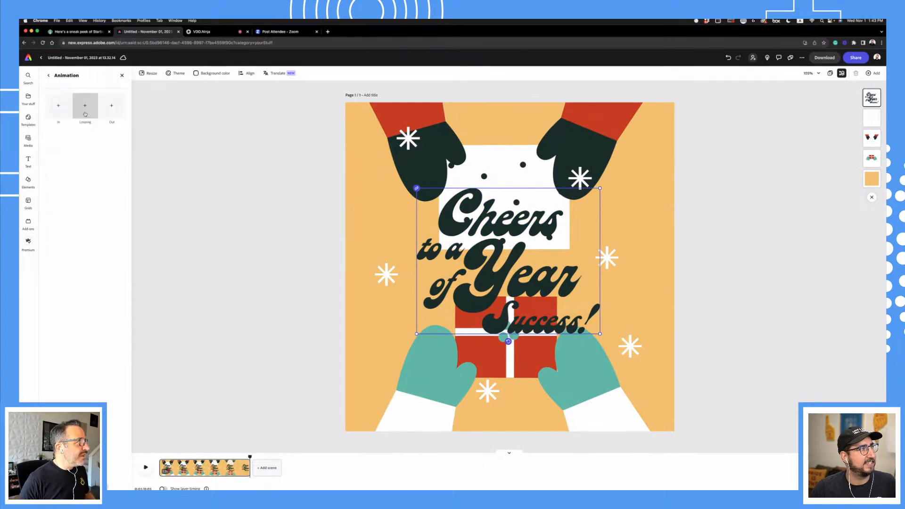
left_click(58, 108)
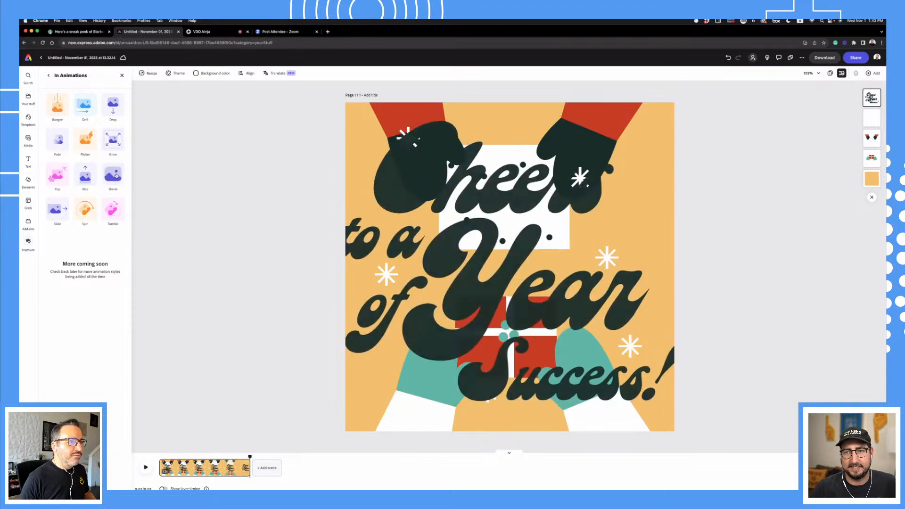
left_click(114, 176)
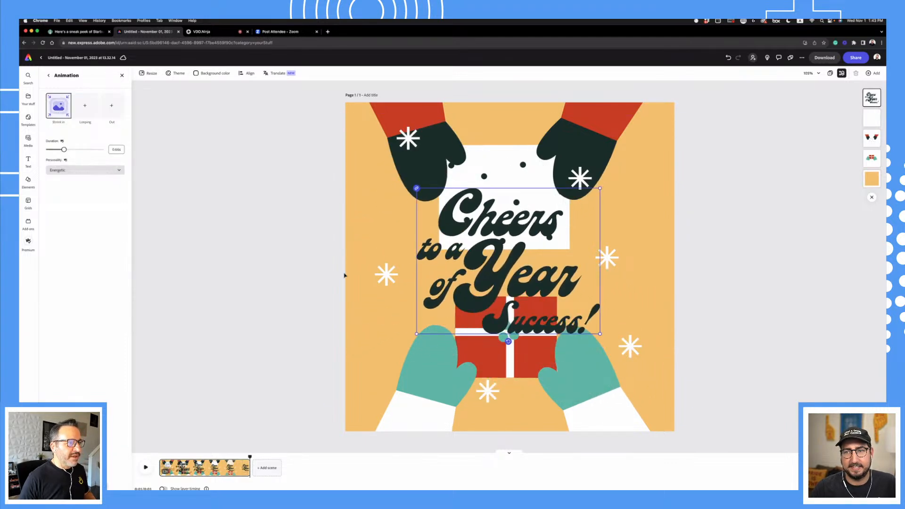
- Apply a looping Jitter animation to the white snowflakes, reduce its speed to about 36, and preview the scene
left_click(384, 277)
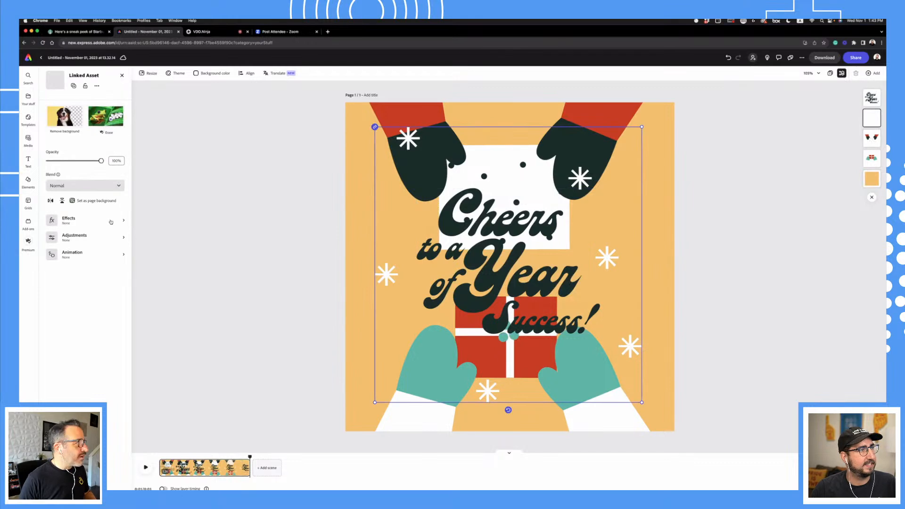
left_click(76, 254)
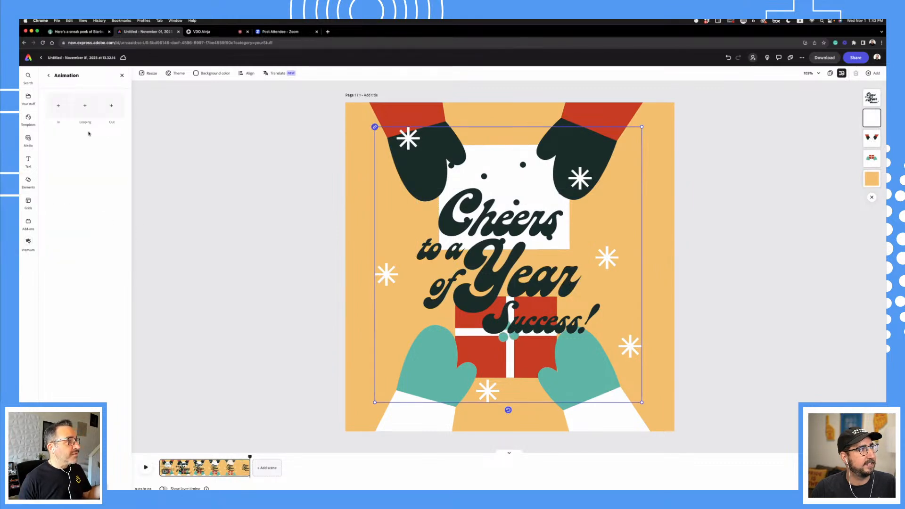
left_click(85, 104)
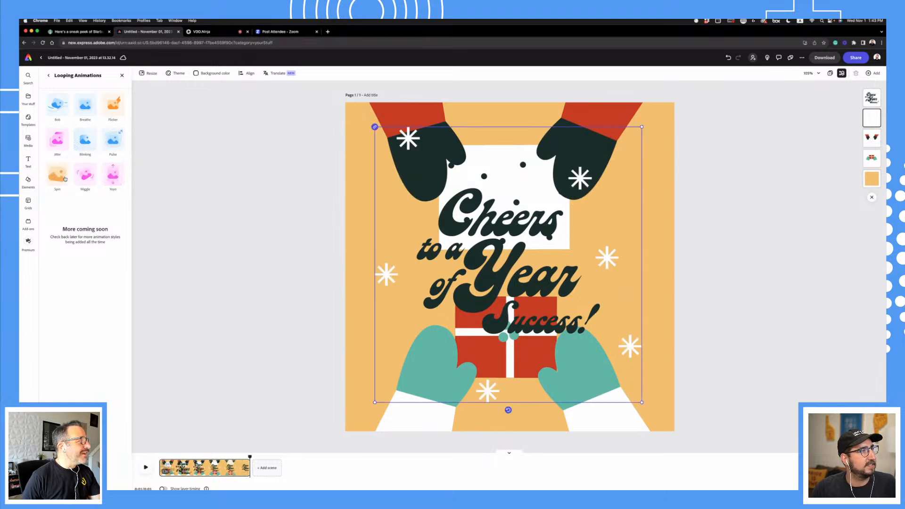
left_click(60, 146)
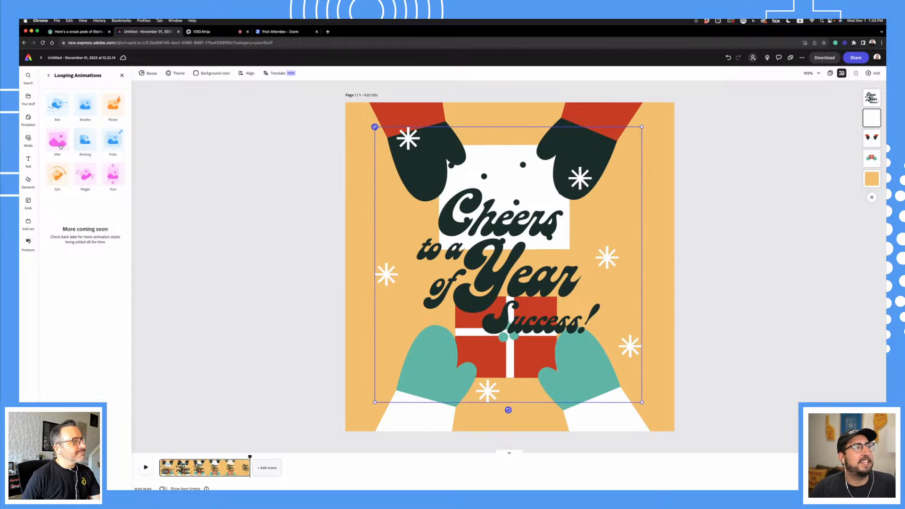
left_click(60, 146)
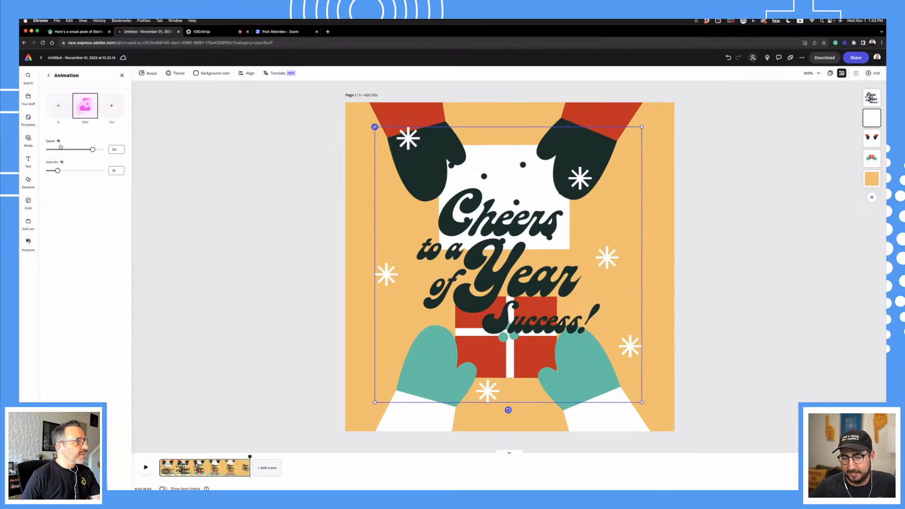
left_click_drag(93, 150, 67, 150)
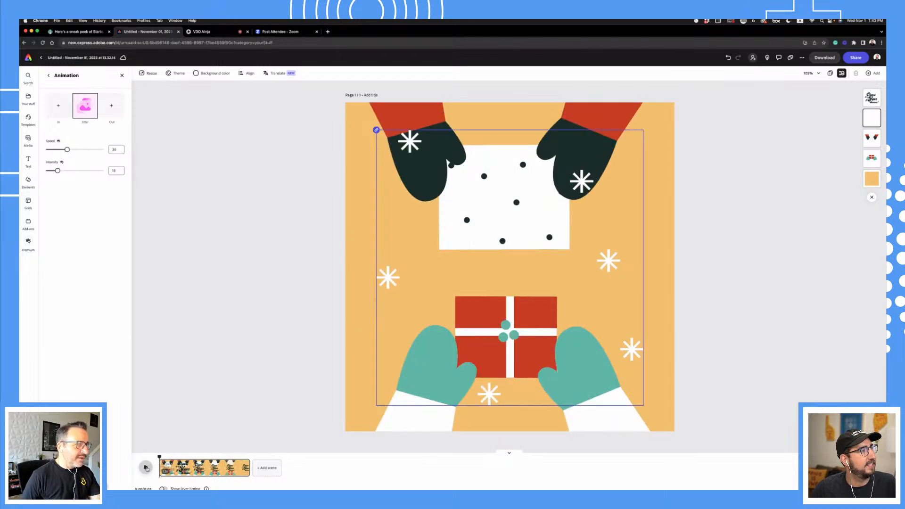
left_click(146, 467)
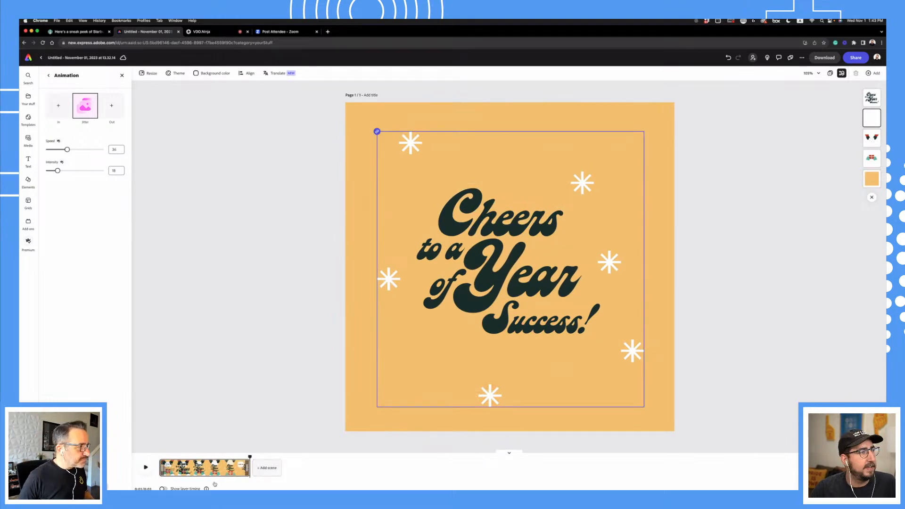
- Show the layer timing, select the lettering, and lengthen the scene by about a third
left_click(163, 488)
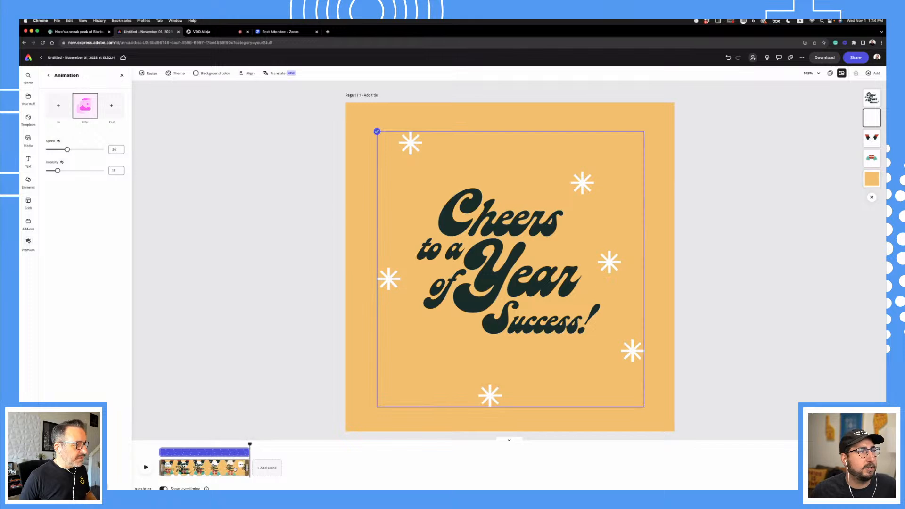
left_click(474, 306)
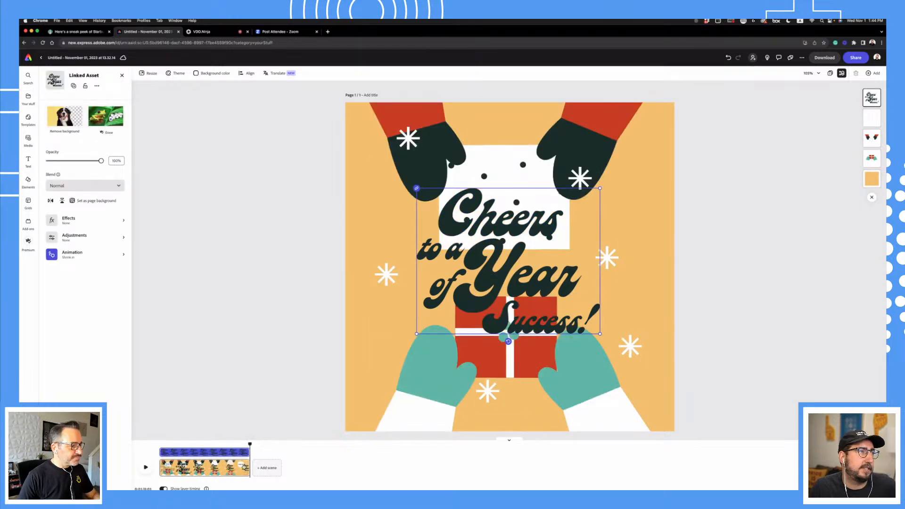
left_click_drag(249, 466, 281, 467)
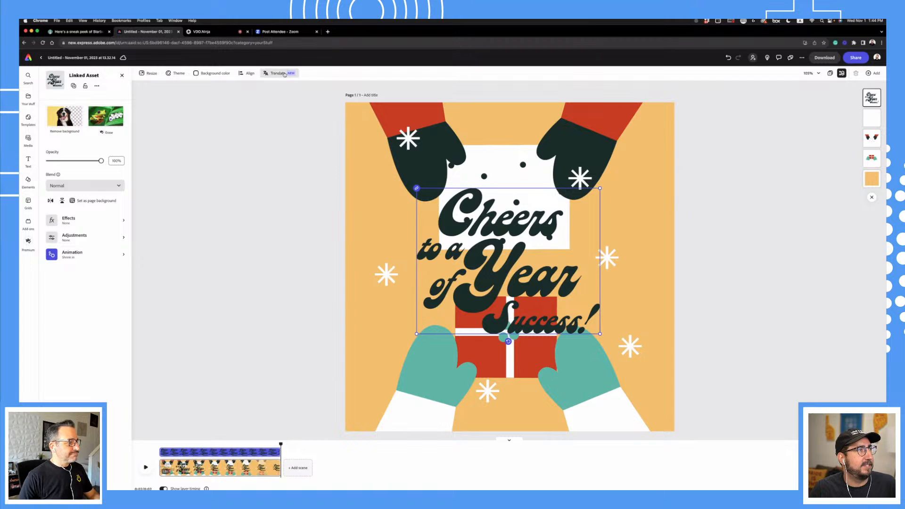
- Trim the lettering's layer timing to start about a third of the way into the scene, and play it
left_click(250, 453)
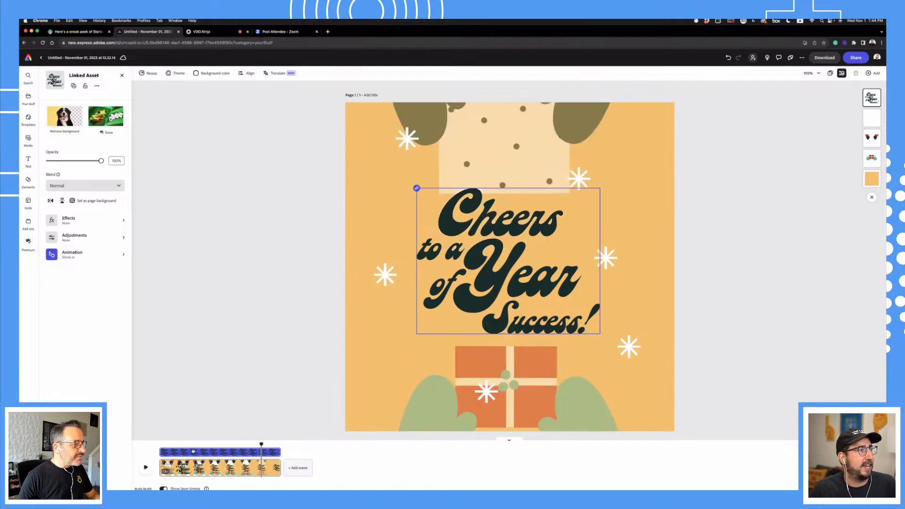
left_click(176, 452)
left_click(160, 452)
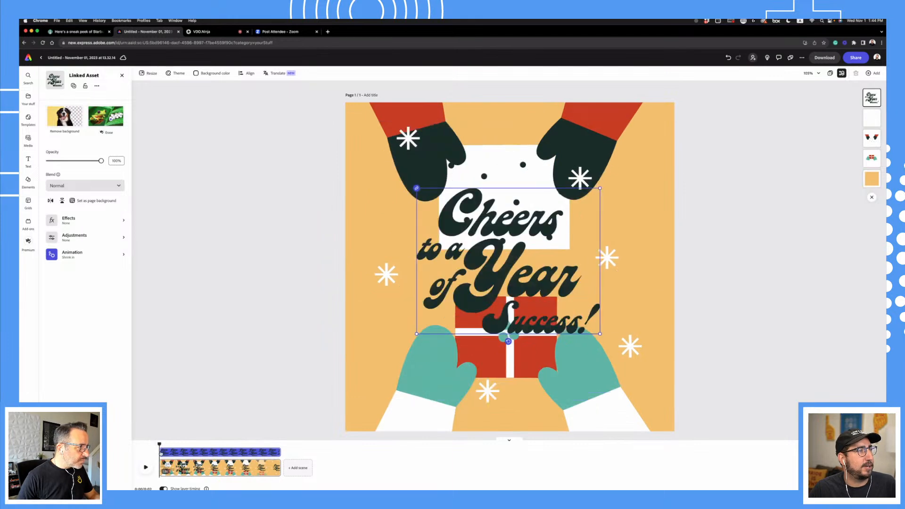
left_click_drag(160, 452, 203, 453)
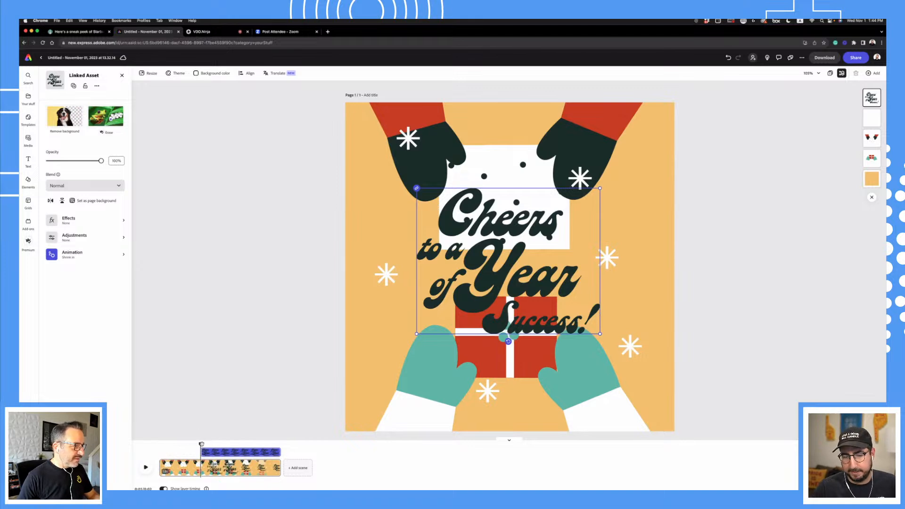
left_click(145, 467)
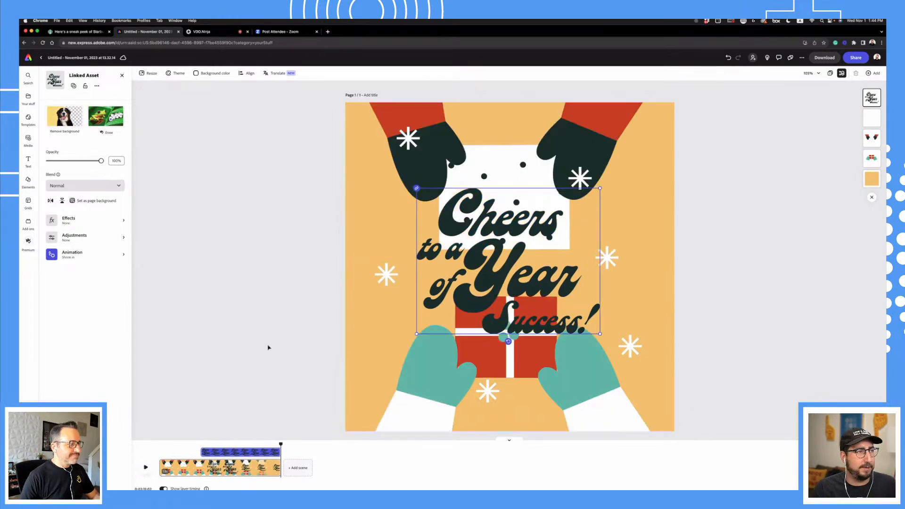
- Search the audio library for "holiday" and add the Happy Little Toys Loop Version track to the scene
left_click(388, 276)
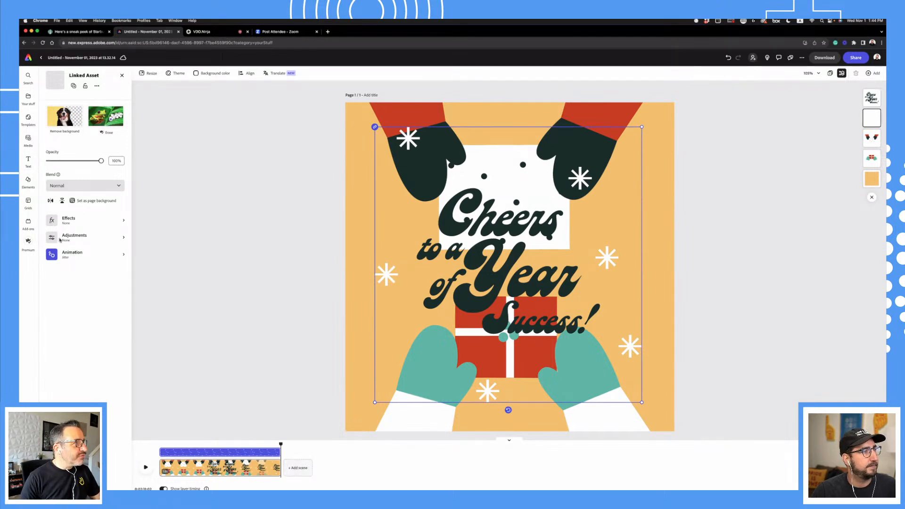
left_click(122, 76)
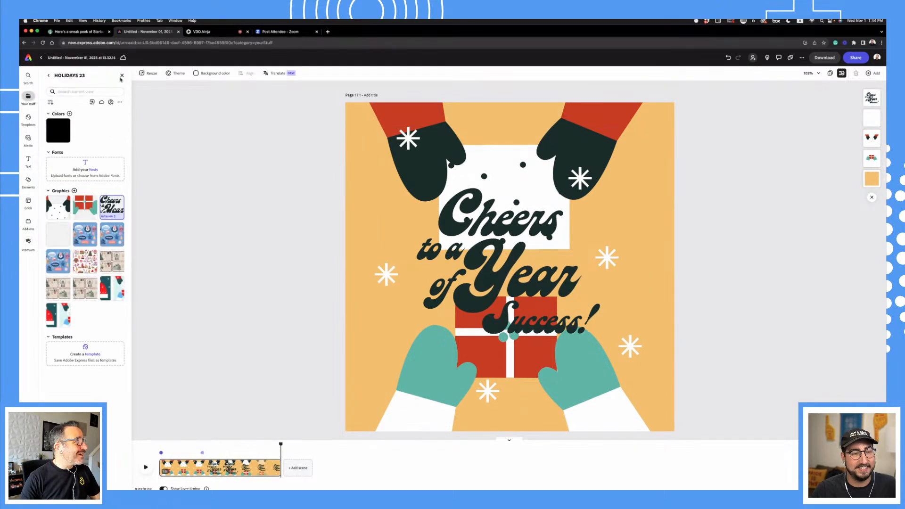
left_click(27, 140)
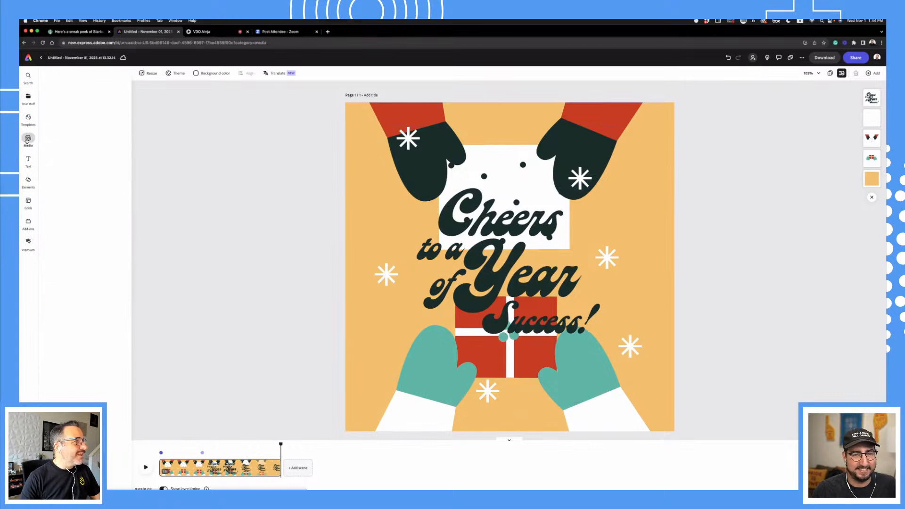
left_click(87, 89)
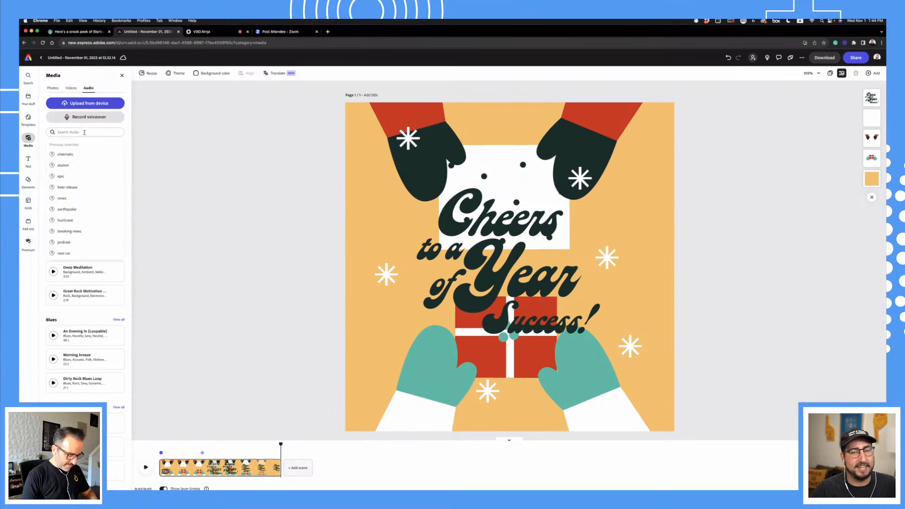
type("holiday")
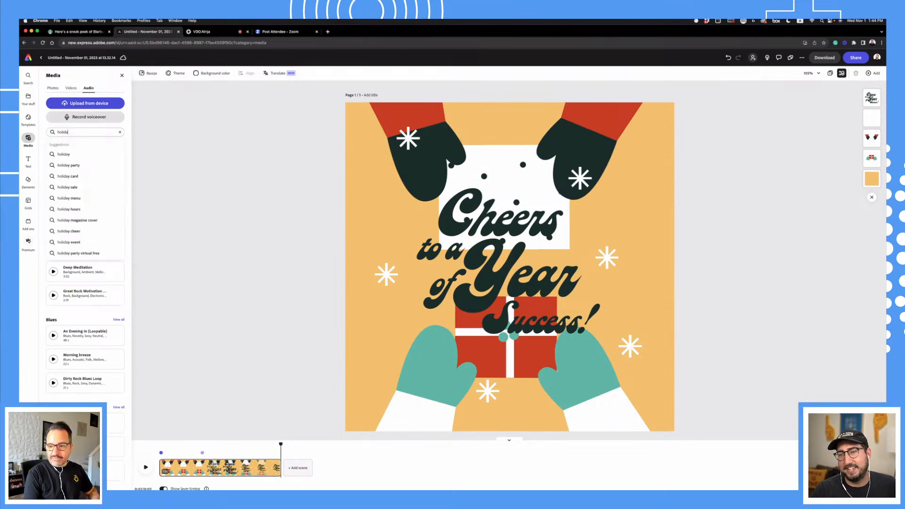
left_click(68, 155)
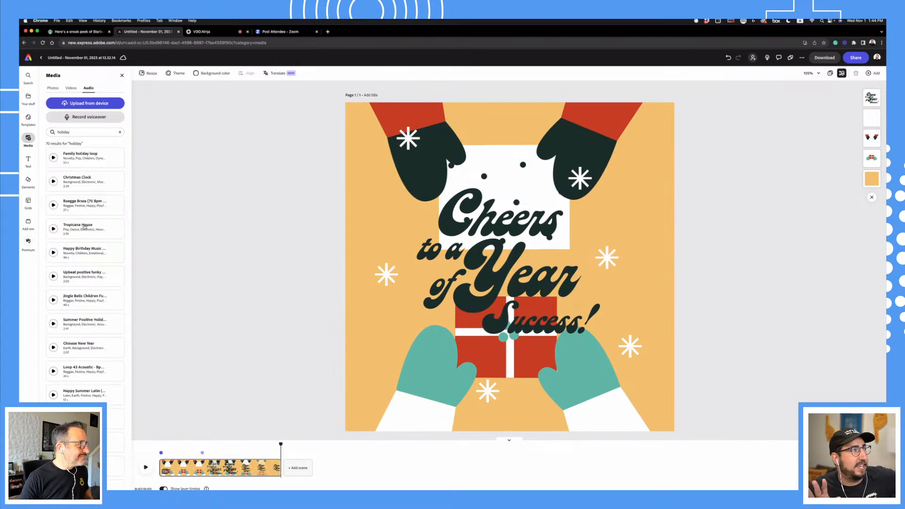
scroll(93, 351, "down", 3)
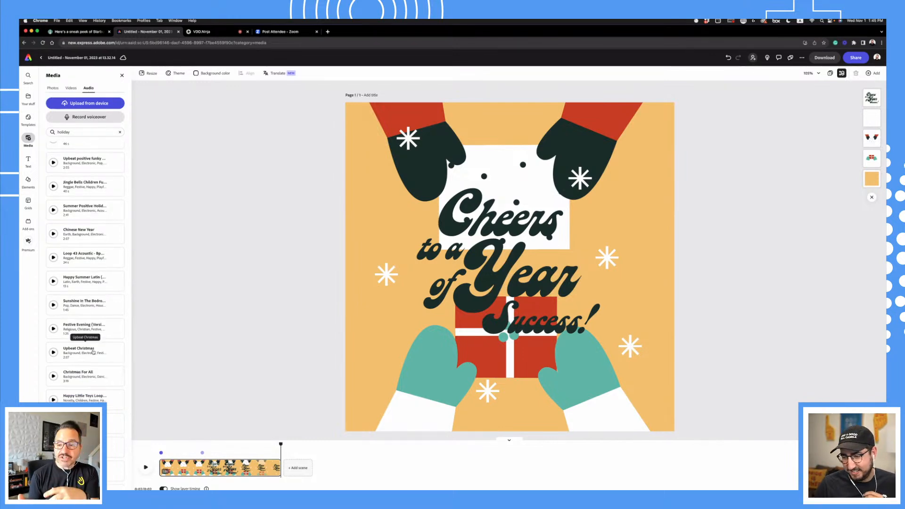
left_click(78, 399)
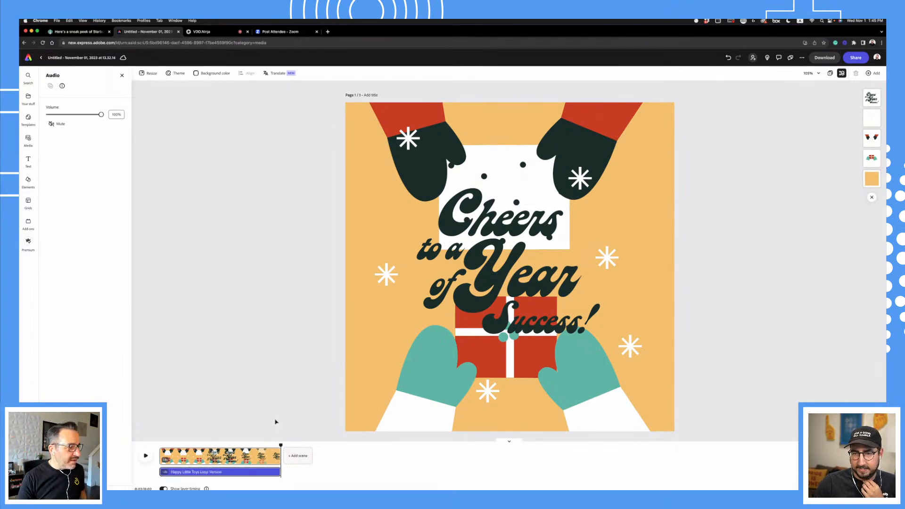
- Preview the scene with its music, lengthen it by about a third, and replay it from the start
left_click_drag(280, 445, 247, 445)
left_click(145, 455)
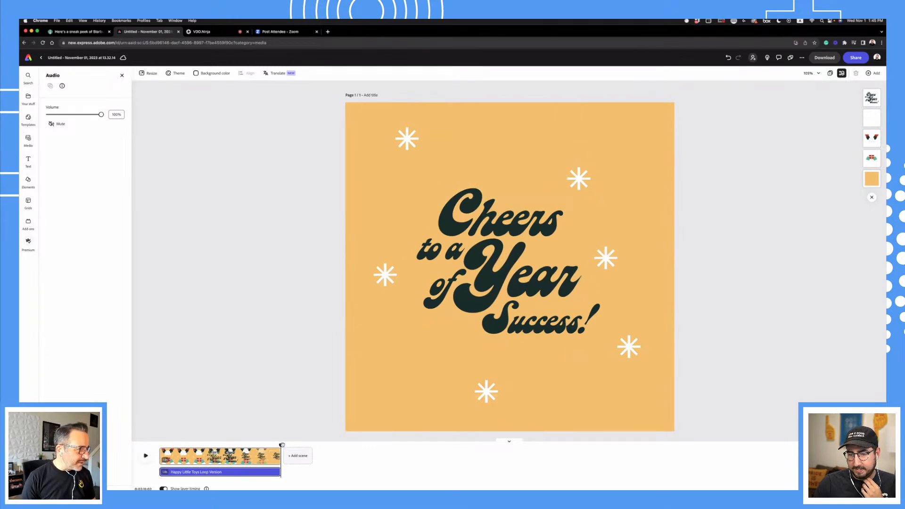
left_click(275, 460)
left_click_drag(277, 459, 320, 459)
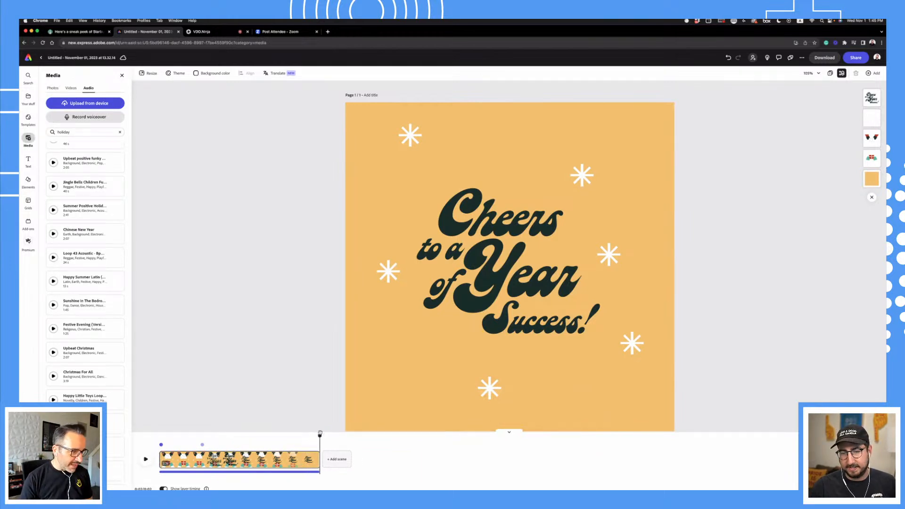
left_click_drag(320, 433, 159, 434)
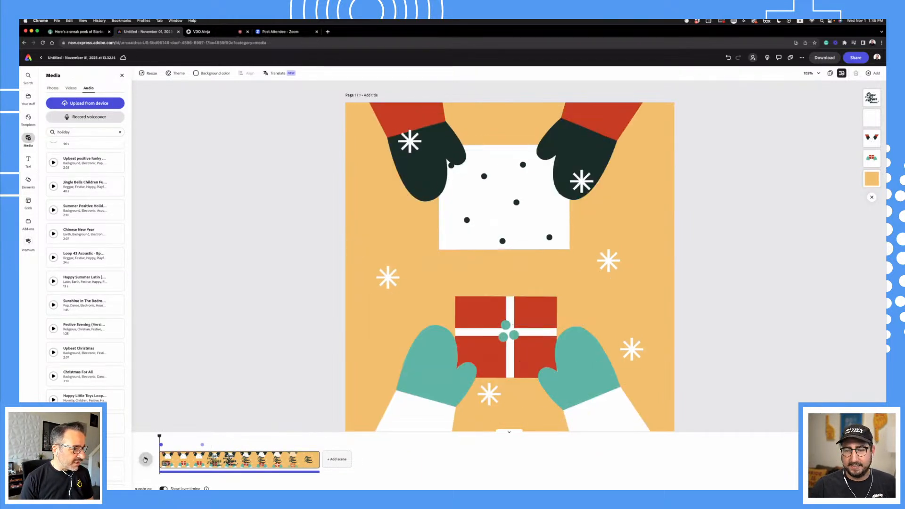
left_click(146, 459)
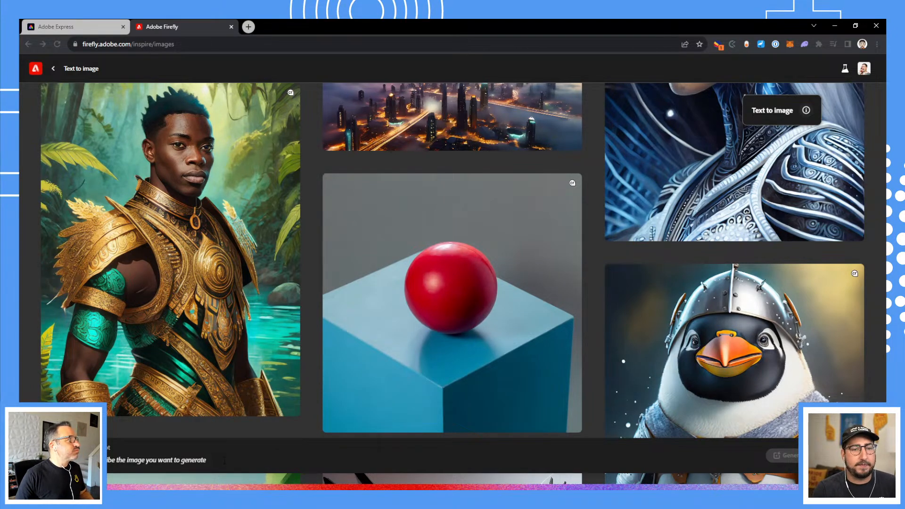
- Generate images from the prompt "white paper coffee cup with red lid in the snow"
type("a")
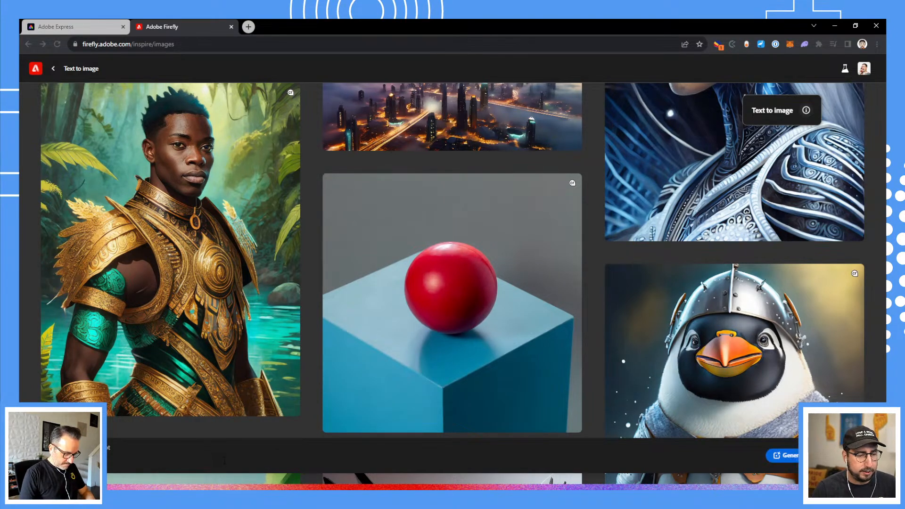
type(" paper c")
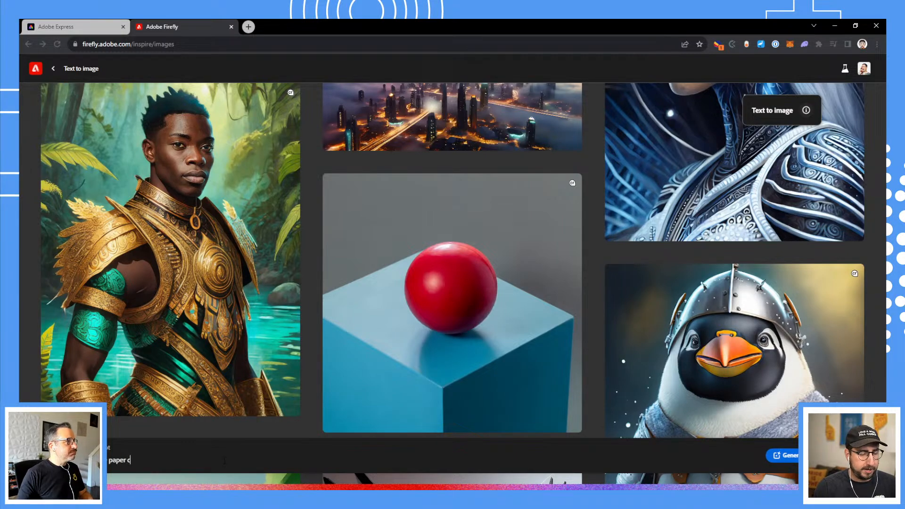
type("offee cup w")
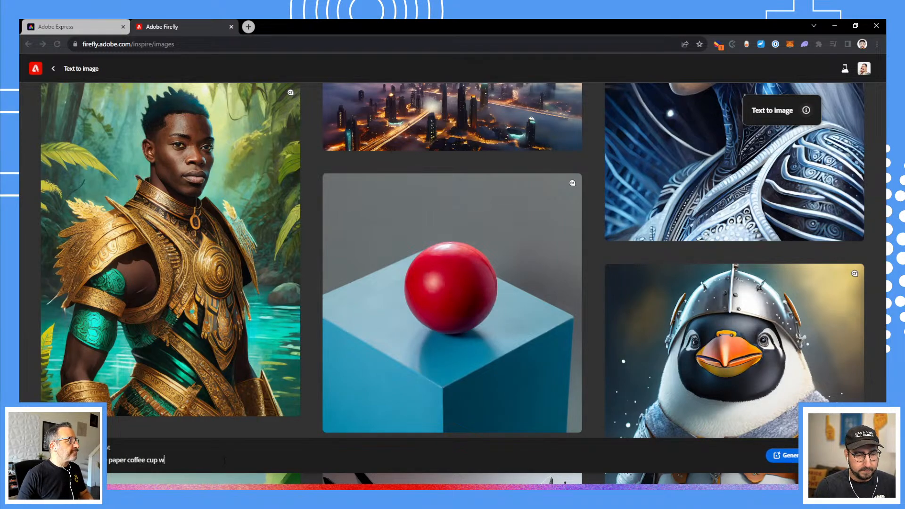
type("ith red lid")
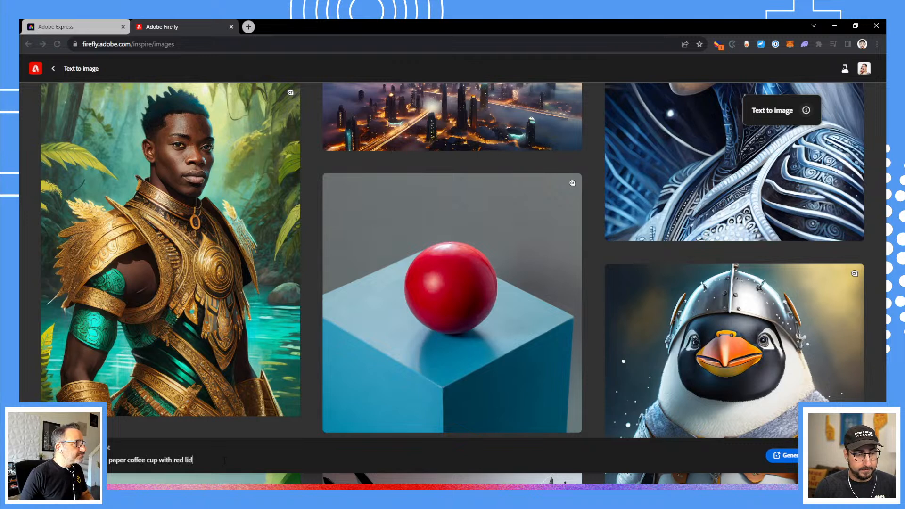
type(" in the snow")
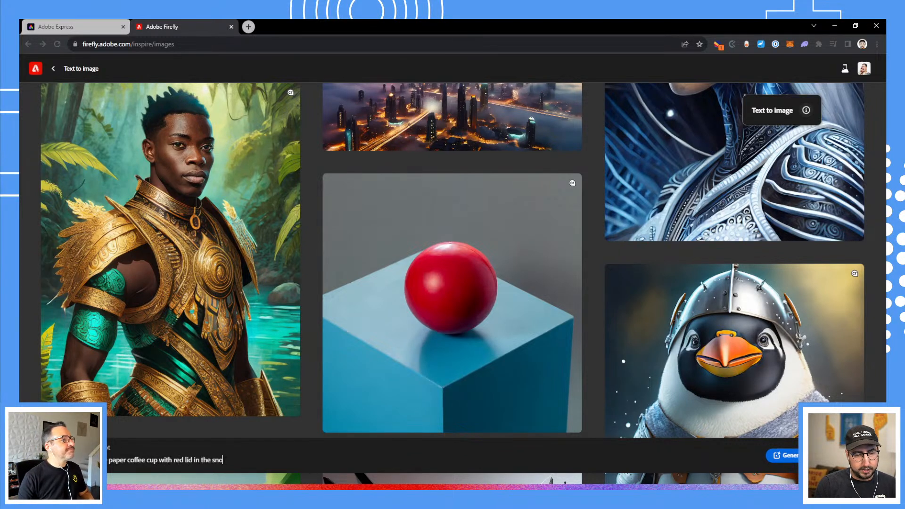
key("Return")
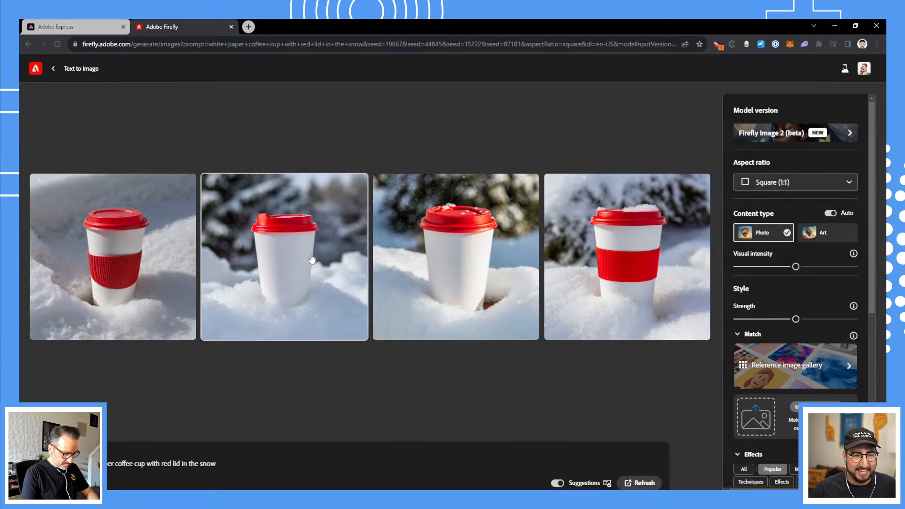
- Open the third generated cup image, the plain white one with snow on its red lid, and copy the image
left_click(456, 263)
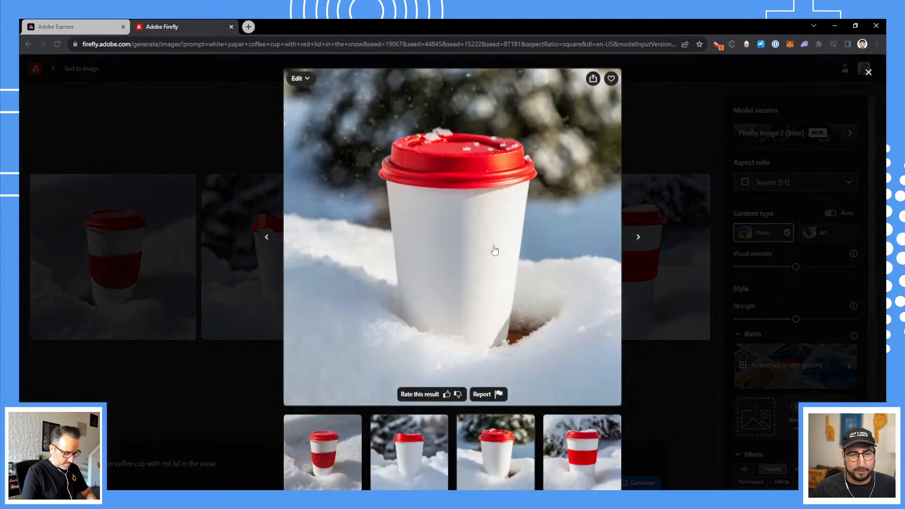
left_click(706, 322)
left_click(436, 242)
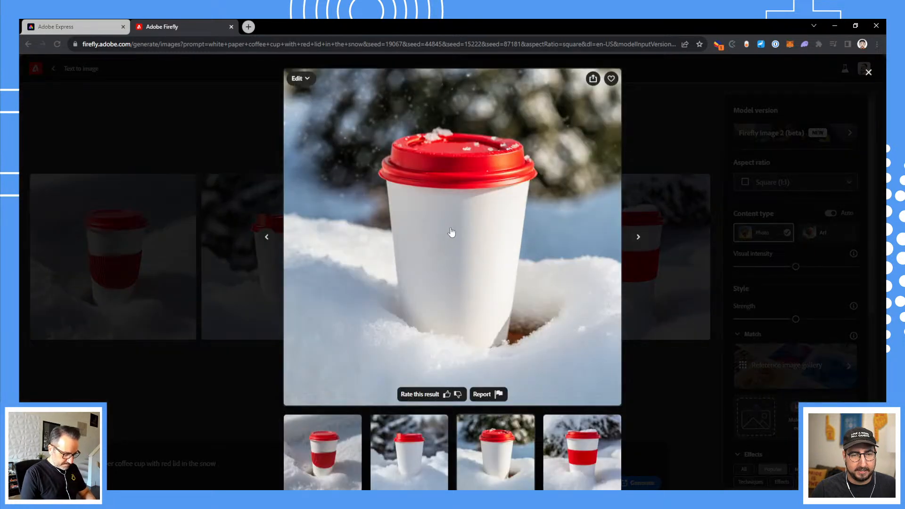
left_click(592, 79)
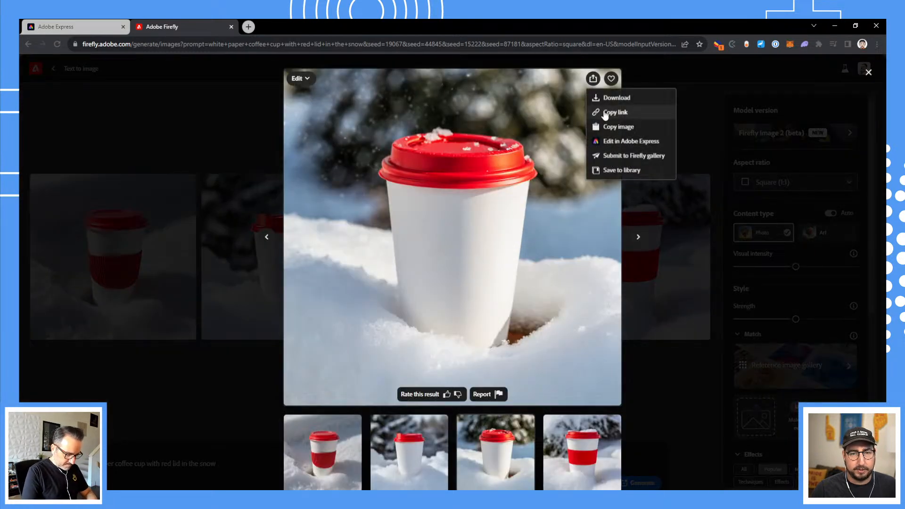
left_click(614, 128)
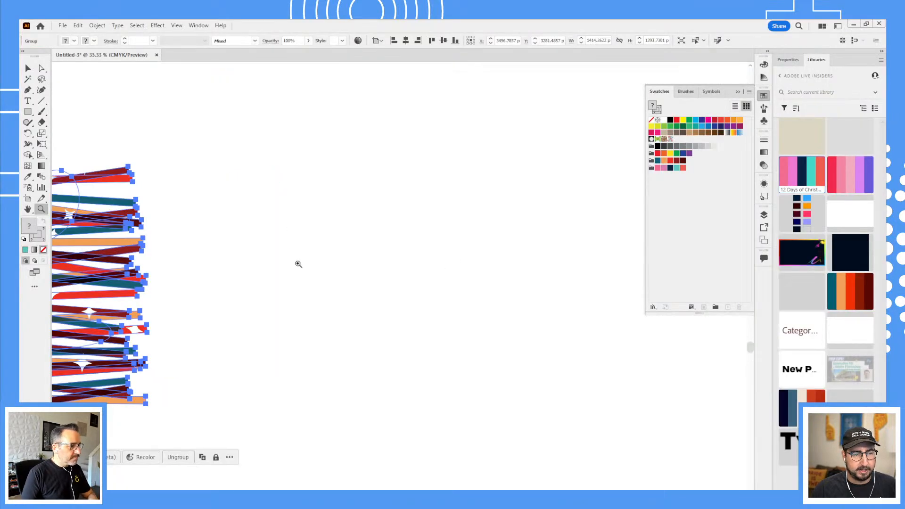
- Switch to Adobe Illustrator and paste the cup photo beside the striped star artwork
key("ctrl+v")
scroll(499, 189, "left", 3)
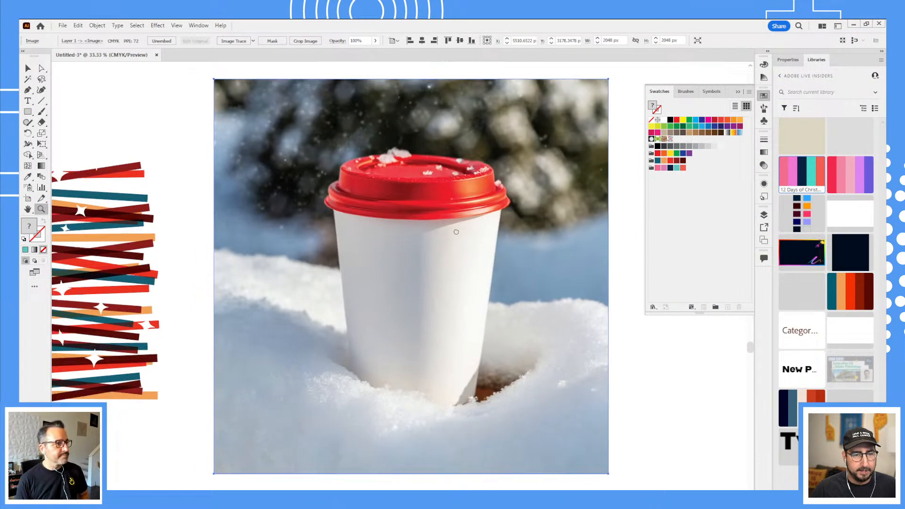
left_click_drag(329, 231, 469, 222)
- Select the striped star artwork together with the cup photo, start Mockup (Beta), and install the feature
key("v")
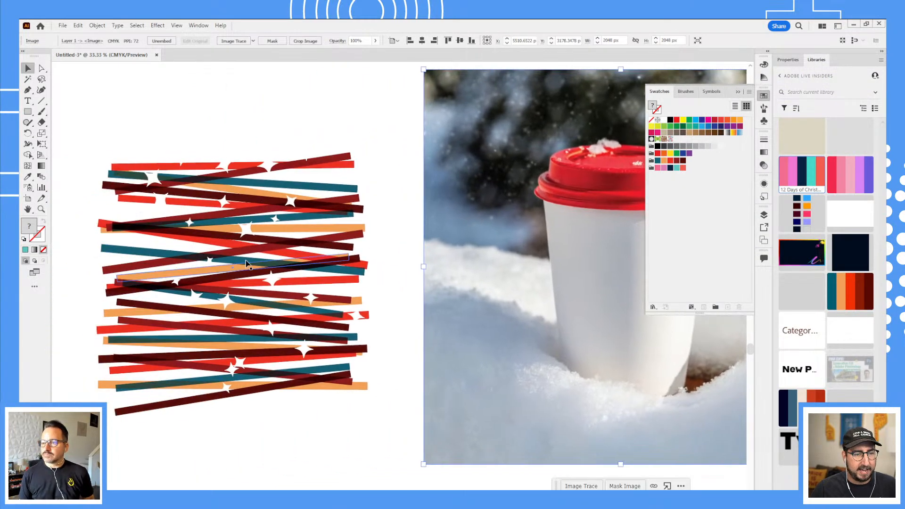
left_click_drag(133, 100, 330, 413)
scroll(240, 274, "right", 3)
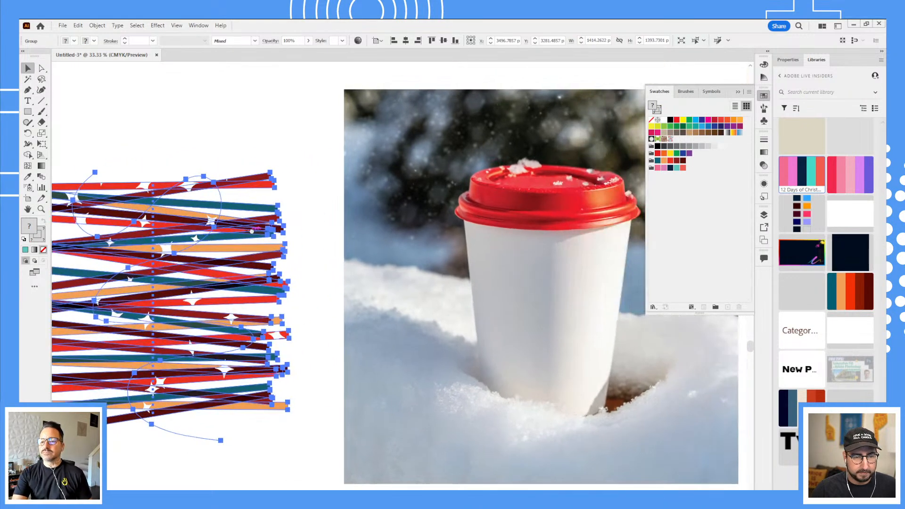
left_click(473, 217, "shift")
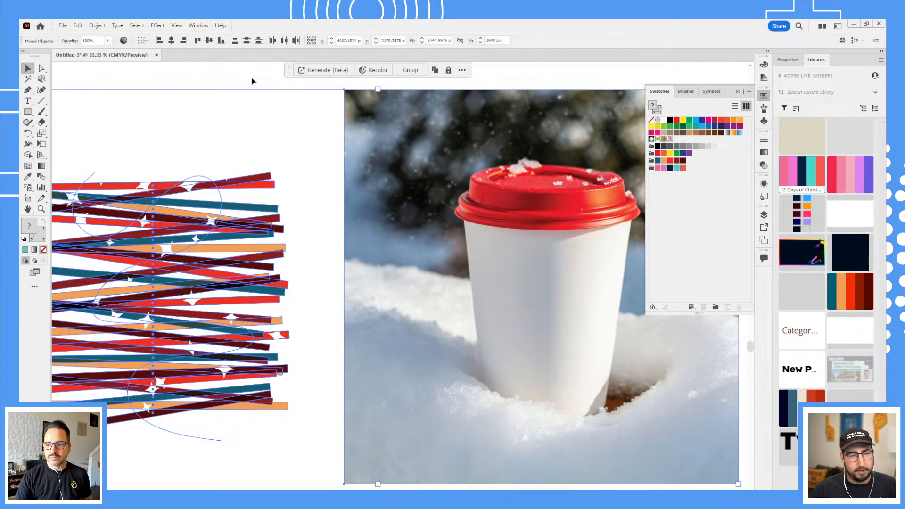
left_click(97, 25)
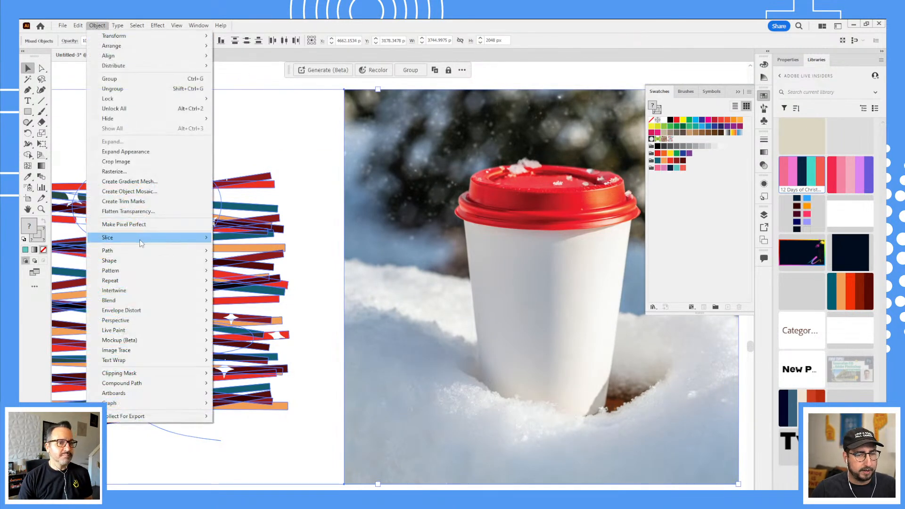
mouse_move(142, 241)
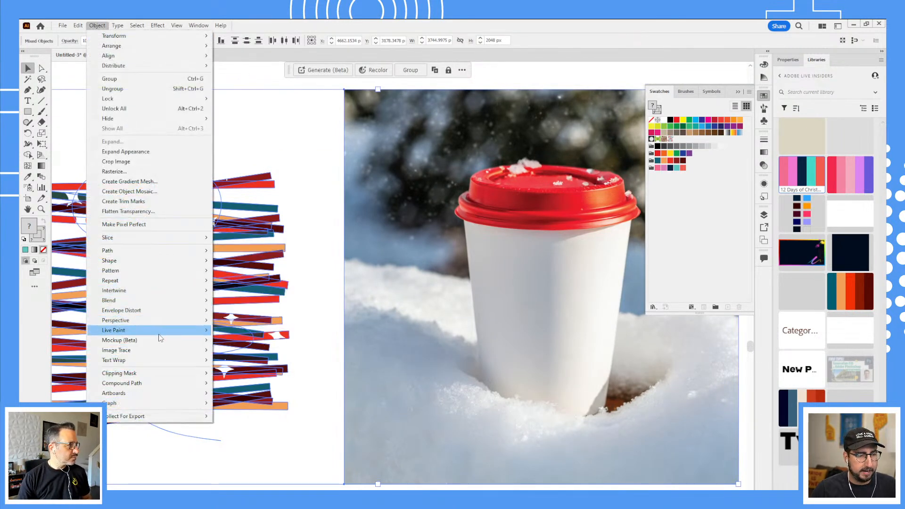
mouse_move(159, 342)
left_click(227, 340)
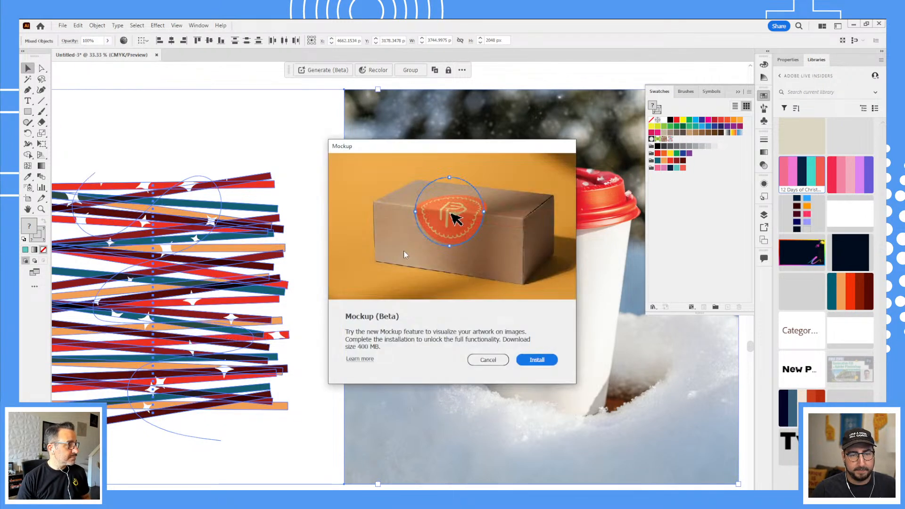
left_click(518, 360)
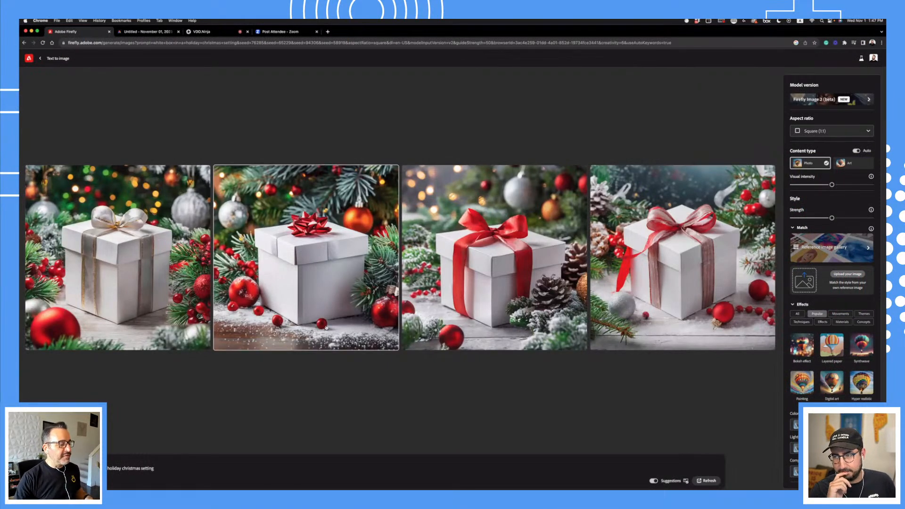
mouse_move(329, 304)
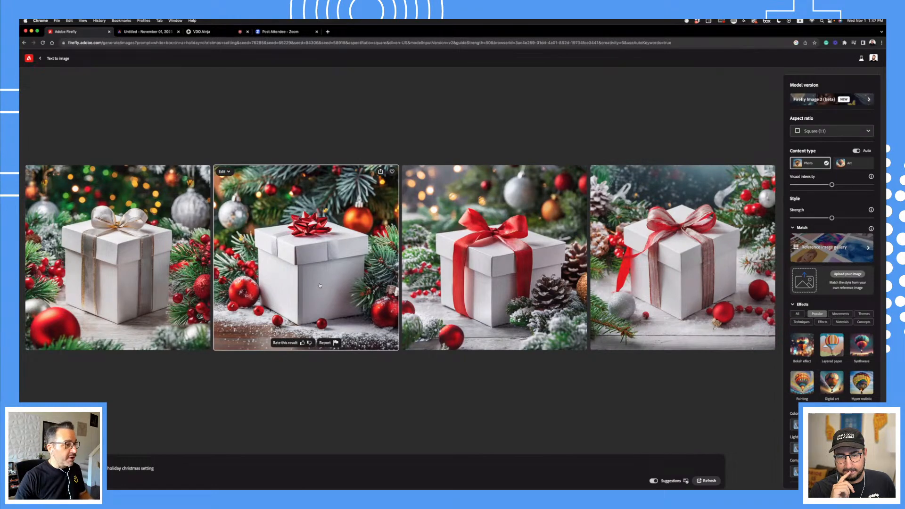
left_click(335, 283)
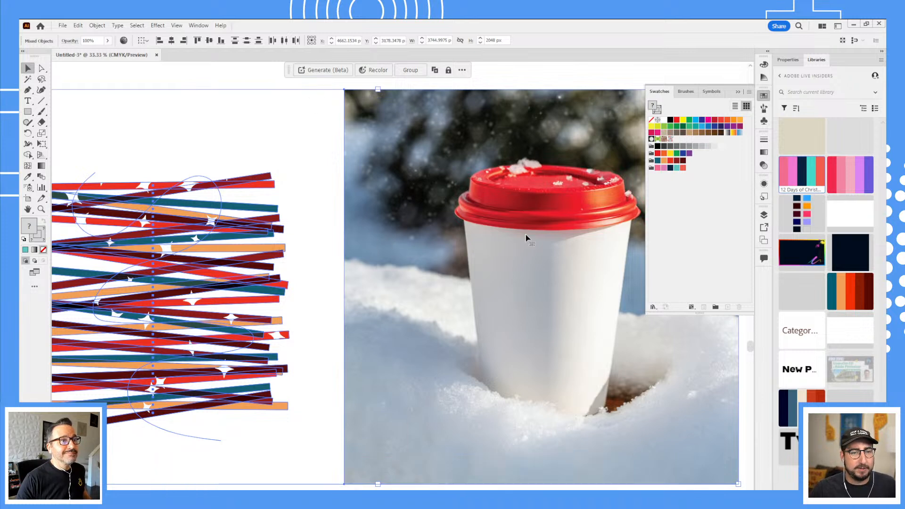
- Create a Mockup (Beta) from the selected striped artwork and cup photo
left_click(98, 26)
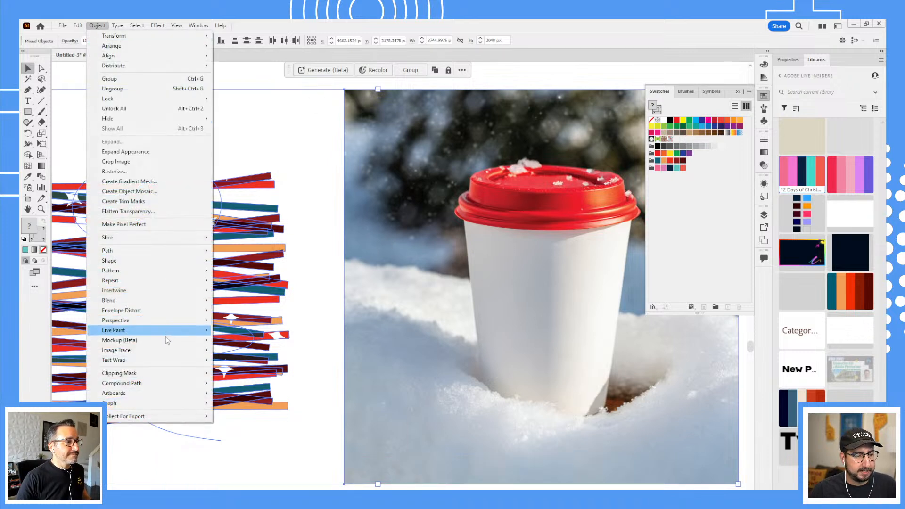
mouse_move(168, 341)
left_click(233, 340)
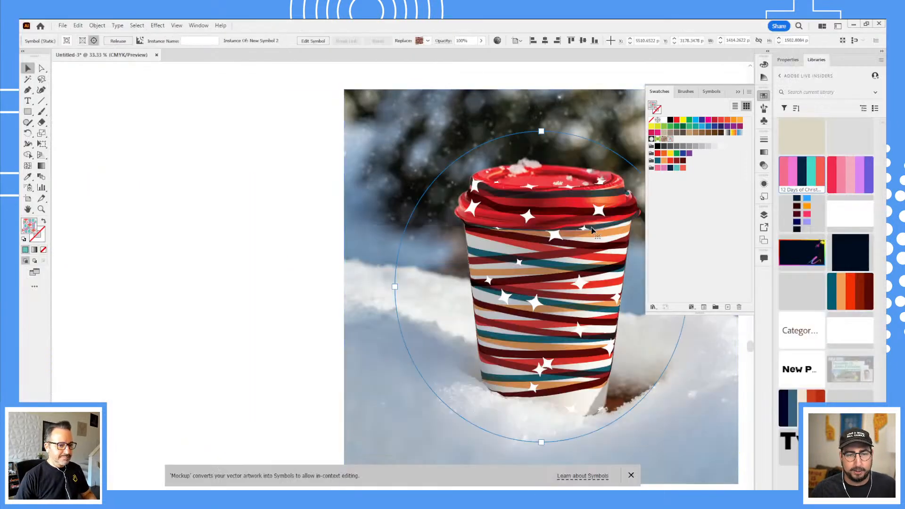
left_click_drag(555, 240, 382, 242)
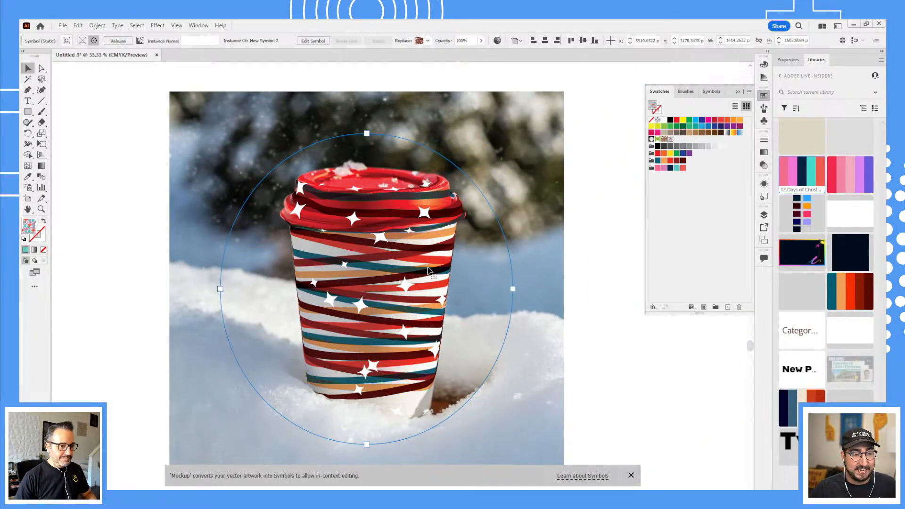
- Set the blend mode of the artwork wrapped on the cup to Multiply
left_click(764, 166)
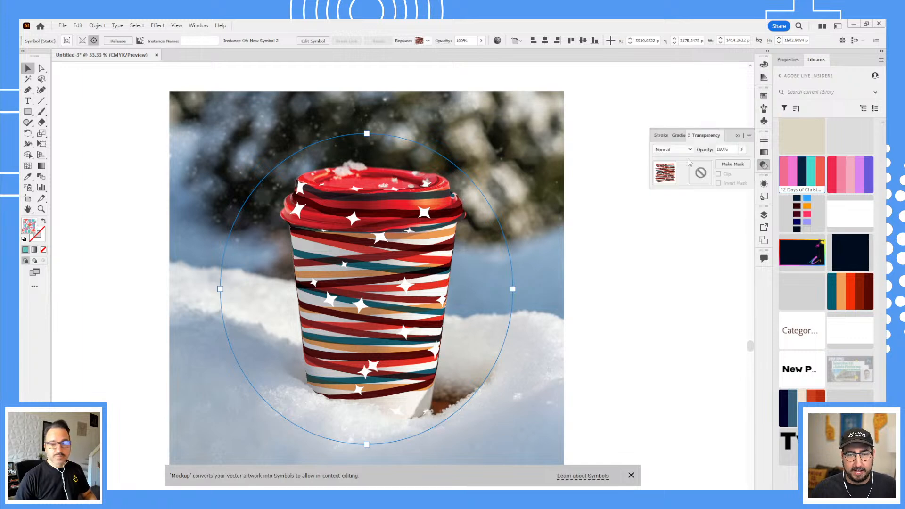
left_click(672, 149)
left_click(665, 182)
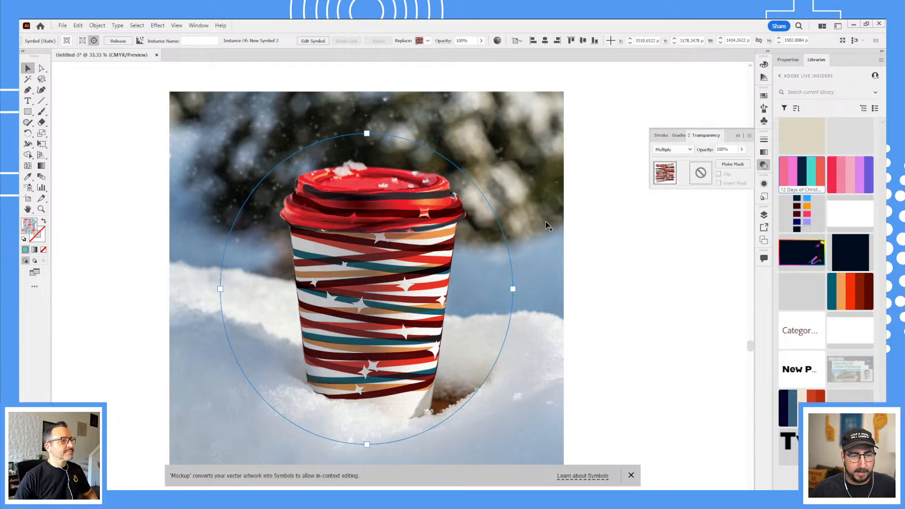
- Scale the wrapped artwork down to about 1213 by 1289 px and move it off the lid onto the cup's body
key("s")
left_click_drag(574, 131, 546, 154)
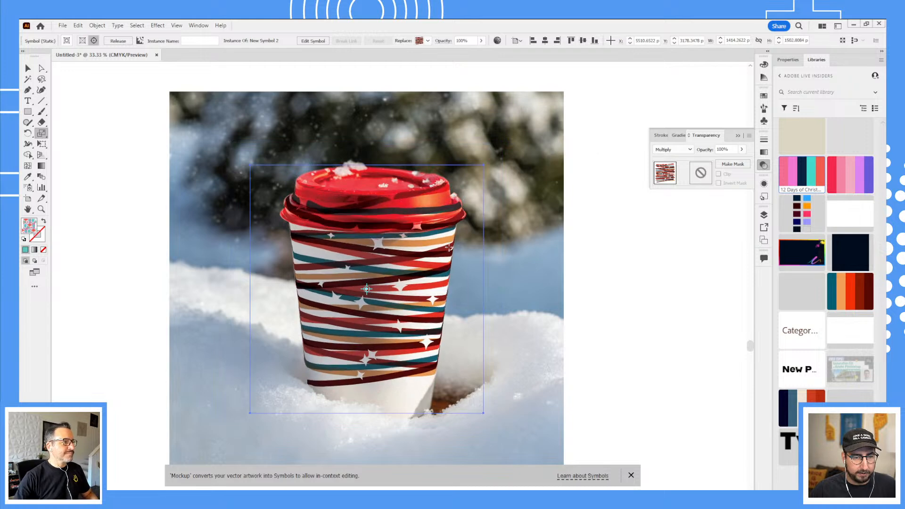
key("v")
left_click_drag(406, 293, 407, 338)
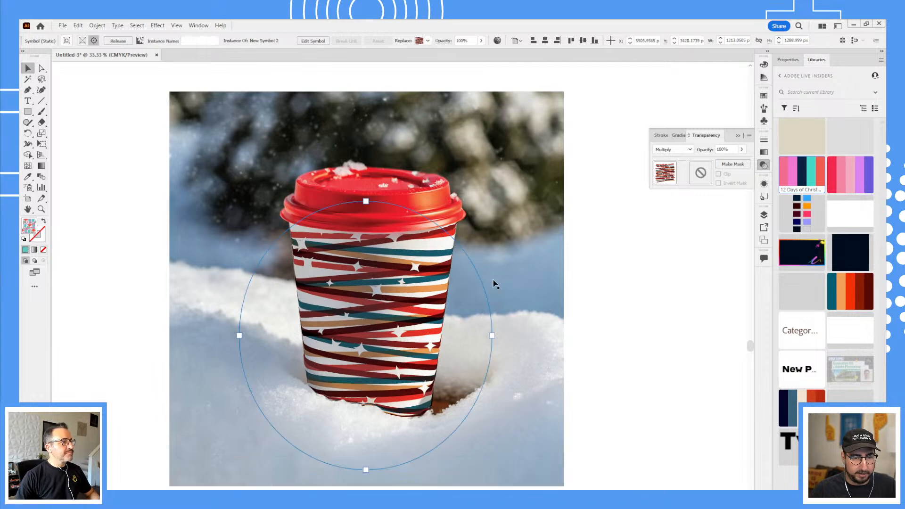
- Rotate the wrapped artwork slightly clockwise on the cup and deselect it
key("r")
left_click_drag(523, 185, 530, 189)
key("v")
left_click(641, 298)
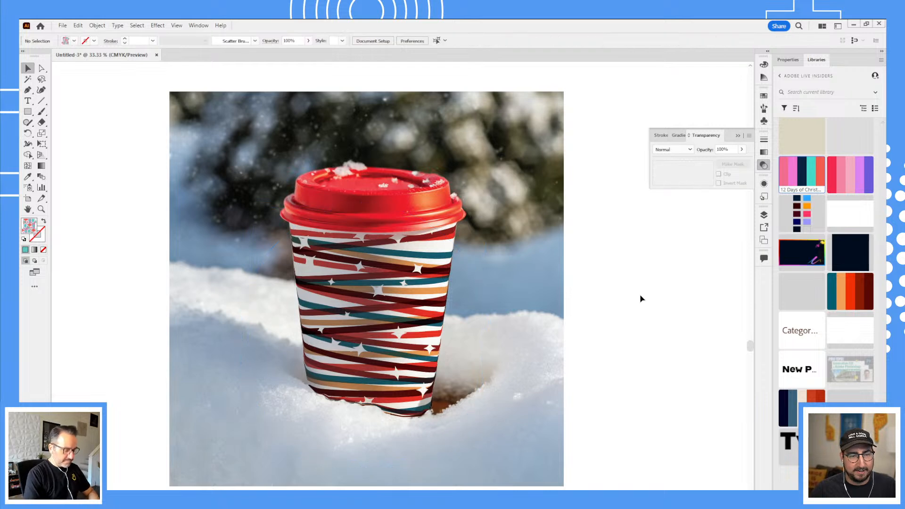
- Select the artwork inside the mockup, try the Color blend mode, and set the mode to Color Burn
double_click(415, 306)
left_click(415, 307)
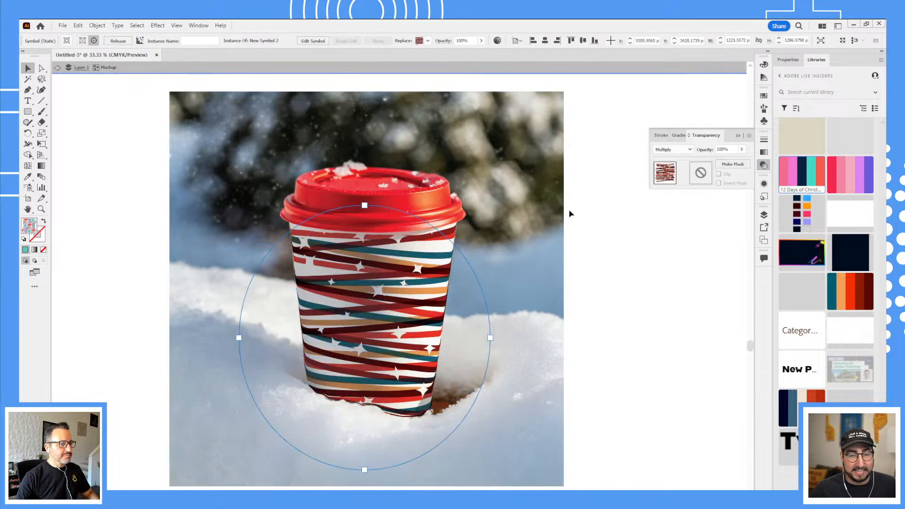
left_click(671, 150)
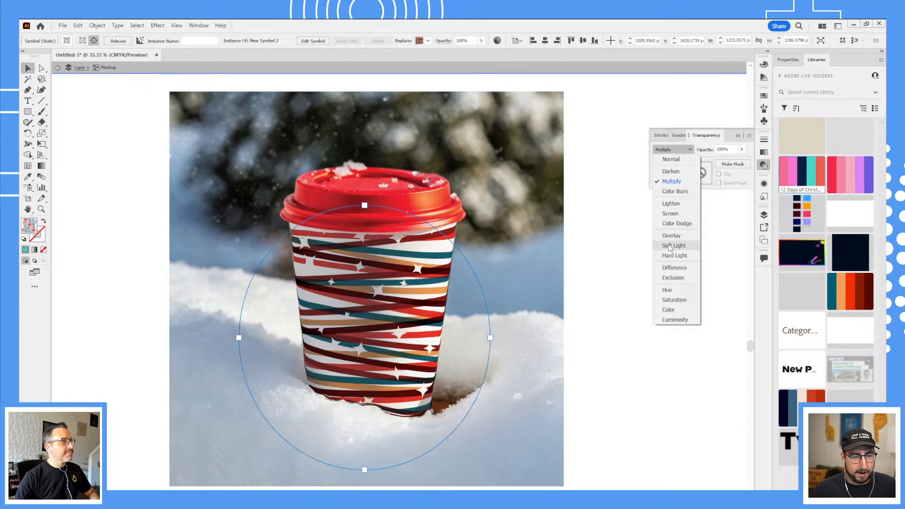
left_click(668, 310)
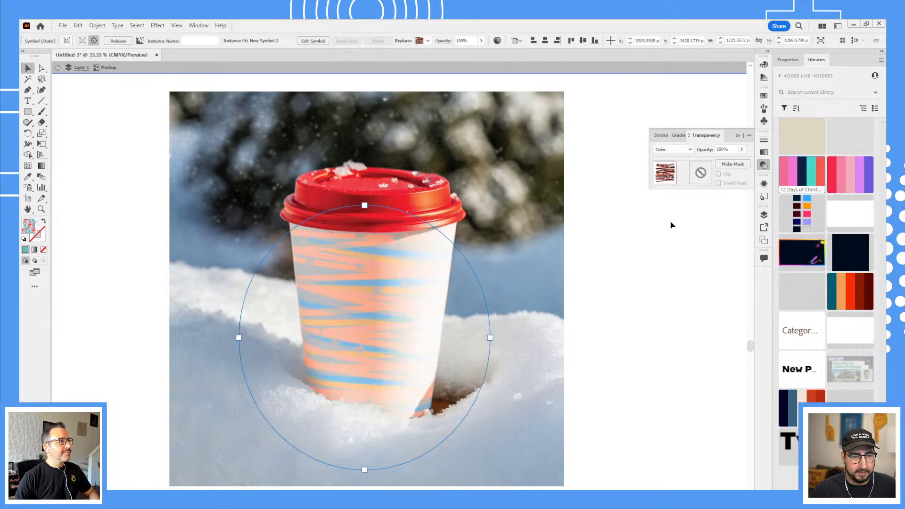
left_click(672, 154)
left_click(675, 192)
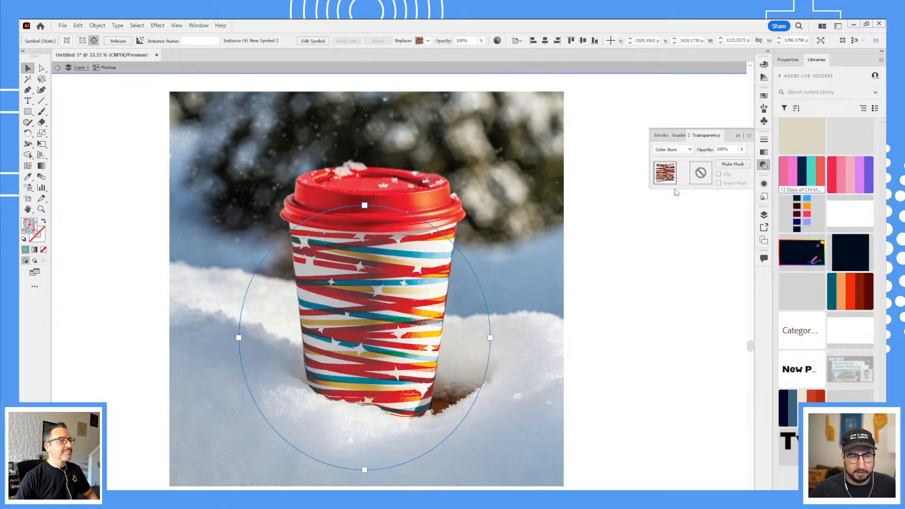
- Lower the wrapped artwork's opacity to 80% and try the Overlay and Soft Light blend modes on it
left_click(723, 148)
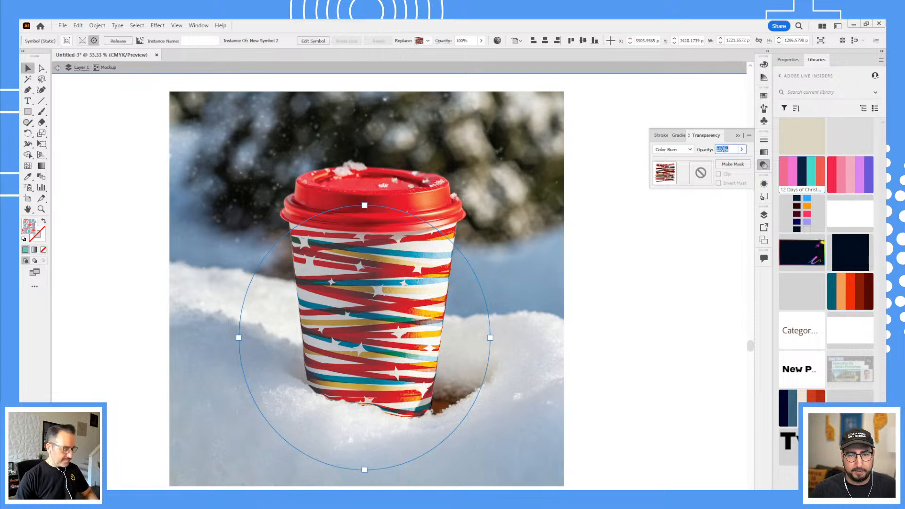
type("80")
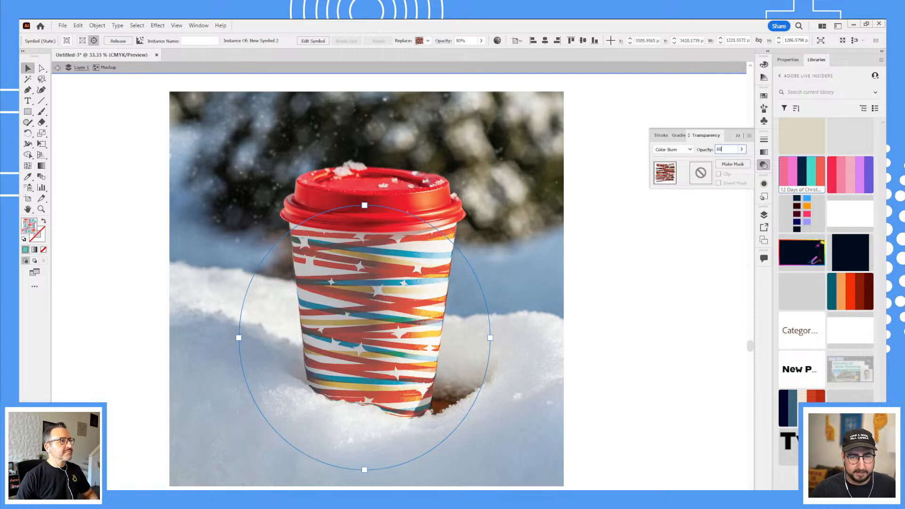
left_click(691, 150)
left_click(682, 204)
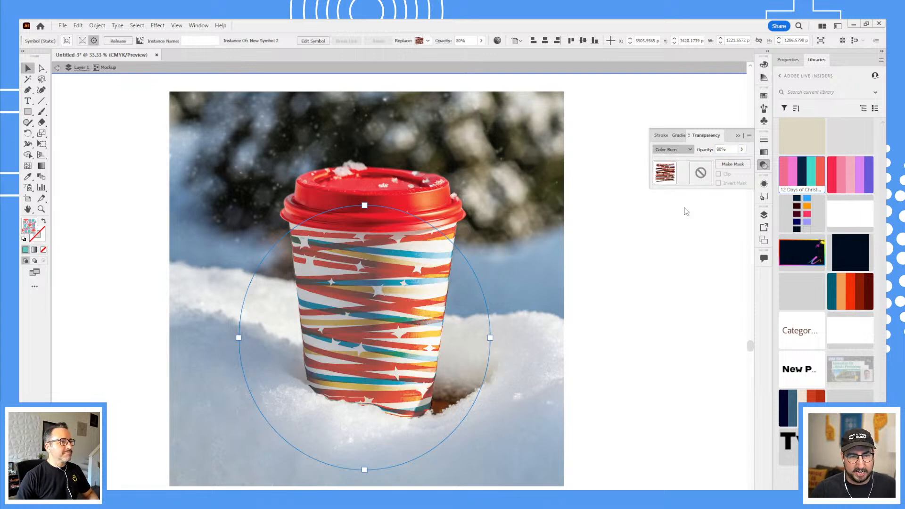
left_click(687, 150)
left_click(675, 235)
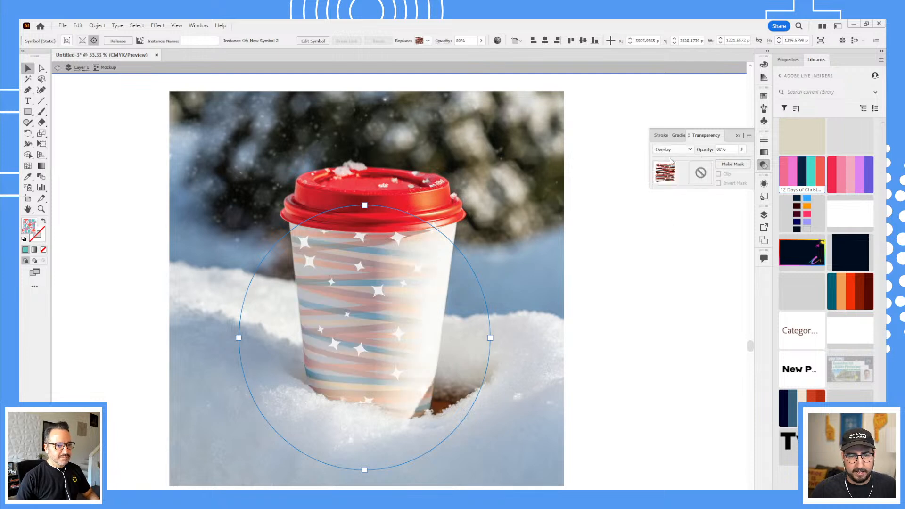
left_click(673, 150)
left_click(674, 245)
- Set the wrapped artwork's blend mode to Darken and its opacity to 90%, and leave the mockup
left_click(681, 152)
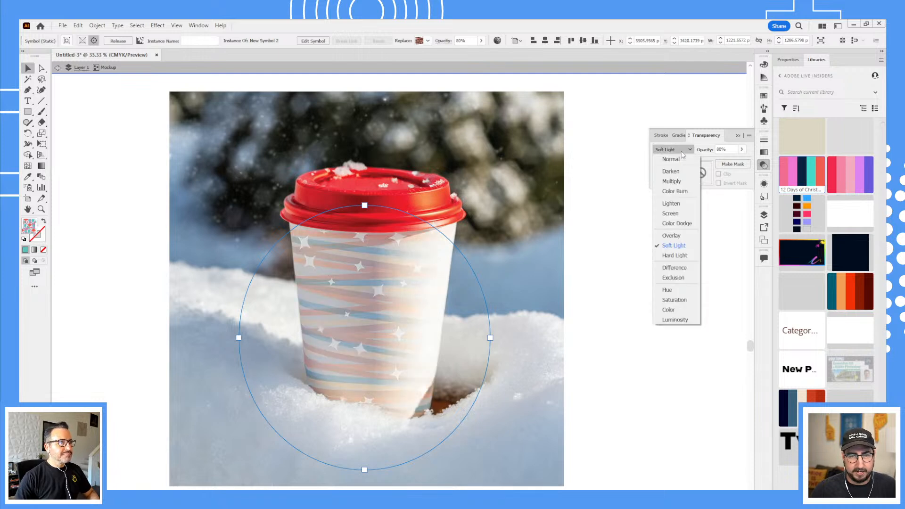
left_click(681, 172)
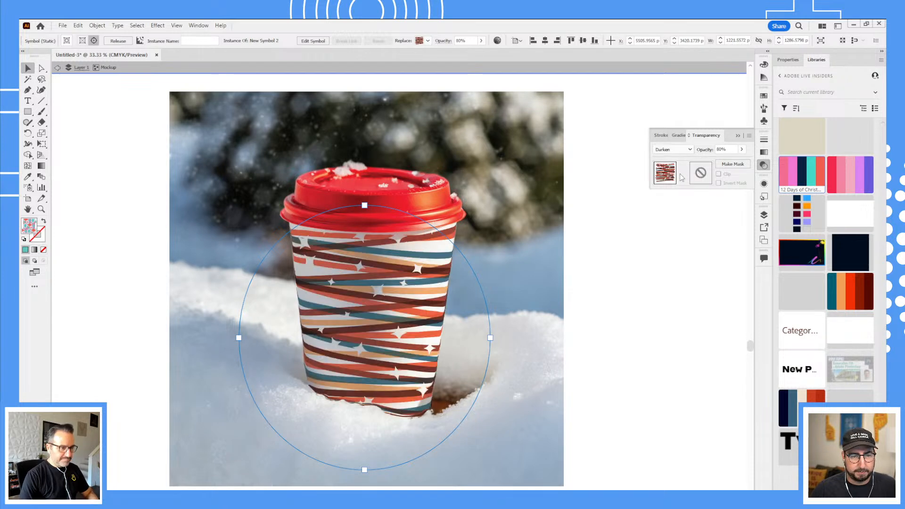
left_click(725, 149)
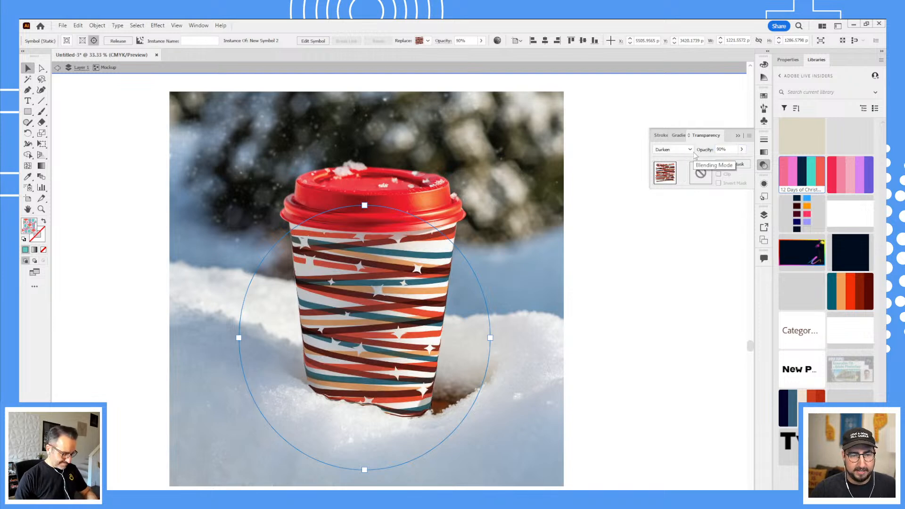
left_click(606, 280)
key("z")
left_click(475, 306, "alt")
left_click(474, 301, "alt")
left_click(466, 296, "alt")
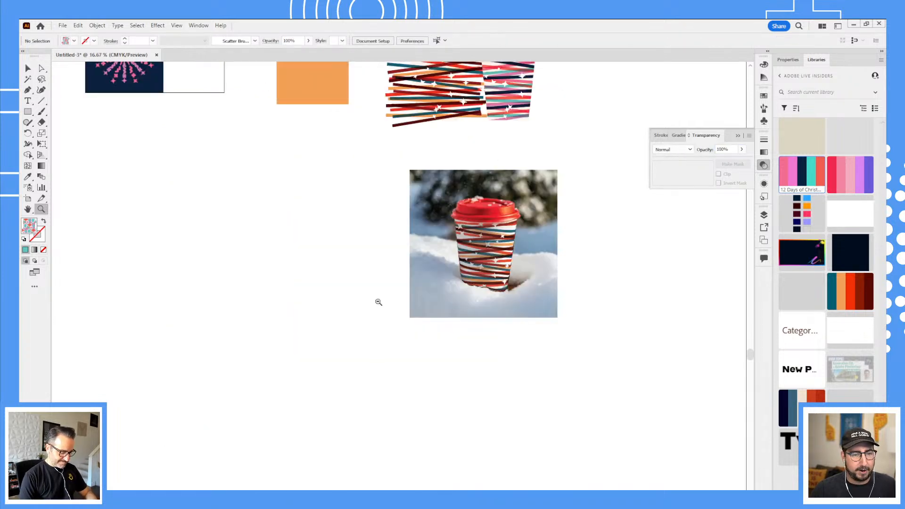
left_click_drag(377, 236, 357, 347)
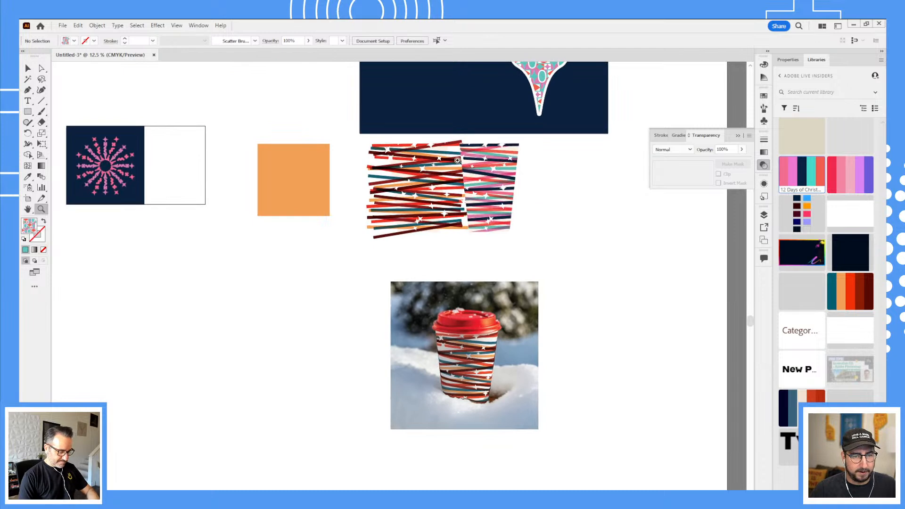
left_click(468, 352)
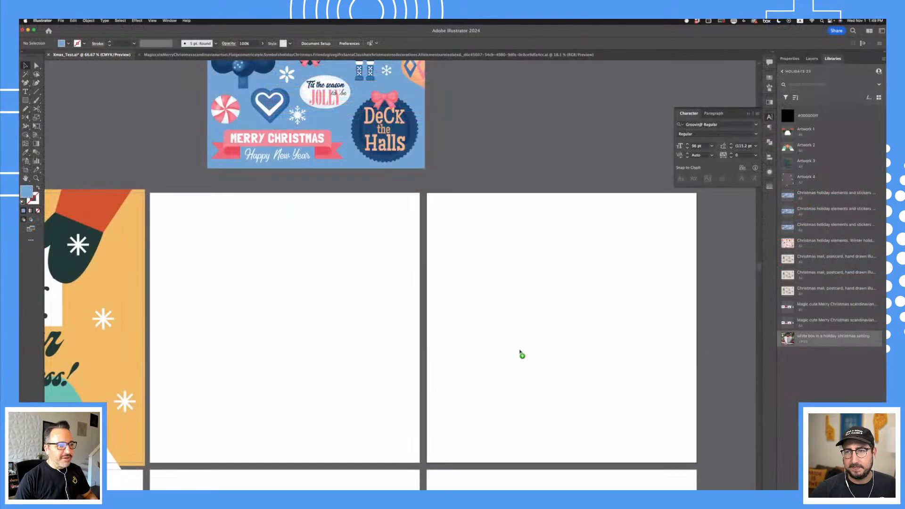
- Place the white gift box photo from the library over the empty artboard and scale it down to about 13.4 in square
mouse_move(519, 354)
left_mouse_down()
mouse_move(539, 348)
mouse_move(524, 336)
left_mouse_up()
left_click(509, 316)
left_click_drag(639, 395, 479, 298)
mouse_move(352, 222)
left_mouse_down()
mouse_move(571, 440)
mouse_move(409, 277)
mouse_move(419, 208)
left_mouse_up()
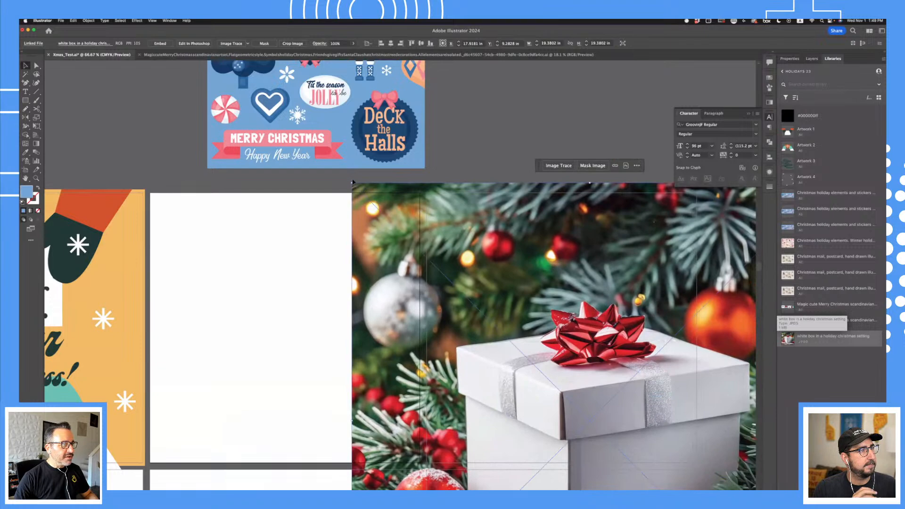
left_click_drag(353, 184, 496, 309)
mouse_move(628, 430)
left_mouse_down()
mouse_move(481, 236)
mouse_move(477, 247)
mouse_move(506, 267)
left_mouse_up()
- Move the blue Christmas artwork down onto the blank artboard and position the gift box photo beside it
scroll(565, 142, "up", 5)
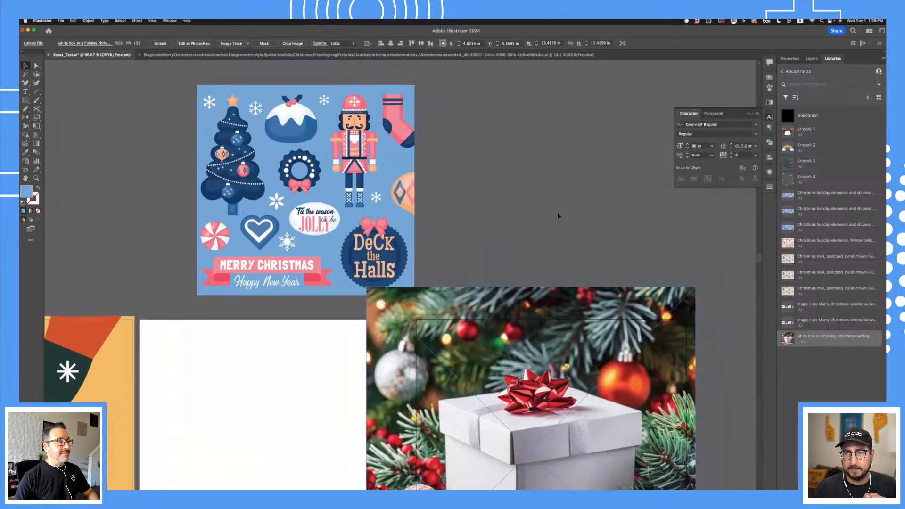
left_click(396, 269, "shift")
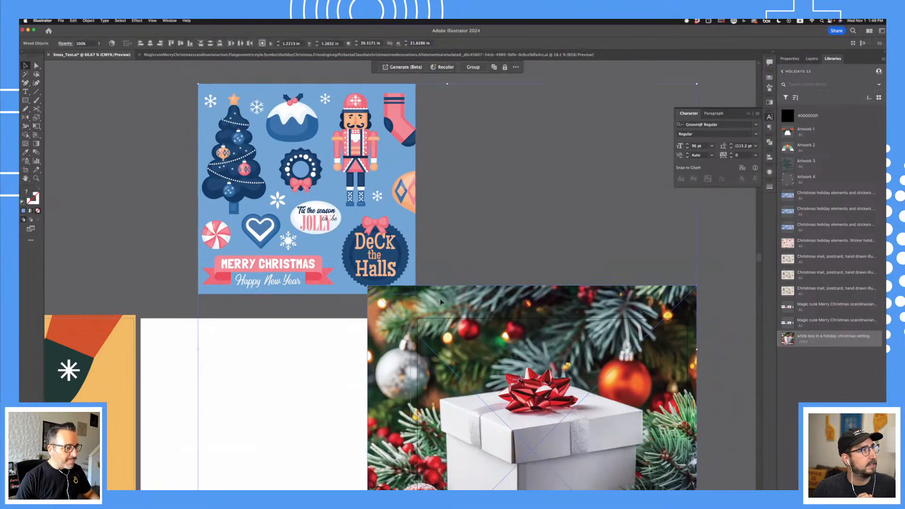
left_click(377, 330, "shift")
left_click_drag(336, 234, 315, 441)
left_click_drag(504, 355, 533, 431)
scroll(373, 218, "down", 7)
scroll(374, 218, "right", 3)
left_click_drag(474, 273, 486, 331)
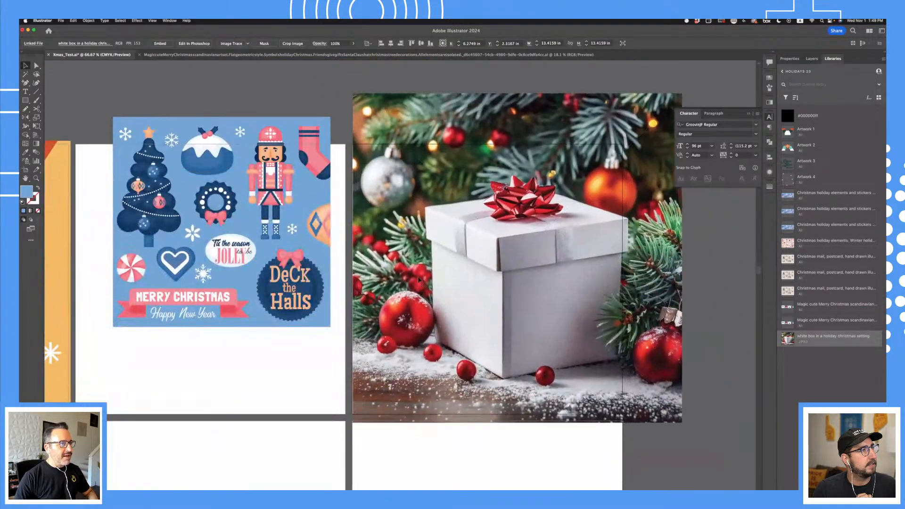
left_click(141, 104)
left_click(265, 287)
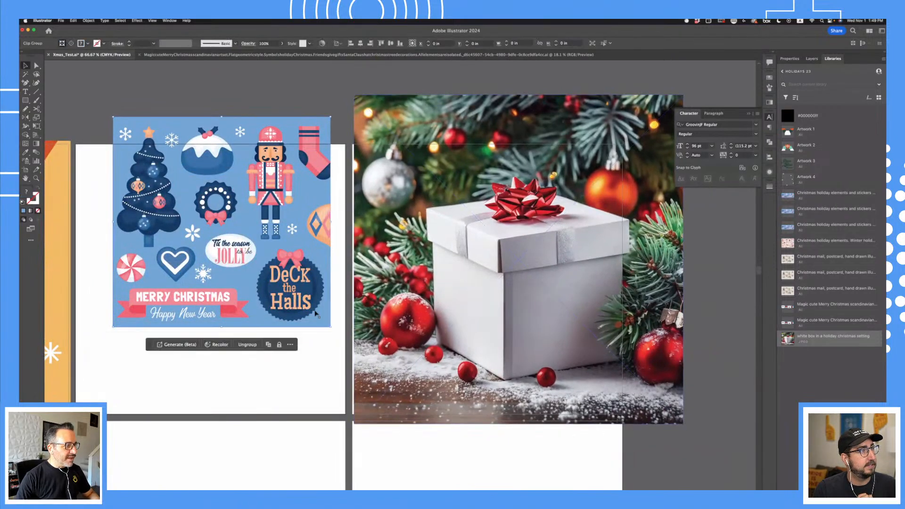
left_click_drag(265, 287, 264, 327)
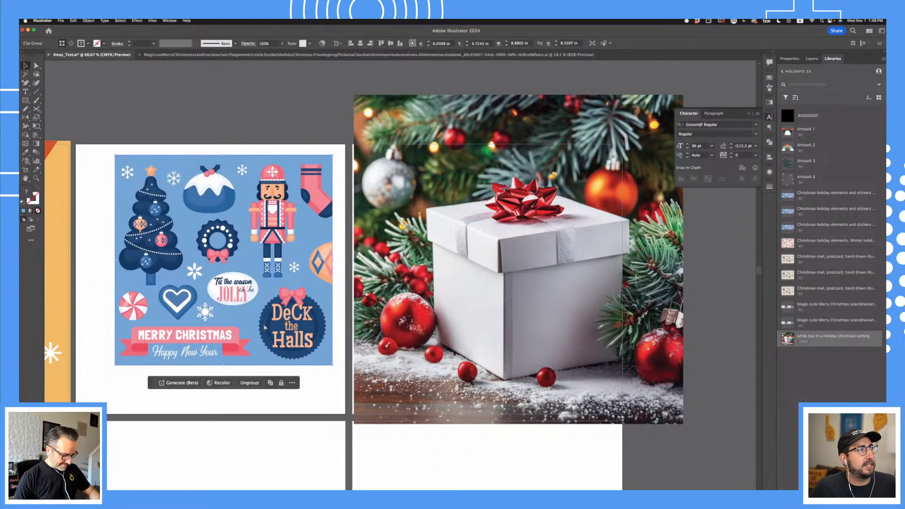
- Select the Christmas artwork with the gift box photo, start making a mockup, and install the Mockup (Beta) feature
left_click(468, 309, "shift")
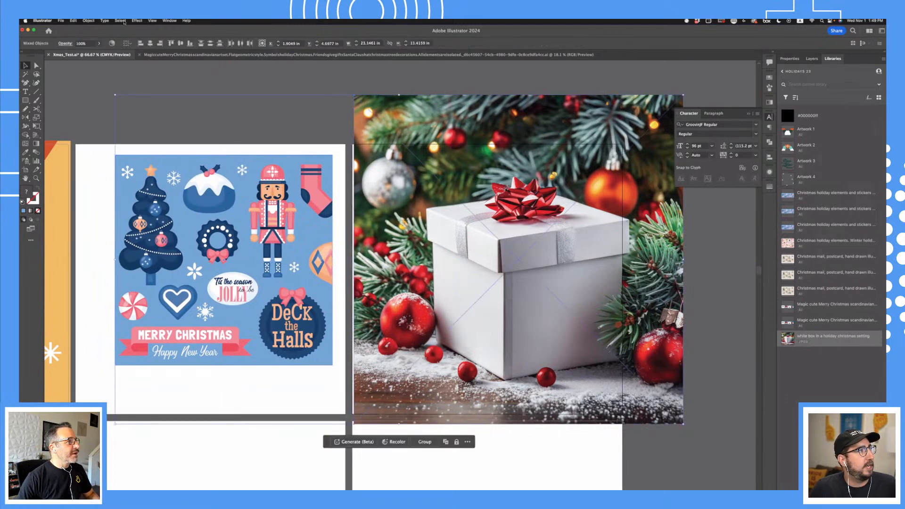
left_click(89, 21)
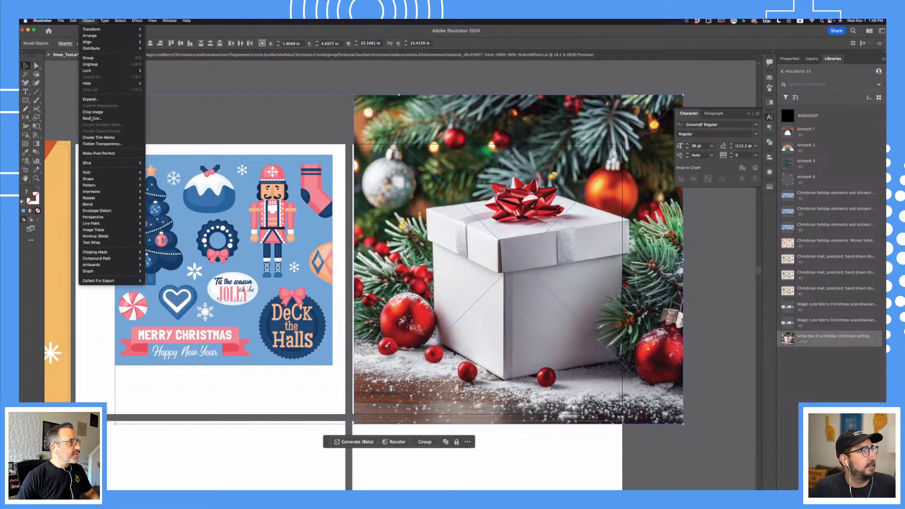
mouse_move(93, 211)
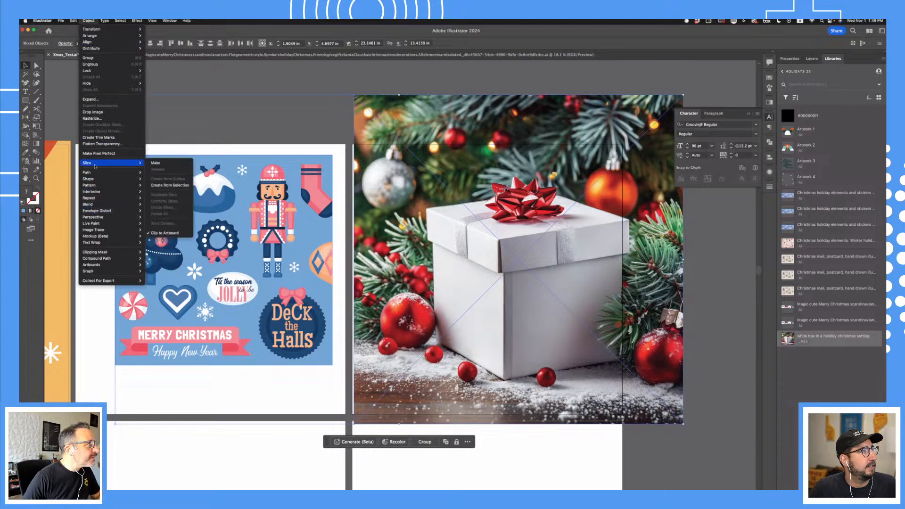
left_click(105, 235)
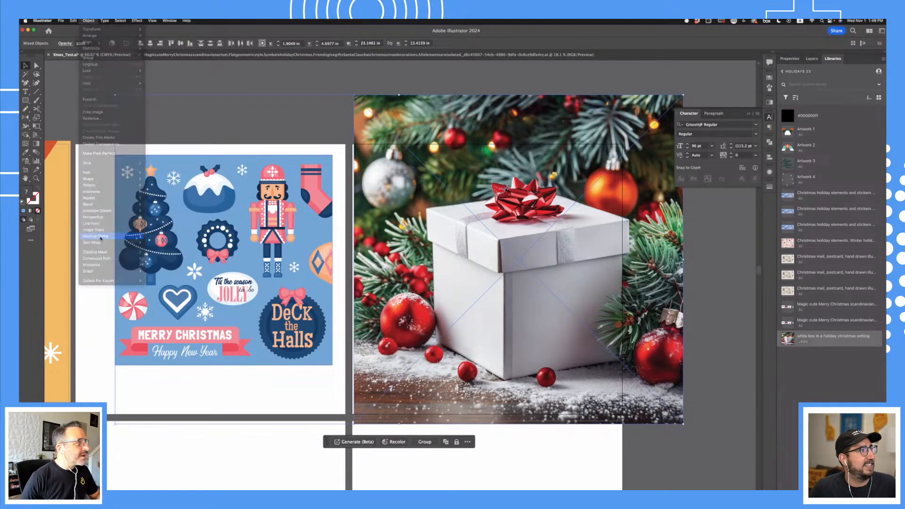
left_click(88, 21)
mouse_move(111, 237)
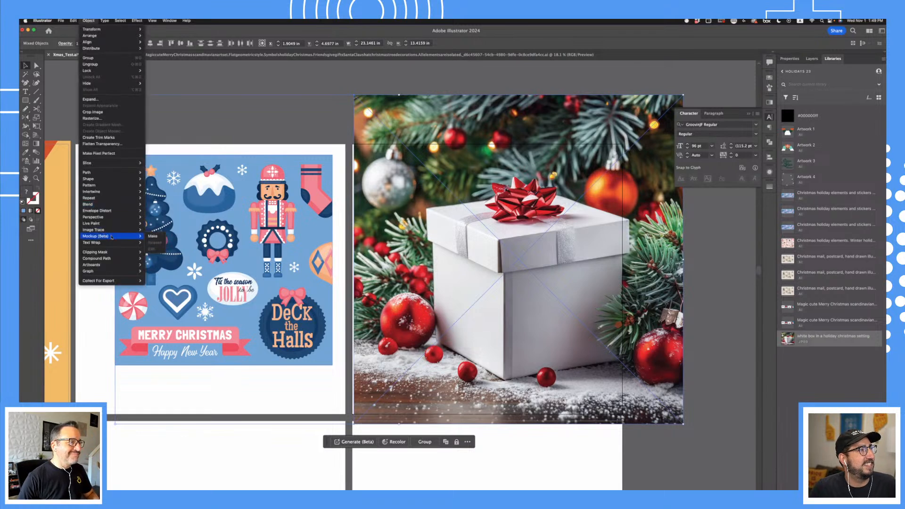
left_click(152, 236)
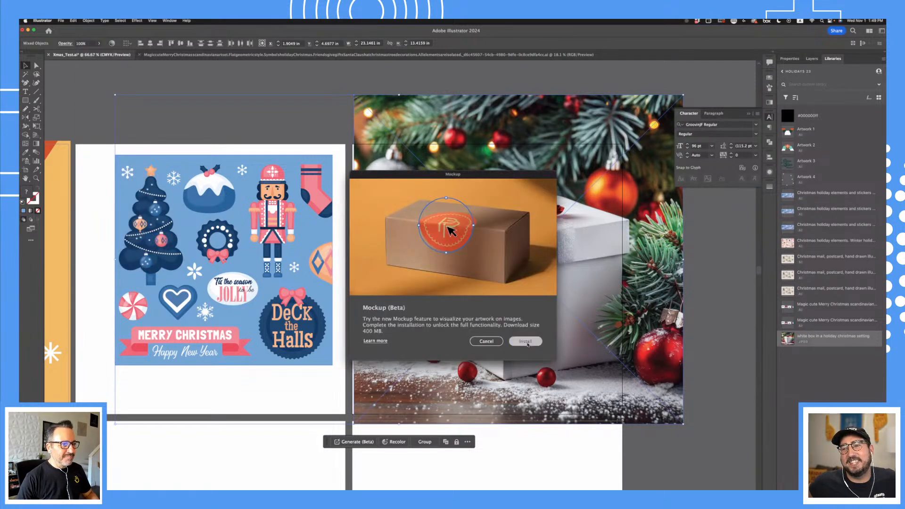
left_click(526, 341)
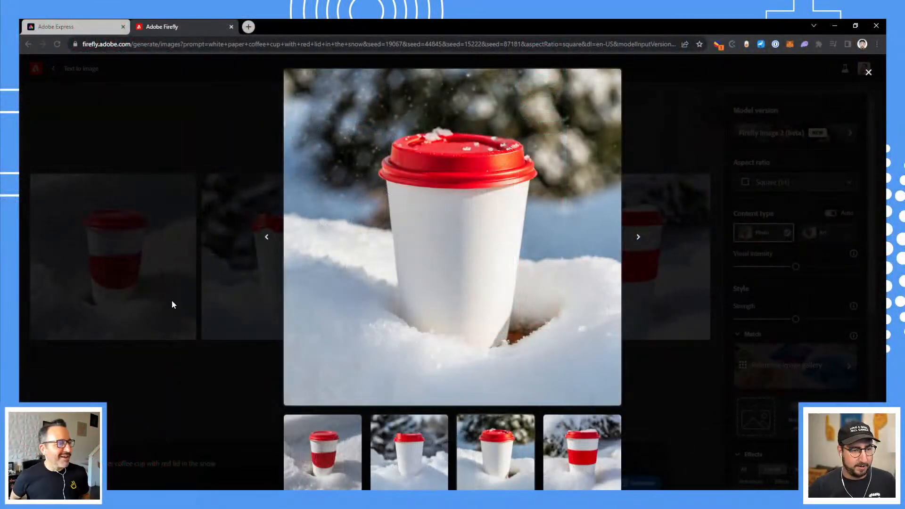
- Copy the generated Firefly image of the white cup with a red sleeve and snow on its lid
left_click(172, 300)
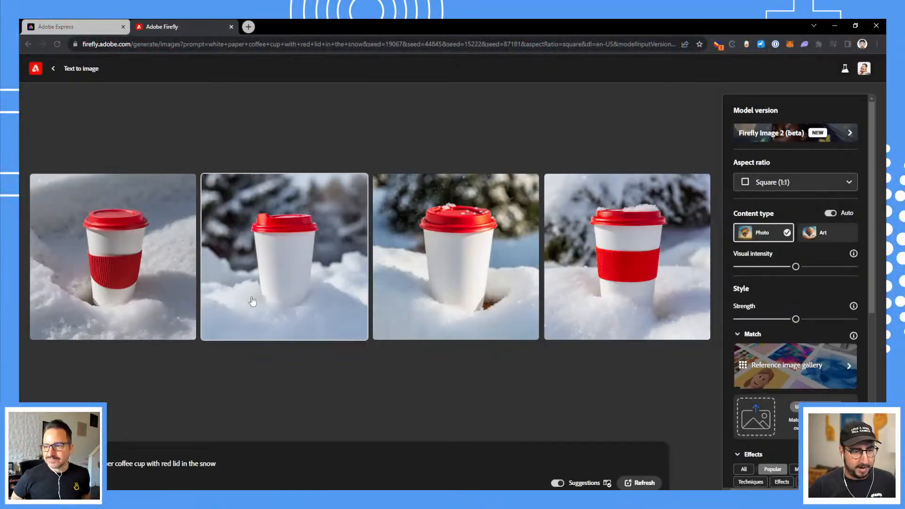
left_click(616, 251)
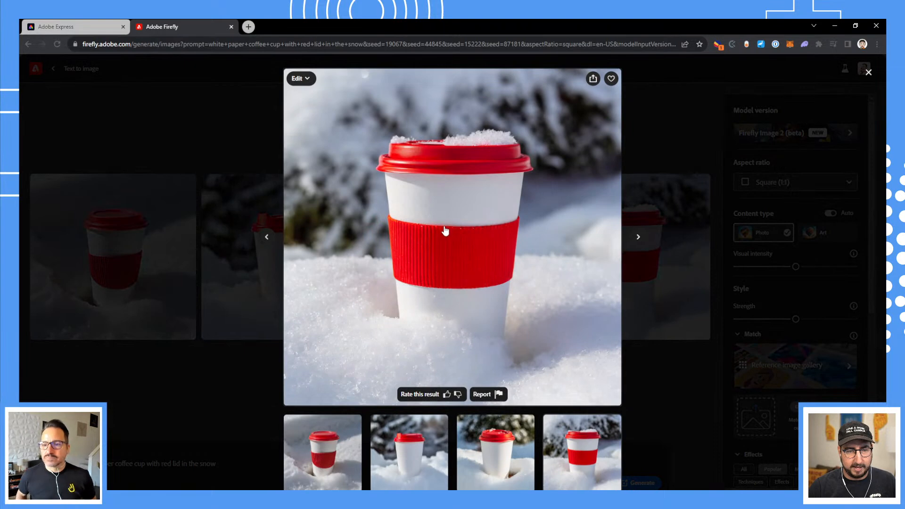
left_click(592, 78)
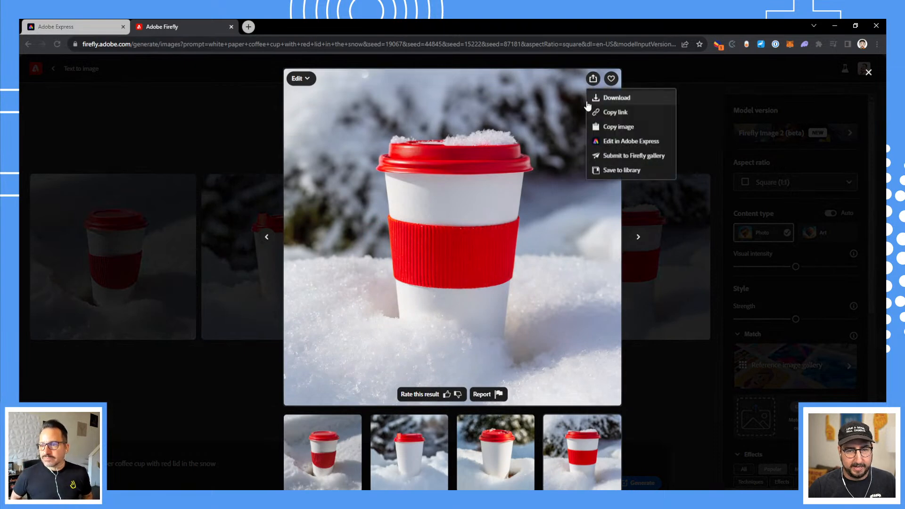
left_click(614, 128)
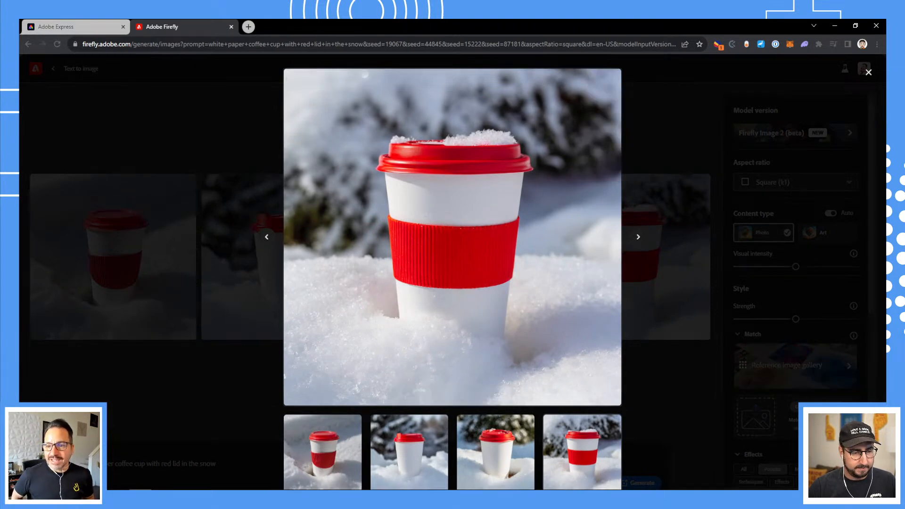
- Switch to Illustrator and paste the red-sleeved cup photo into the empty area beside the striped cup mockup
key("alt+Tab")
scroll(525, 262, "left", 5)
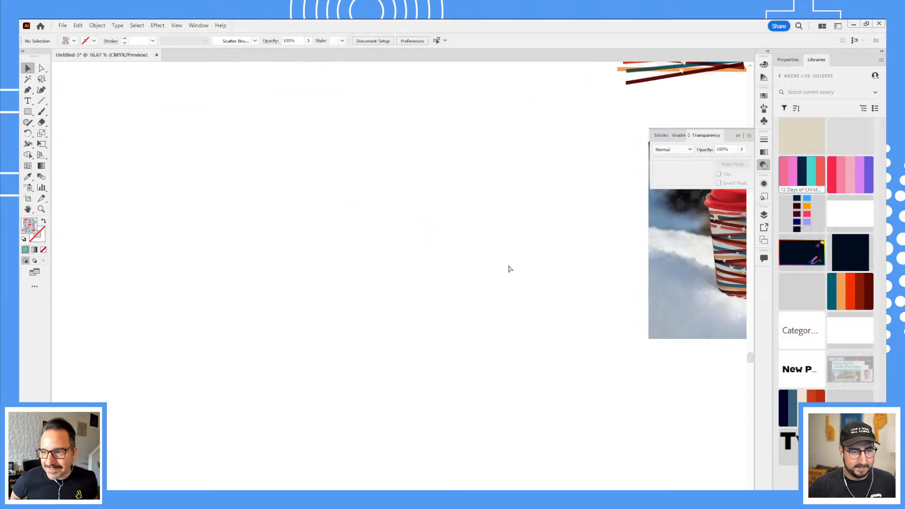
key("ctrl+v")
left_click_drag(429, 216, 379, 375)
left_click_drag(363, 297, 348, 398)
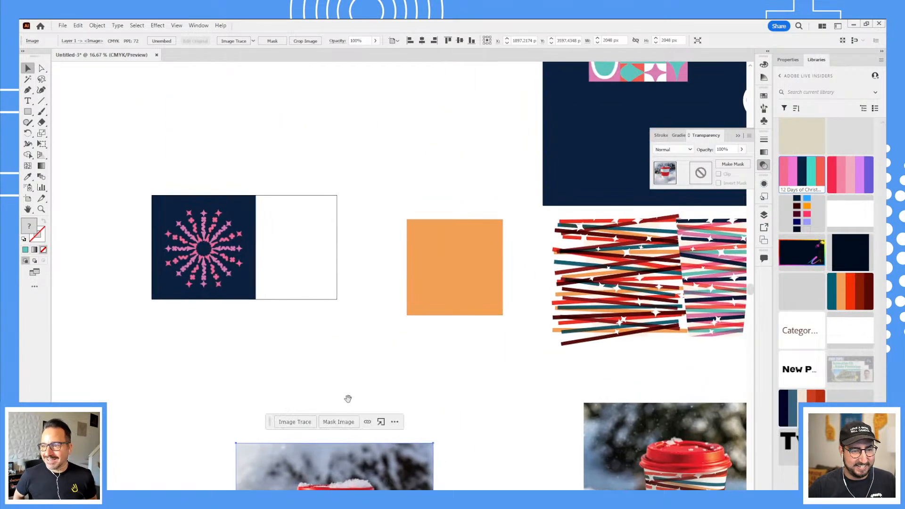
left_click_drag(491, 211, 218, 368)
left_click_drag(301, 391, 431, 179)
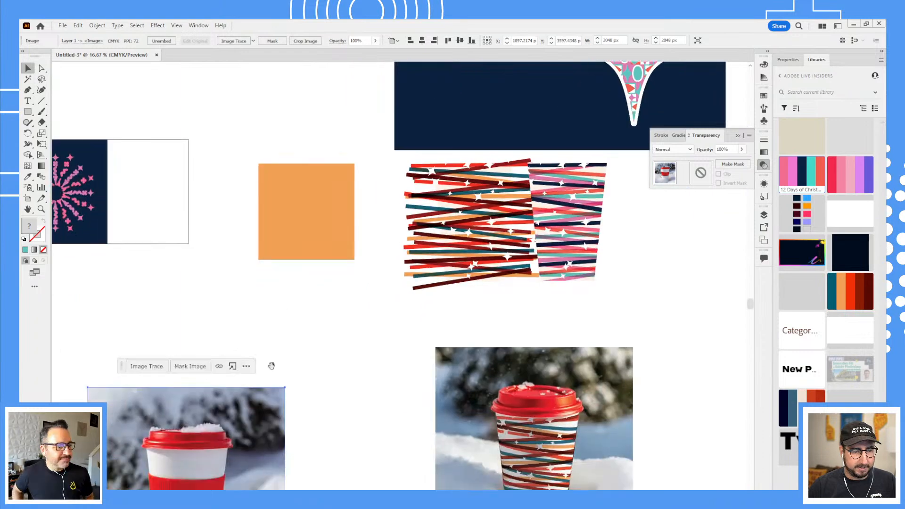
left_click_drag(268, 375, 364, 191)
- Draw a pattern-filled rectangle about 1319 by 2169 px and place it next to the red-sleeved cup photo
key("m")
left_click_drag(73, 224, 200, 432)
left_click_drag(174, 385, 287, 375)
key("v")
left_click_drag(303, 323, 270, 321)
key("z")
left_click(326, 323)
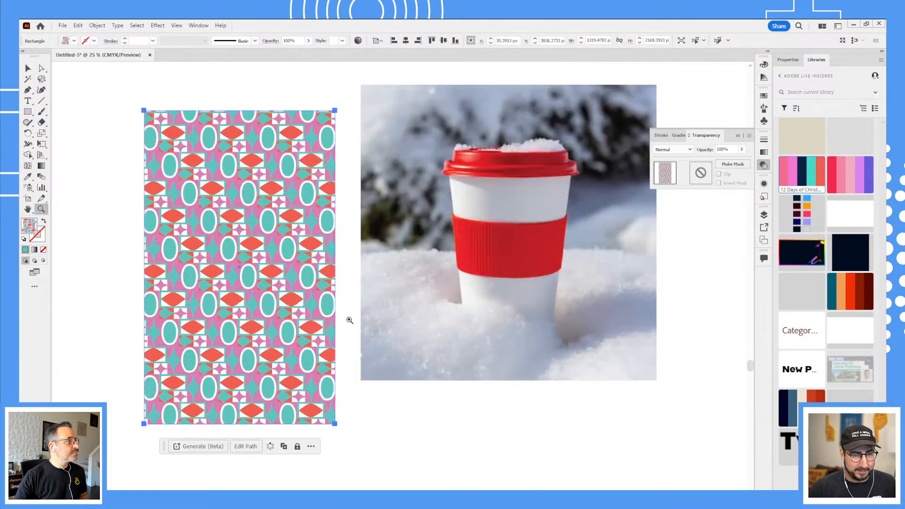
- Make a mockup from the pattern-filled rectangle and the red-sleeved cup photo
key("v")
left_click(445, 256, "shift")
left_click(97, 25)
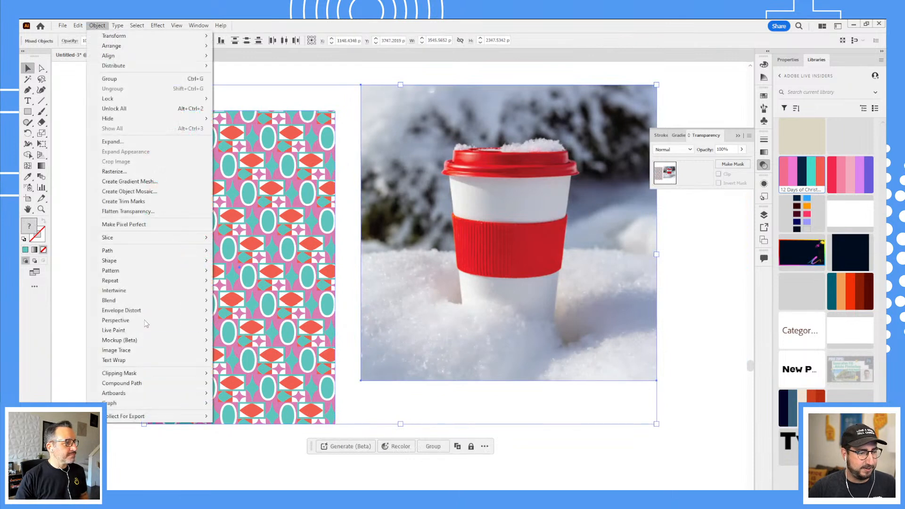
left_click(238, 341)
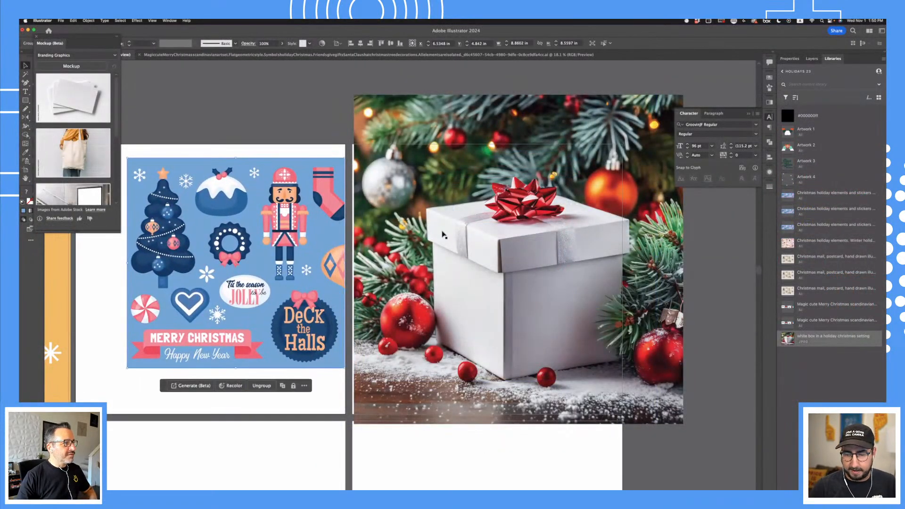
- Make a mockup from the blue Christmas artwork group and the white gift box photo
left_click(443, 234, "shift")
left_click(88, 20)
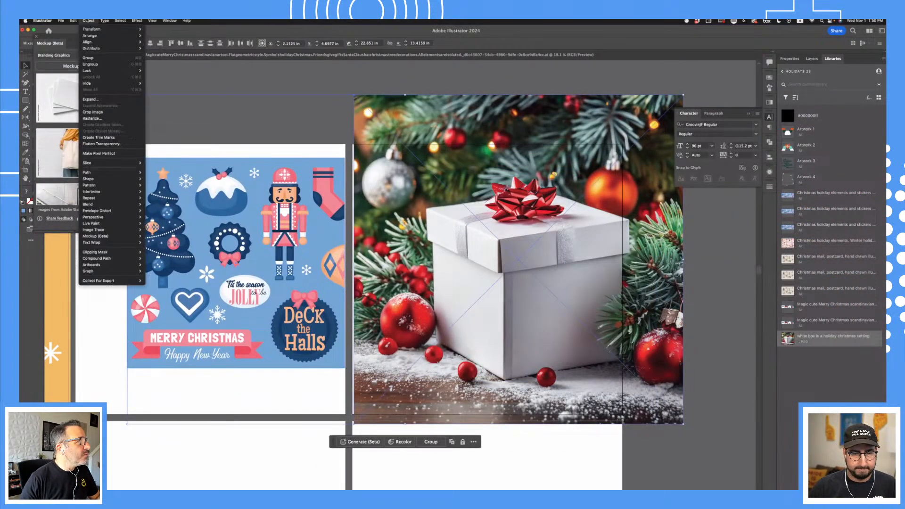
mouse_move(117, 237)
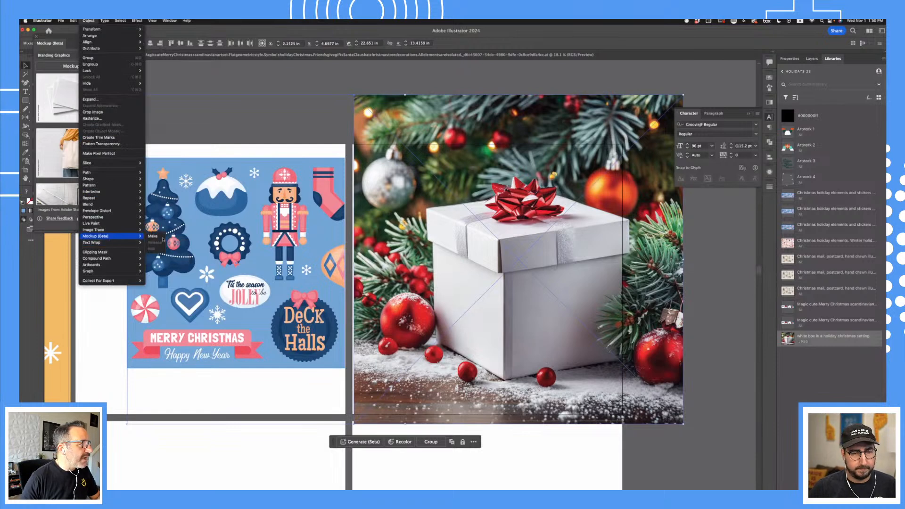
left_click(163, 236)
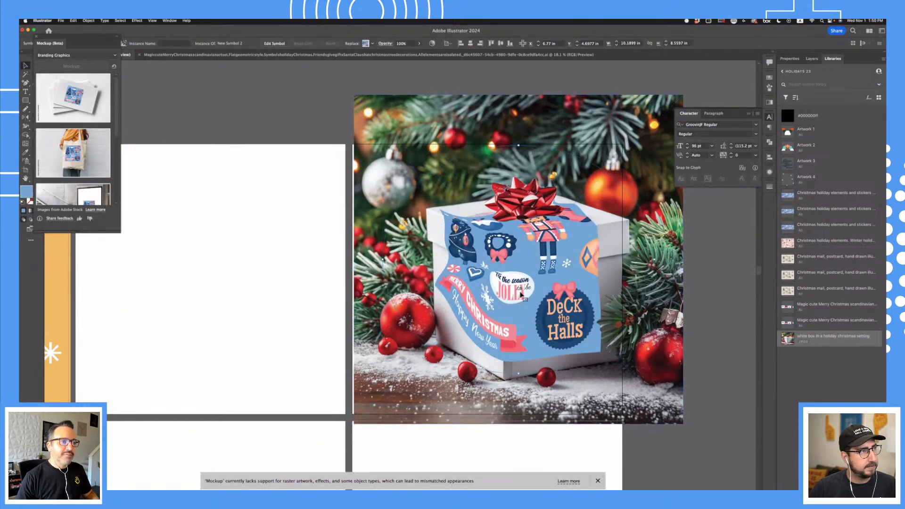
- Fit the Christmas artwork onto the gift box's right-hand face, scaling it to about 8.11 by 6.82 in
left_click_drag(537, 300, 582, 323)
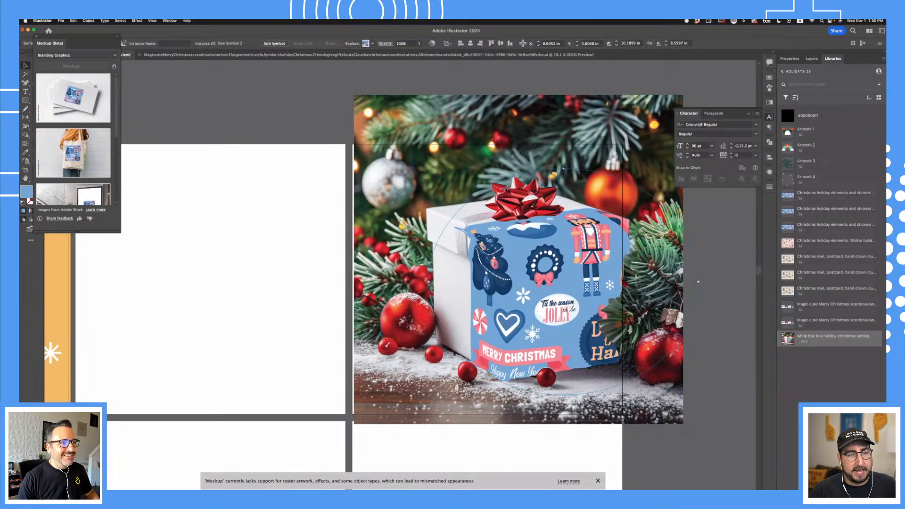
left_click_drag(564, 169, 577, 208)
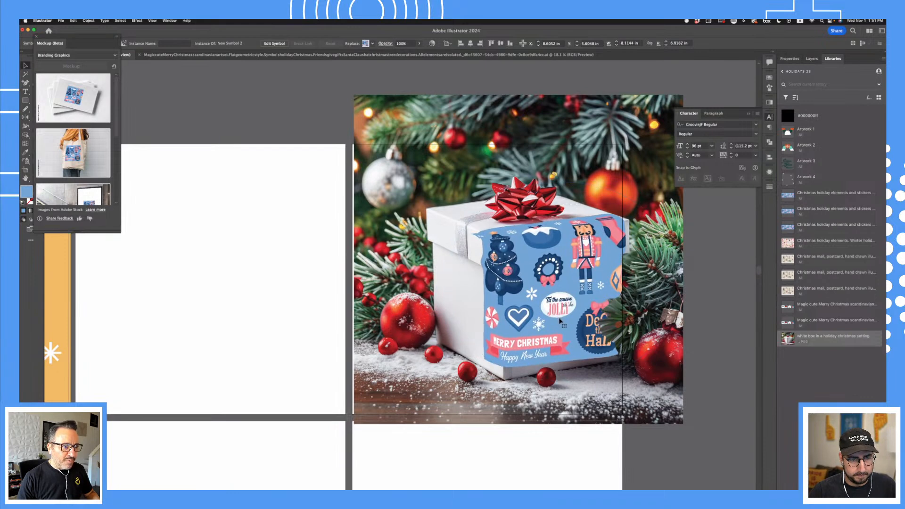
left_click_drag(560, 321, 564, 331)
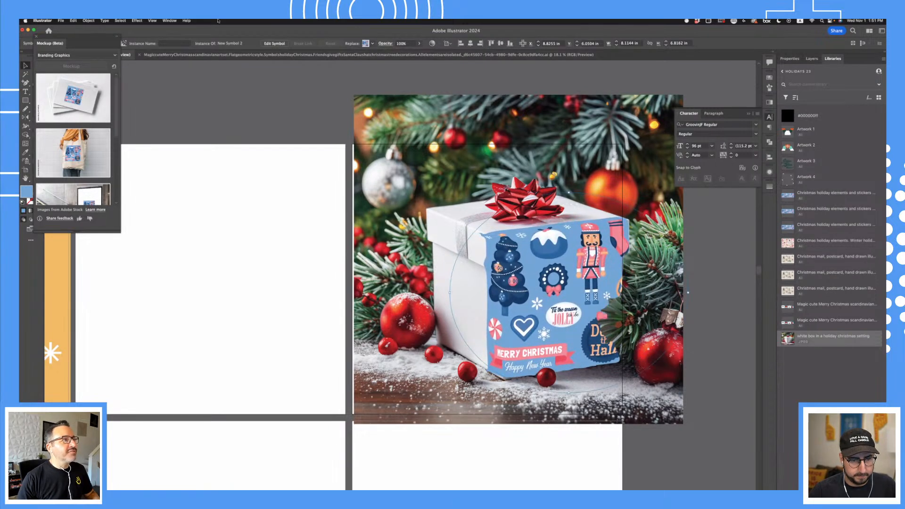
- Set the gift box artwork's blend mode to Multiply, moving the Mockup panel away from the covered controls
left_click_drag(246, 33, 260, 33)
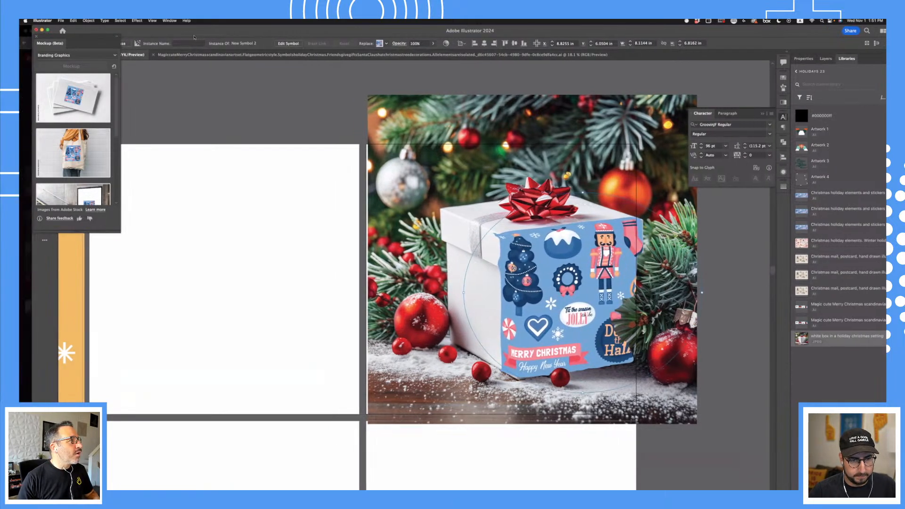
left_click_drag(91, 40, 101, 81)
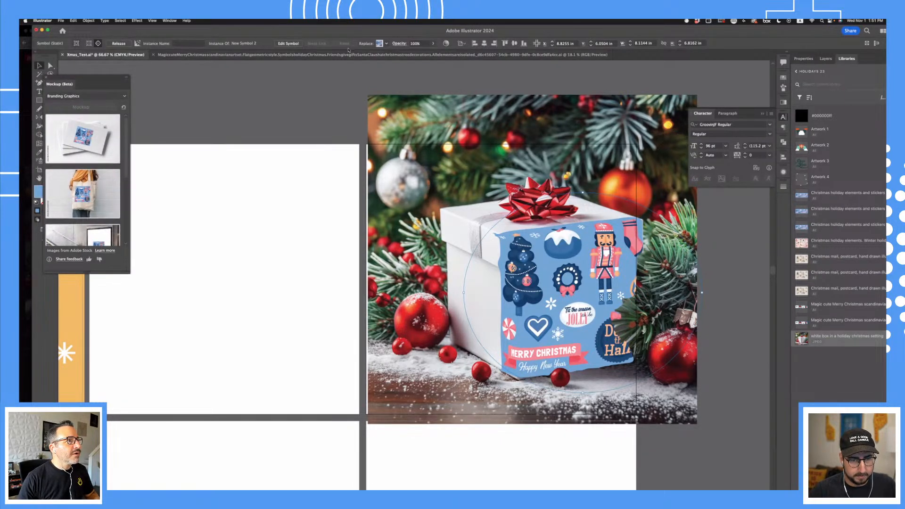
left_click(400, 43)
left_click(340, 56)
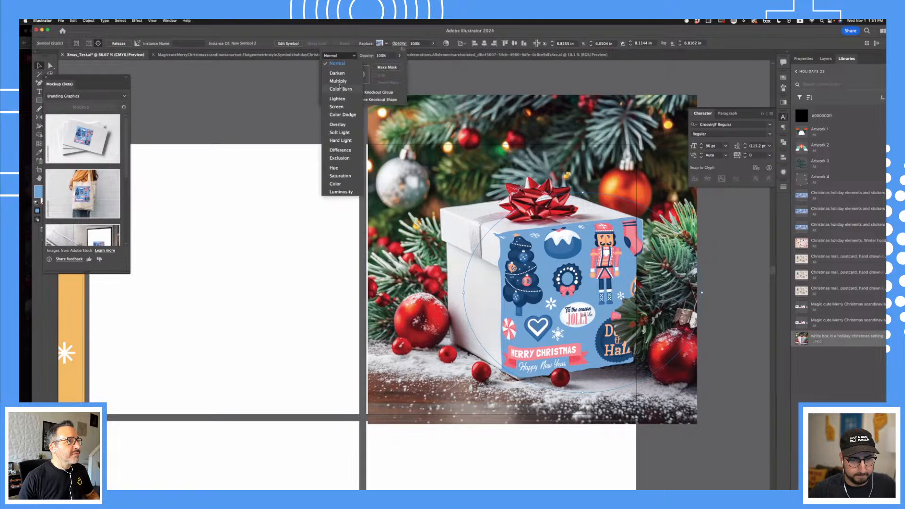
left_click(335, 81)
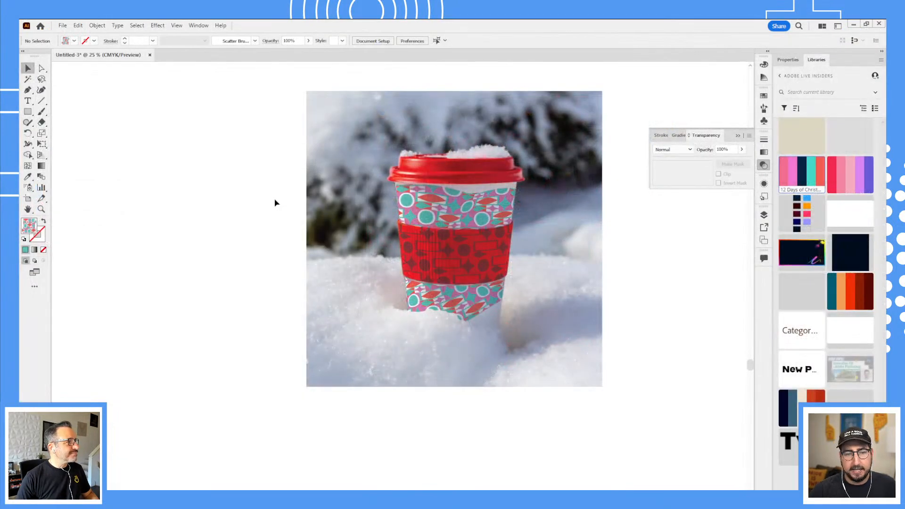
- Examine the patterned artwork on the red-sleeved cup mockup up close and at full view
key("z")
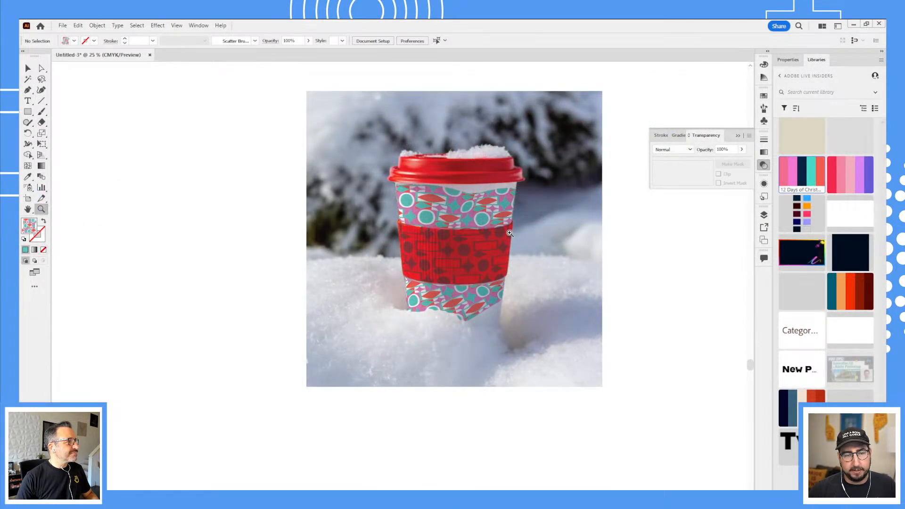
left_click(511, 228)
left_click(404, 290)
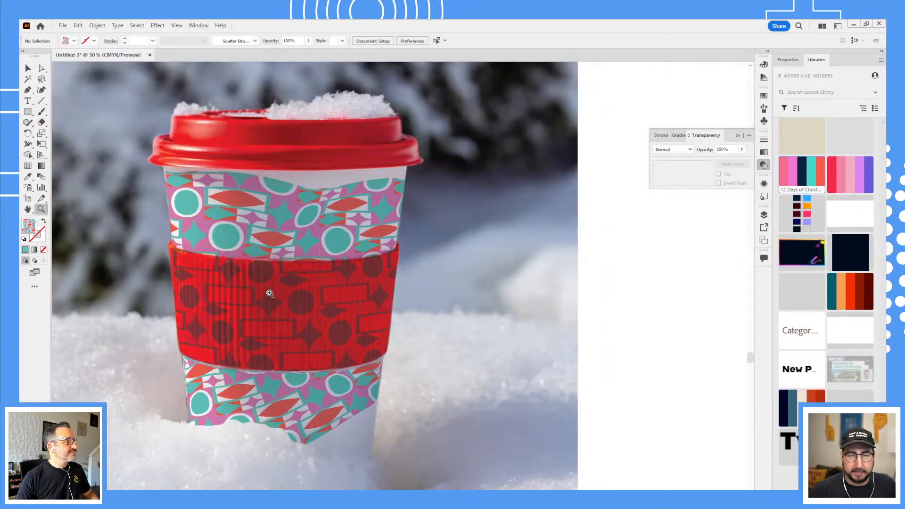
left_click(348, 272, "alt")
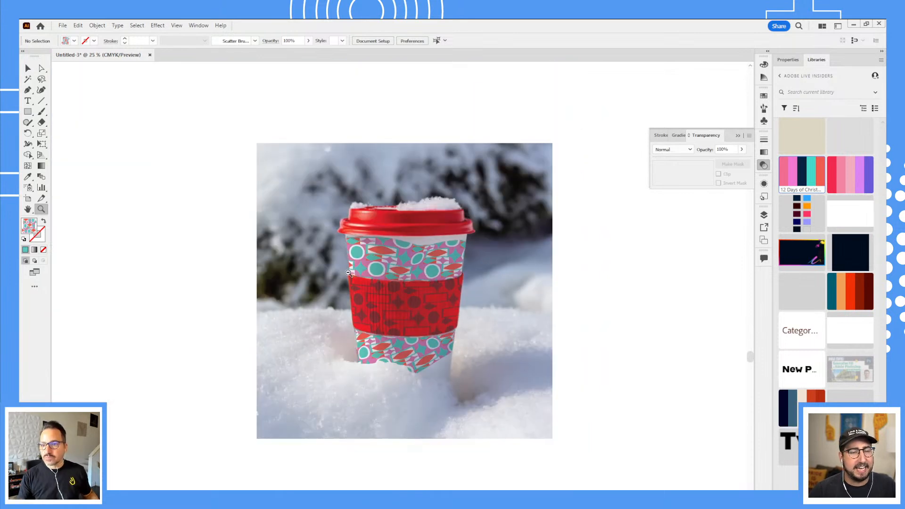
left_click_drag(344, 266, 340, 220)
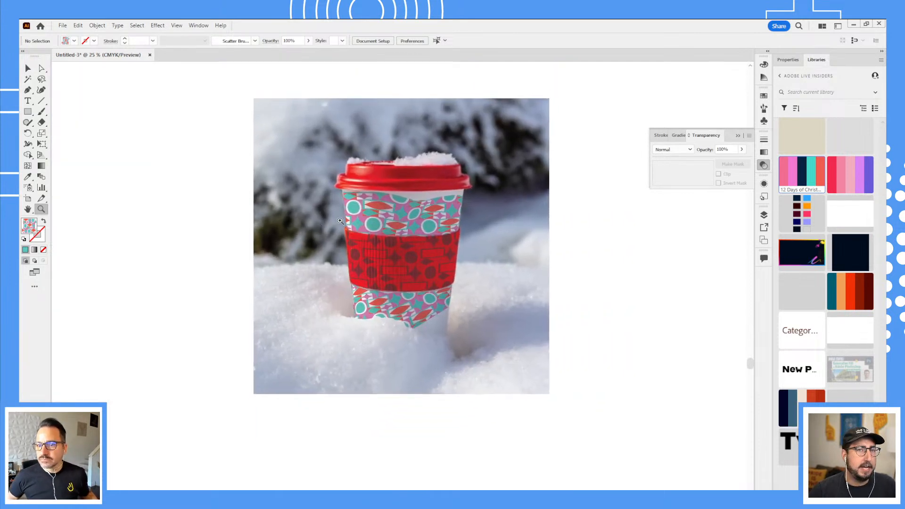
left_click(434, 229, "alt")
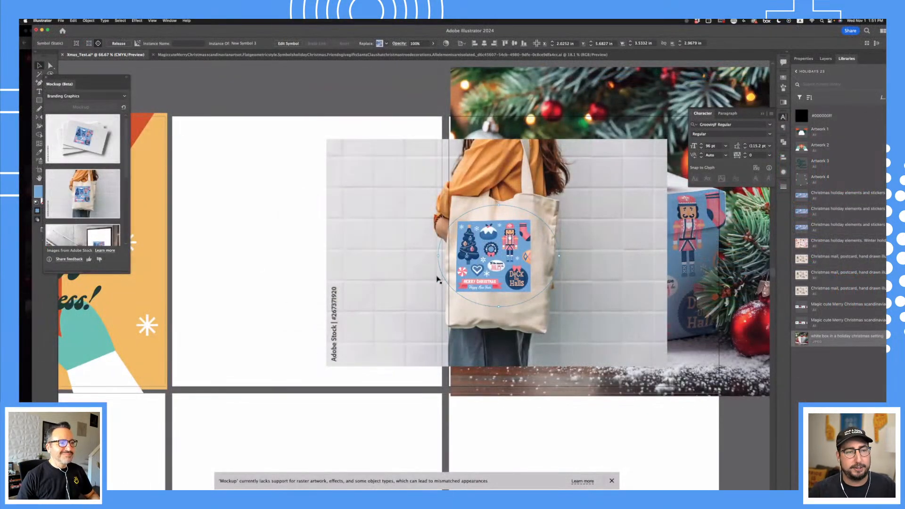
- Enlarge the Christmas artwork on the tote bag mockup to about 5.79 by 4.87 in and position it over the bag's front
left_click(234, 283)
left_click_drag(504, 262, 489, 235)
double_click(499, 259)
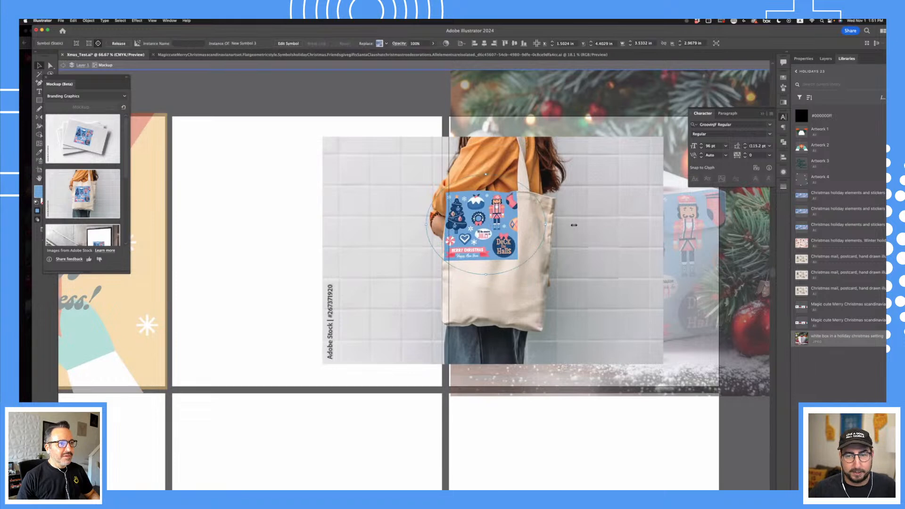
left_click_drag(574, 225, 584, 225)
left_click_drag(500, 241, 520, 270)
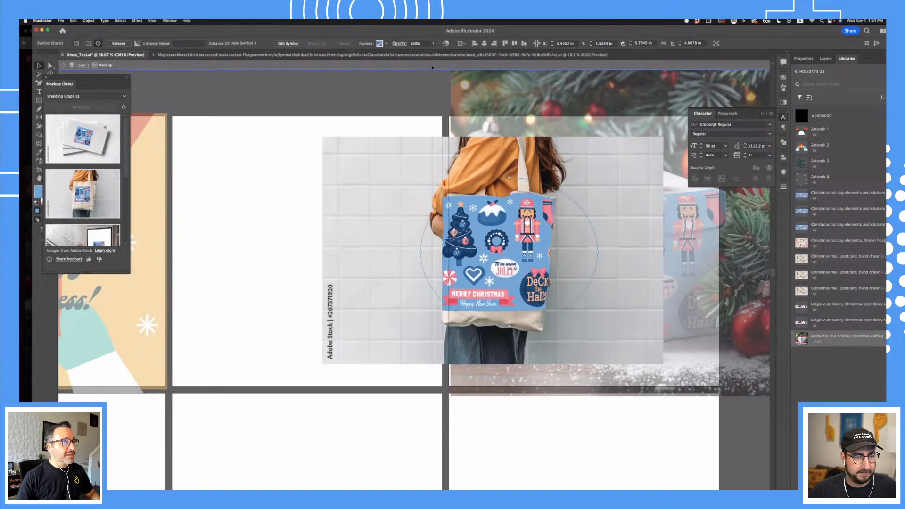
- Set the tote bag artwork's blend mode to Multiply inside the mockup
left_click(329, 81)
left_click(490, 271)
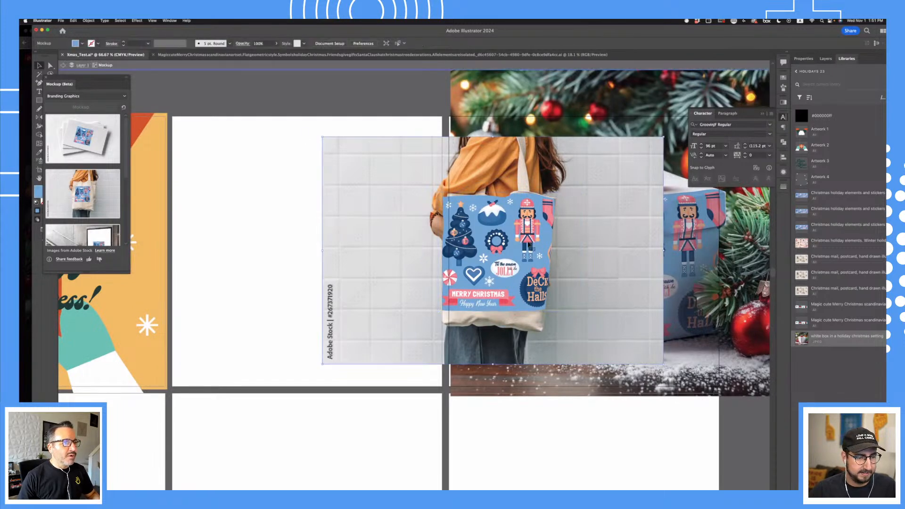
double_click(395, 150)
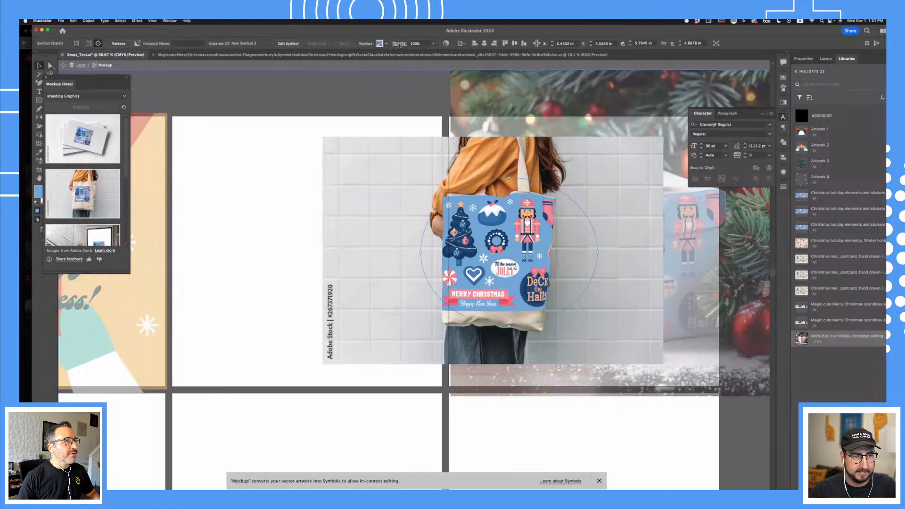
left_click(399, 44)
left_click(338, 55)
left_click(339, 80)
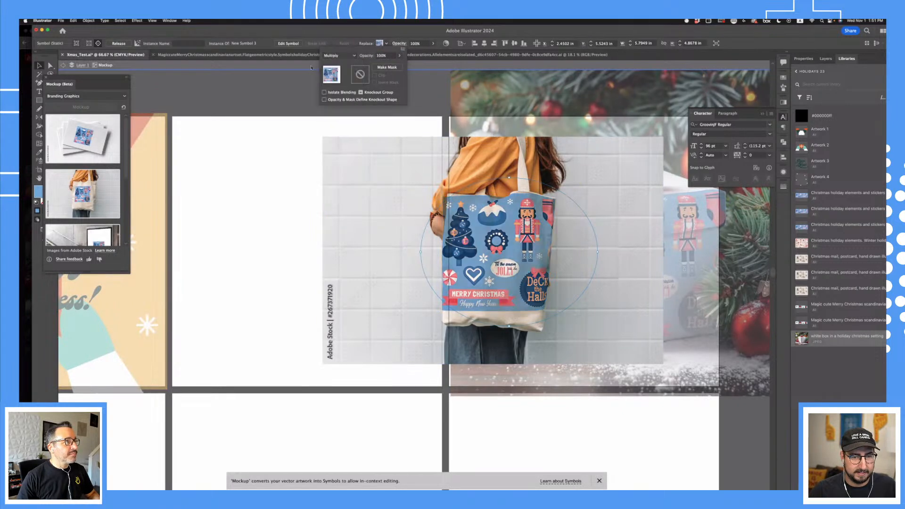
left_click(277, 95)
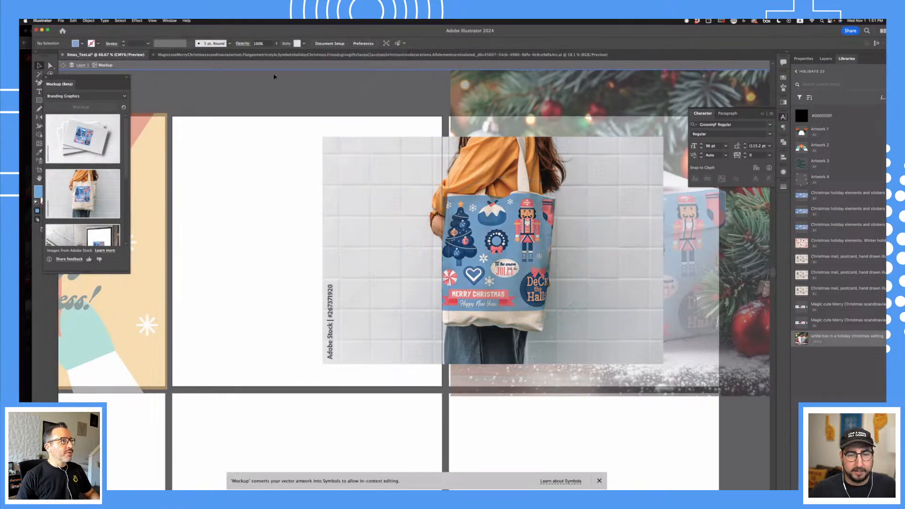
- Leave the tote bag mockup's isolation mode and move the mockup off the gift box design
double_click(276, 73)
left_click_drag(416, 258, 260, 262)
left_click(352, 95)
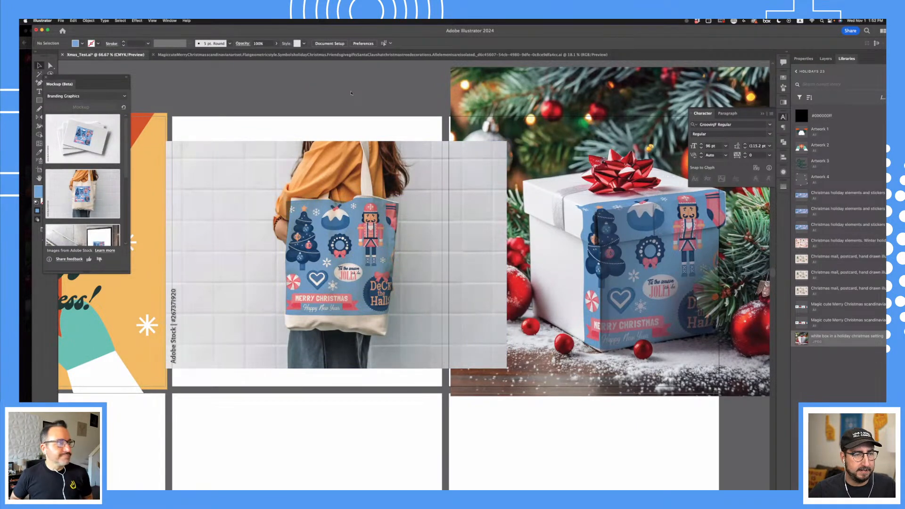
- Look through the Branding Graphics mockup templates and scale the tote bag mockup down onto the empty artboard beside the gift box
left_click_drag(90, 79, 620, 136)
scroll(612, 270, "down", 2)
scroll(611, 270, "down", 2)
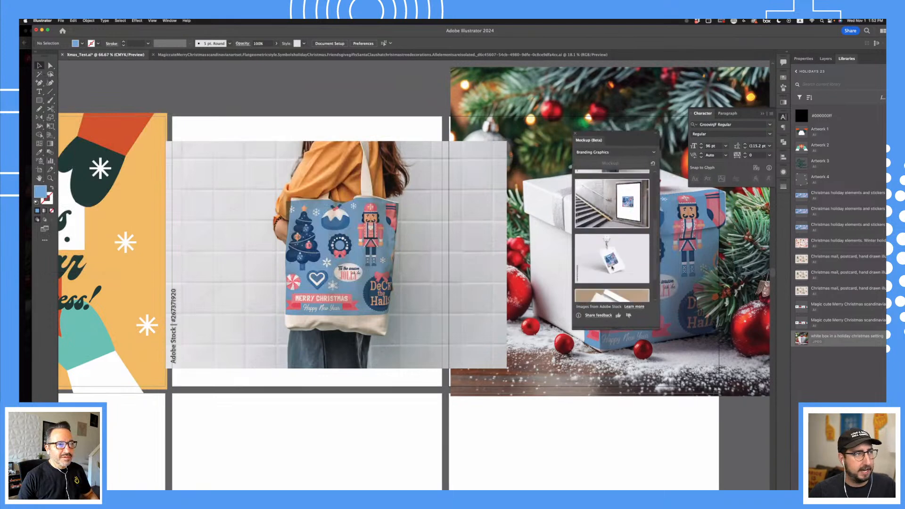
scroll(612, 268, "down", 2)
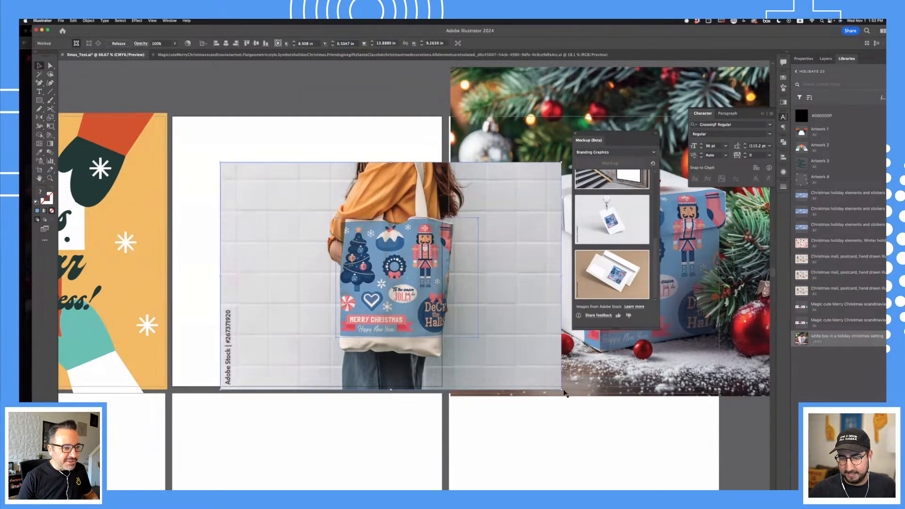
left_click_drag(563, 390, 478, 349)
left_click_drag(378, 270, 347, 224)
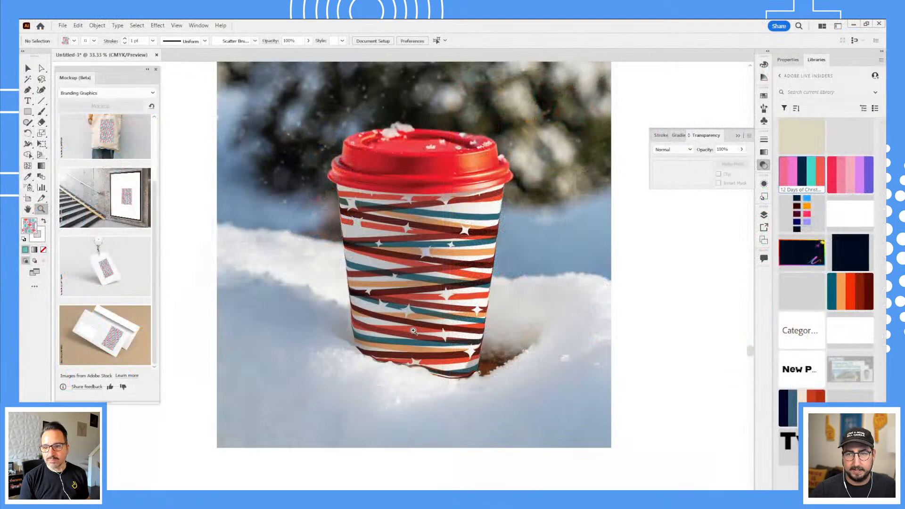
- Switch to Firefly and generate images from "holiday themed printed paper coffee cup, bright colors, on a counter, photorealistic, studio shot"
left_click_drag(413, 329, 415, 349)
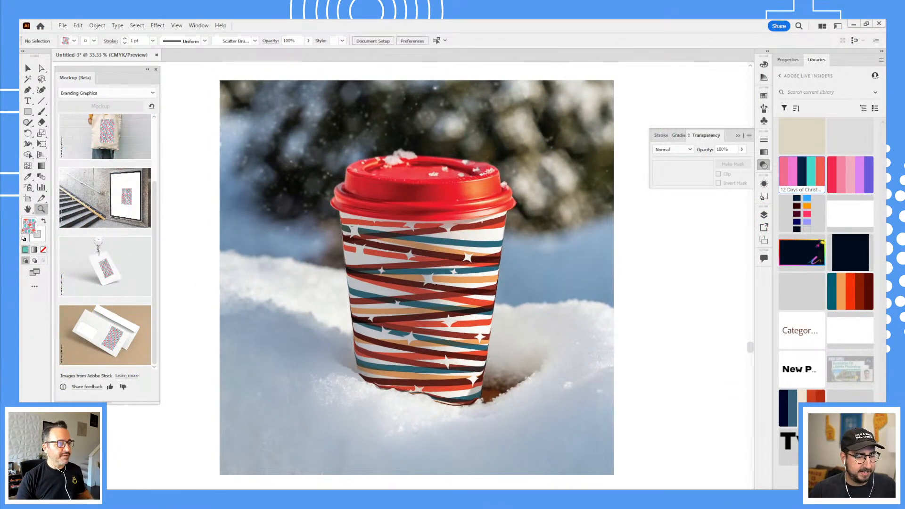
left_click(146, 457)
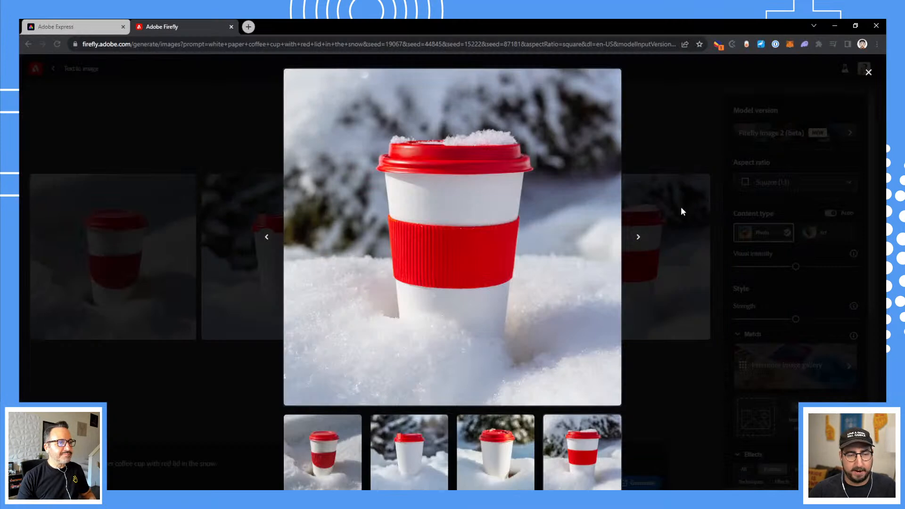
left_click(127, 466)
triple_click(140, 463)
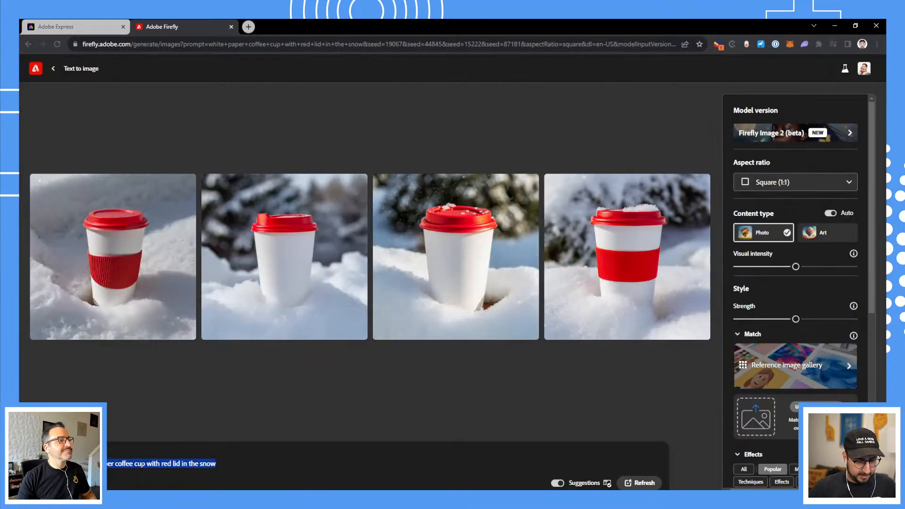
key("BackSpace")
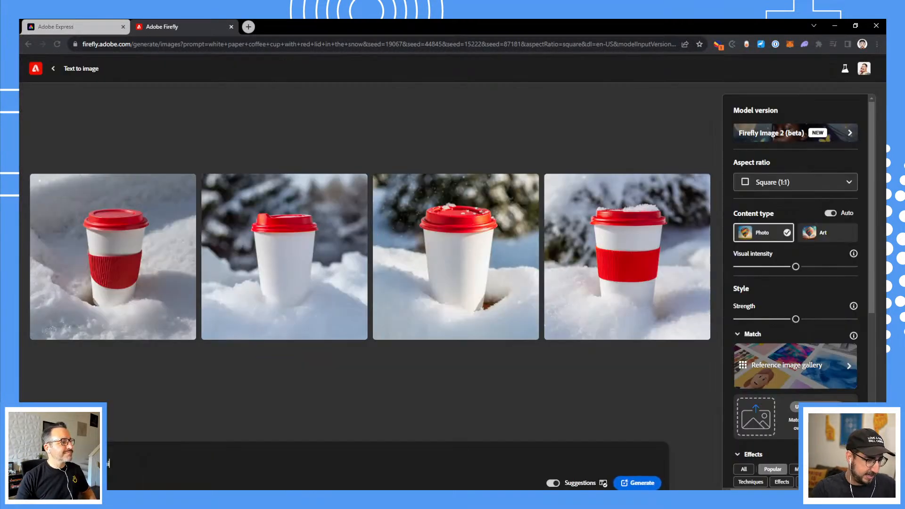
type("med printed")
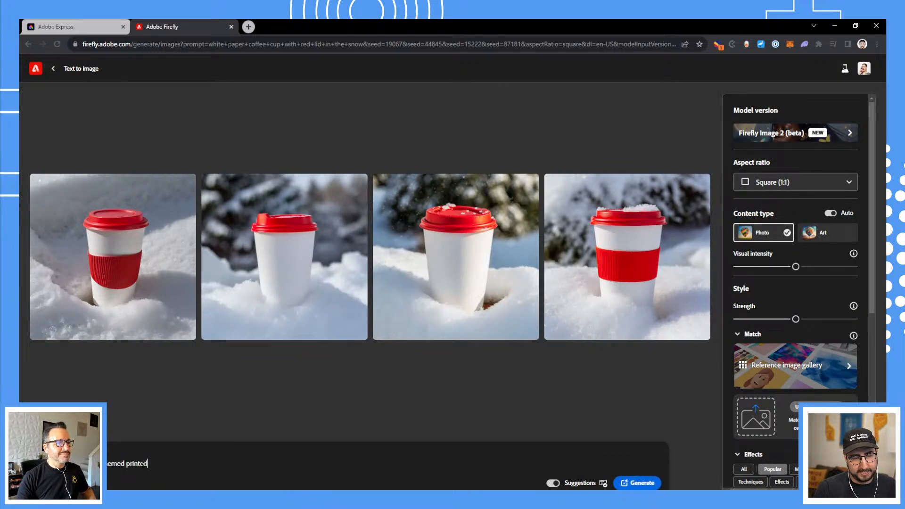
type(" paper coff")
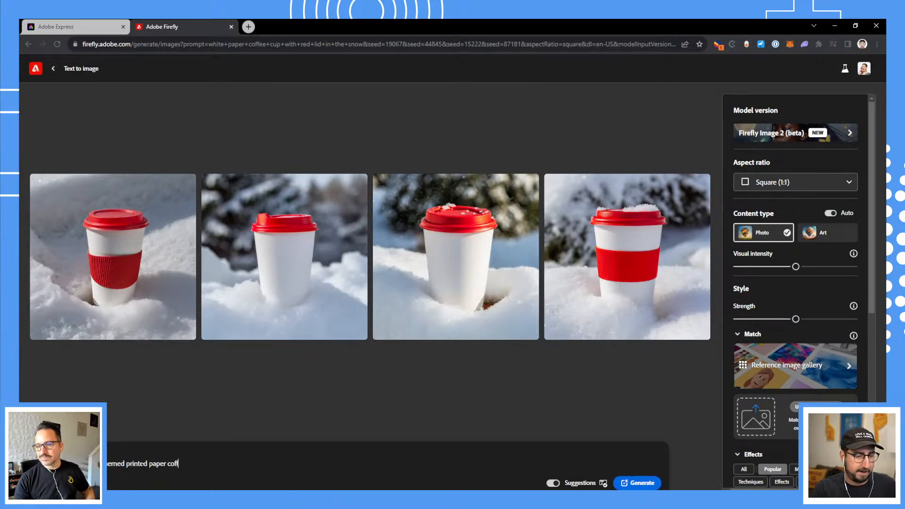
type("ee cup b")
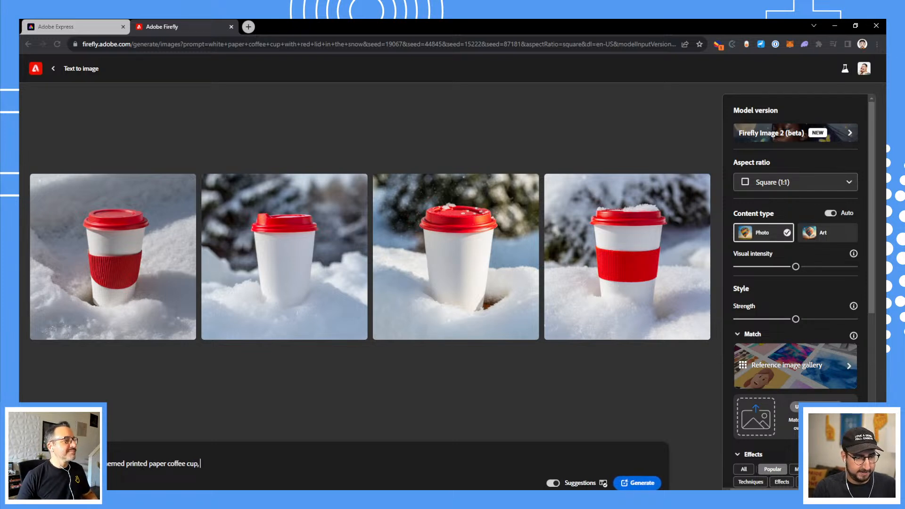
type(", on a coun")
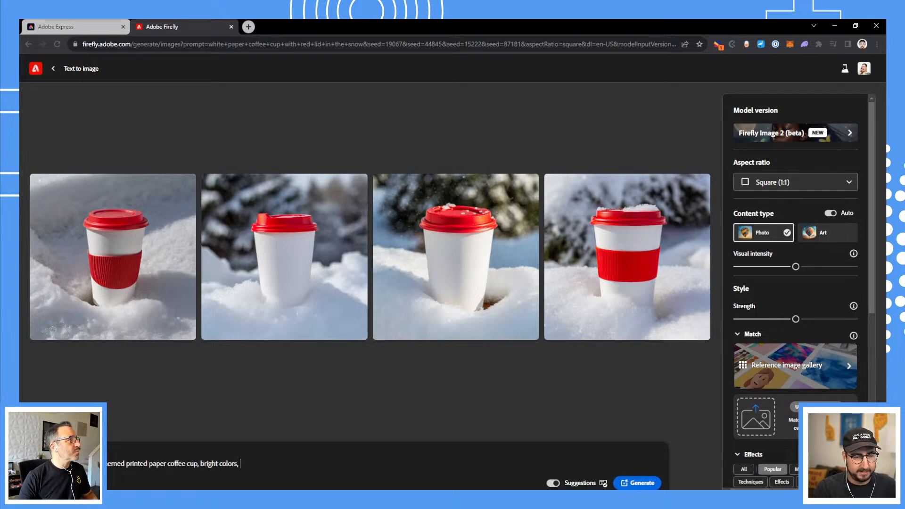
type("ter")
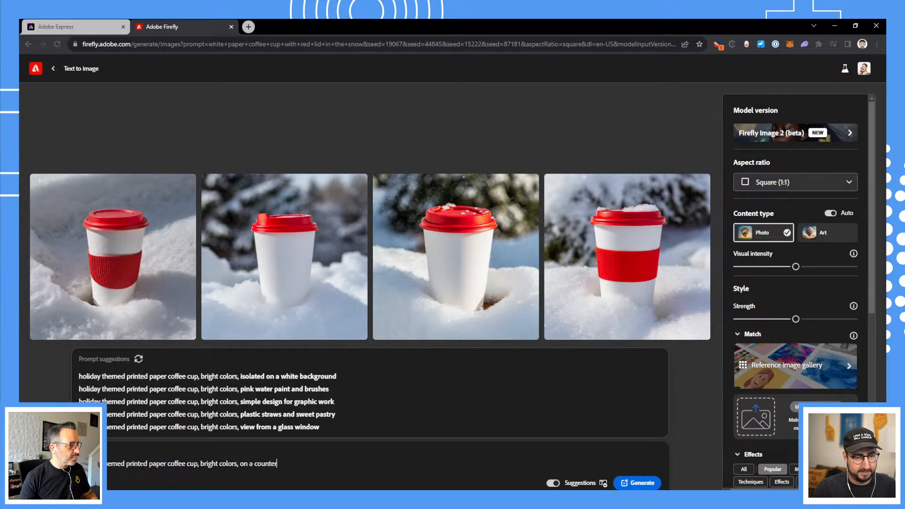
type(", ph")
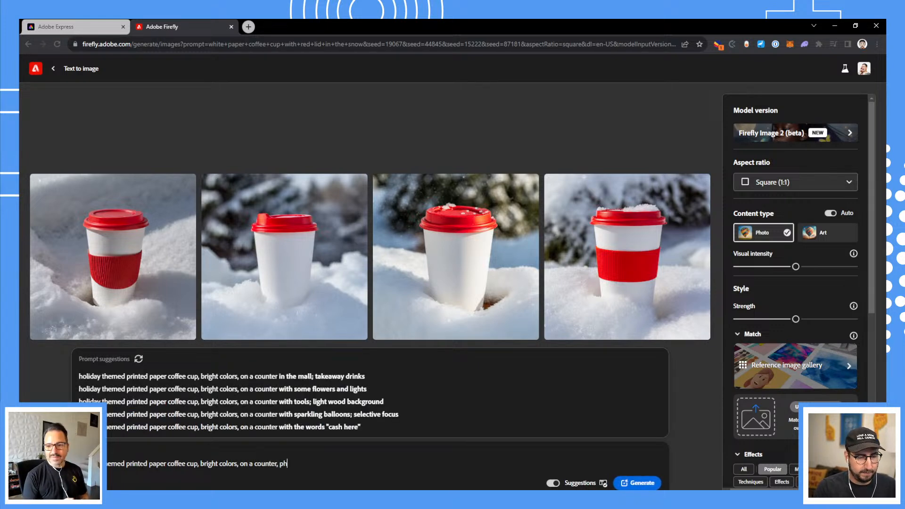
type("otorealistic, studio")
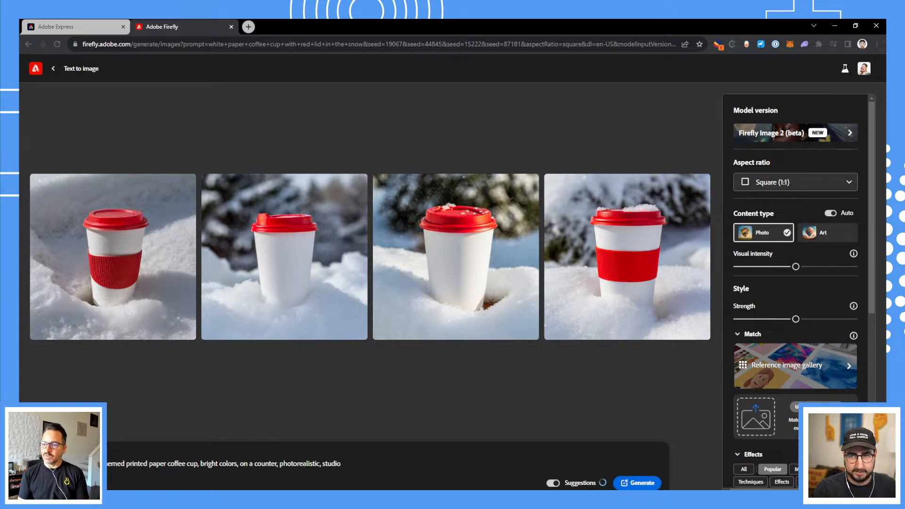
type(" shot")
key("Return")
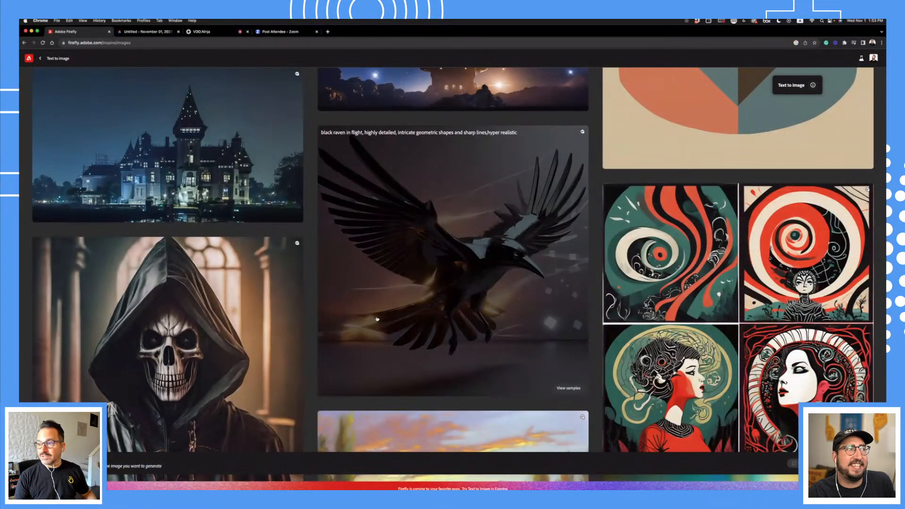
scroll(383, 320, "down", 10)
scroll(378, 325, "down", 10)
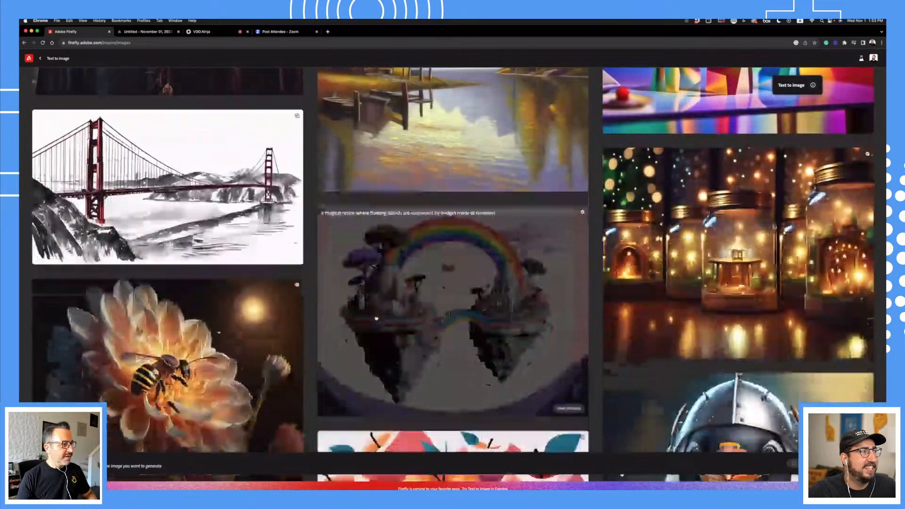
scroll(377, 325, "up", 10)
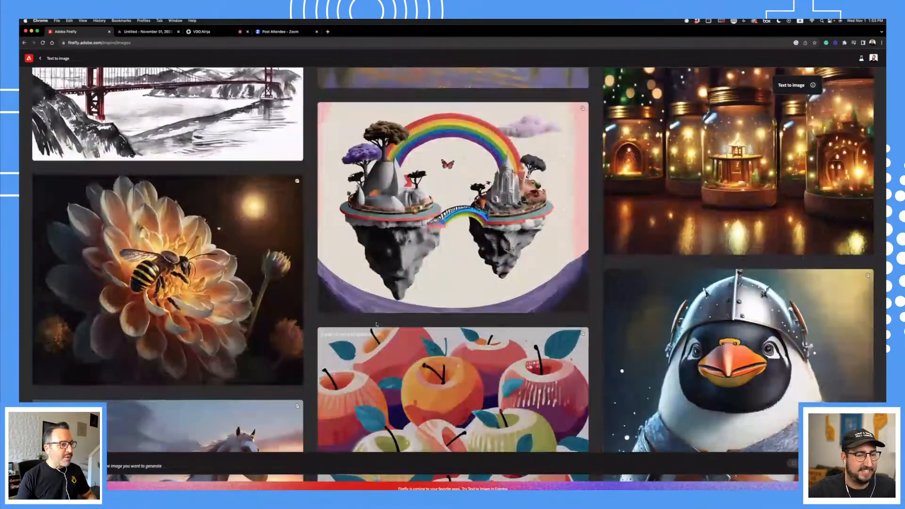
scroll(377, 322, "up", 6)
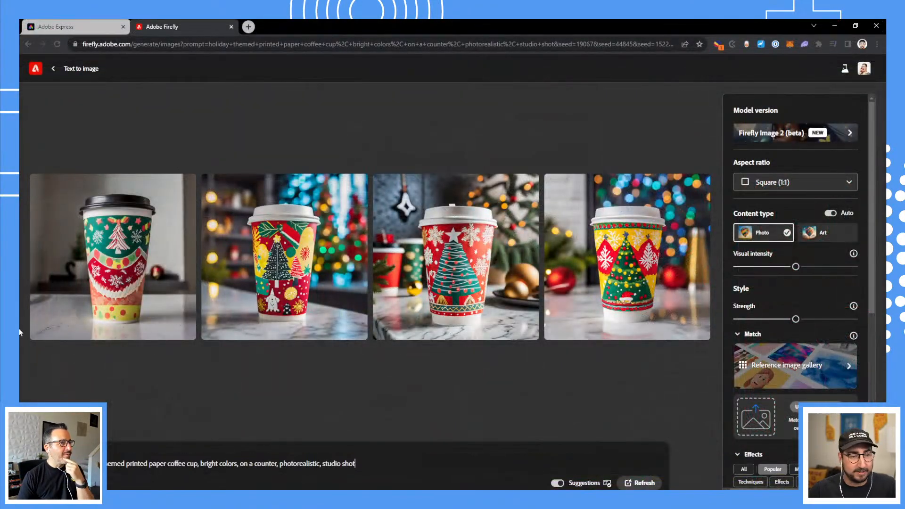
- Look through the four generated holiday cup images at enlarged size and return to the second one
left_click(143, 255)
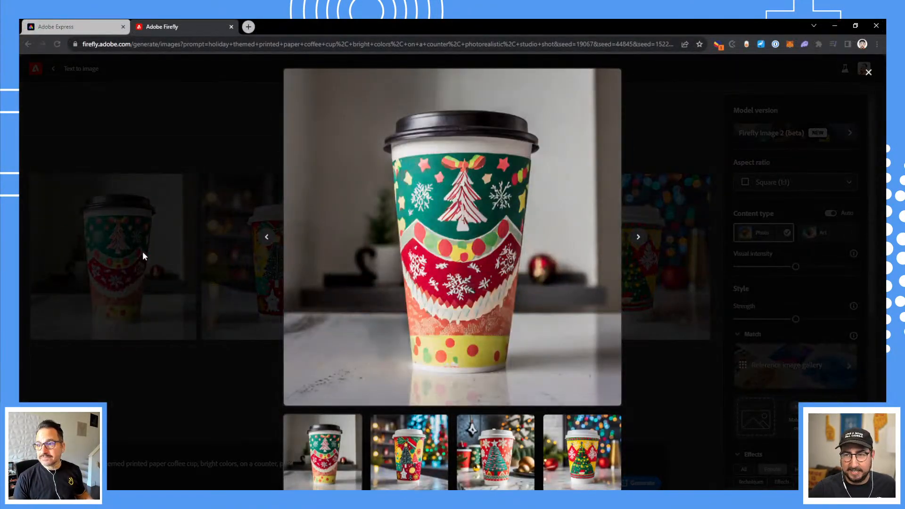
key("Right")
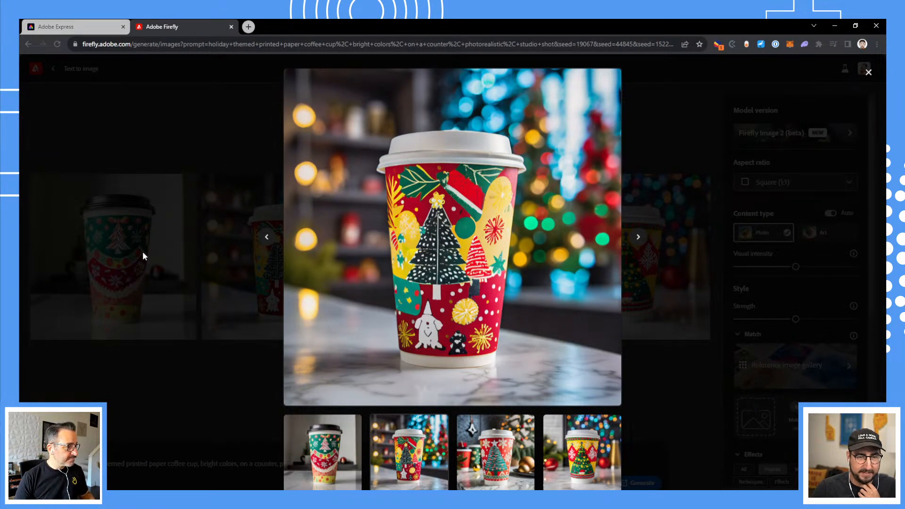
key("Right")
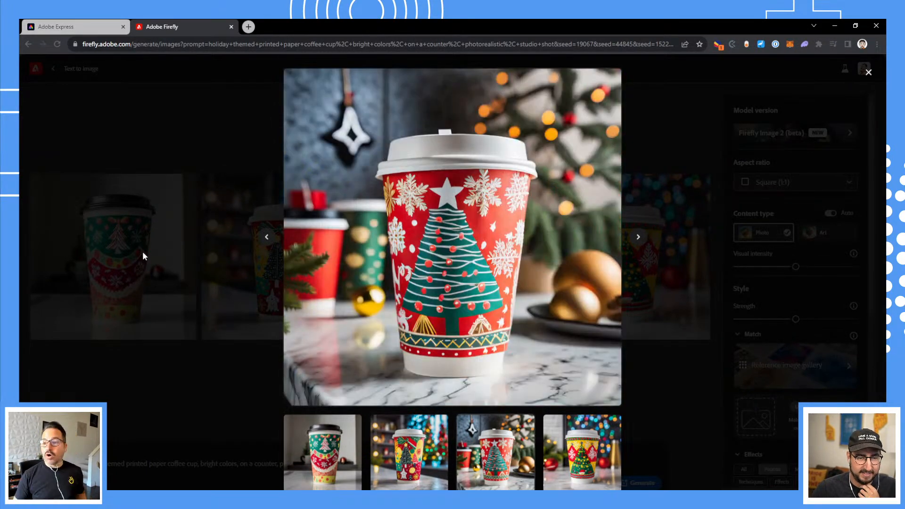
key("Right")
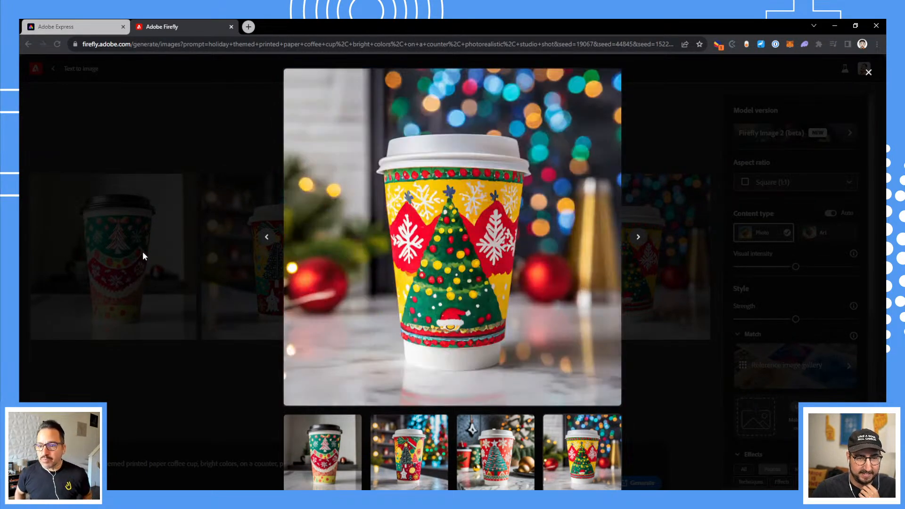
key("Left")
key("Left")
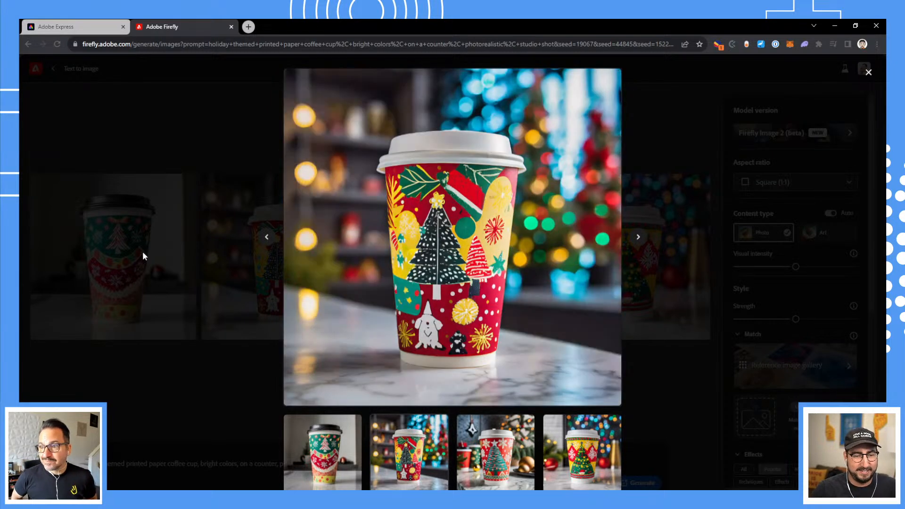
mouse_move(396, 349)
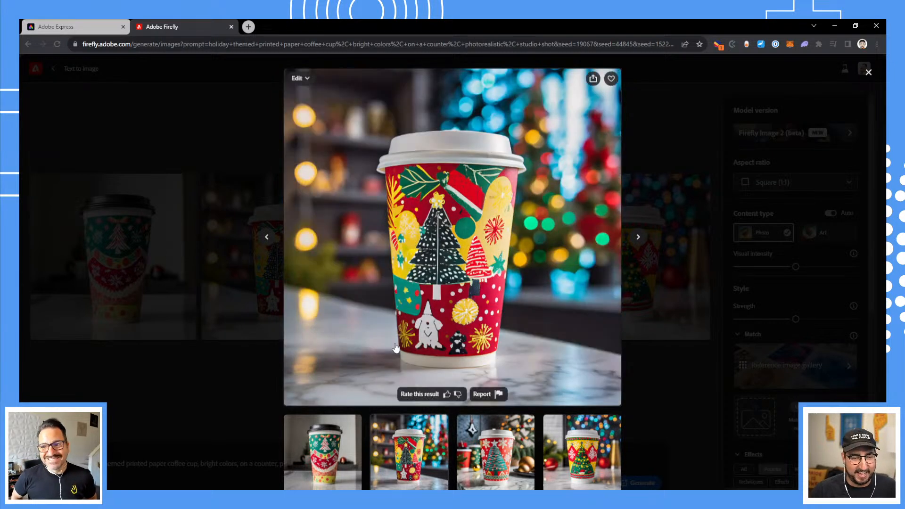
- Copy the second holiday cup image, paste it into the Illustrator document and inspect the white figure printed on the cup up close
left_click(595, 80)
left_click(601, 126)
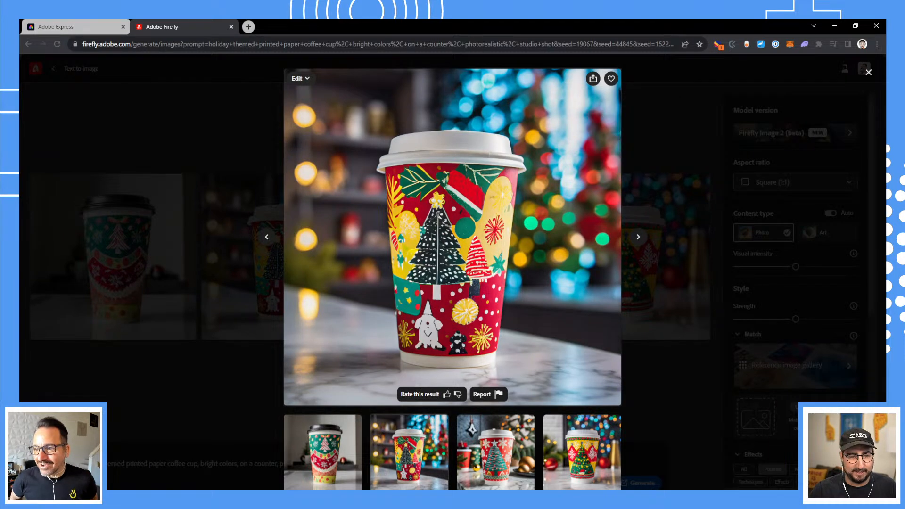
key("alt+Tab")
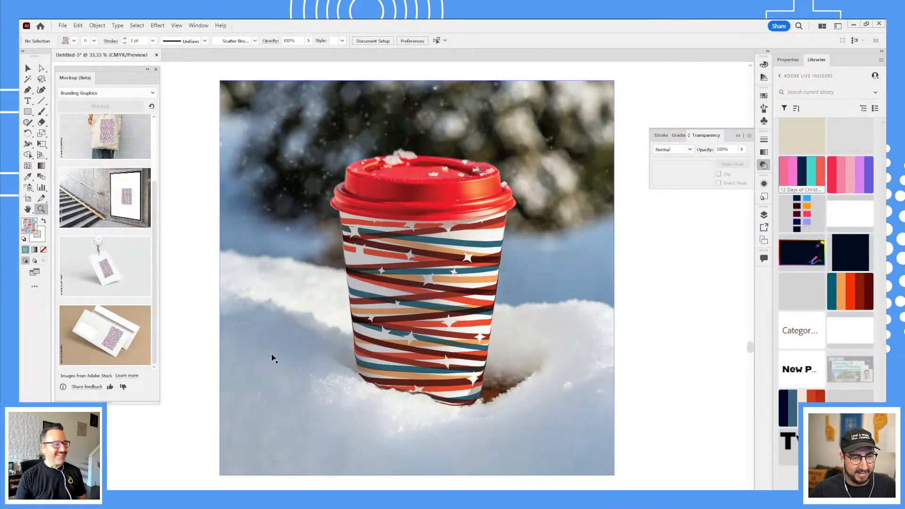
key("ctrl+v")
left_click_drag(370, 386, 459, 385)
mouse_move(539, 434)
left_mouse_down()
mouse_move(547, 315)
mouse_move(566, 326)
left_mouse_up()
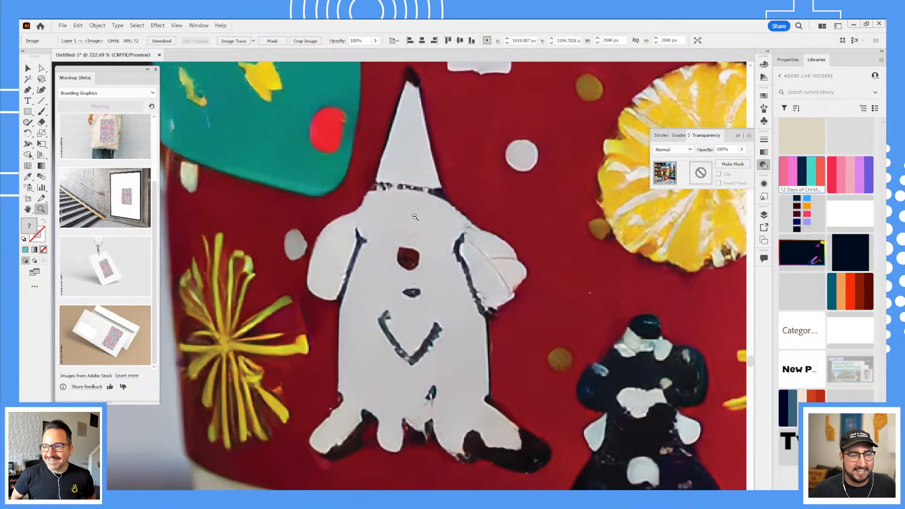
mouse_move(419, 216)
left_mouse_down()
mouse_move(412, 216)
mouse_move(411, 237)
left_mouse_up()
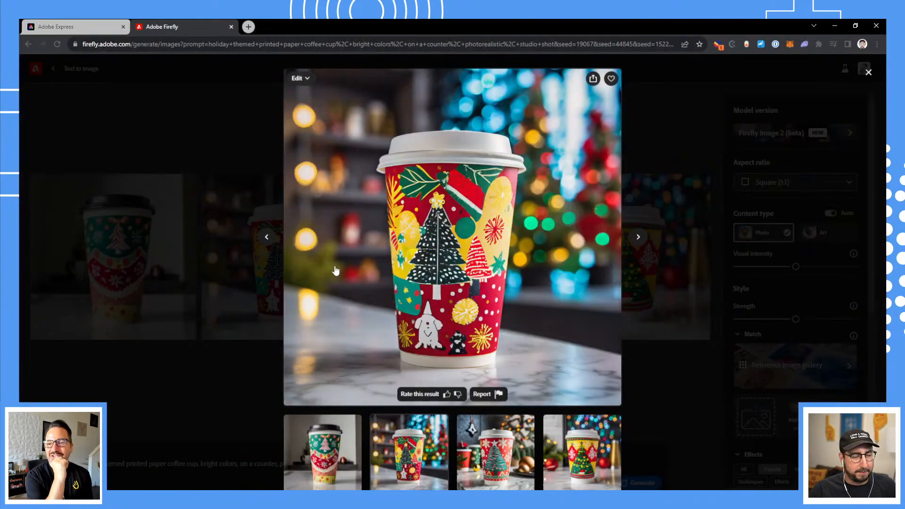
- Back in Firefly, change the prompt to "vintage christmas themed printed paper coffee cup, on a counter, photorealistic, studio shot" and generate new images
left_click(187, 283)
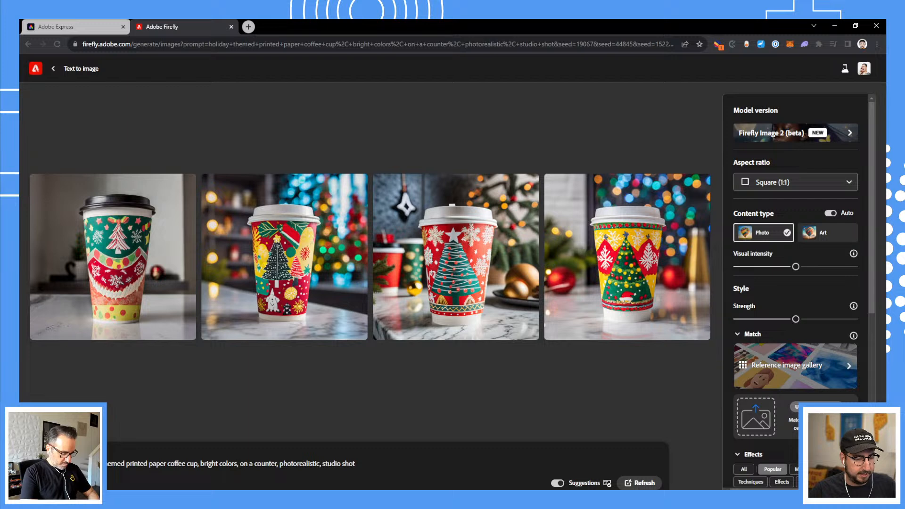
left_click_drag(241, 464, 200, 464)
key("BackSpace")
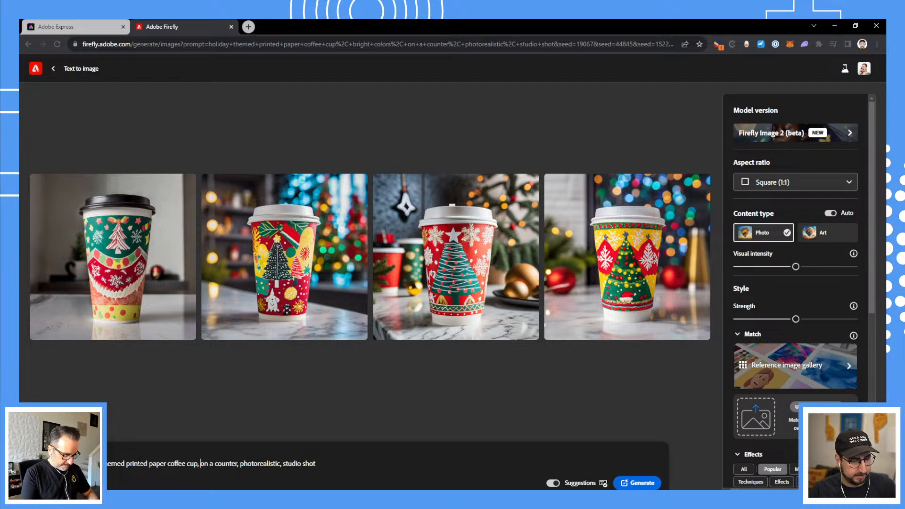
type("christm")
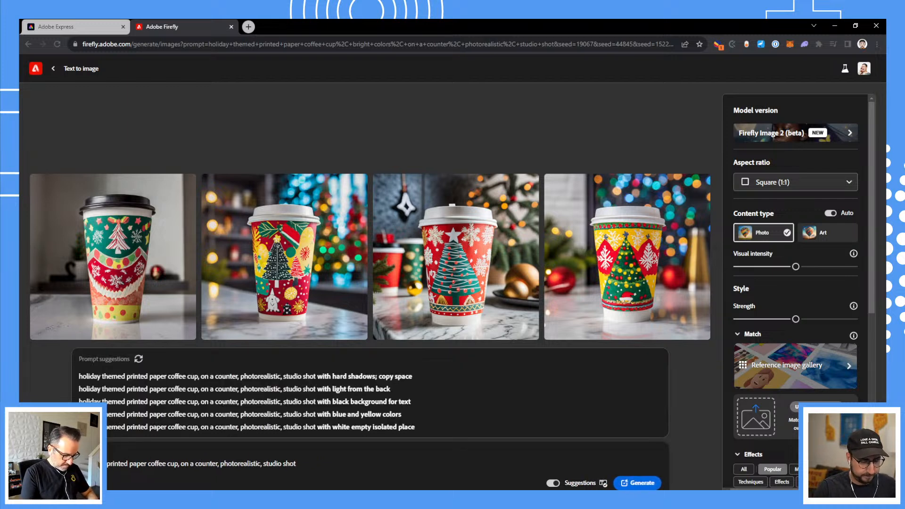
type("as themed")
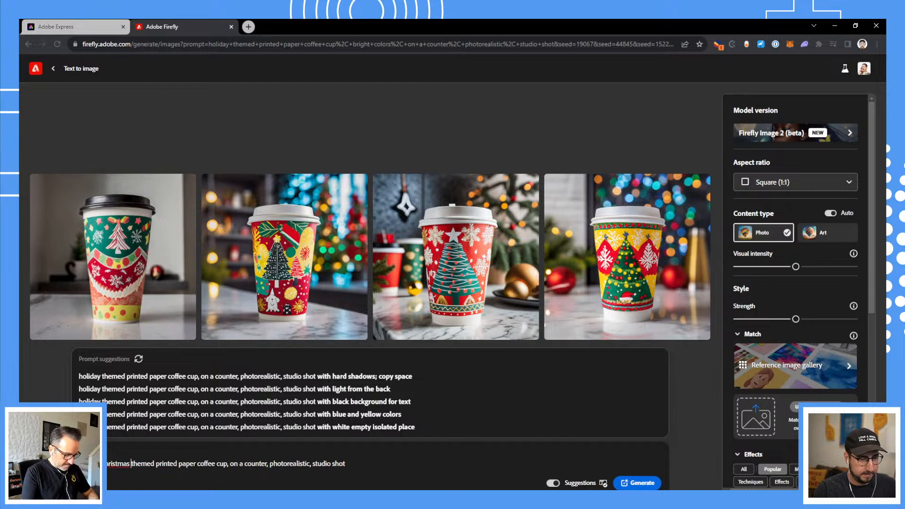
key("Return")
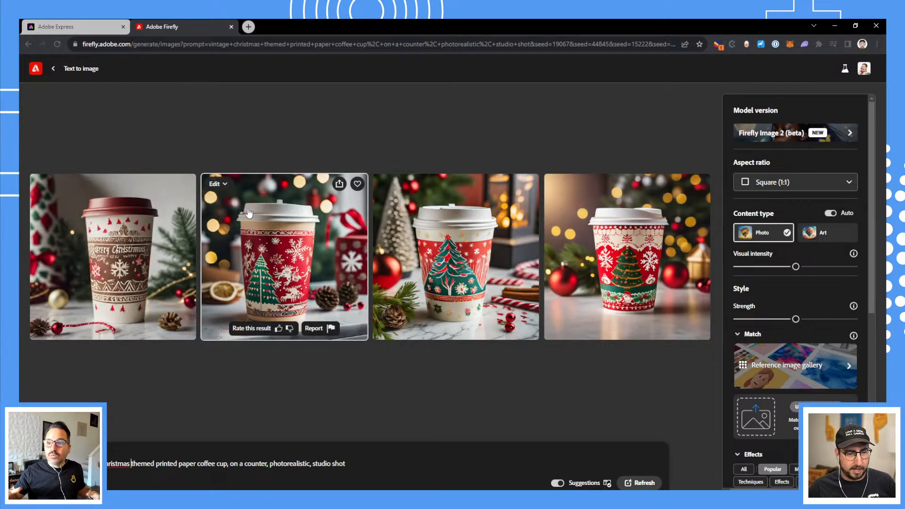
- Look through the vintage Christmas cup results at enlarged size, starting with the first image
left_click(148, 243)
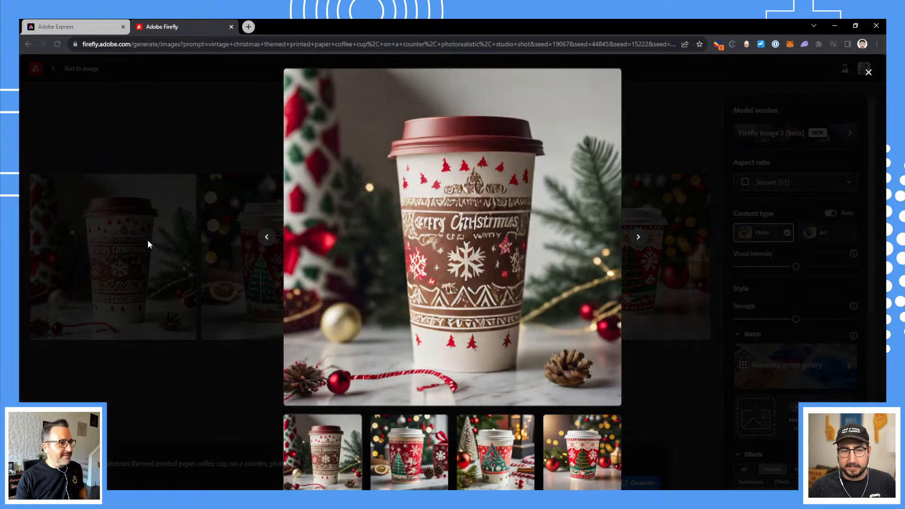
key("Right")
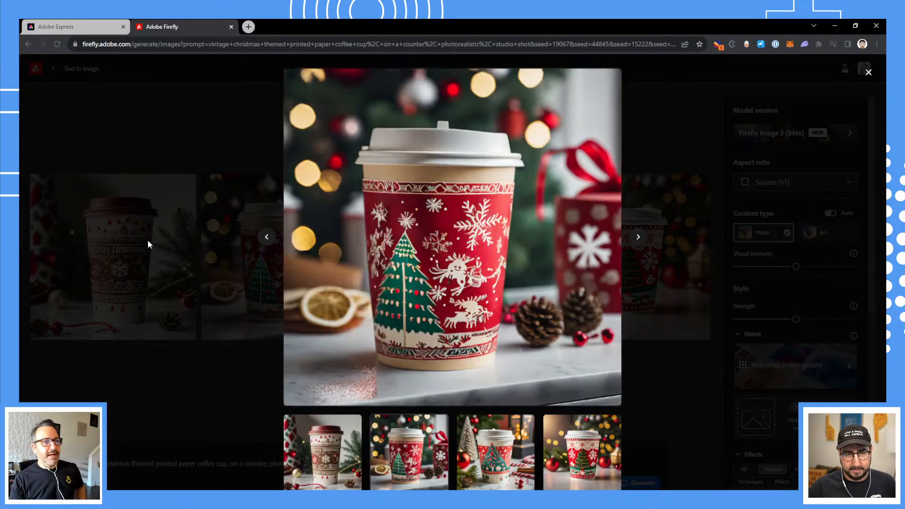
key("Right")
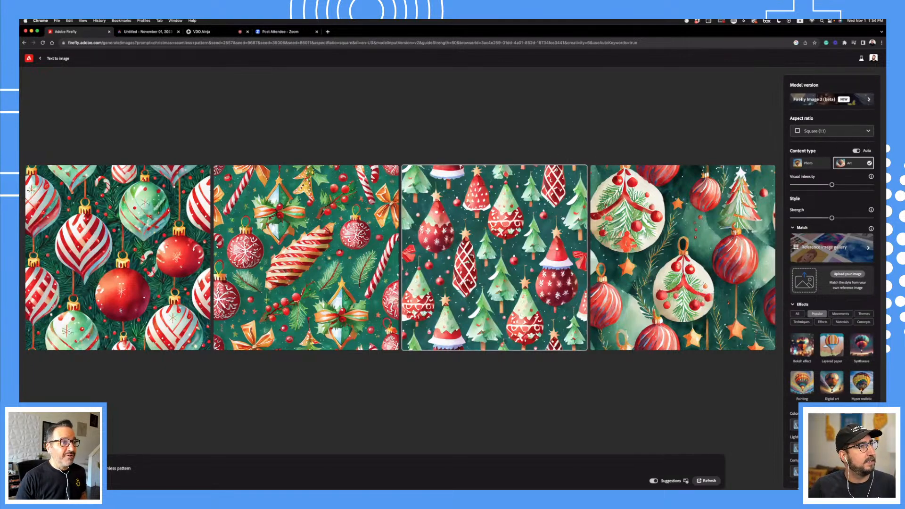
- Enlarge the third Christmas seamless pattern, with ornaments and trees on green, and save it to the HOLIDAYS 23 library
left_click(523, 198)
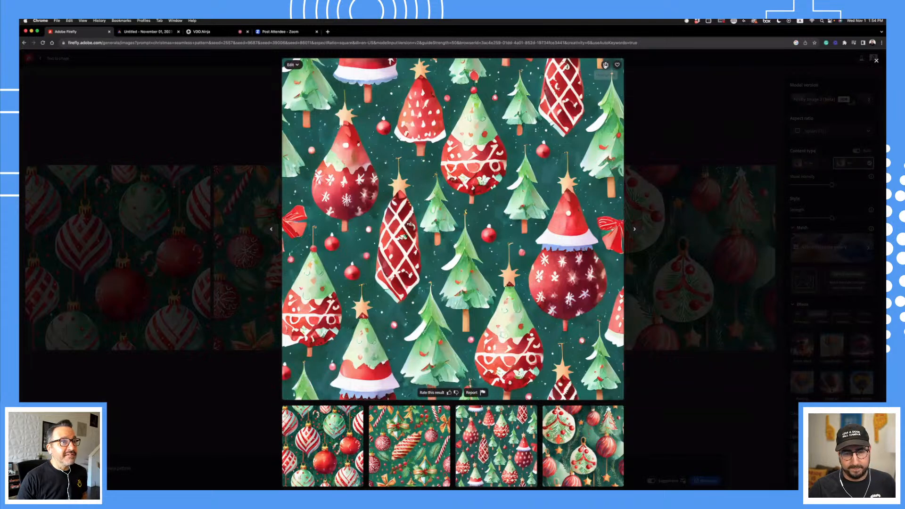
left_click(606, 65)
left_click(616, 124)
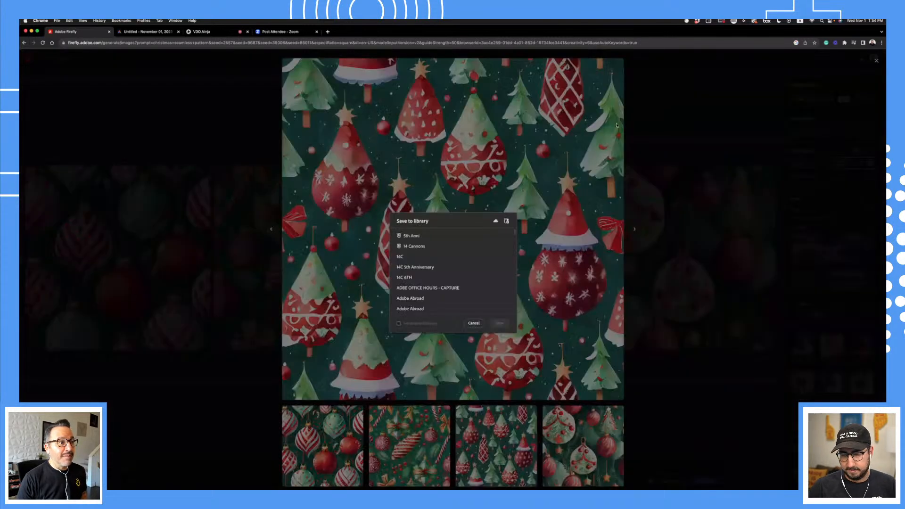
scroll(418, 273, "down", 3)
scroll(417, 283, "down", 5)
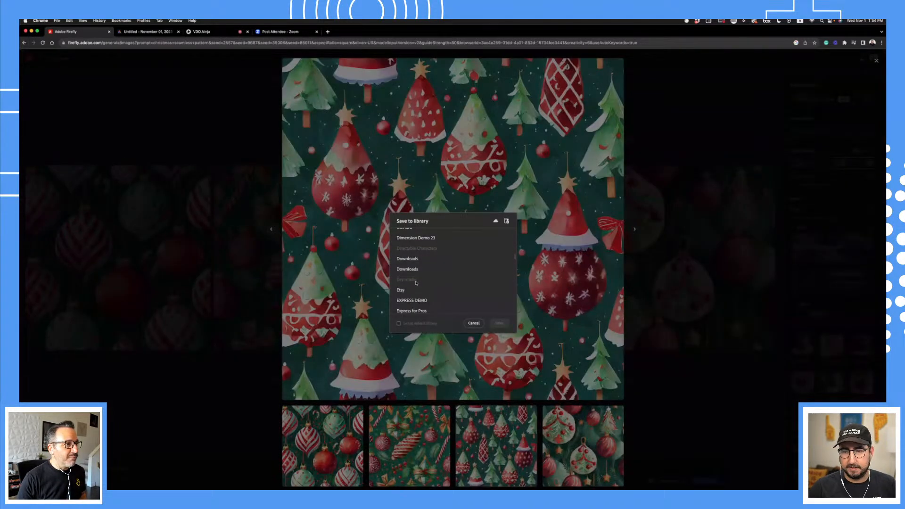
scroll(408, 279, "up", 1)
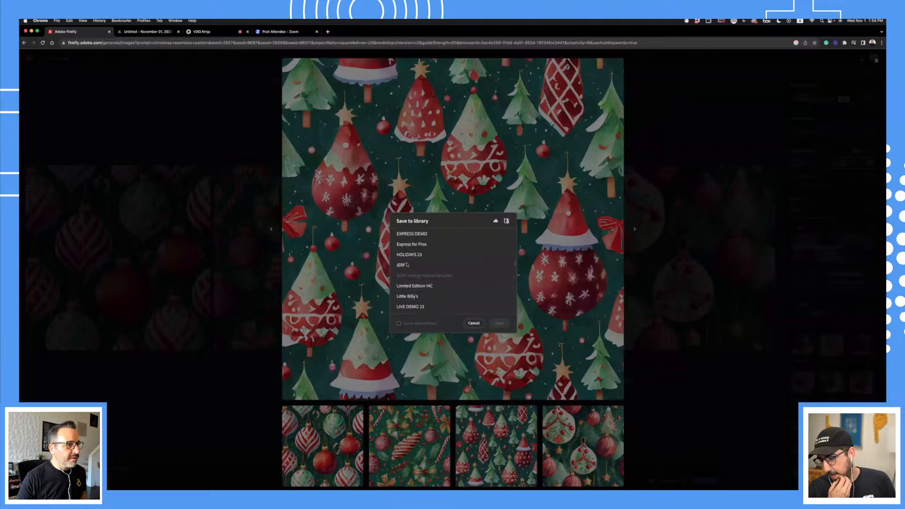
left_click(409, 254)
left_click(499, 324)
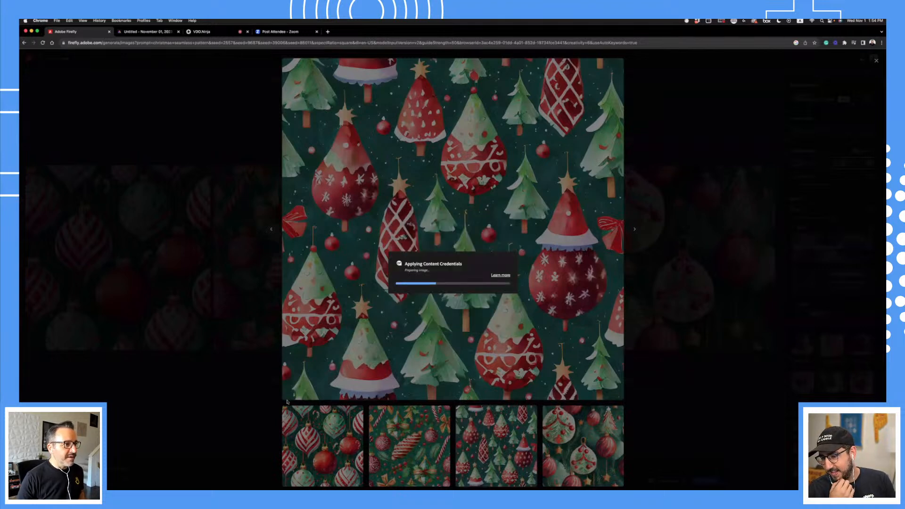
- Switch to Illustrator and place the christmas seamless pattern image from the HOLIDAYS 23 library over the lower artboards
mouse_move(674, 485)
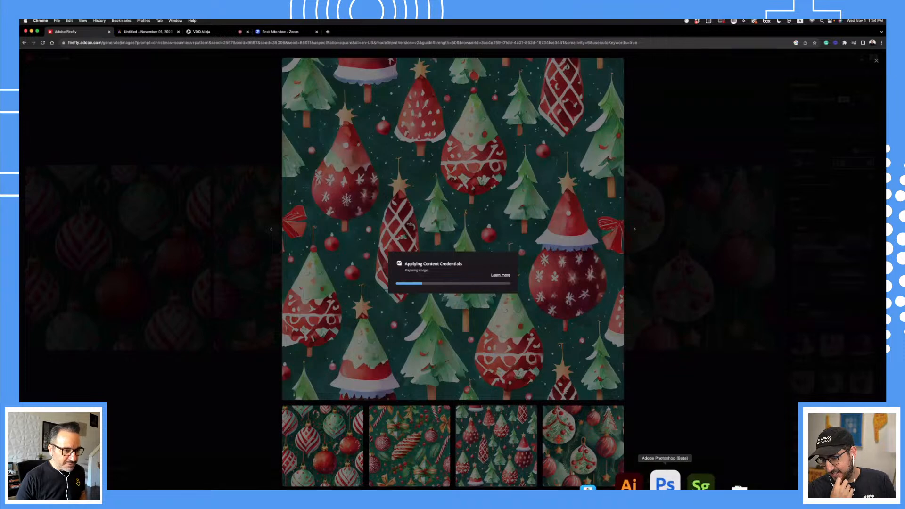
left_click(638, 483)
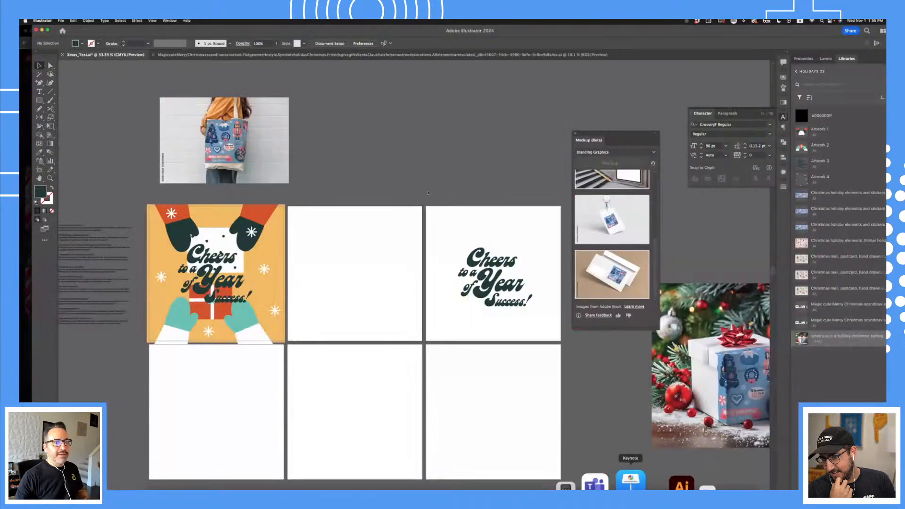
scroll(428, 183, "right", 3)
scroll(371, 156, "down", 3)
scroll(451, 354, "left", 2)
scroll(450, 354, "down", 2)
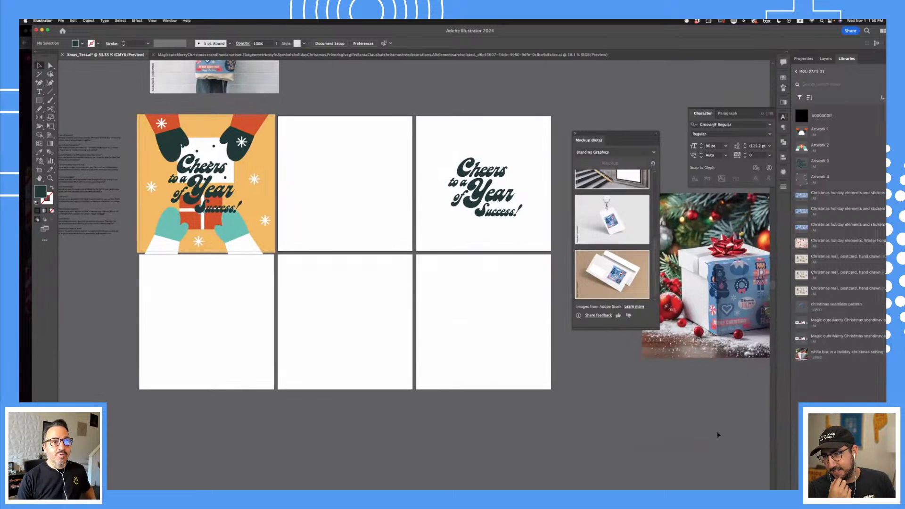
left_click_drag(801, 307, 390, 317)
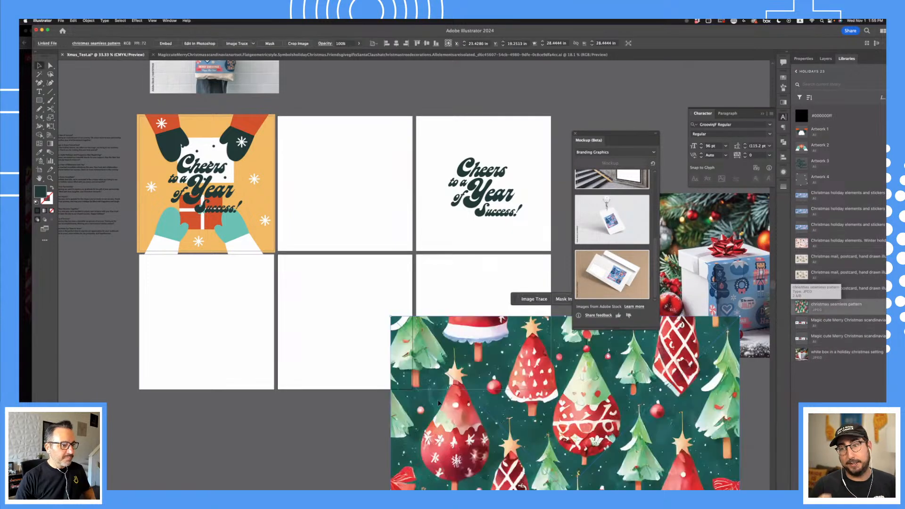
- Duplicate the placed pattern edge to edge into a two-by-two block to test the repeat, and deselect it
key("super+minus")
key("super+minus")
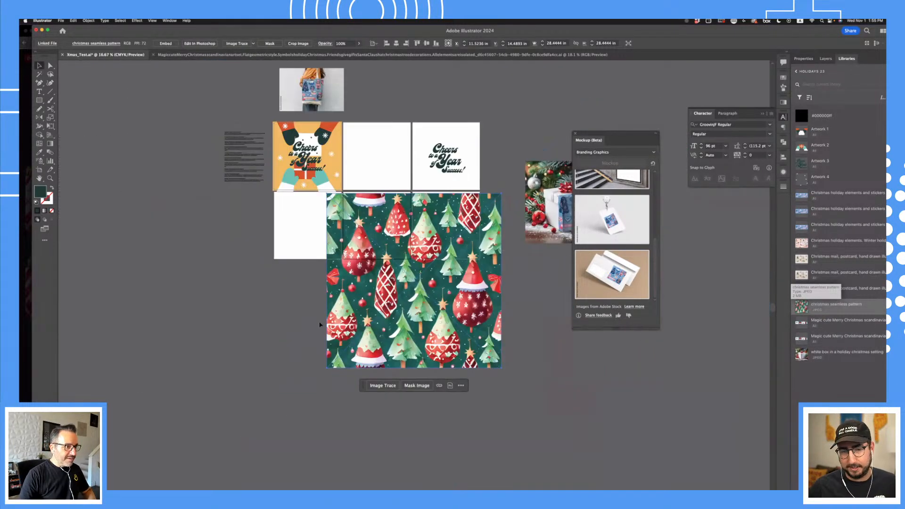
mouse_move(393, 320)
left_mouse_down()
mouse_move(230, 328)
mouse_move(231, 314)
left_mouse_up()
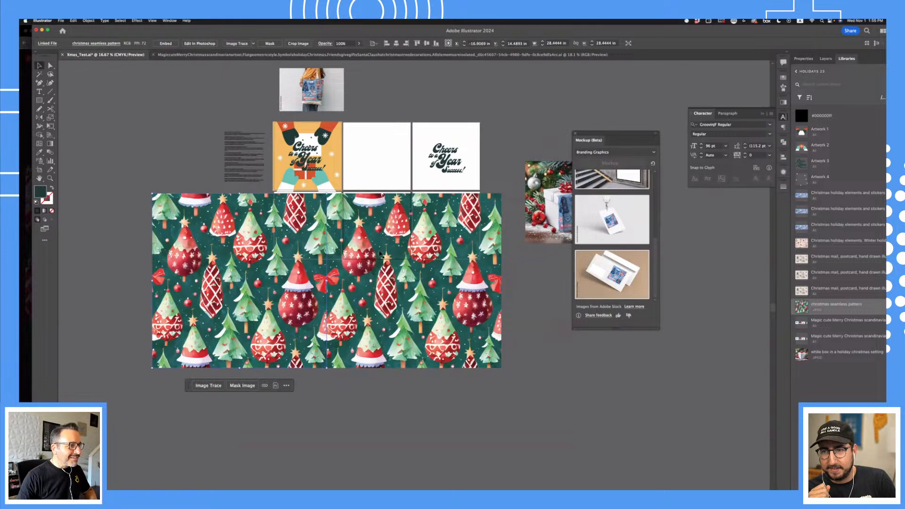
left_click_drag(379, 253, 381, 427)
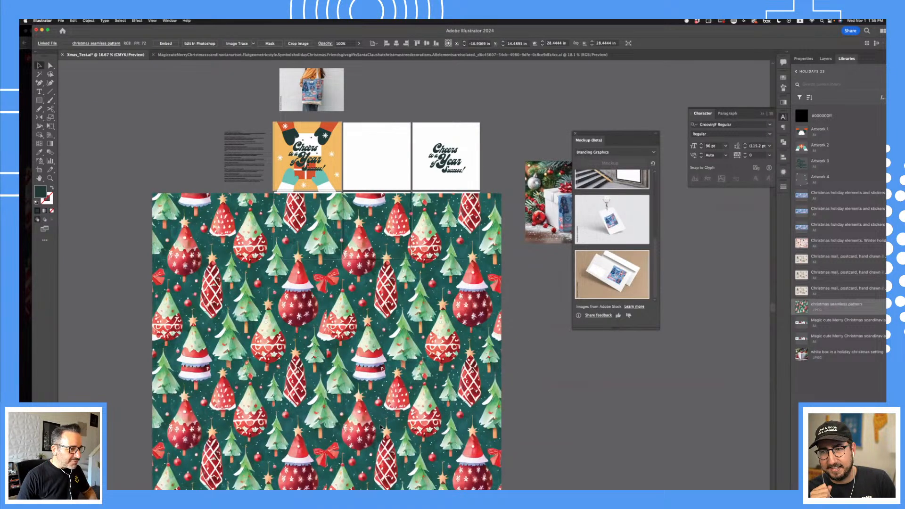
left_click(586, 408)
left_click_drag(585, 408, 634, 338)
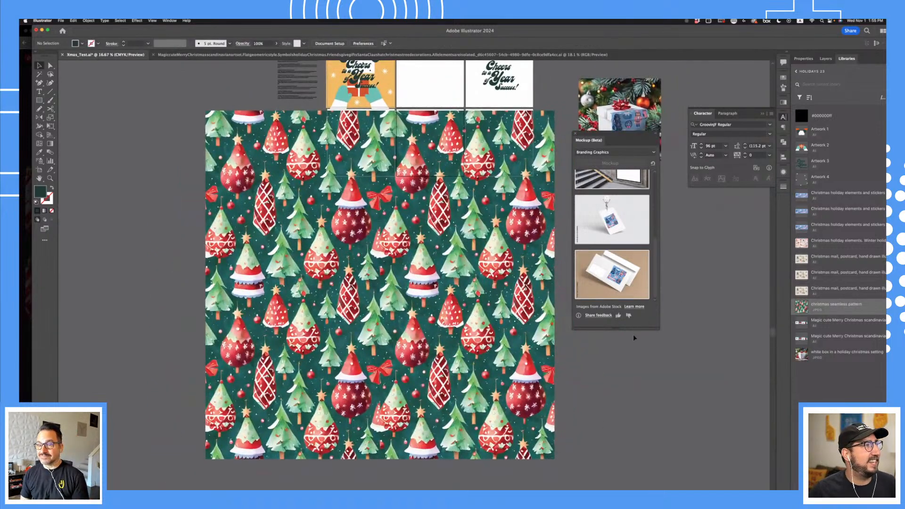